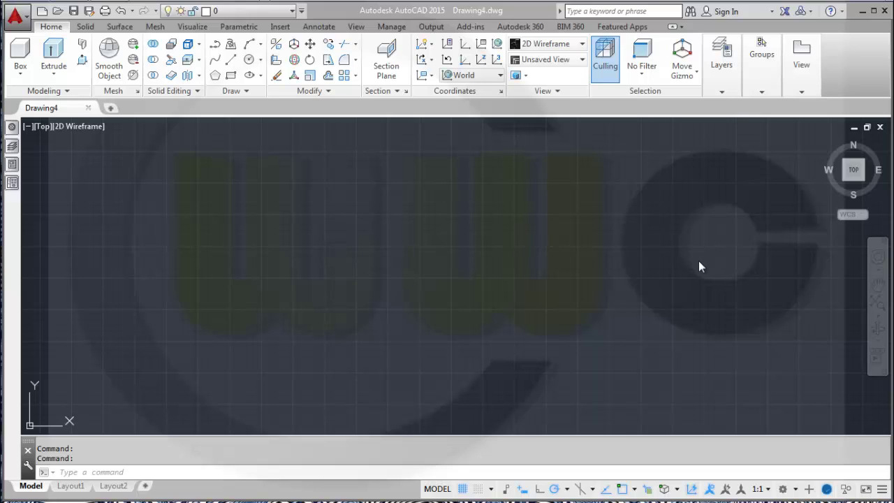
- Make the sketches layer current and draw a horizontal line from -1000,0 that is 2000 units long
{"action": "left_click", "coordinate": [293, 12]}
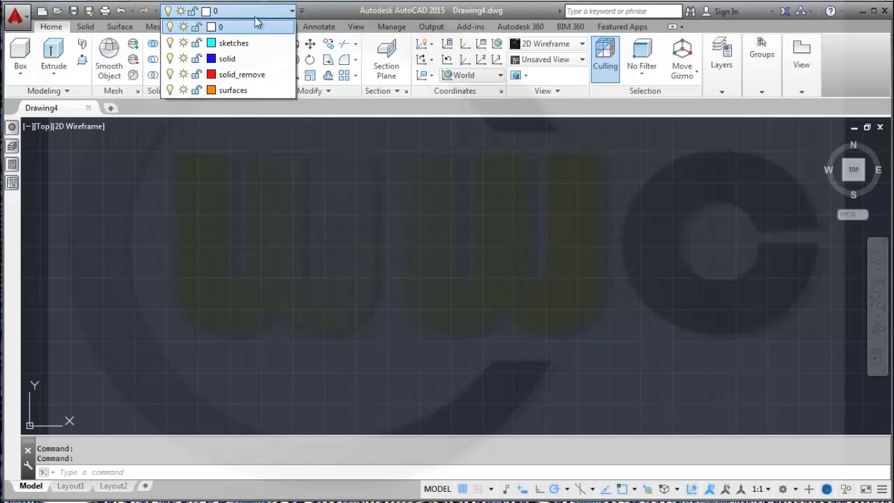
{"action": "left_click", "coordinate": [250, 43]}
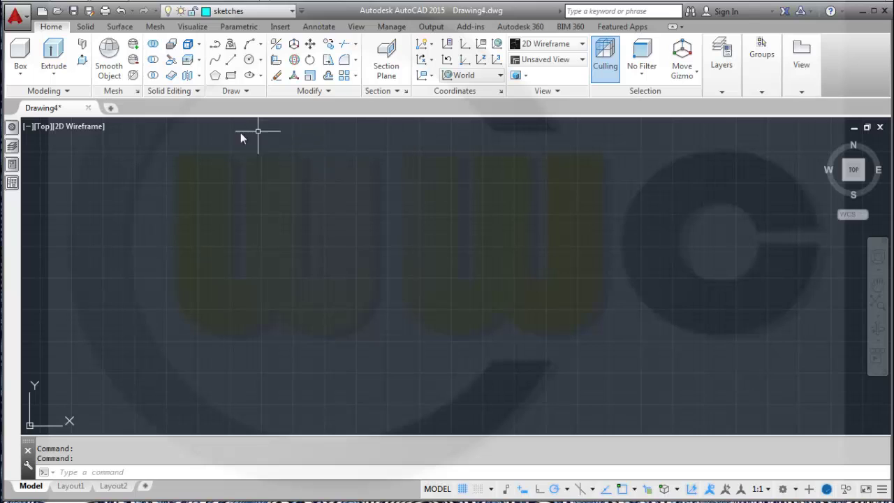
{"action": "left_click", "coordinate": [231, 61]}
{"action": "type", "text": "-1000"}
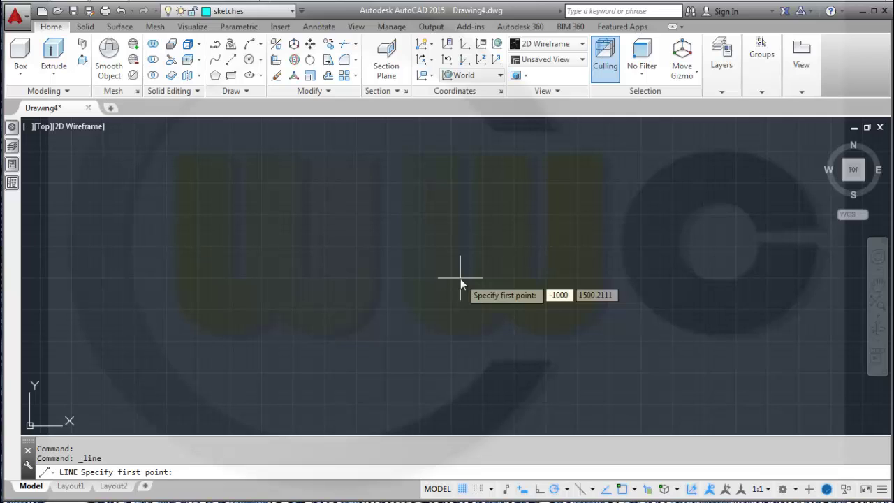
{"action": "key", "text": "Tab"}
{"action": "type", "text": "0"}
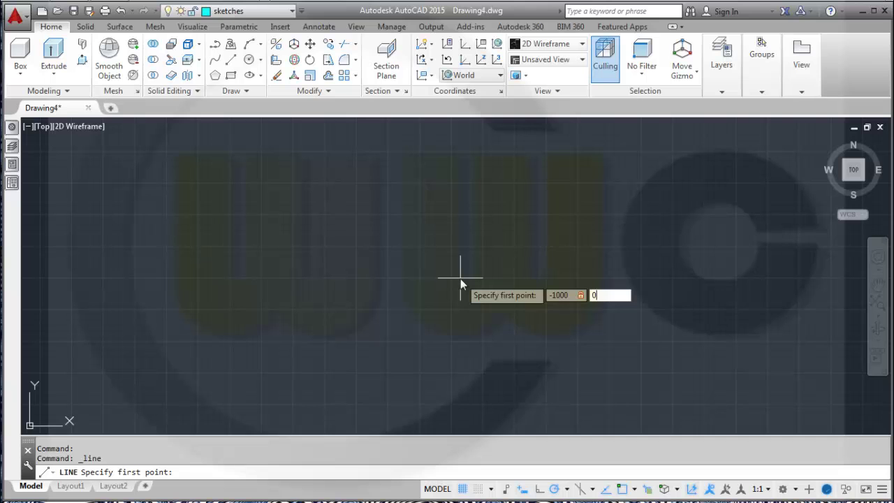
{"action": "key", "text": "Return"}
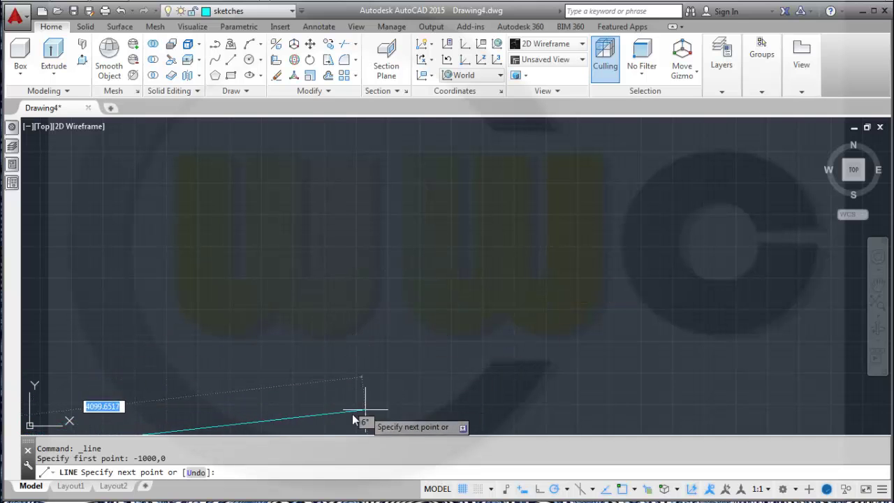
{"action": "middle_click_drag", "start_coordinate": [359, 413], "coordinate": [633, 235]}
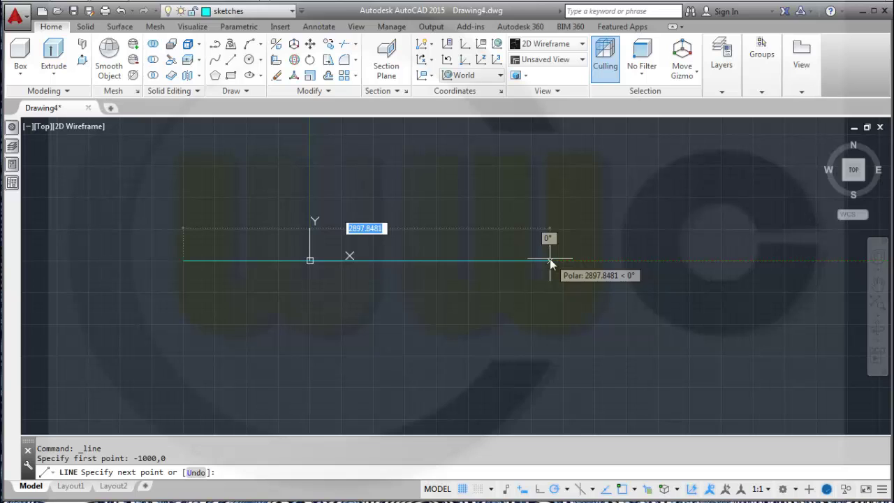
{"action": "type", "text": "2000"}
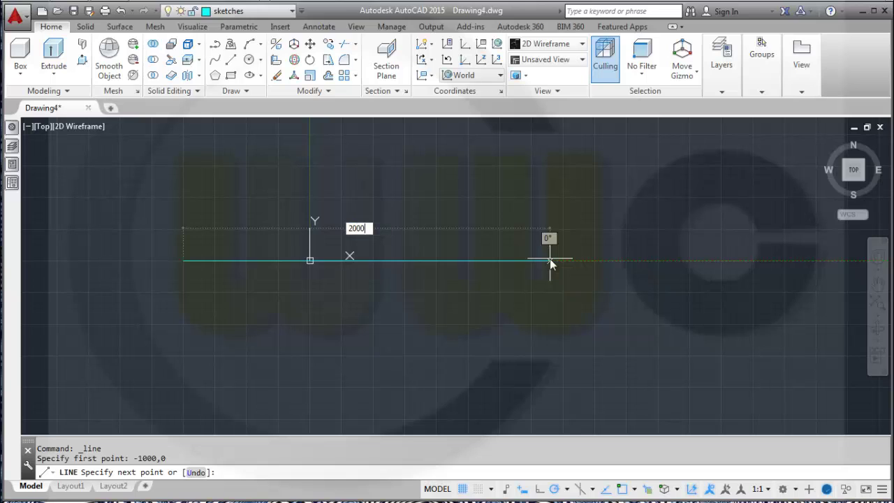
{"action": "key", "text": "Return"}
{"action": "key", "text": "Escape"}
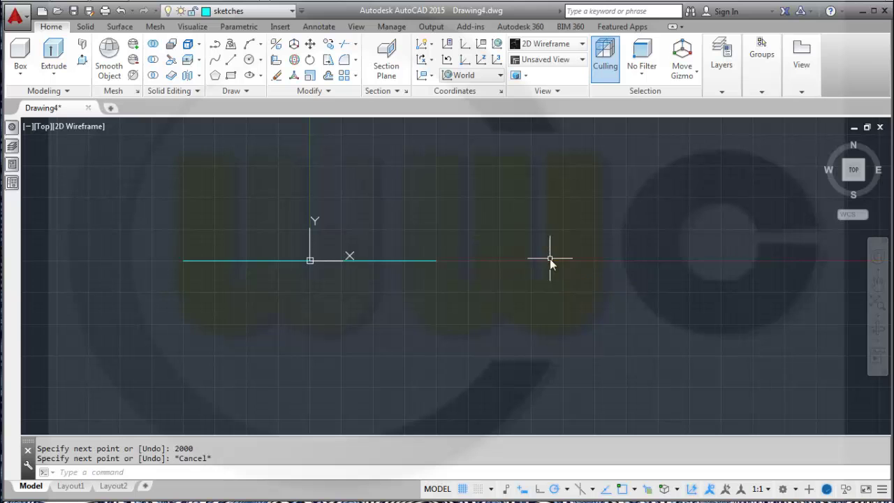
- Draw two connected slanted lines forming an inverted V, peaking above the origin with both legs crossing the horizontal line
{"action": "mouse_move", "coordinate": [463, 224]}
{"action": "middle_mouse_down"}
{"action": "mouse_move", "coordinate": [548, 323]}
{"action": "mouse_move", "coordinate": [565, 278]}
{"action": "middle_mouse_up"}
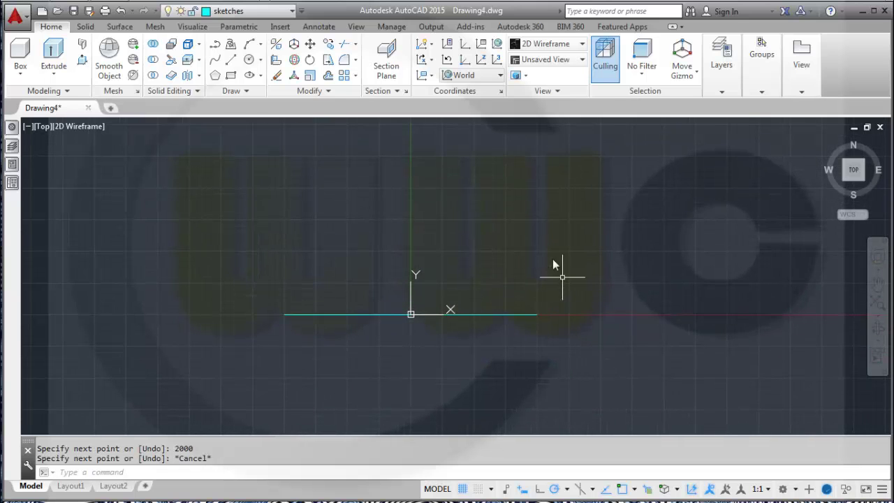
{"action": "left_click", "coordinate": [231, 62]}
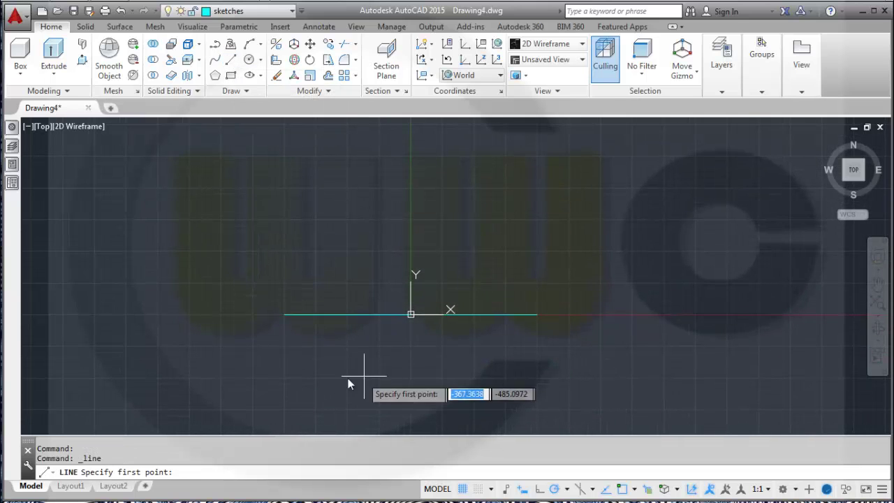
{"action": "left_click", "coordinate": [342, 331]}
{"action": "left_click", "coordinate": [413, 222]}
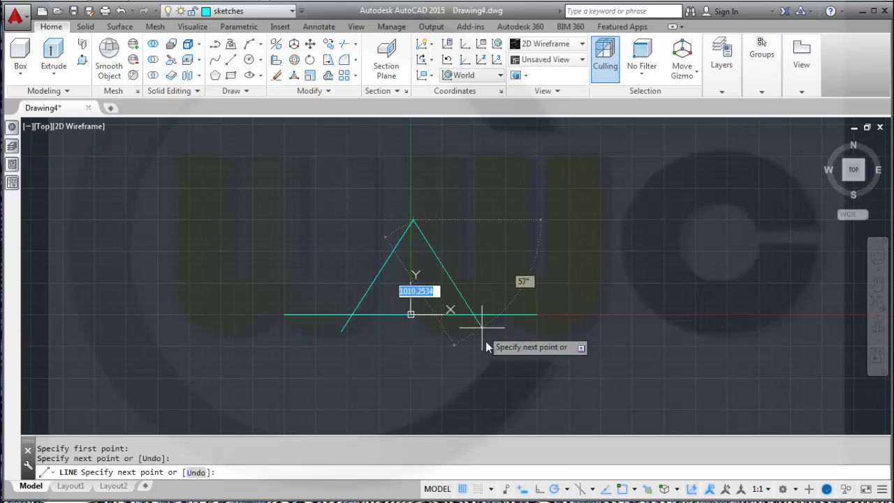
{"action": "left_click", "coordinate": [486, 343]}
{"action": "key", "text": "Escape"}
- Trim both leg ends below the horizontal line and the horizontal segment between the two legs
{"action": "scroll", "coordinate": [541, 249], "scroll_direction": "up", "scroll_amount": 1}
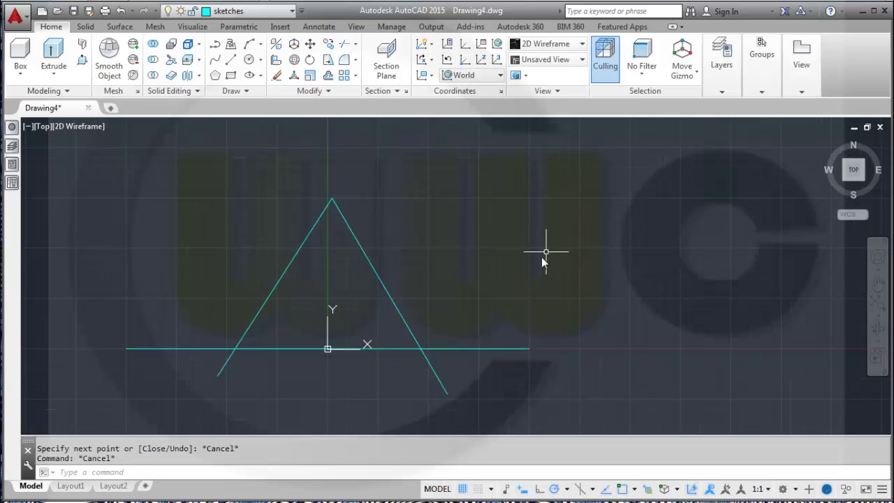
{"action": "scroll", "coordinate": [499, 235], "scroll_direction": "down", "scroll_amount": 1}
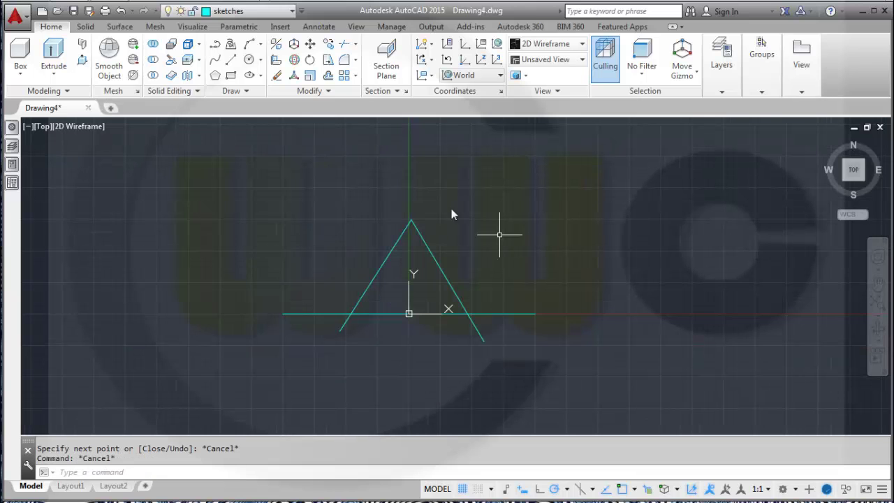
{"action": "left_click", "coordinate": [347, 45]}
{"action": "key", "text": "Return"}
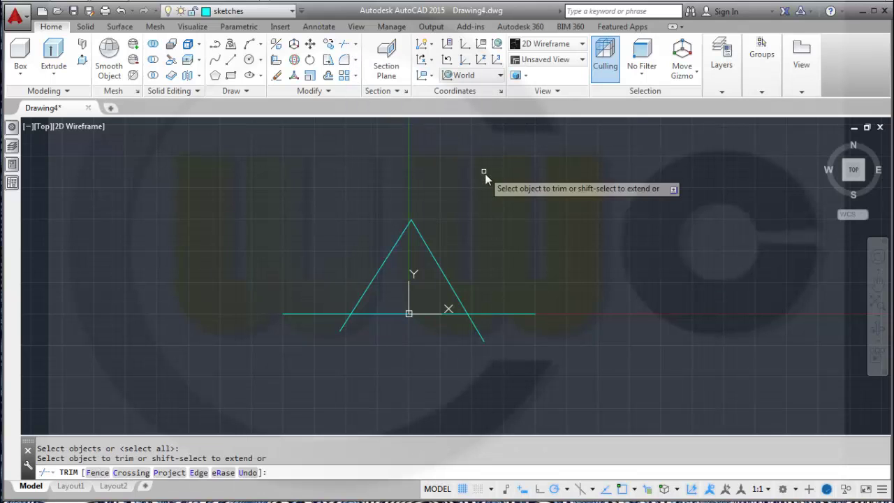
{"action": "left_click", "coordinate": [345, 323]}
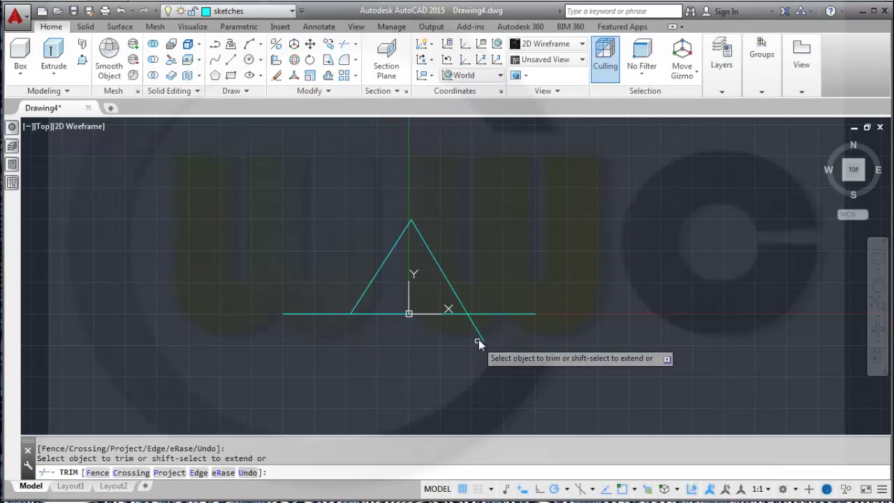
{"action": "left_click", "coordinate": [476, 329]}
{"action": "left_click", "coordinate": [390, 313]}
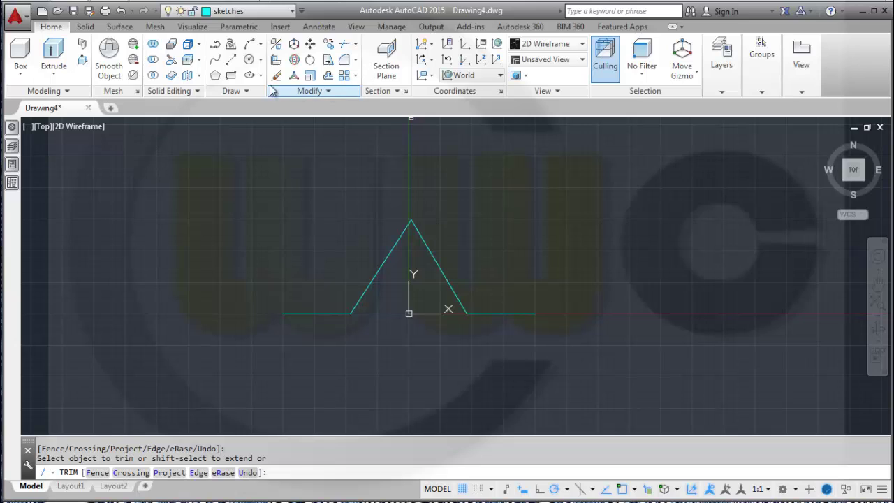
- Fillet the two lower corners between the horizontal lines and the slanted legs with radius 30, using the Multiple option
{"action": "left_click", "coordinate": [346, 65]}
{"action": "right_click", "coordinate": [533, 163]}
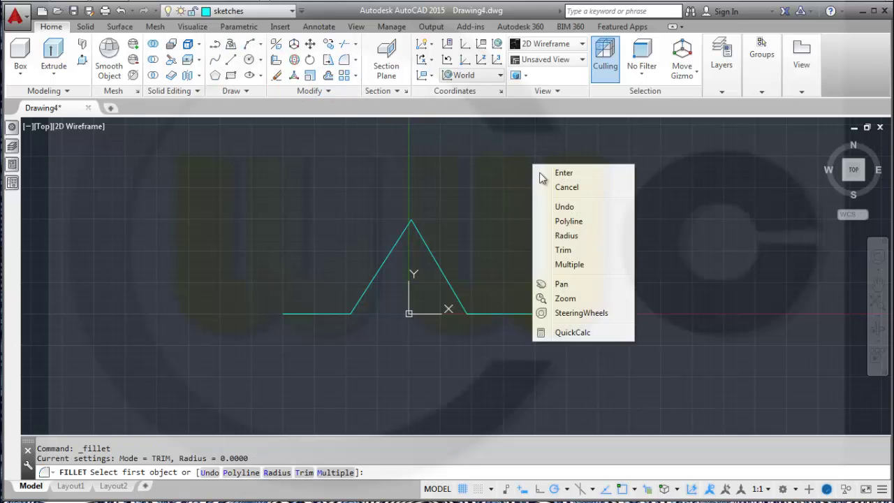
{"action": "left_click", "coordinate": [568, 265]}
{"action": "right_click", "coordinate": [535, 207]}
{"action": "left_click", "coordinate": [572, 292]}
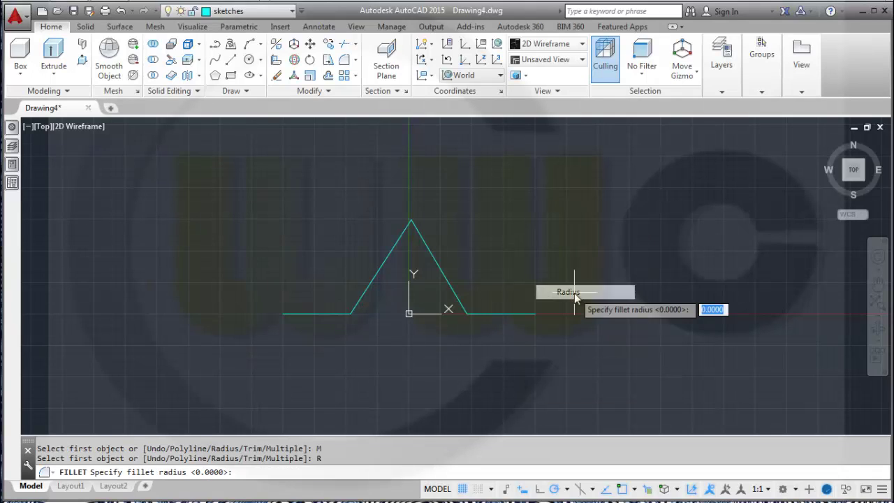
{"action": "type", "text": "30"}
{"action": "key", "text": "Return"}
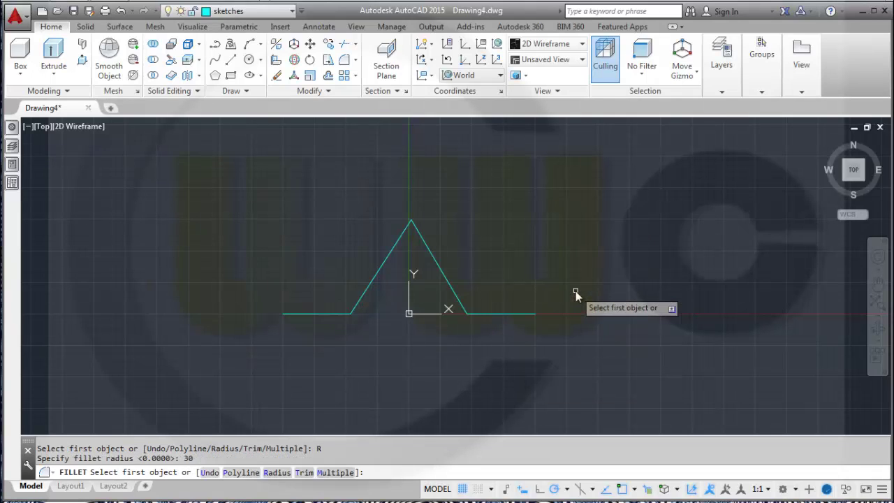
{"action": "left_click", "coordinate": [339, 316]}
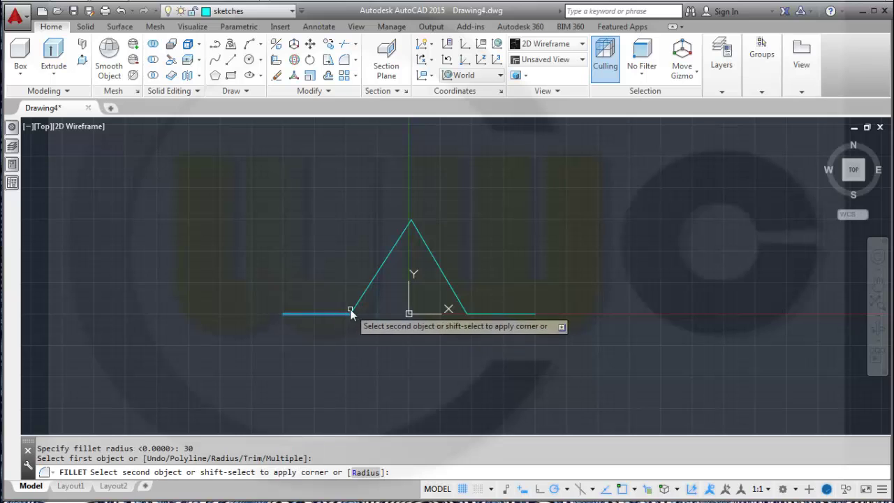
{"action": "left_click", "coordinate": [354, 309]}
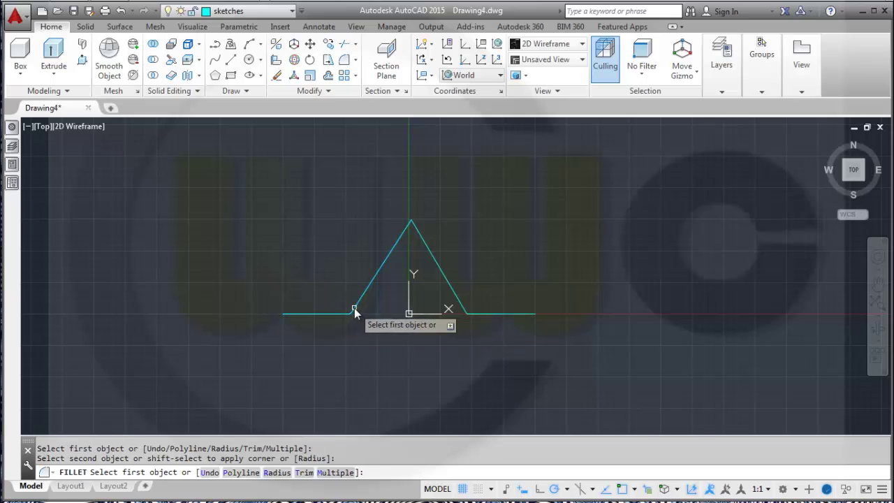
{"action": "left_click", "coordinate": [463, 312]}
{"action": "left_click", "coordinate": [477, 314]}
- Fillet the peak between the two slanted legs with radius 200 and finish the Fillet command
{"action": "right_click", "coordinate": [577, 262]}
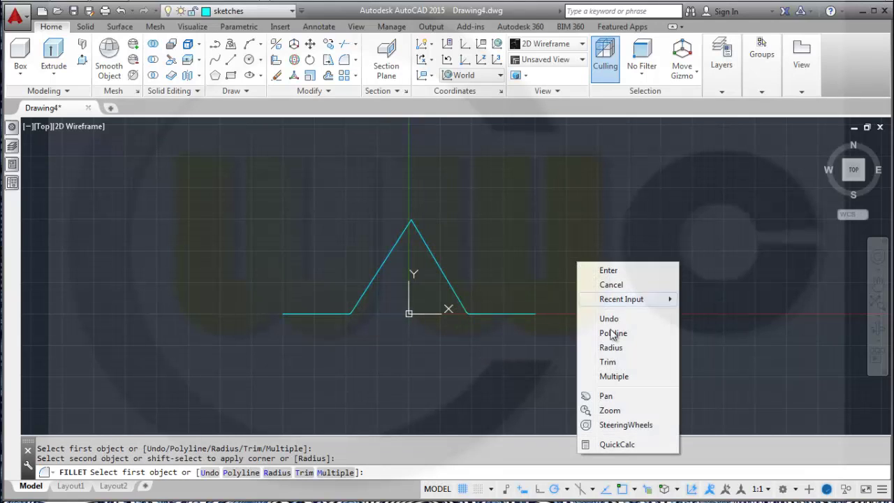
{"action": "left_click", "coordinate": [609, 347]}
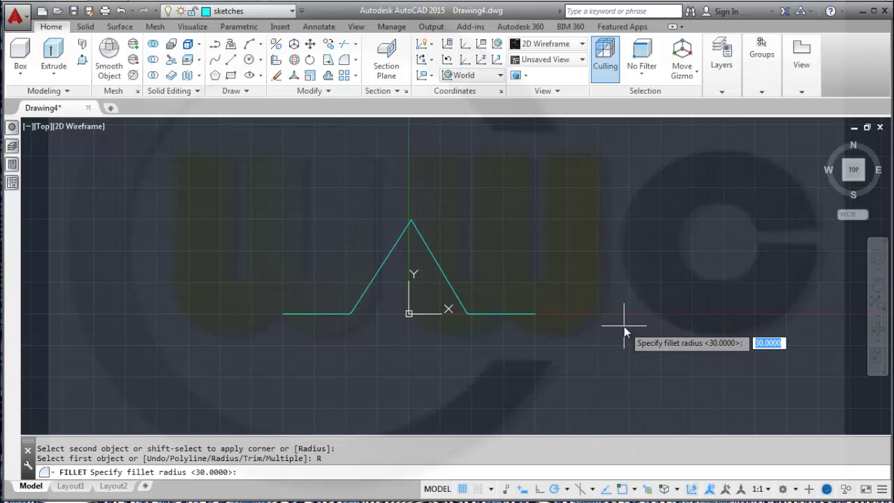
{"action": "type", "text": "200"}
{"action": "key", "text": "Return"}
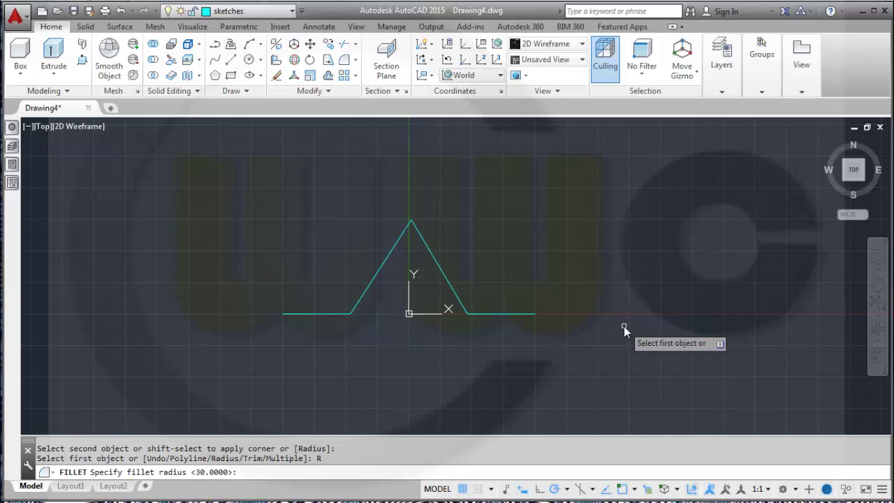
{"action": "left_click", "coordinate": [401, 237]}
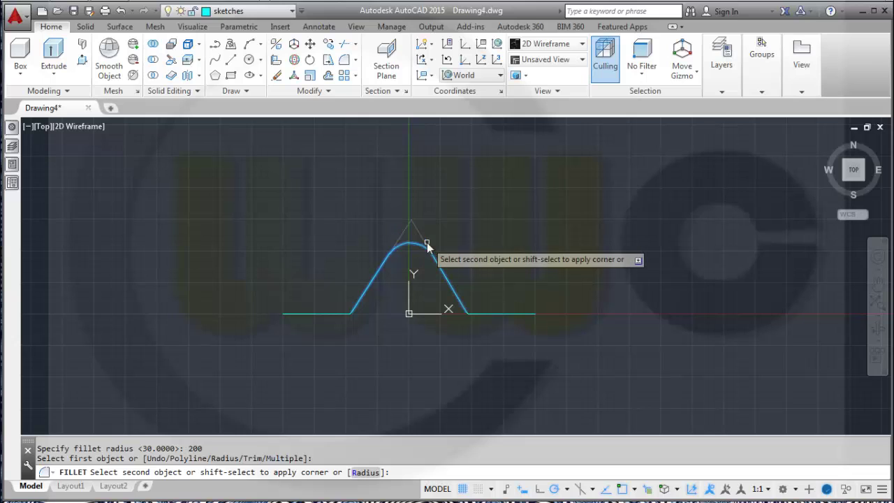
{"action": "left_click", "coordinate": [424, 241]}
{"action": "right_click", "coordinate": [562, 226]}
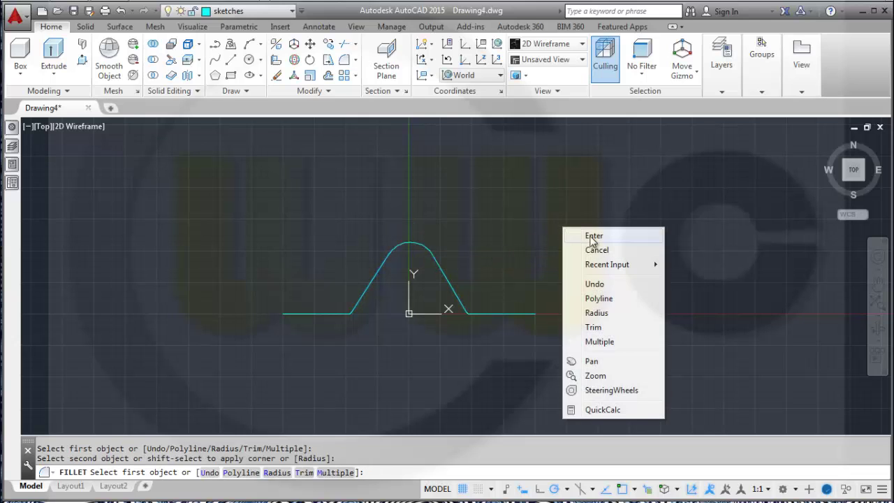
{"action": "left_click", "coordinate": [581, 233]}
- Apply Fix constraints to the outer endpoints of the left and right horizontal lines
{"action": "left_click", "coordinate": [239, 28]}
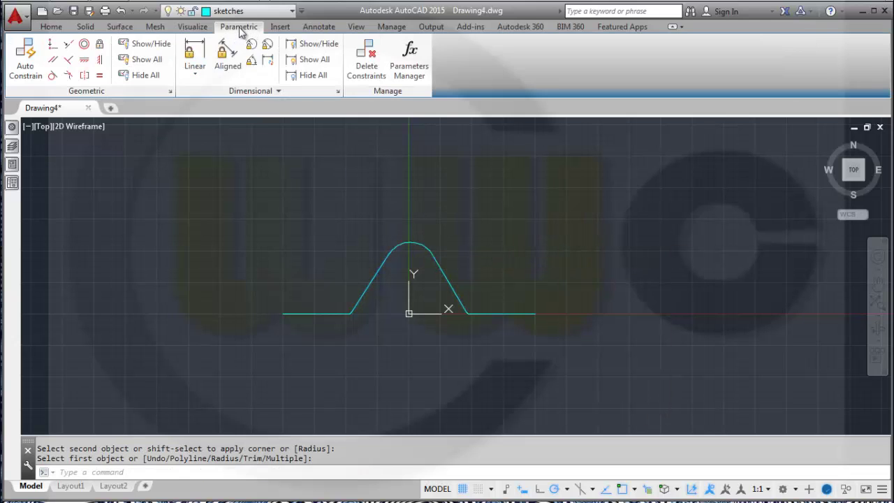
{"action": "left_click", "coordinate": [100, 45]}
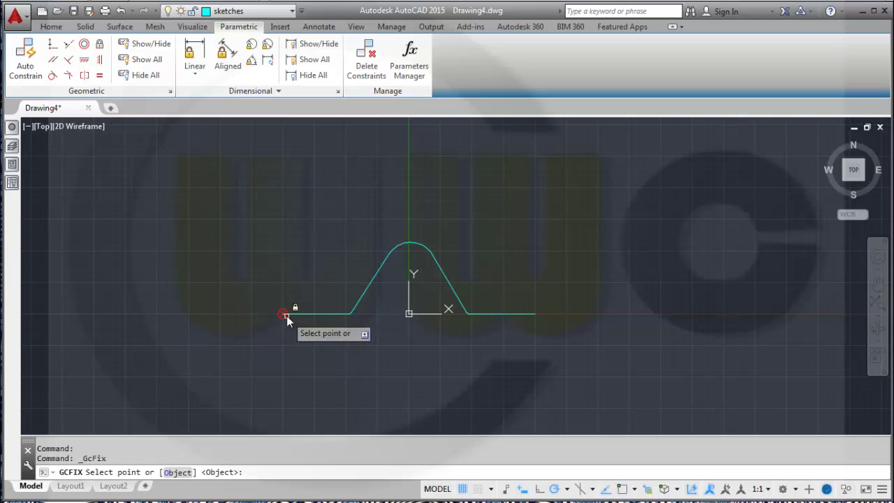
{"action": "left_click", "coordinate": [287, 315]}
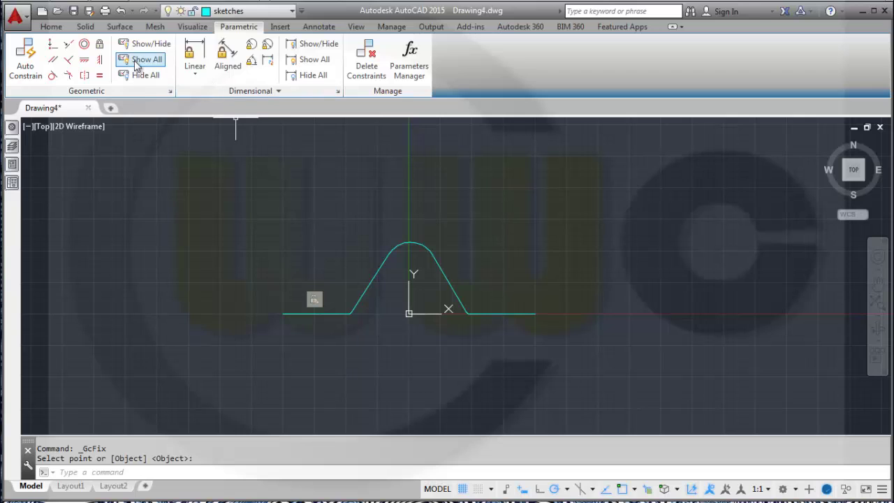
{"action": "left_click", "coordinate": [100, 44]}
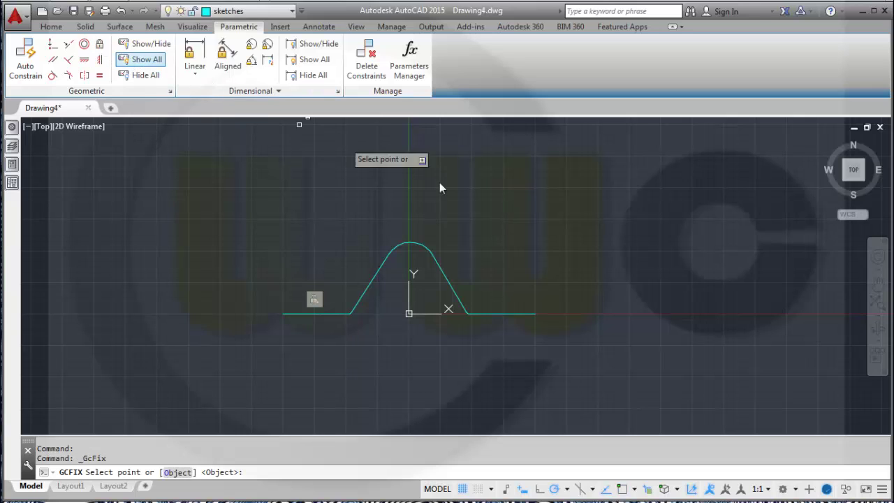
{"action": "left_click", "coordinate": [535, 313]}
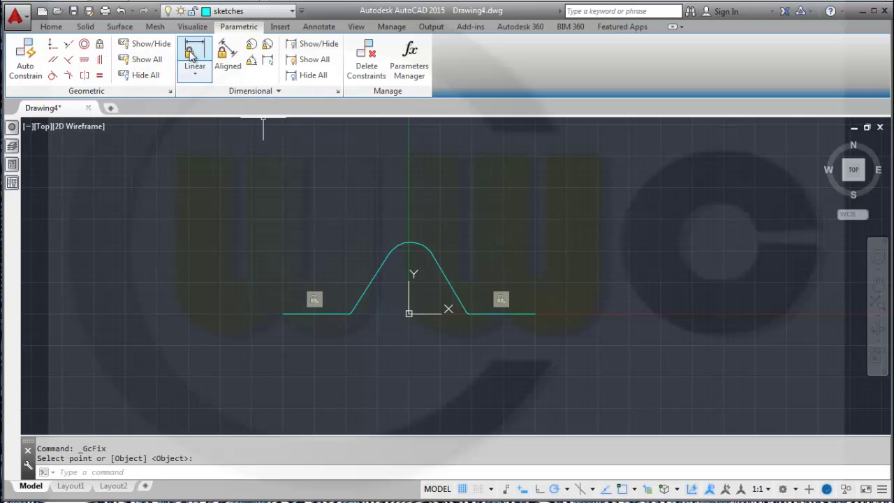
- Try a linear constraint of 1000 between the peak arc's center and the left line's outer endpoint, and undo it
{"action": "left_click", "coordinate": [195, 55]}
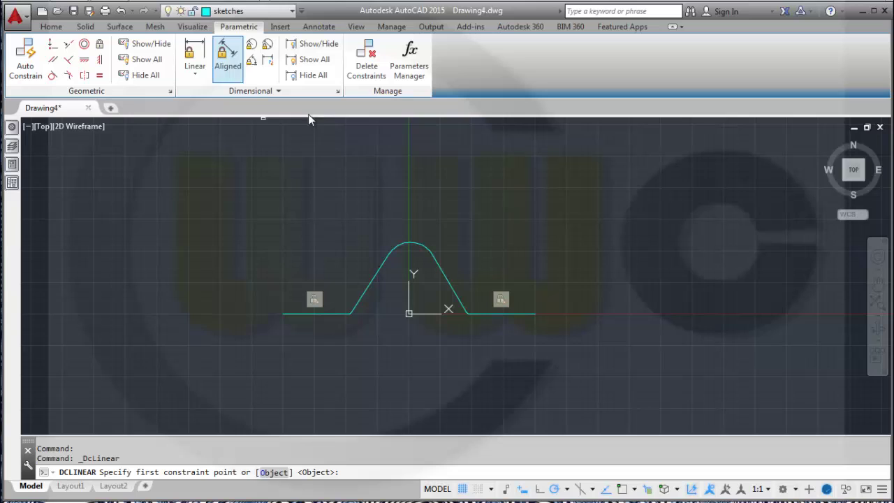
{"action": "right_click", "coordinate": [478, 202], "text": "shift"}
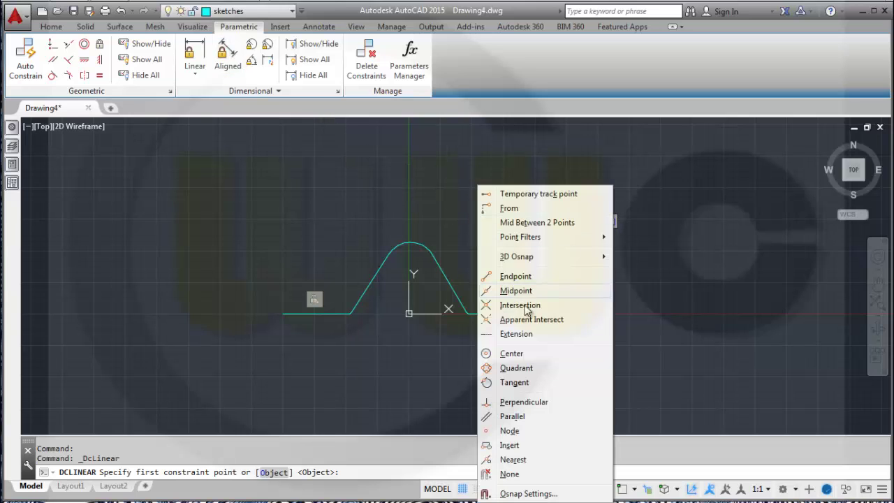
{"action": "left_click", "coordinate": [512, 354]}
{"action": "left_click", "coordinate": [421, 244]}
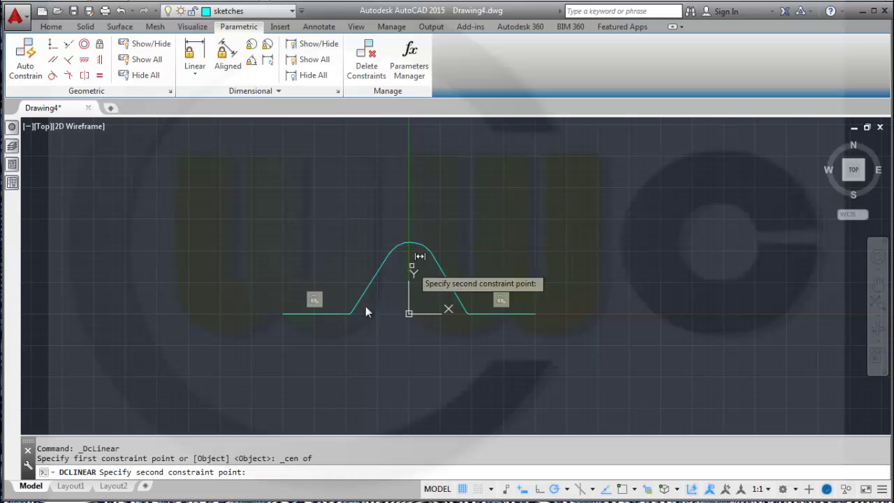
{"action": "left_click", "coordinate": [287, 317]}
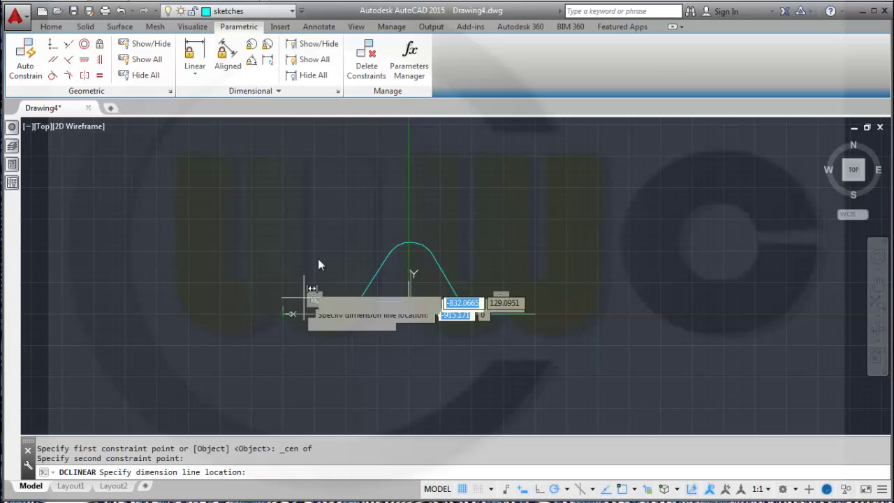
{"action": "left_click", "coordinate": [333, 199]}
{"action": "type", "text": "100"}
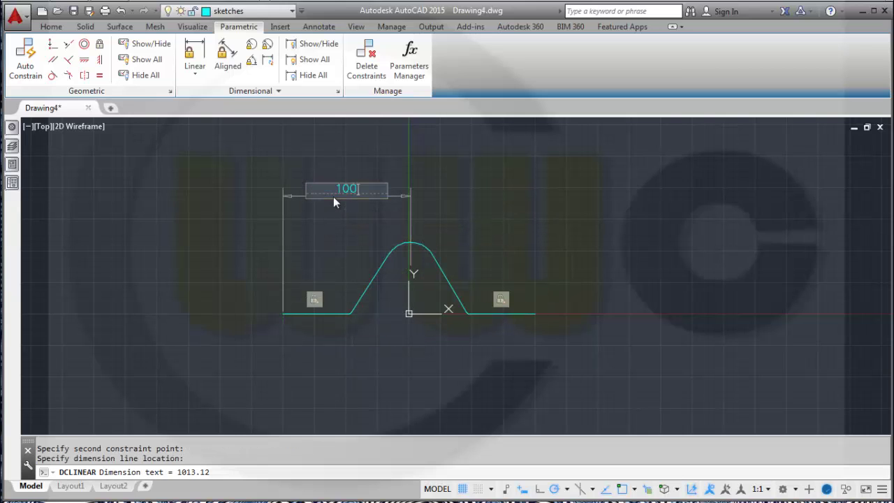
{"action": "type", "text": "0"}
{"action": "key", "text": "Return"}
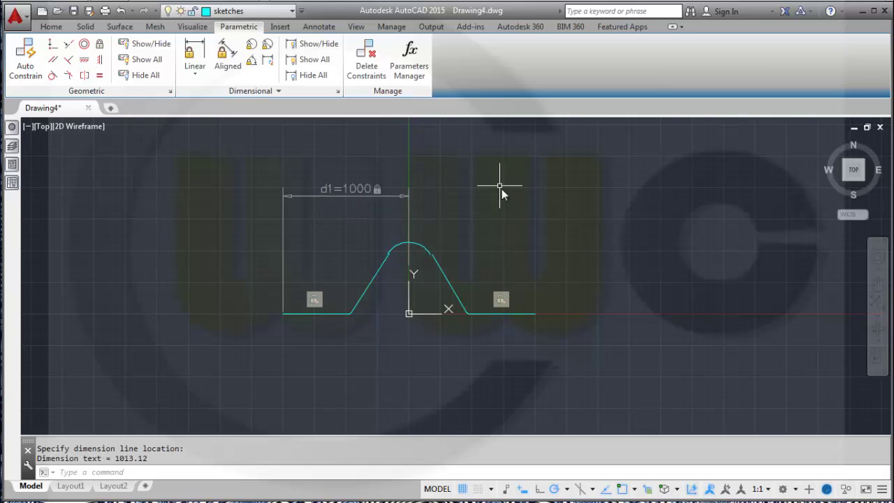
{"action": "left_click", "coordinate": [121, 11]}
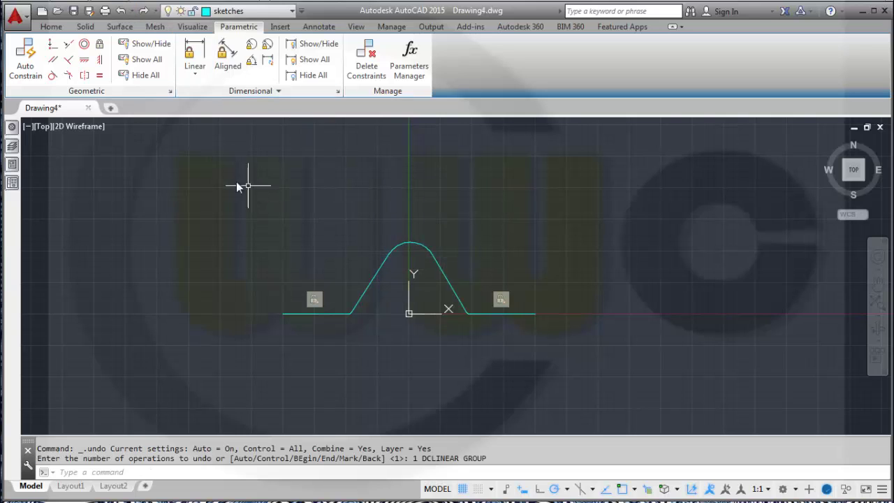
- Apply Auto Constrain to the whole profile and hide all geometric constraint markers
{"action": "left_click", "coordinate": [25, 60]}
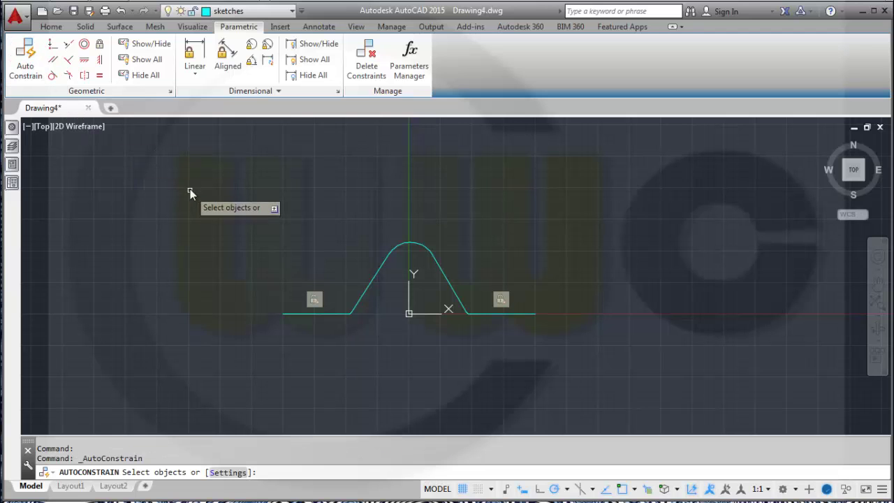
{"action": "left_click", "coordinate": [200, 179]}
{"action": "left_click", "coordinate": [624, 356]}
{"action": "right_click", "coordinate": [597, 292]}
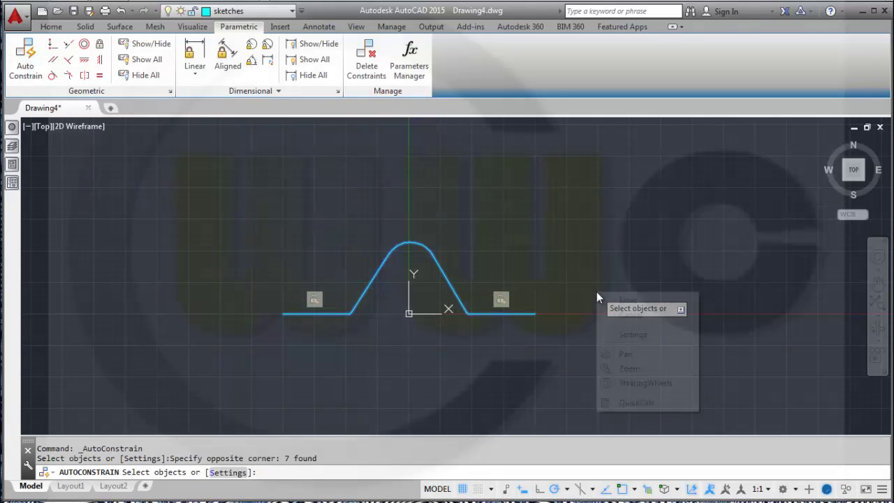
{"action": "left_click", "coordinate": [619, 303]}
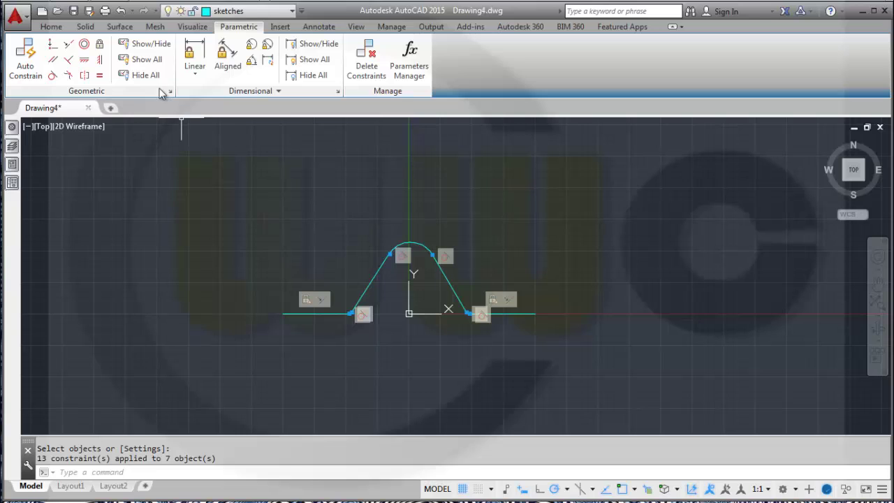
{"action": "left_click", "coordinate": [143, 75]}
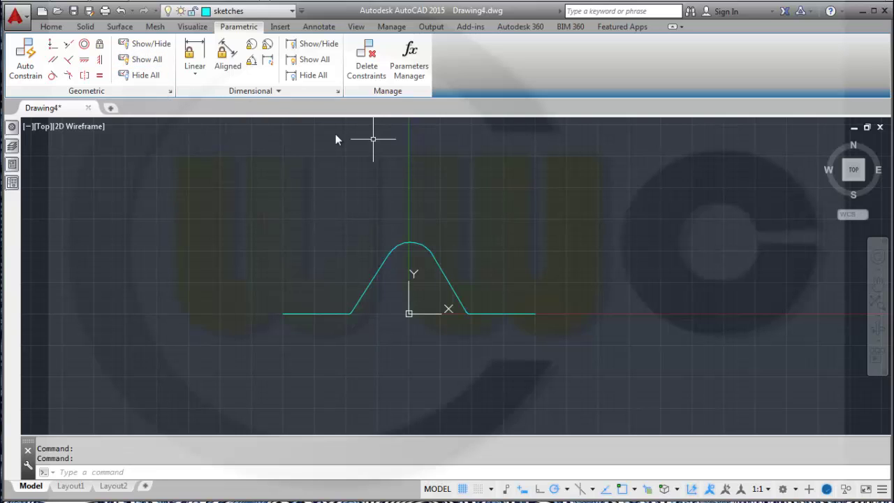
- Constrain the horizontal distance between the peak arc's center and the left line's outer endpoint to 1000, with the dimension above the profile
{"action": "left_click", "coordinate": [192, 56]}
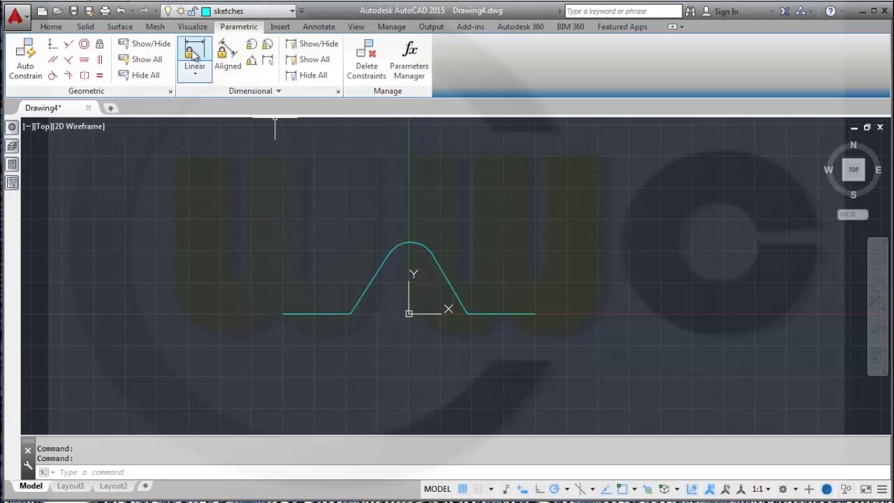
{"action": "right_click", "coordinate": [535, 195], "text": "shift"}
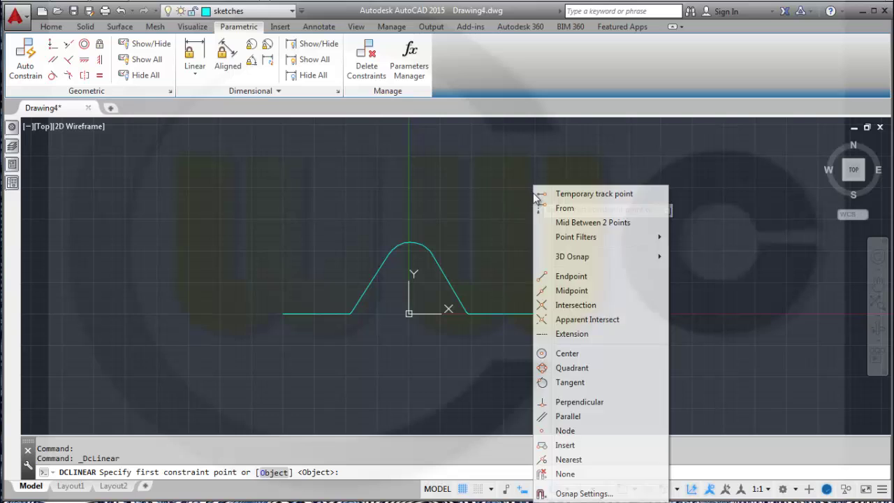
{"action": "left_click", "coordinate": [569, 354]}
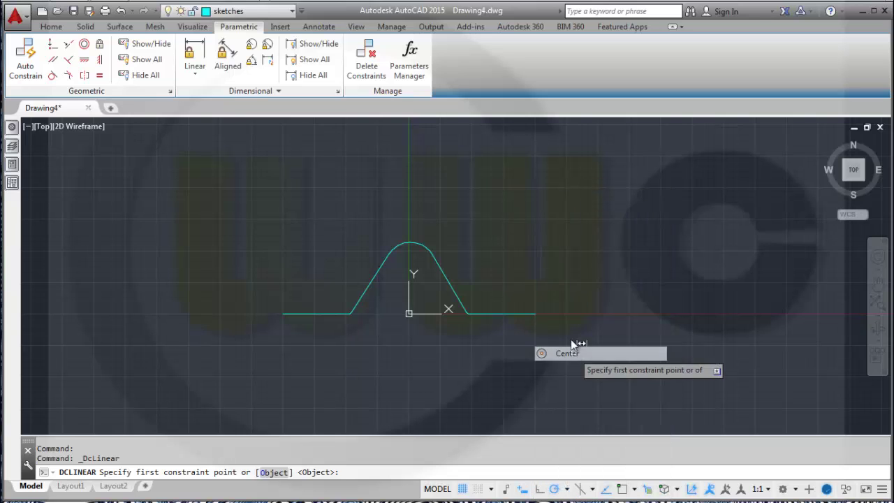
{"action": "left_click", "coordinate": [422, 249]}
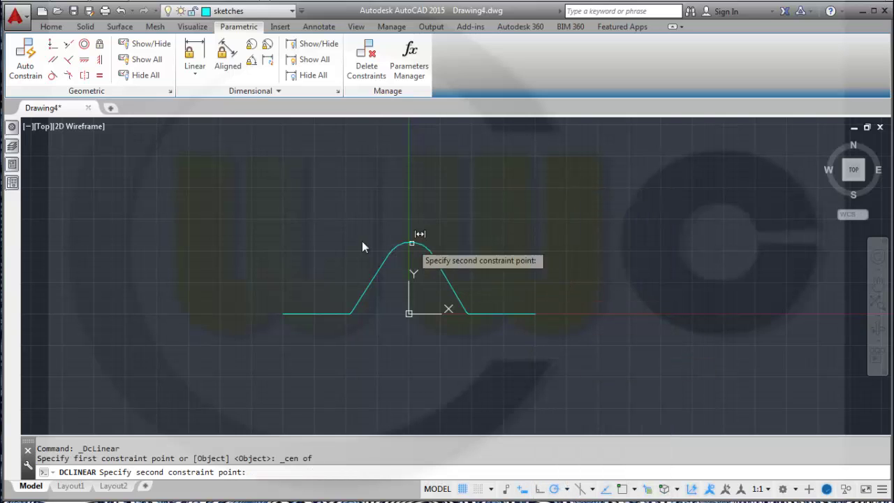
{"action": "left_click", "coordinate": [282, 314]}
{"action": "left_click", "coordinate": [320, 192]}
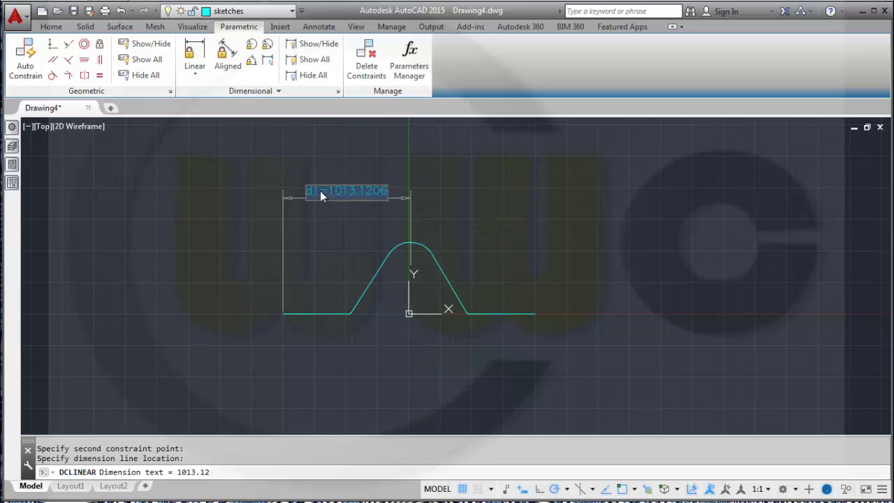
{"action": "type", "text": "1000"}
{"action": "key", "text": "Return"}
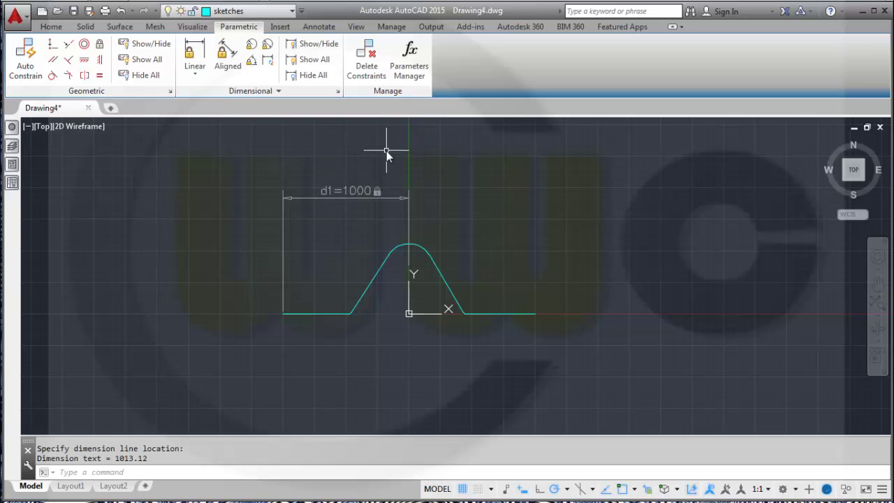
{"action": "right_click", "coordinate": [477, 200], "text": "shift"}
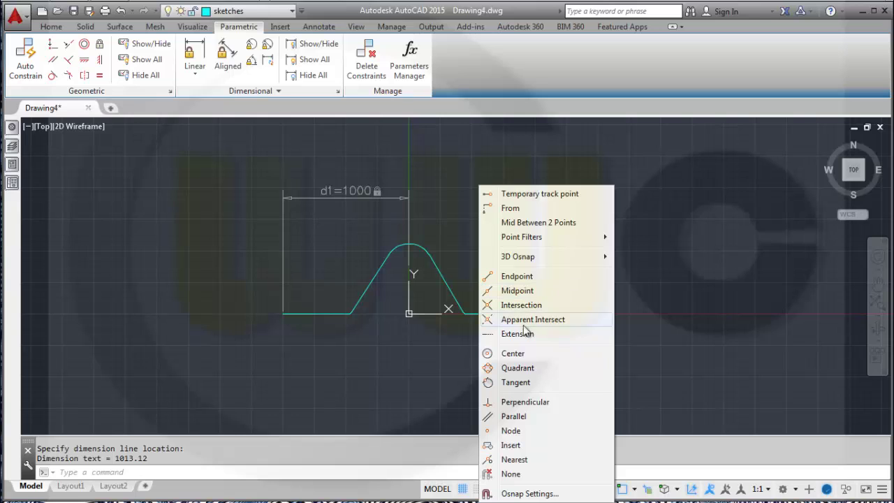
{"action": "left_click", "coordinate": [518, 369]}
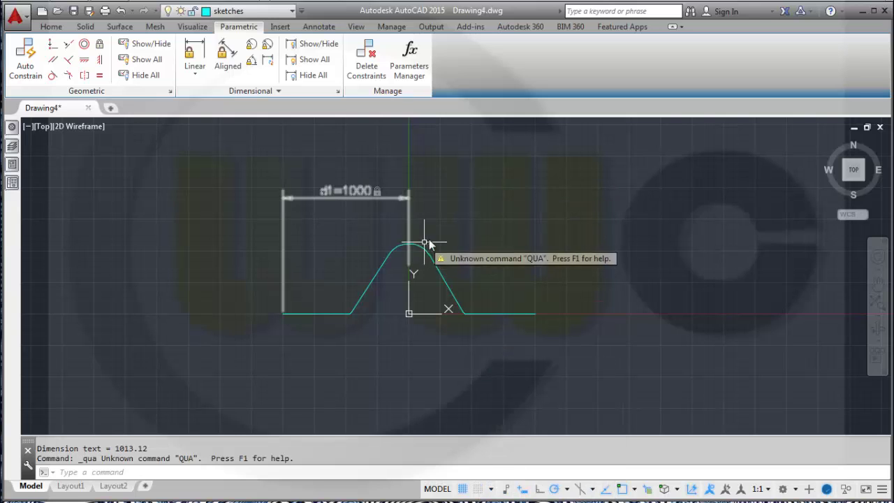
{"action": "right_click", "coordinate": [429, 244], "text": "shift"}
{"action": "left_click", "coordinate": [460, 367]}
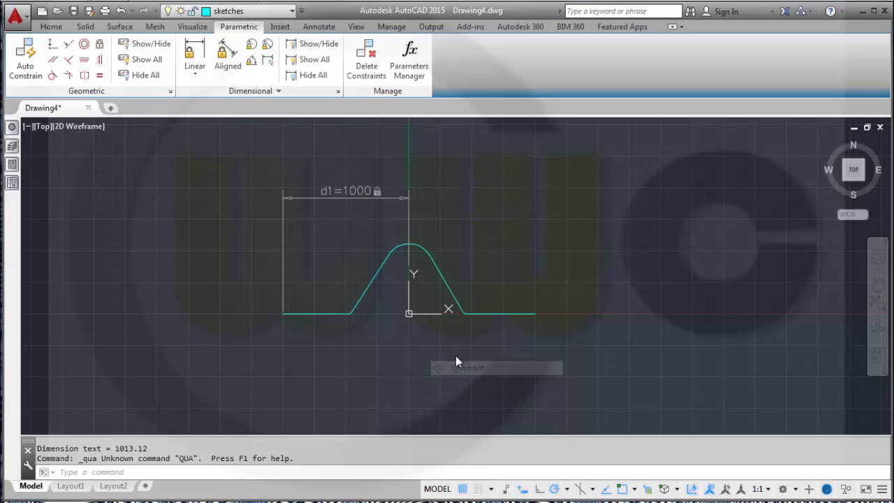
{"action": "scroll", "coordinate": [415, 248], "scroll_direction": "up", "scroll_amount": 3}
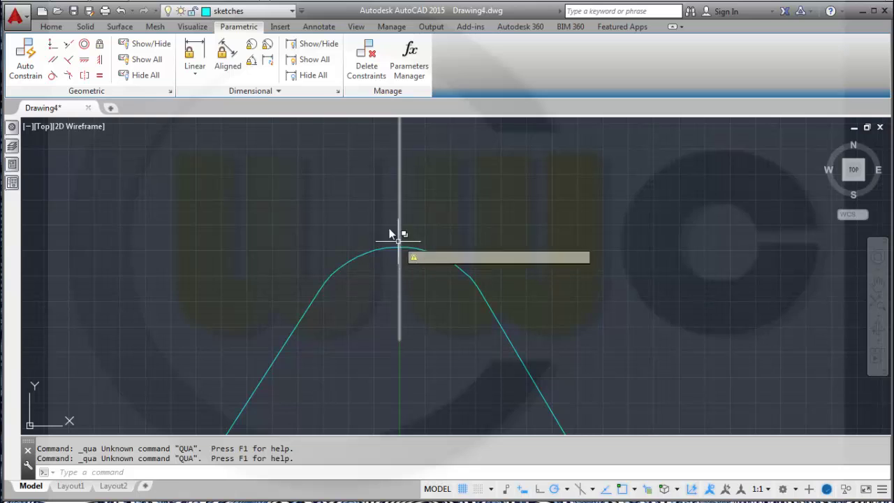
- Start a linear dimensional constraint with its first constraint point at the left line's outer endpoint
{"action": "left_click", "coordinate": [195, 63]}
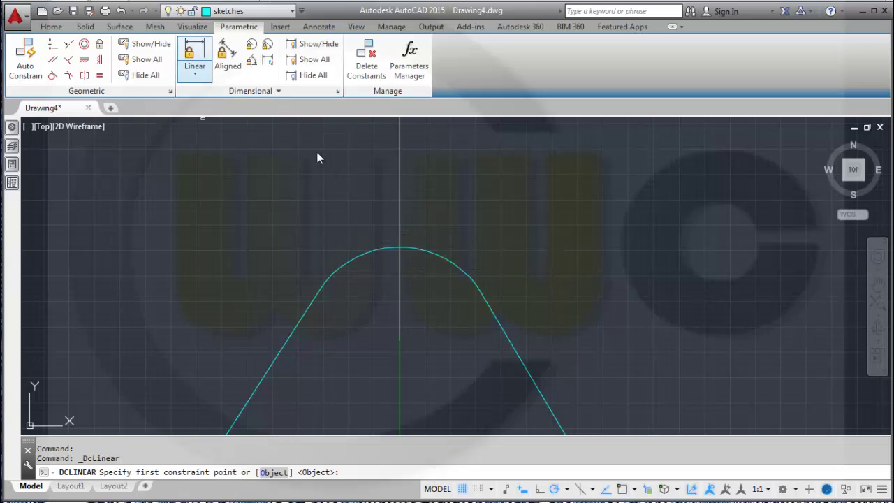
{"action": "right_click", "coordinate": [459, 192], "text": "shift"}
{"action": "left_click", "coordinate": [495, 368]}
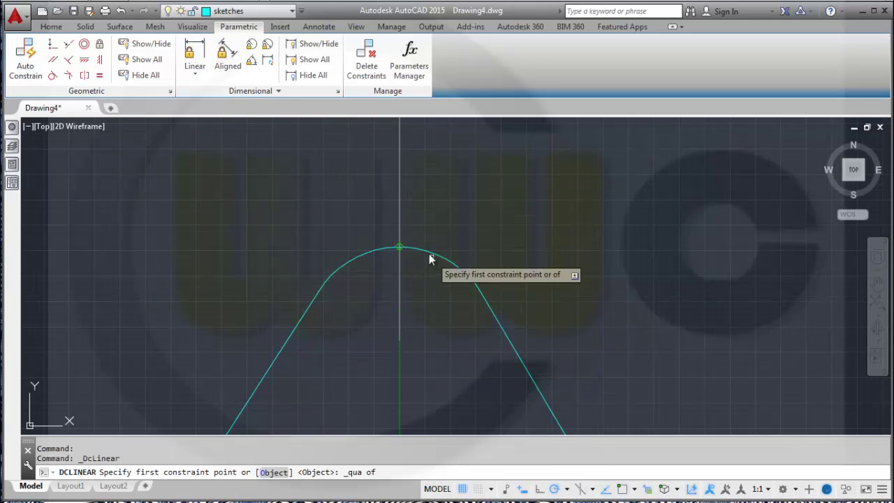
{"action": "left_click", "coordinate": [434, 268]}
{"action": "scroll", "coordinate": [464, 299], "scroll_direction": "down", "scroll_amount": 2}
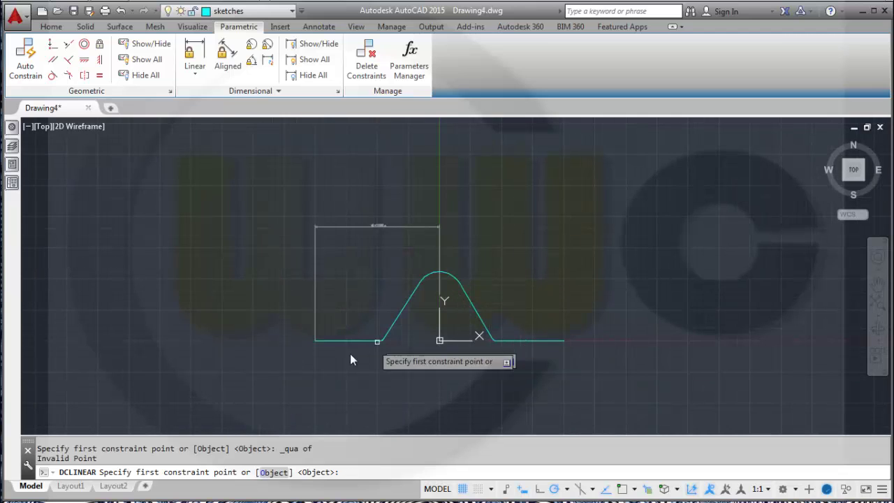
{"action": "left_click", "coordinate": [317, 341]}
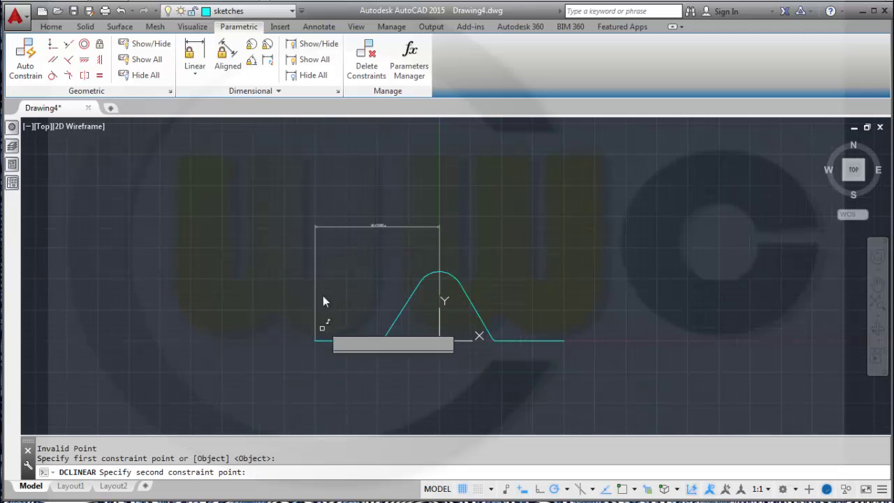
- Try to use the peak arc's quadrant as the second point of the linear constraint
{"action": "left_click", "coordinate": [317, 340]}
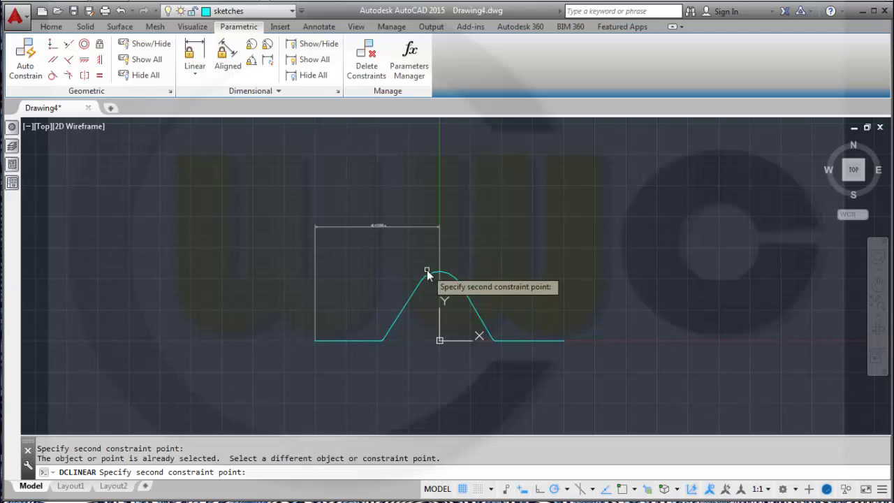
{"action": "right_click", "coordinate": [484, 265], "text": "shift"}
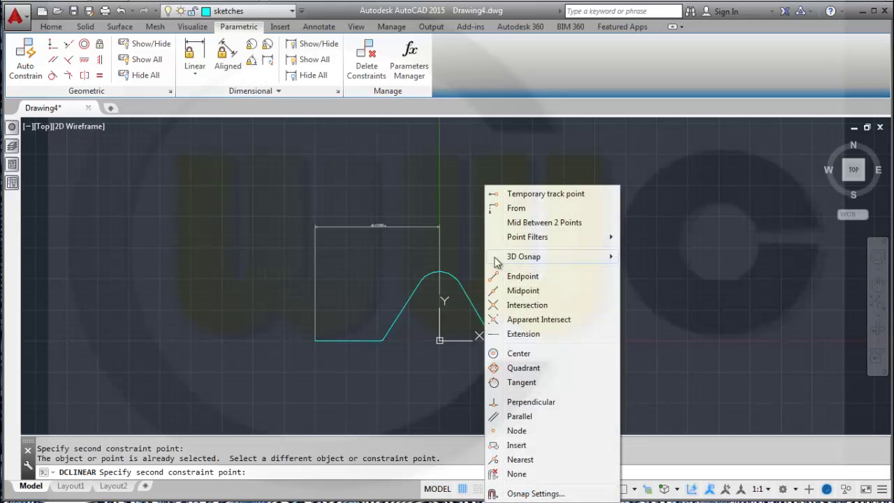
{"action": "left_click", "coordinate": [523, 369]}
{"action": "left_click", "coordinate": [449, 278]}
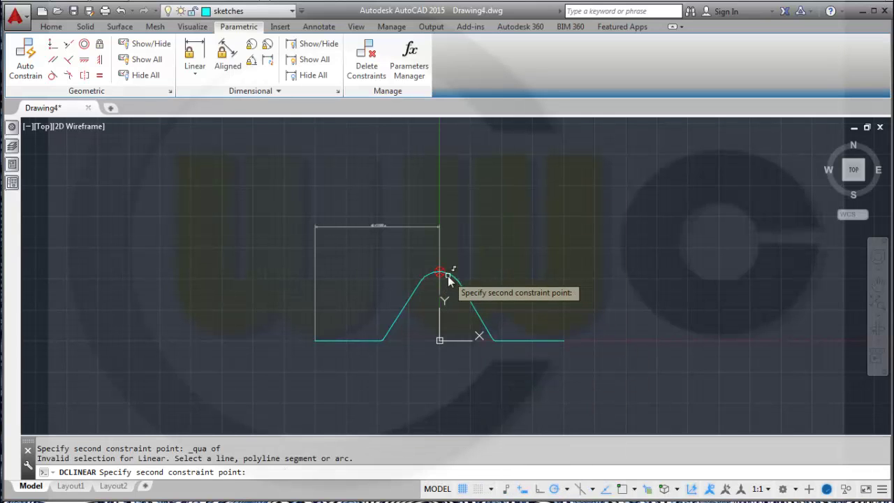
{"action": "left_click", "coordinate": [313, 342]}
{"action": "left_click", "coordinate": [362, 409]}
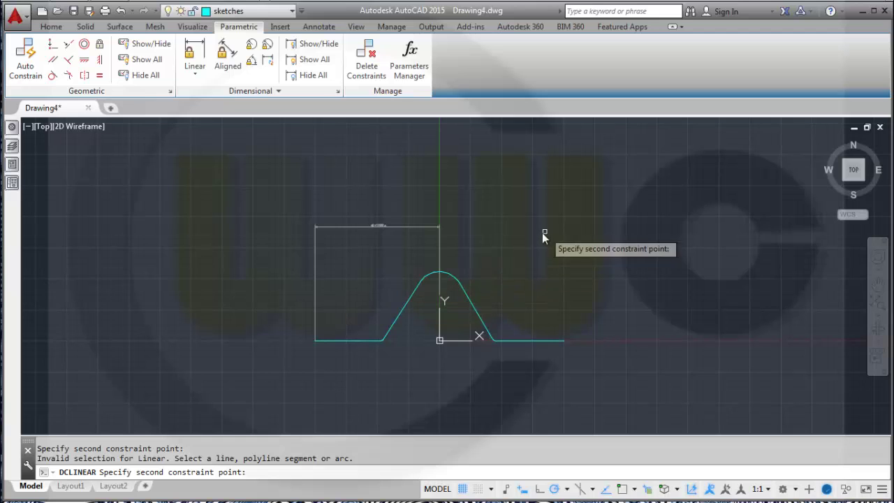
- Pick the peak arc as the second constraint point, place the vertical dimension left of the profile and set the height to 400
{"action": "scroll", "coordinate": [442, 283], "scroll_direction": "up", "scroll_amount": 3}
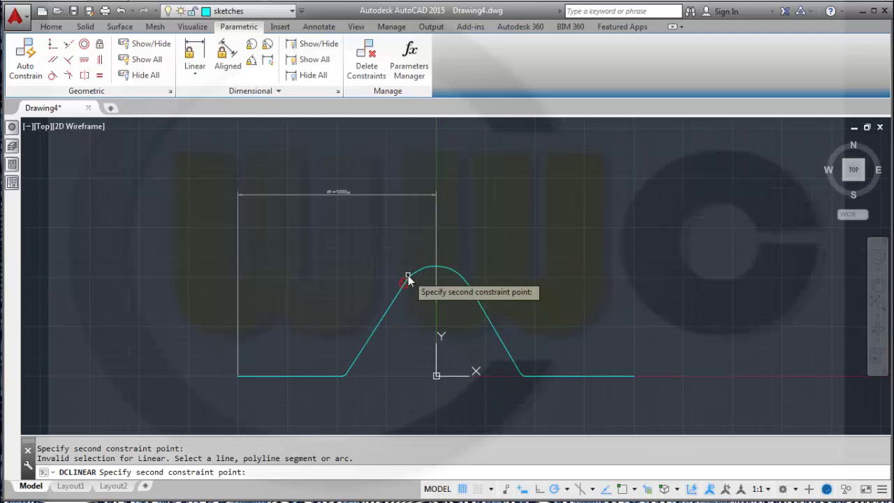
{"action": "left_click", "coordinate": [451, 271]}
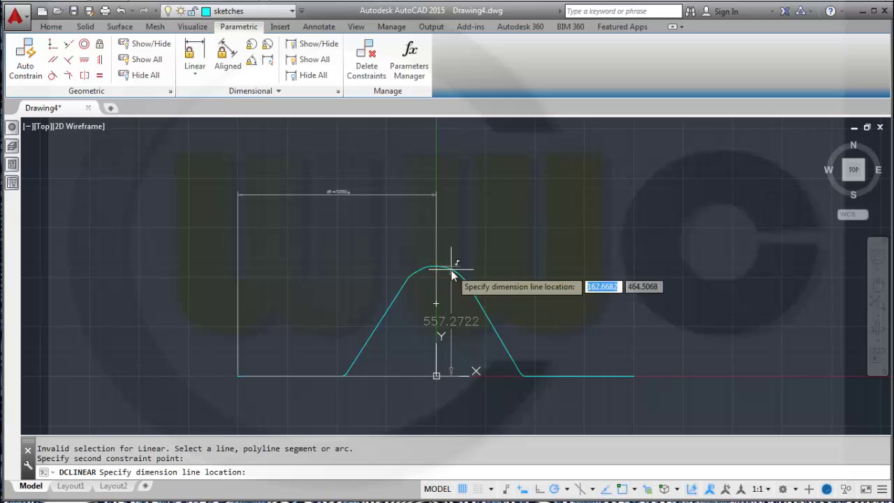
{"action": "left_click", "coordinate": [178, 318]}
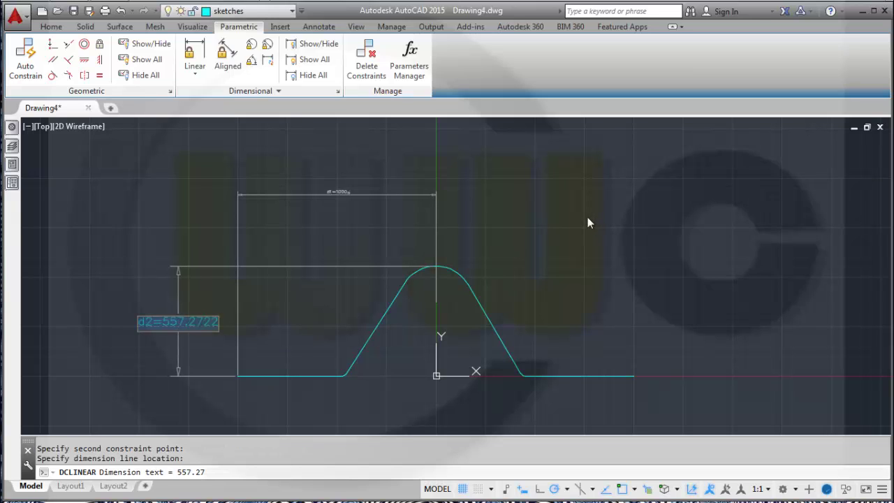
{"action": "type", "text": "400"}
{"action": "key", "text": "Return"}
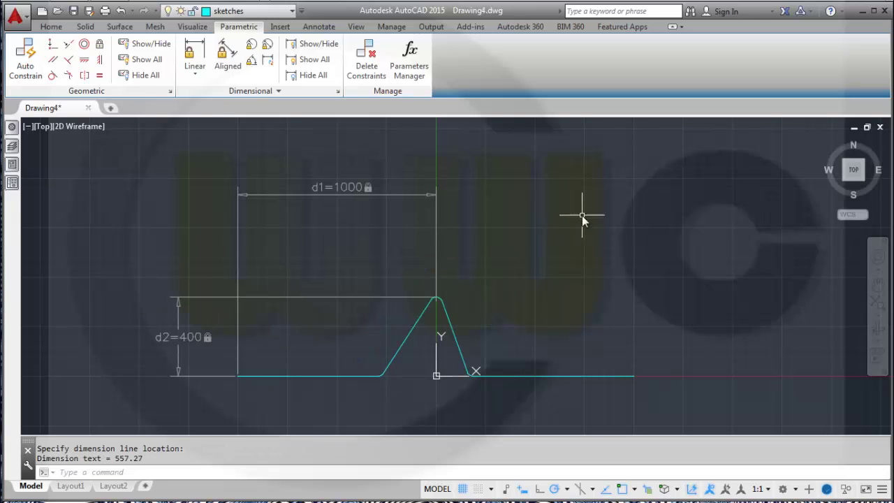
{"action": "scroll", "coordinate": [504, 344], "scroll_direction": "up", "scroll_amount": 2}
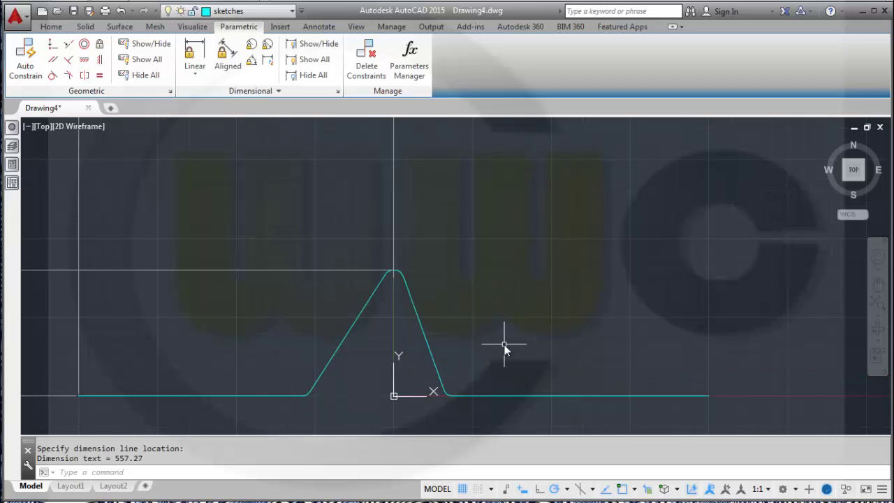
{"action": "scroll", "coordinate": [501, 334], "scroll_direction": "down", "scroll_amount": 2}
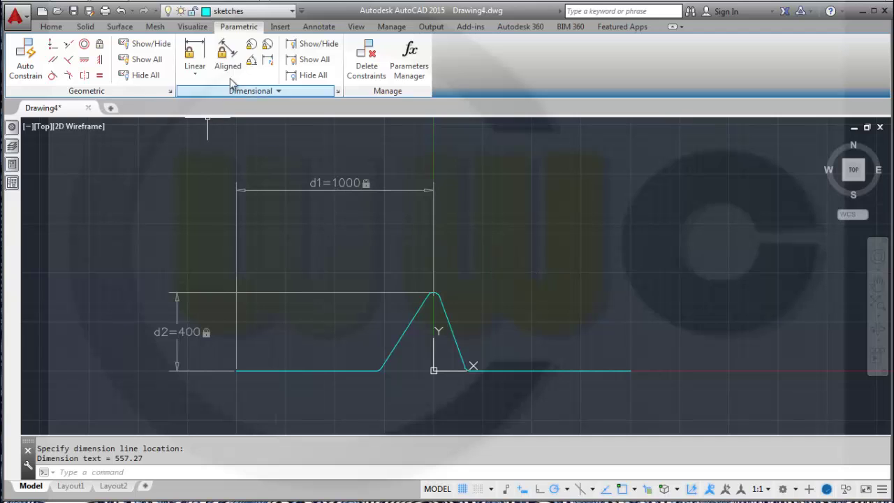
- Add an angular constraint of 60 degrees between the left horizontal line and the left slope, placed inside the hump
{"action": "left_click", "coordinate": [251, 61]}
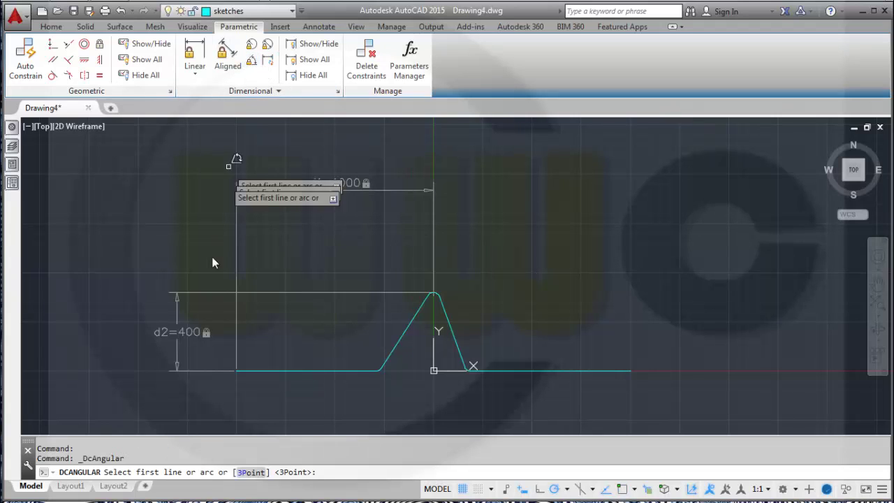
{"action": "left_click", "coordinate": [367, 370]}
{"action": "left_click", "coordinate": [395, 347]}
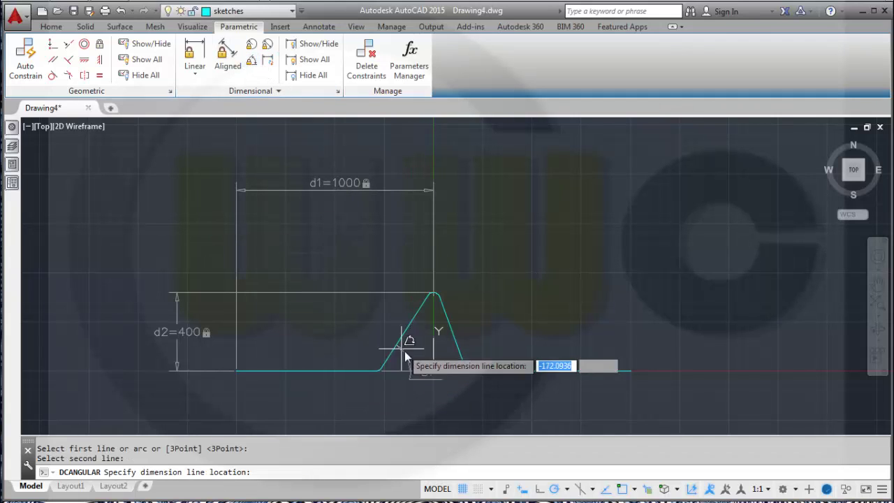
{"action": "left_click", "coordinate": [407, 354]}
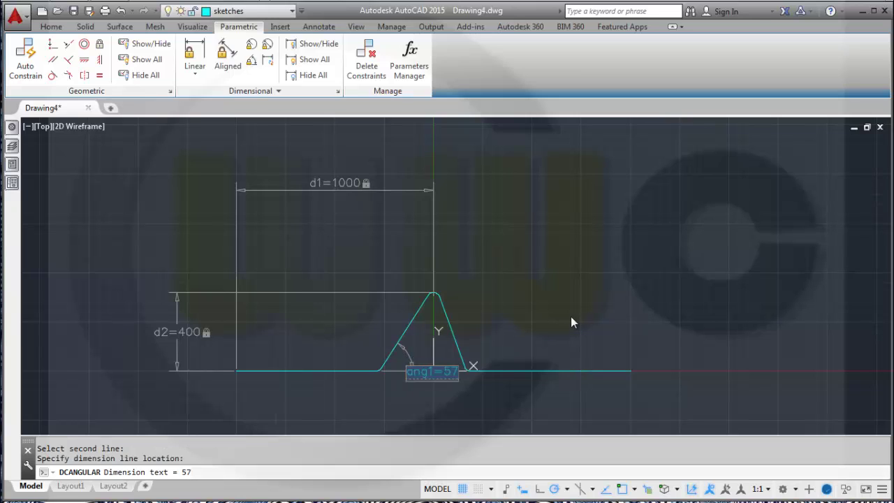
{"action": "type", "text": "60"}
{"action": "key", "text": "Return"}
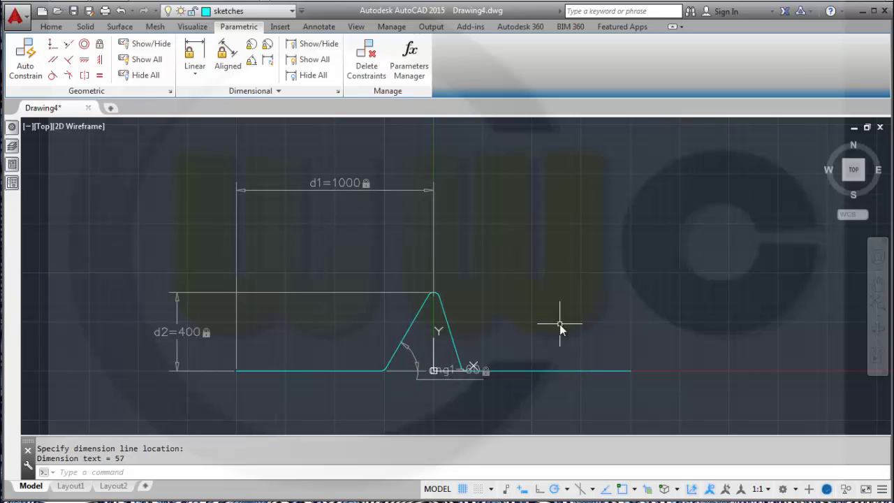
- Add an angular constraint of 60 degrees between the right slope and the right horizontal line
{"action": "left_click", "coordinate": [252, 63]}
{"action": "left_click", "coordinate": [458, 354]}
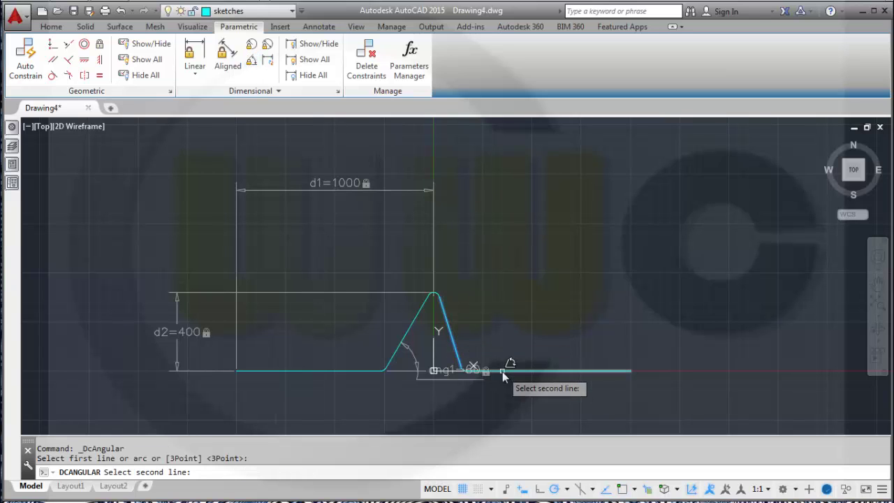
{"action": "left_click", "coordinate": [503, 373]}
{"action": "left_click", "coordinate": [441, 361]}
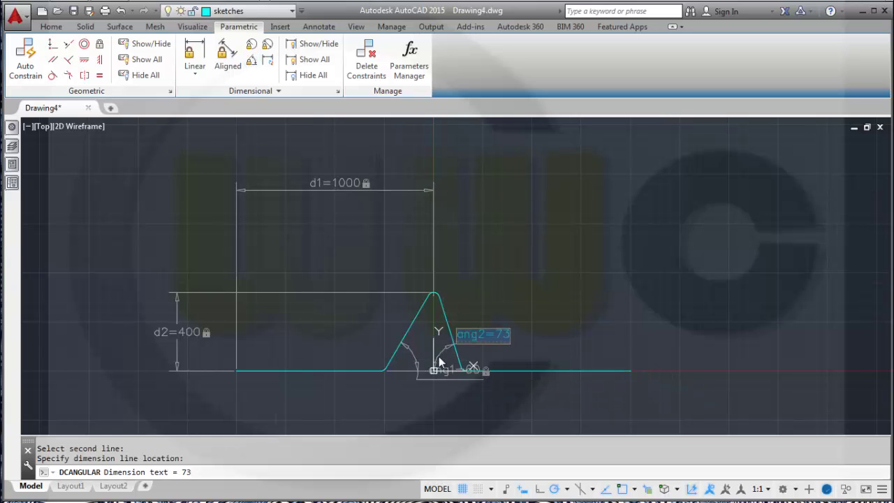
{"action": "key", "text": "Return"}
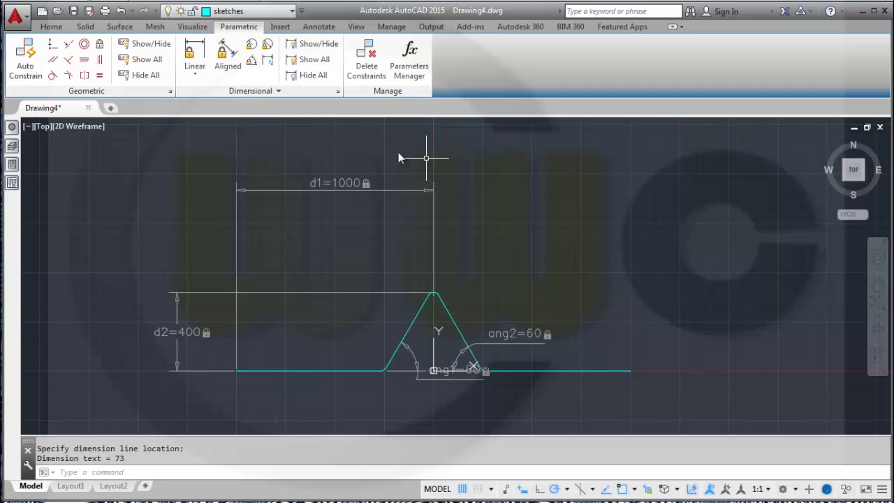
- Add a radius constraint to the peak arc and set it to 200
{"action": "left_click", "coordinate": [251, 45]}
{"action": "scroll", "coordinate": [462, 283], "scroll_direction": "up", "scroll_amount": 2}
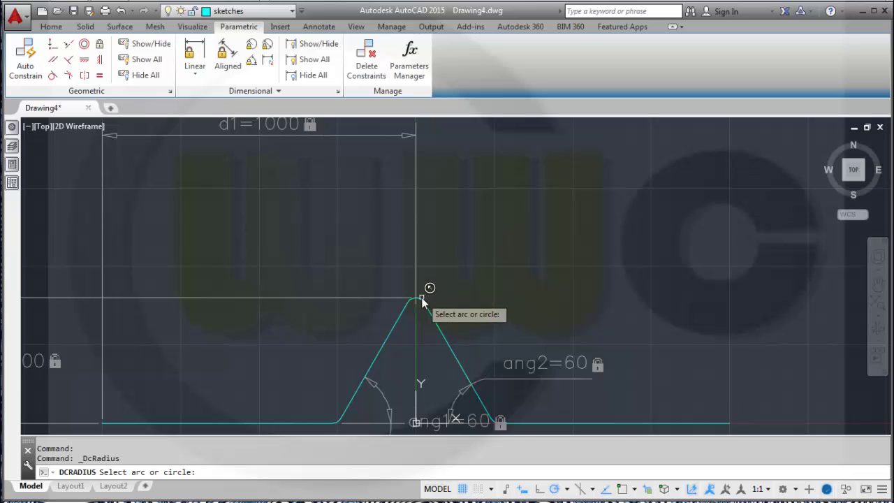
{"action": "left_click", "coordinate": [424, 299]}
{"action": "left_click", "coordinate": [447, 256]}
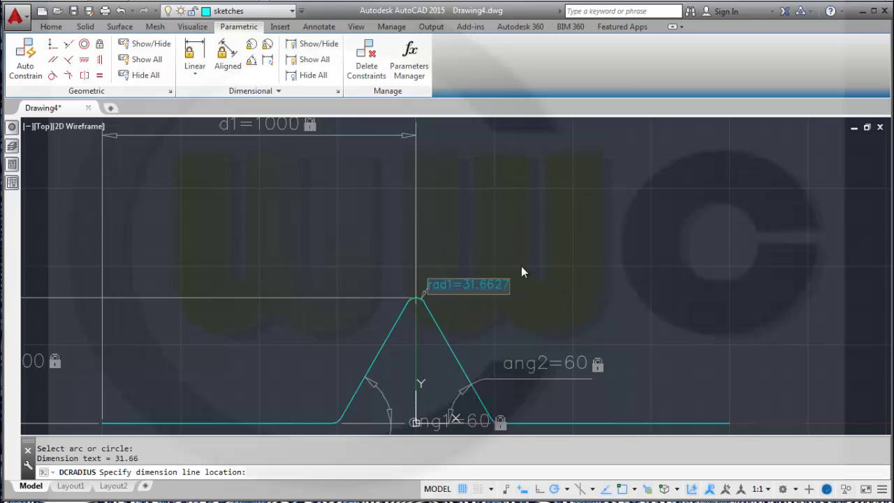
{"action": "type", "text": "200"}
{"action": "key", "text": "Return"}
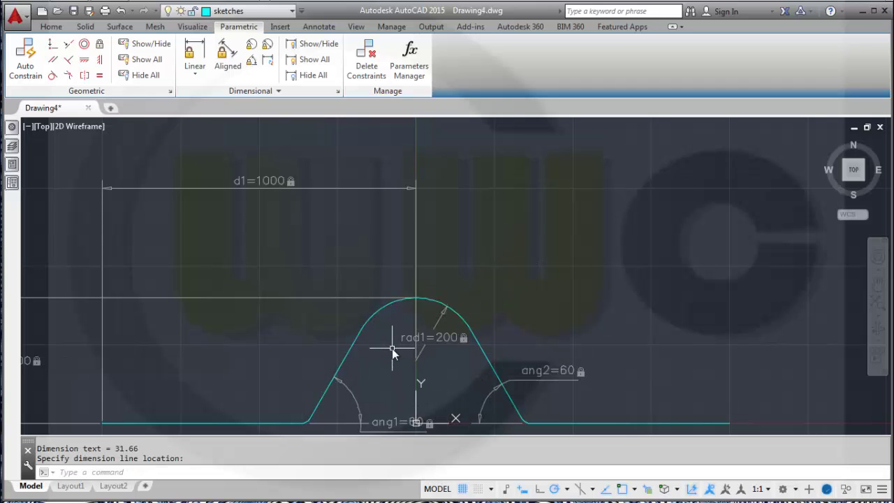
- Constrain the radius of the fillet at the foot of the left slope to 30, with the dimension below the profile
{"action": "key", "text": "Return"}
{"action": "mouse_move", "coordinate": [409, 358]}
{"action": "middle_mouse_down"}
{"action": "mouse_move", "coordinate": [487, 288]}
{"action": "mouse_move", "coordinate": [528, 206]}
{"action": "middle_mouse_up"}
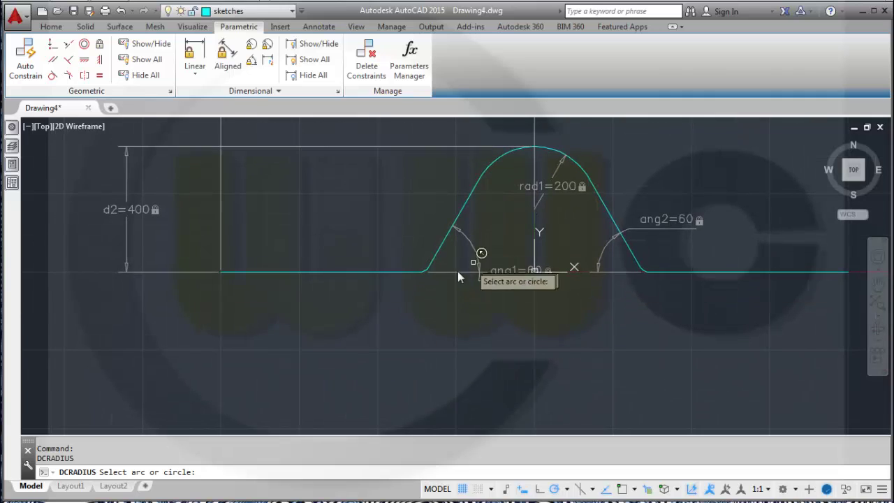
{"action": "left_click", "coordinate": [422, 272]}
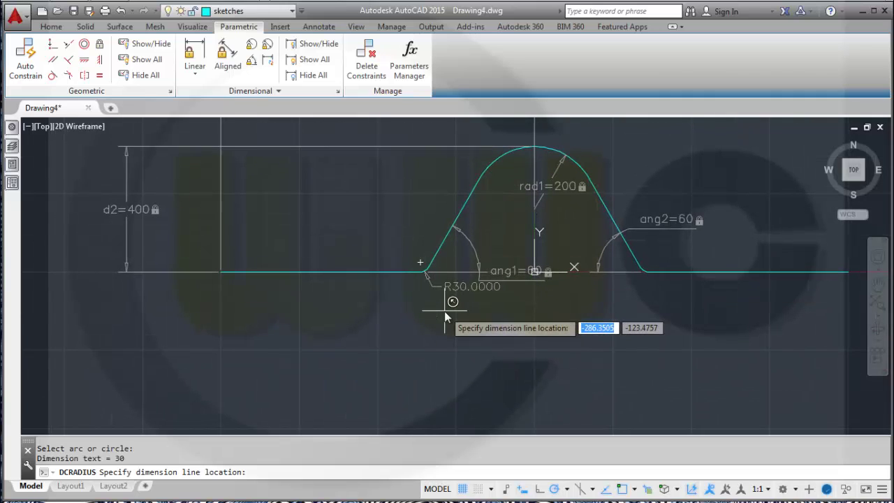
{"action": "left_click", "coordinate": [444, 311]}
{"action": "key", "text": "Return"}
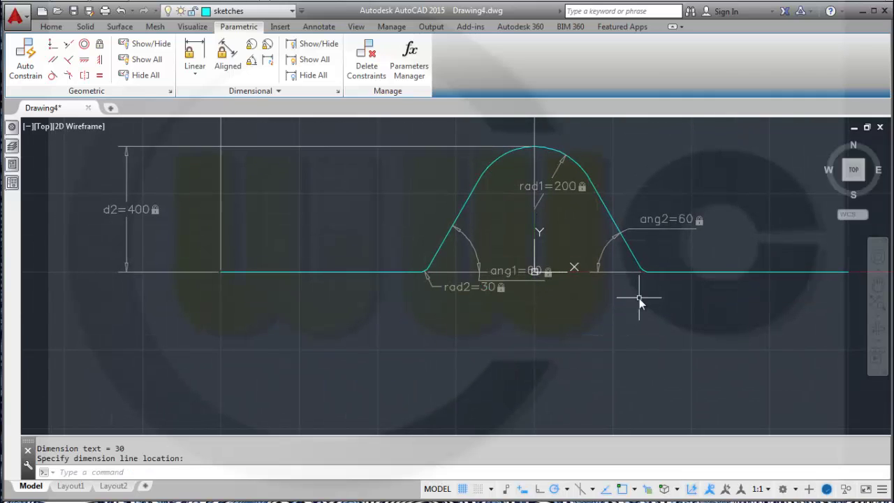
- Constrain the radius of the fillet at the foot of the right slope to 30, with the dimension below the profile
{"action": "key", "text": "Return"}
{"action": "left_click", "coordinate": [642, 271]}
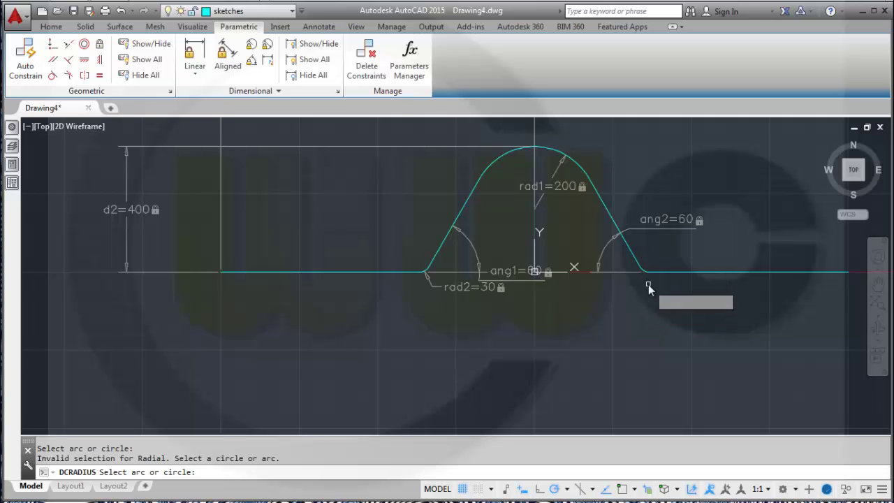
{"action": "left_click", "coordinate": [642, 267]}
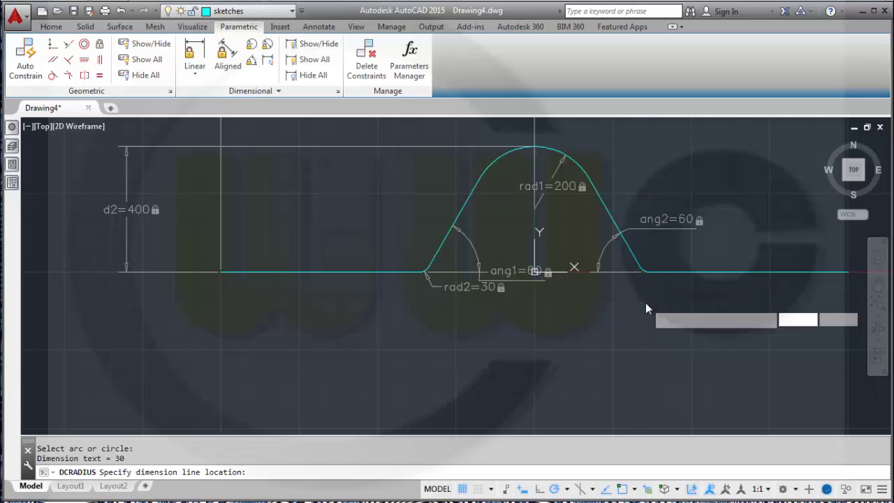
{"action": "left_click", "coordinate": [646, 309]}
{"action": "key", "text": "Return"}
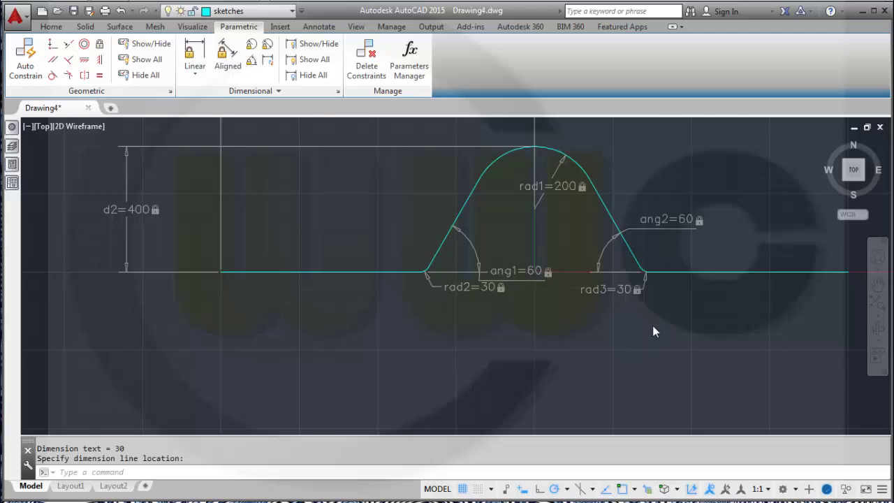
{"action": "scroll", "coordinate": [653, 325], "scroll_direction": "up", "scroll_amount": 3}
{"action": "scroll", "coordinate": [654, 327], "scroll_direction": "down", "scroll_amount": 5}
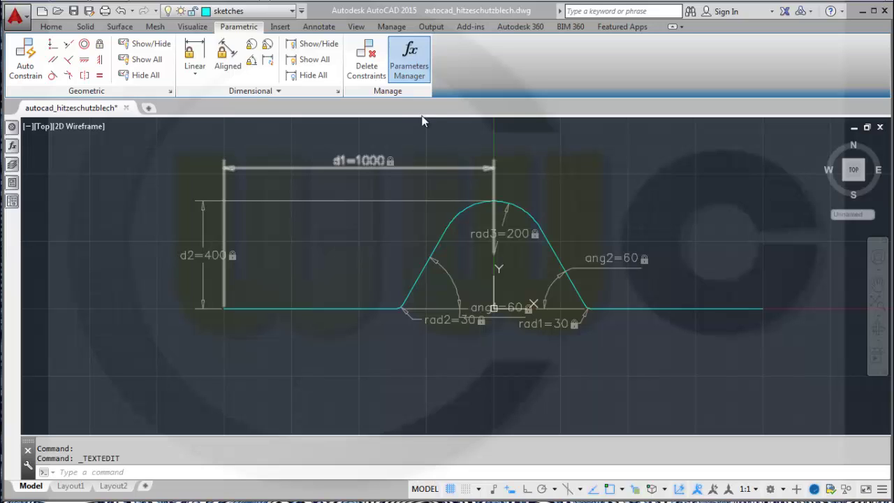
- Start copying the entire profile with all its dimensional constraints, using 0,0,0 as the base point
{"action": "left_click", "coordinate": [53, 28]}
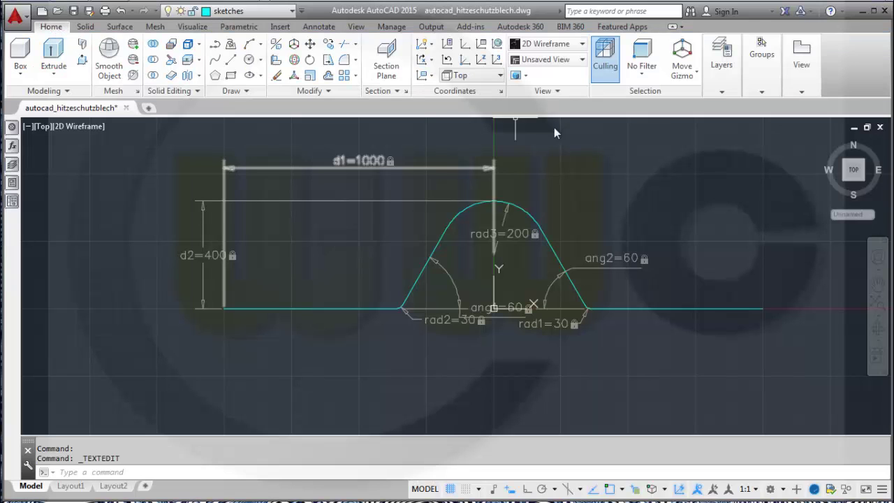
{"action": "left_click", "coordinate": [330, 45]}
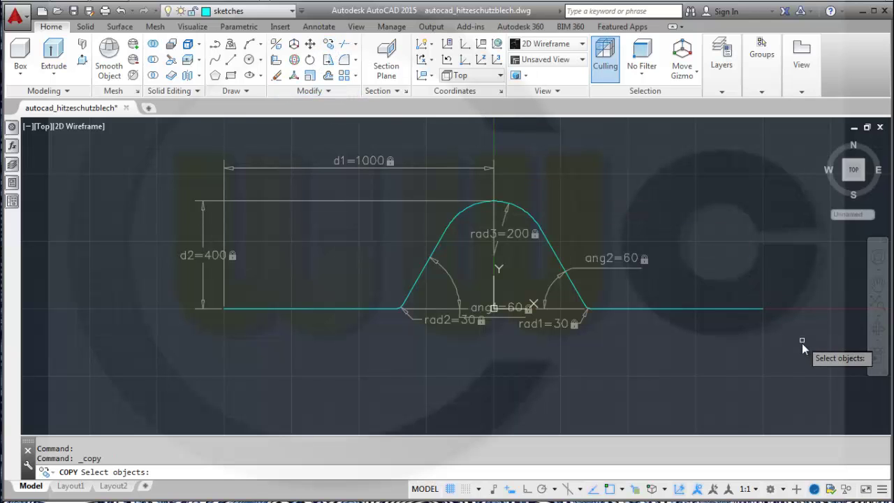
{"action": "left_click", "coordinate": [799, 365]}
{"action": "left_click", "coordinate": [158, 137]}
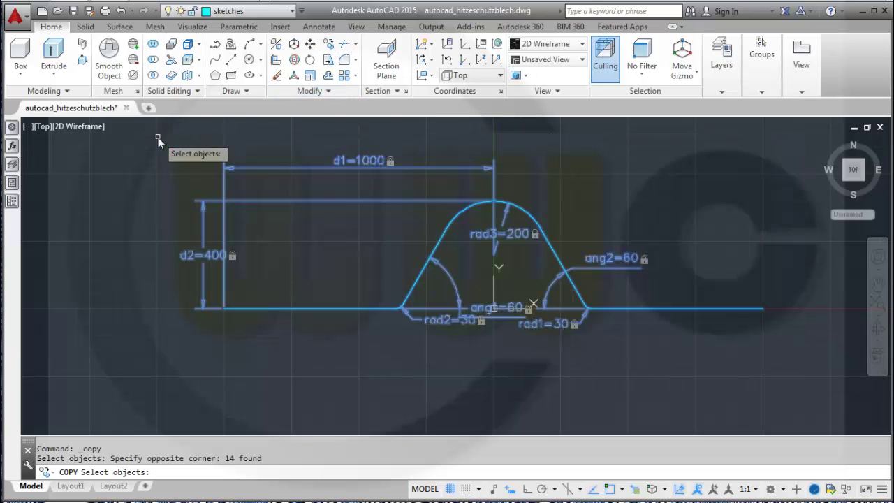
{"action": "key", "text": "Return"}
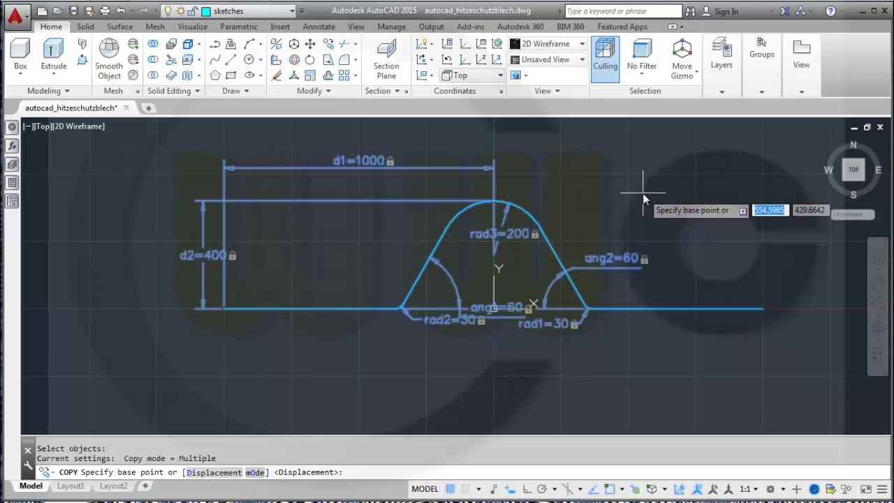
{"action": "type", "text": "0"}
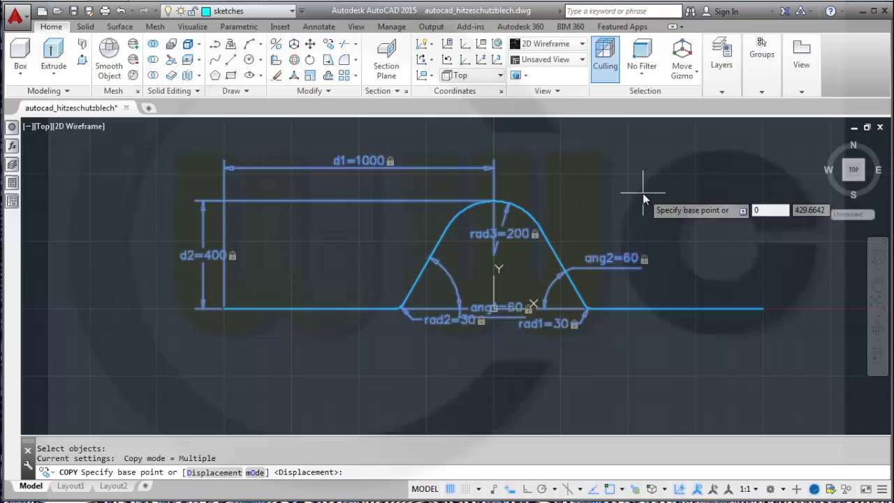
{"action": "key", "text": "Tab"}
{"action": "type", "text": "0"}
{"action": "key", "text": "Tab"}
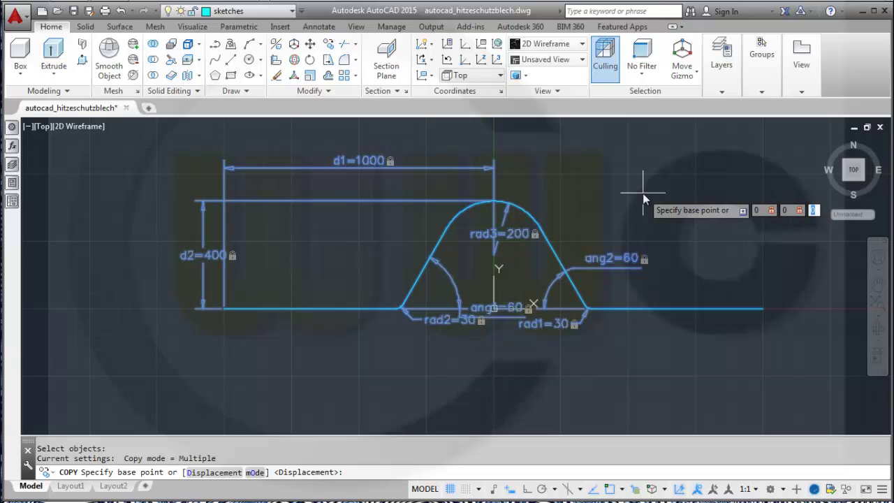
{"action": "key", "text": "Return"}
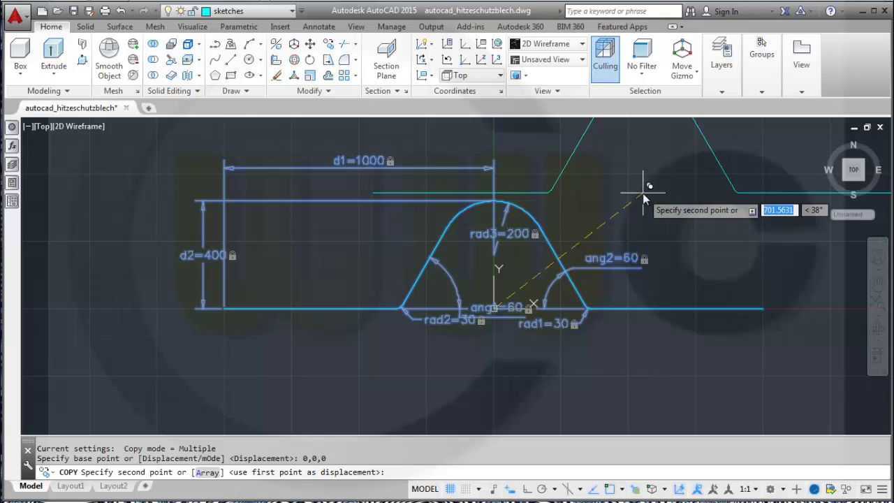
- Place the first copy of the profile at a relative offset of 0,0,200
{"action": "type", "text": "0"}
{"action": "key", "text": "Tab"}
{"action": "type", "text": "0"}
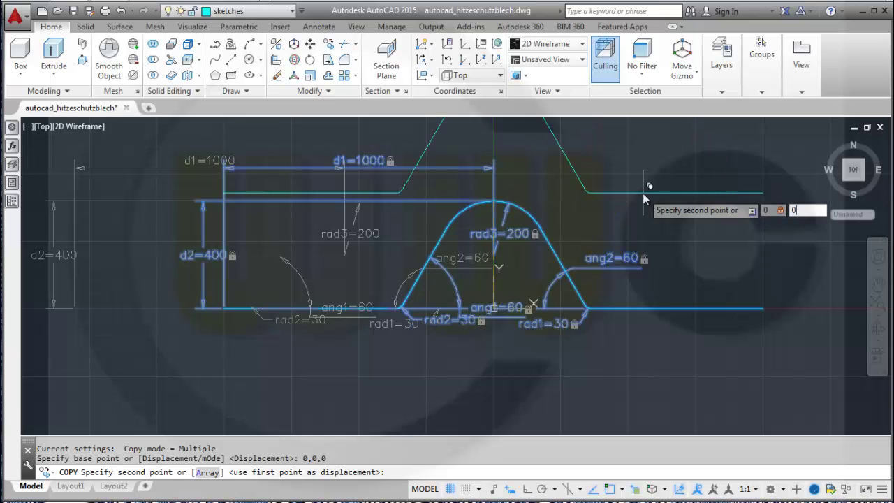
{"action": "key", "text": "Tab"}
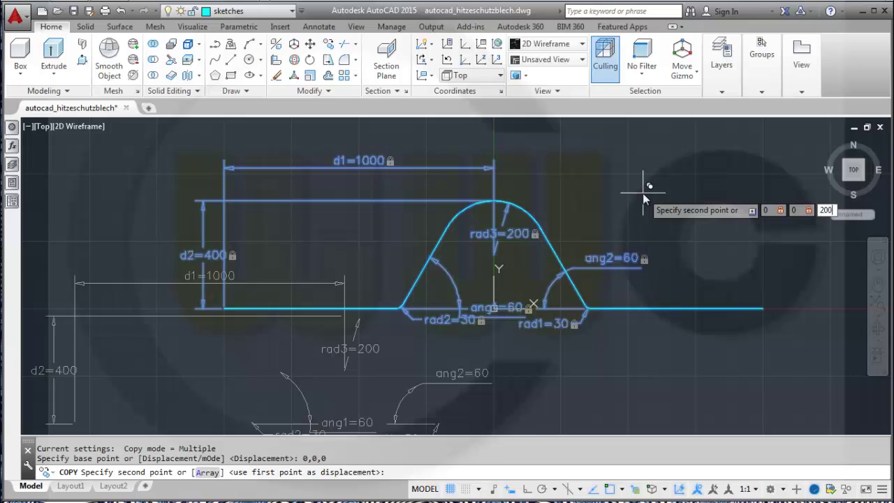
{"action": "key", "text": "Return"}
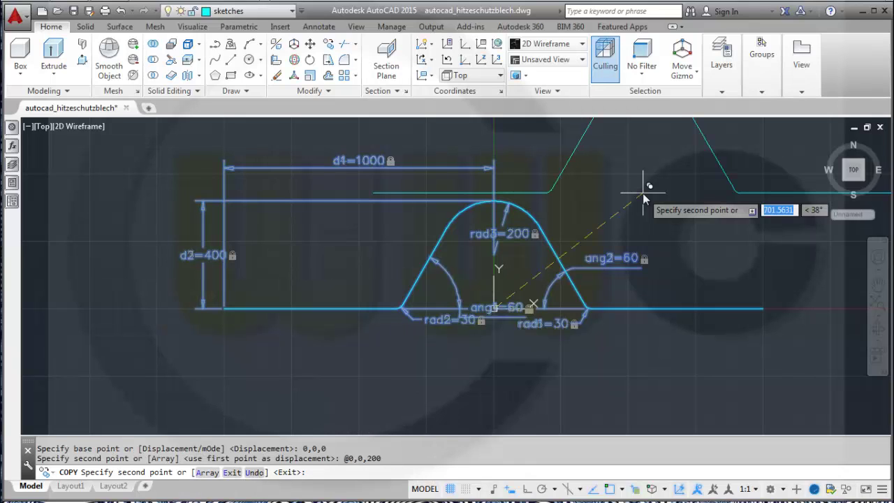
- Place the second copy of the profile at a relative offset of 0,0,600
{"action": "type", "text": "0"}
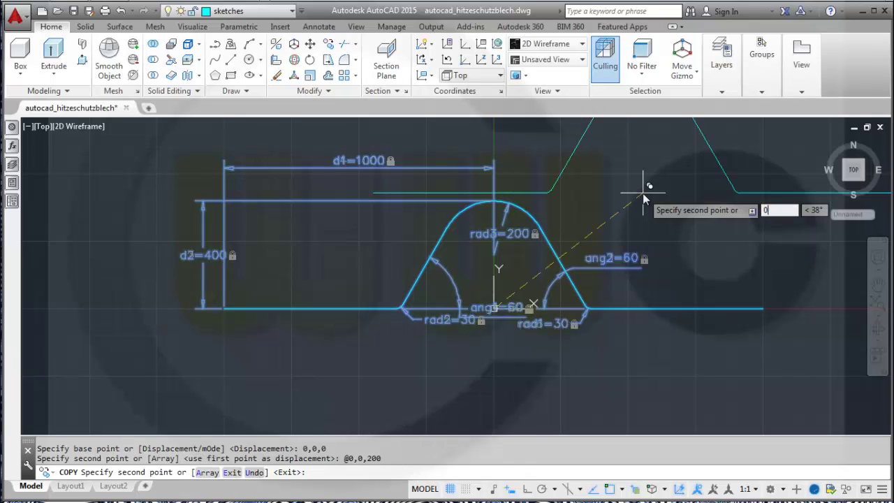
{"action": "key", "text": "Tab"}
{"action": "type", "text": "0"}
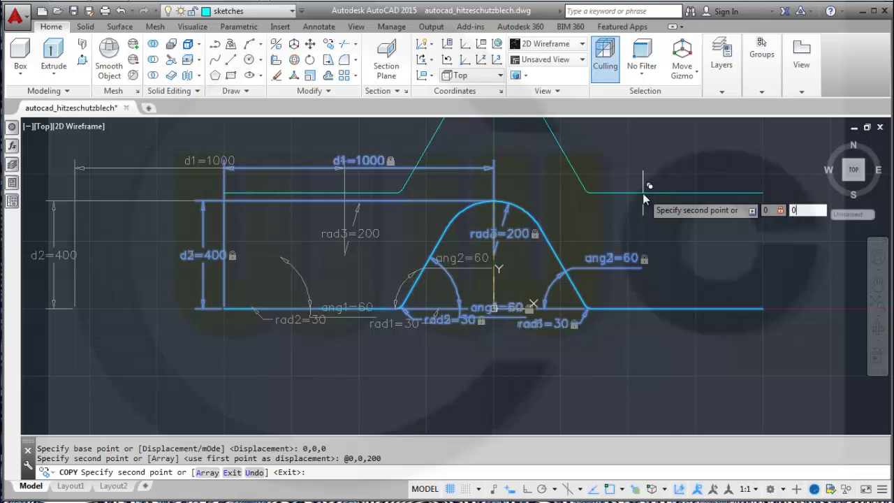
{"action": "key", "text": "Tab"}
{"action": "type", "text": "600"}
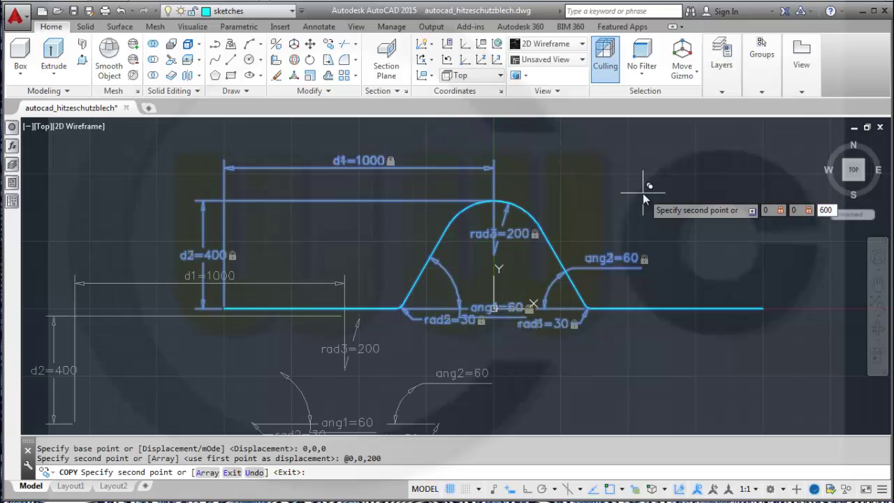
{"action": "key", "text": "Return"}
- Place the third copy of the profile at a relative offset of 0,0,1000 and end the Copy command
{"action": "type", "text": "0"}
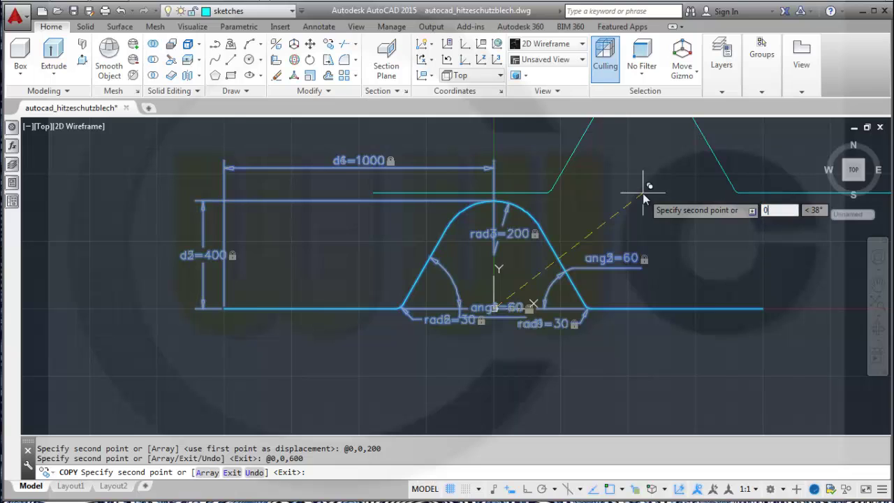
{"action": "key", "text": "Tab"}
{"action": "type", "text": "0"}
{"action": "key", "text": "Tab"}
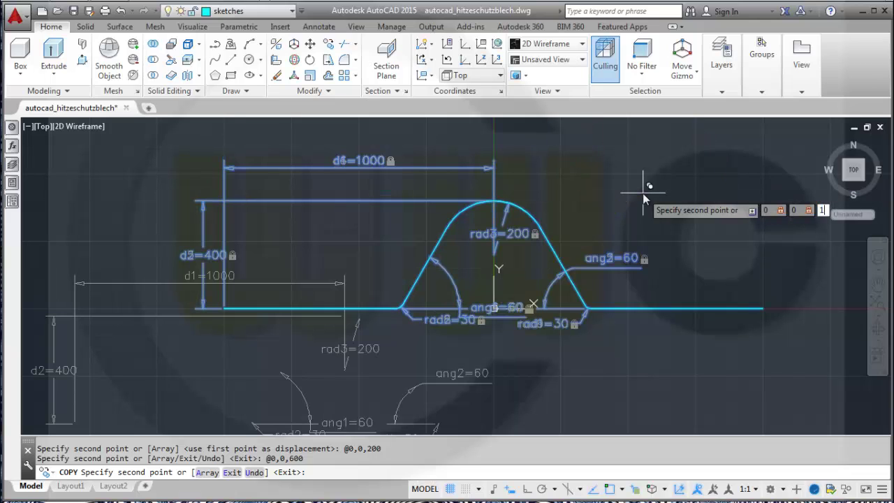
{"action": "key", "text": "Return"}
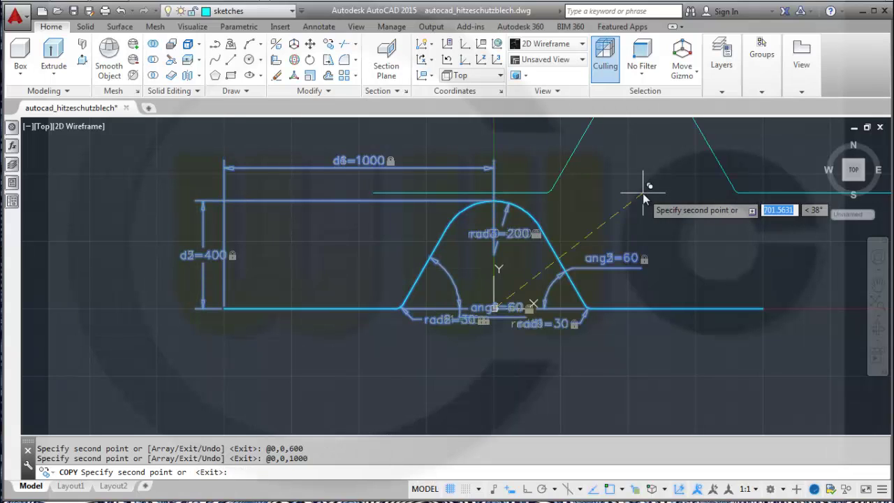
{"action": "key", "text": "Escape"}
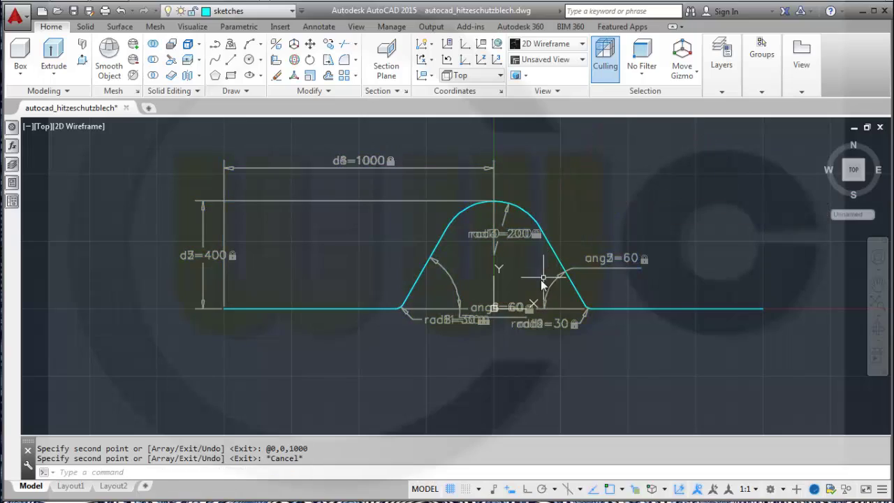
{"action": "middle_click_drag", "start_coordinate": [514, 301], "coordinate": [537, 261], "text": "shift"}
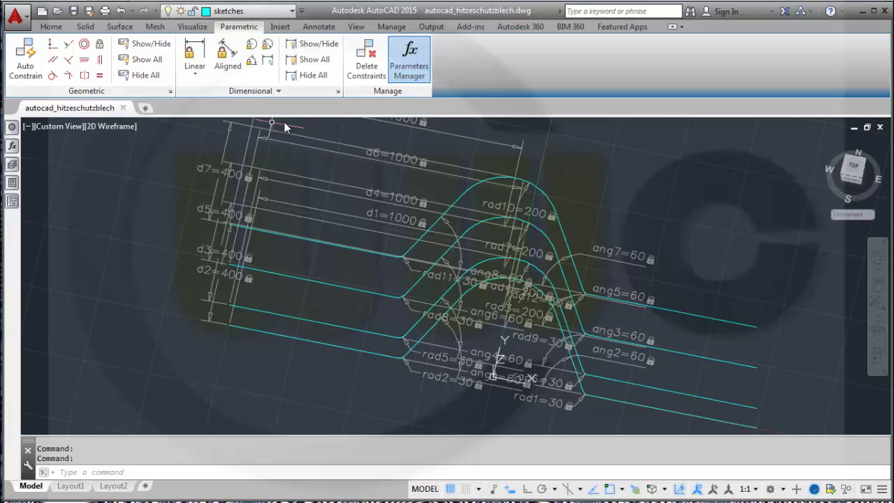
- Hide all dimensional constraints, and display all geometric constraints on the four profiles to check them before hiding them as well
{"action": "left_click", "coordinate": [311, 77]}
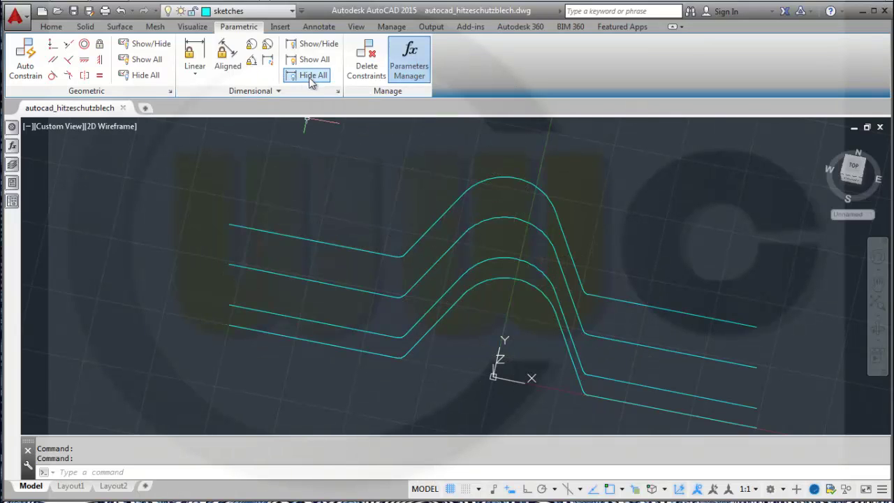
{"action": "left_click", "coordinate": [148, 63]}
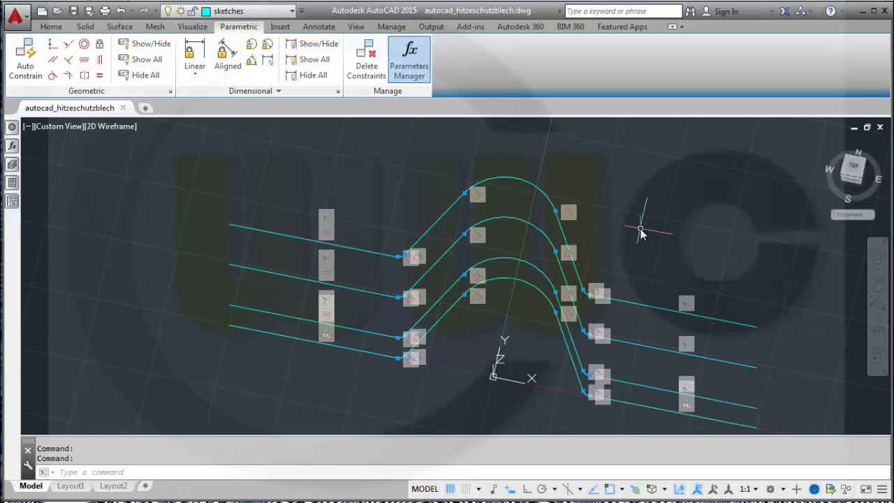
{"action": "left_click", "coordinate": [148, 77]}
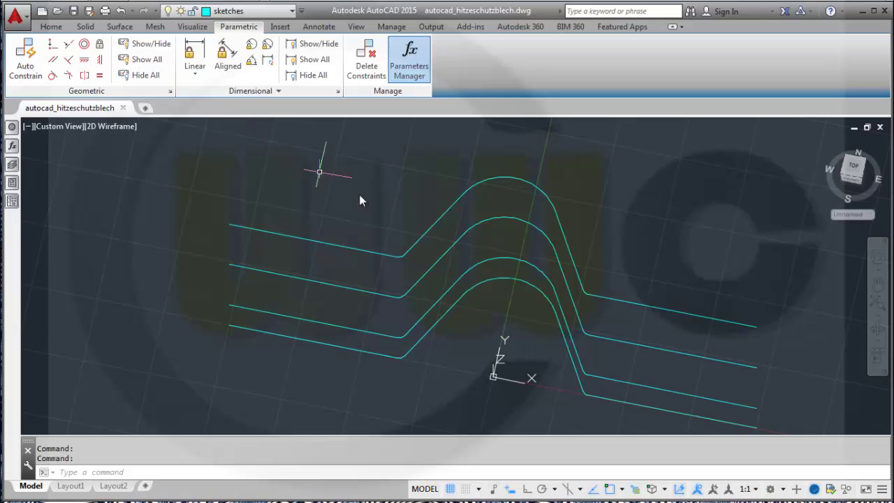
- Move the UCS origin to the left end of the first profile copy and fix both of that copy's outer endpoints
{"action": "left_click", "coordinate": [512, 389]}
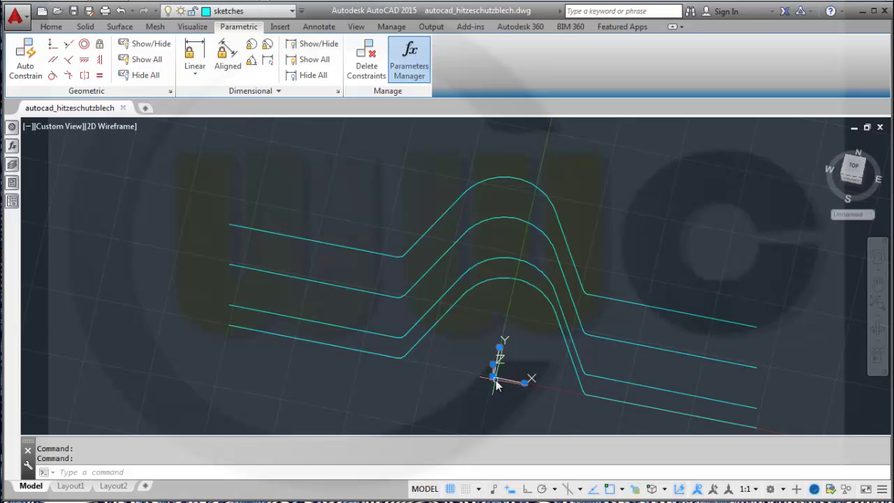
{"action": "left_click", "coordinate": [494, 378]}
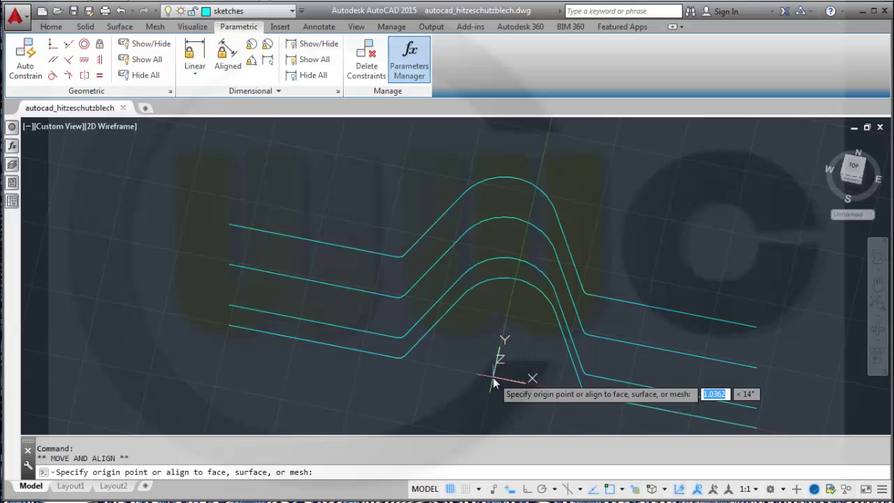
{"action": "left_click", "coordinate": [229, 307]}
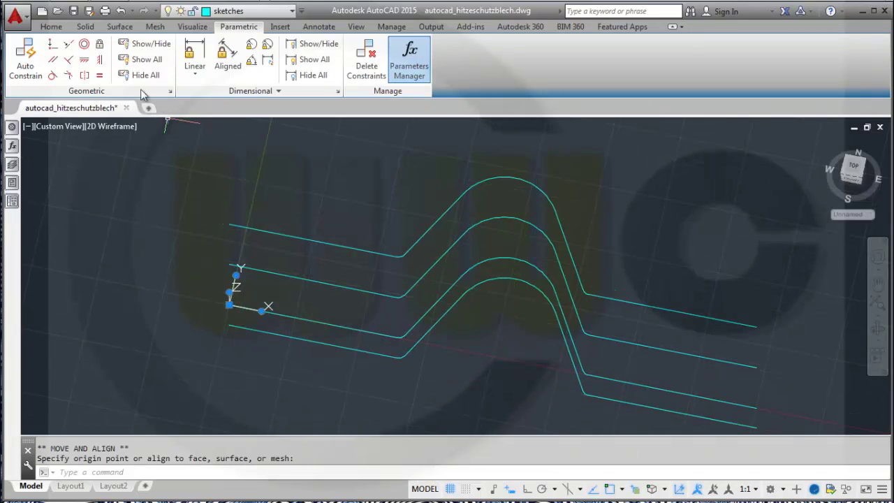
{"action": "left_click", "coordinate": [99, 43]}
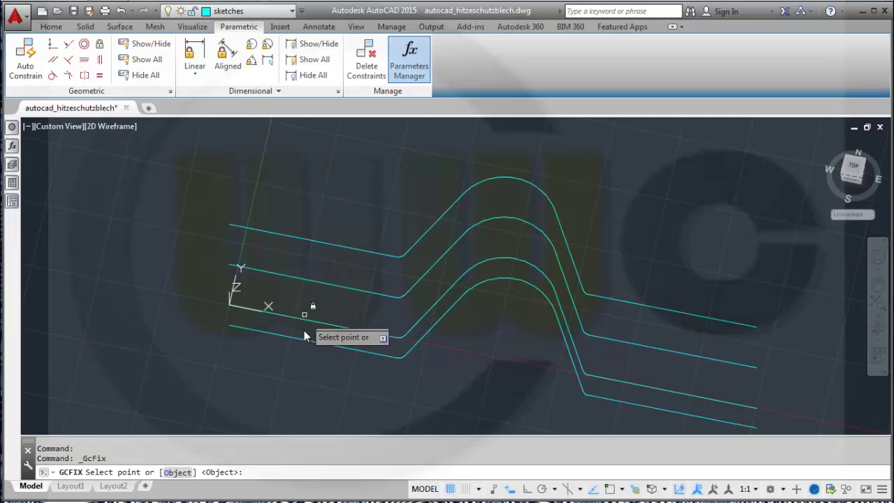
{"action": "left_click", "coordinate": [239, 309]}
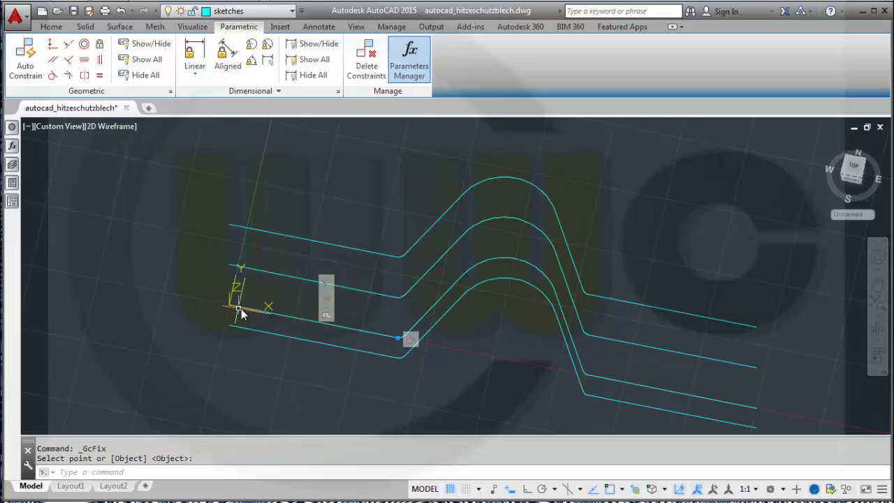
{"action": "key", "text": "Return"}
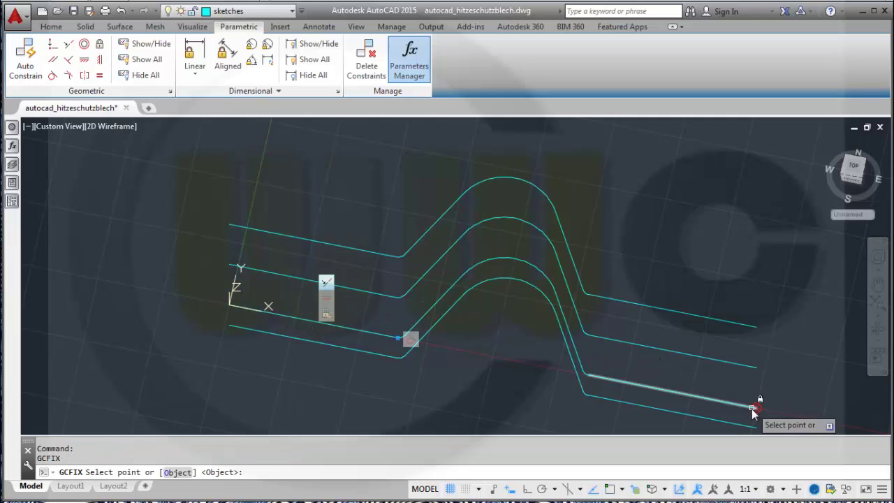
{"action": "left_click", "coordinate": [753, 411]}
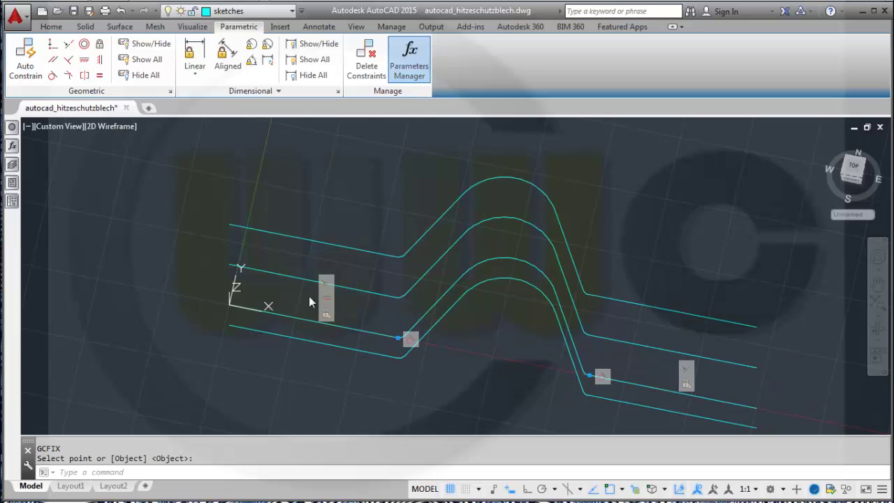
- Move the UCS origin to the left end of the second profile copy and fix both of its outer endpoints
{"action": "left_click", "coordinate": [233, 290]}
{"action": "left_click", "coordinate": [230, 305]}
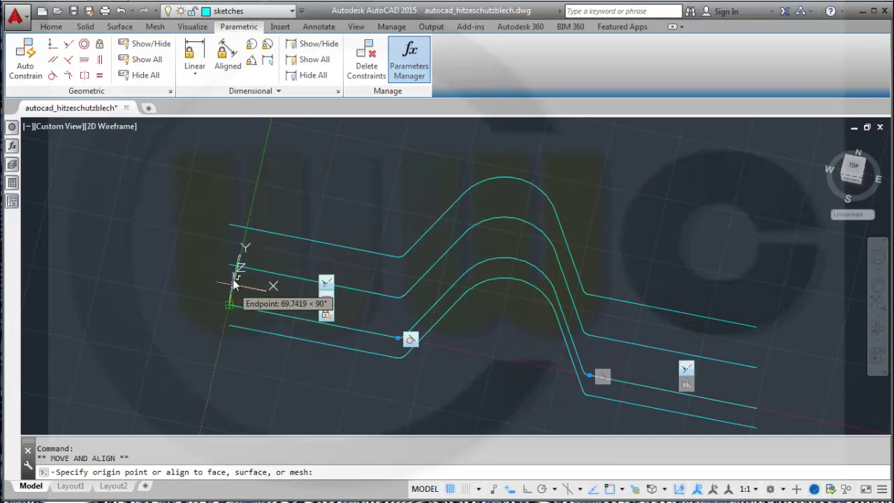
{"action": "left_click", "coordinate": [230, 265]}
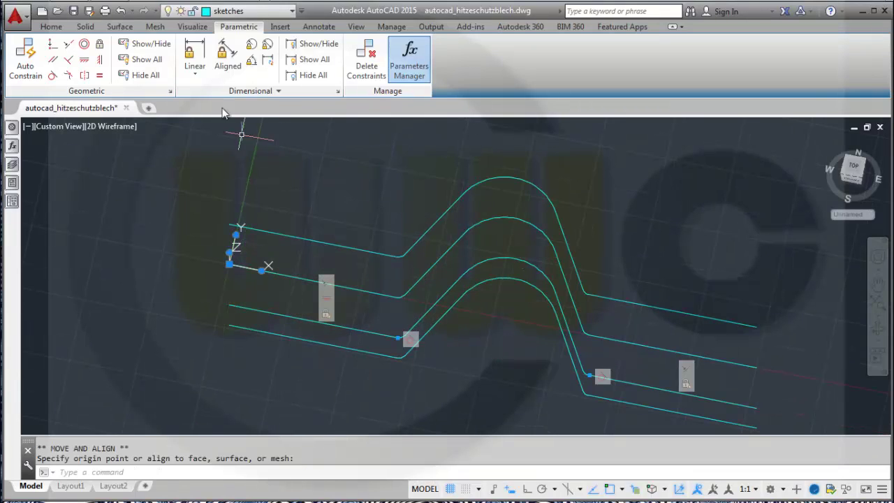
{"action": "left_click", "coordinate": [100, 43]}
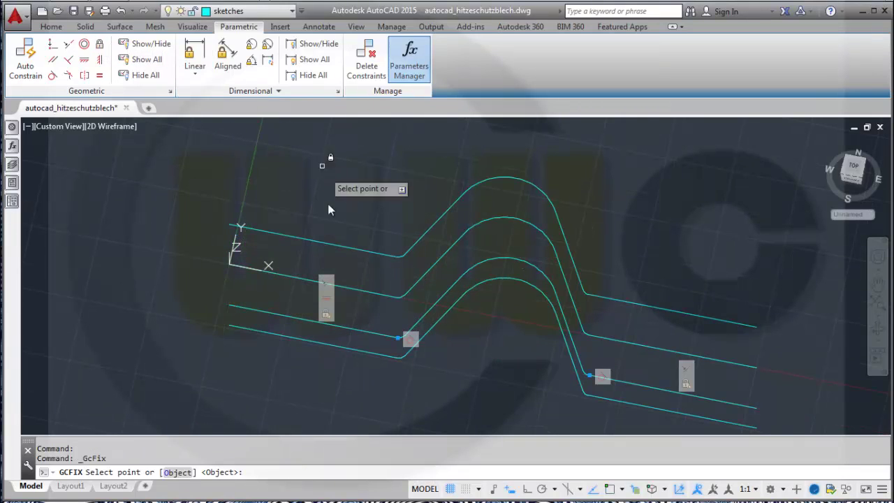
{"action": "left_click", "coordinate": [262, 277]}
{"action": "key", "text": "Return"}
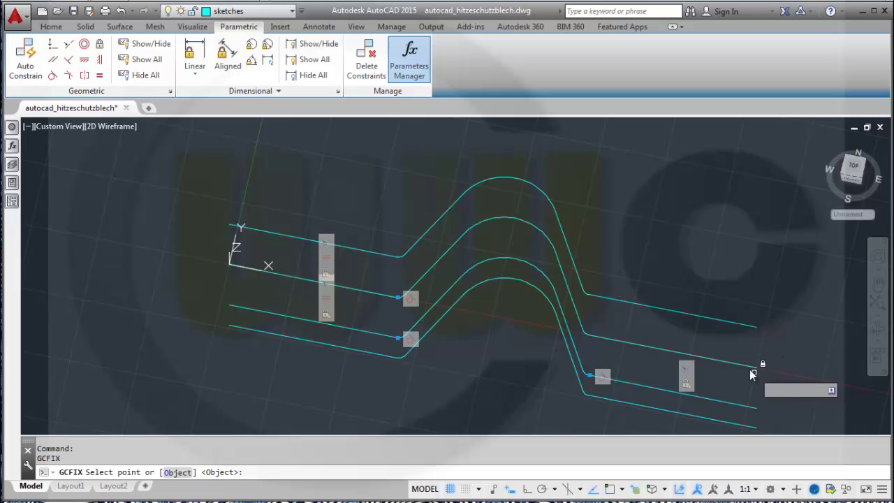
{"action": "left_click", "coordinate": [752, 373]}
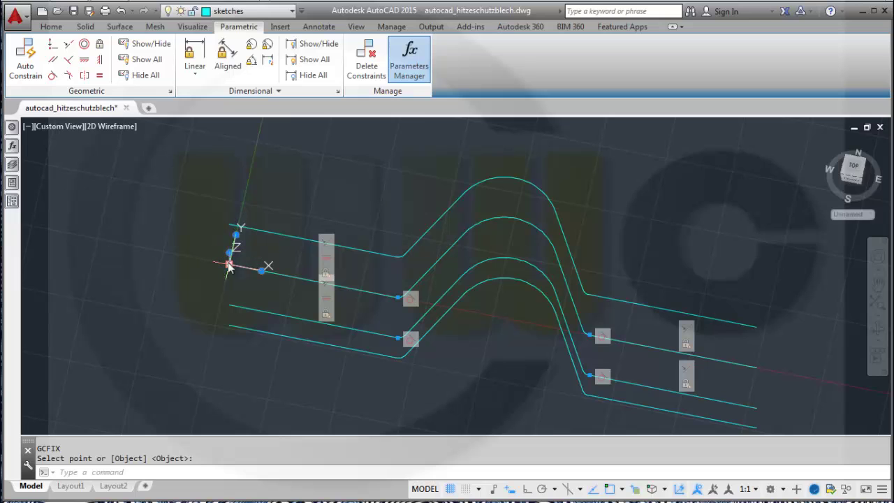
- Move the UCS origin to the left end of the third, uppermost profile copy and fix both of its outer endpoints
{"action": "left_click", "coordinate": [229, 265]}
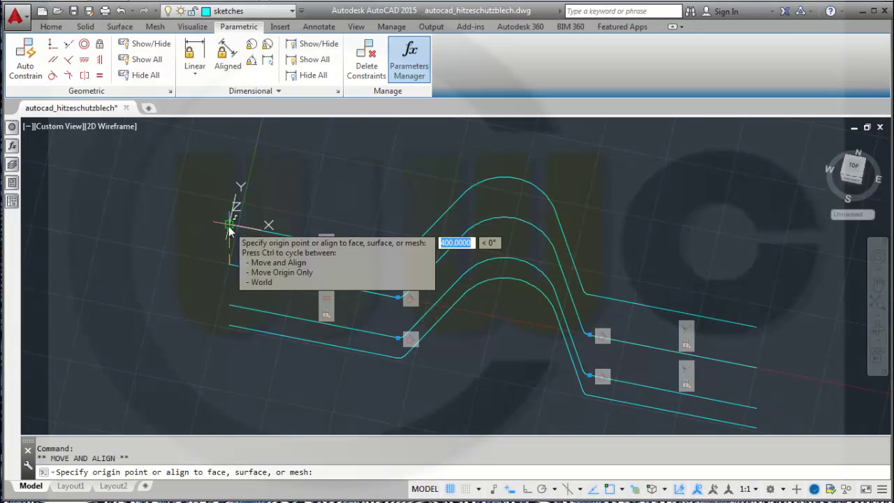
{"action": "left_click", "coordinate": [229, 225]}
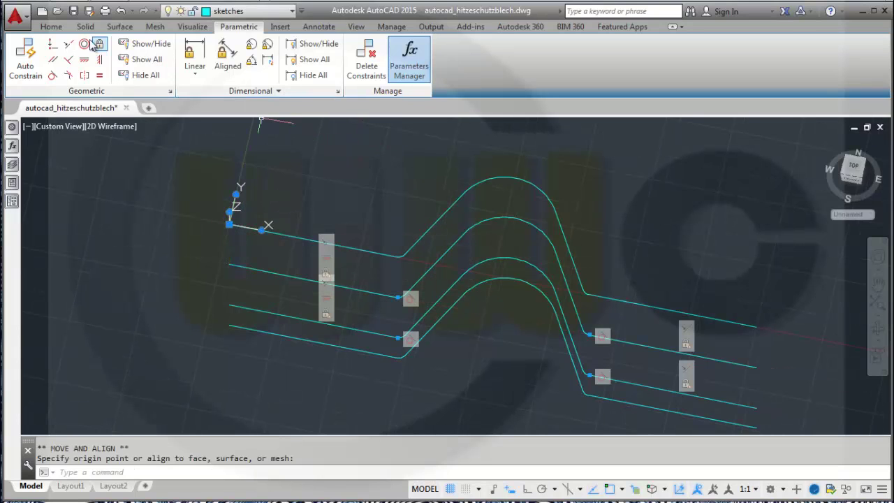
{"action": "left_click", "coordinate": [100, 45]}
{"action": "left_click", "coordinate": [230, 225]}
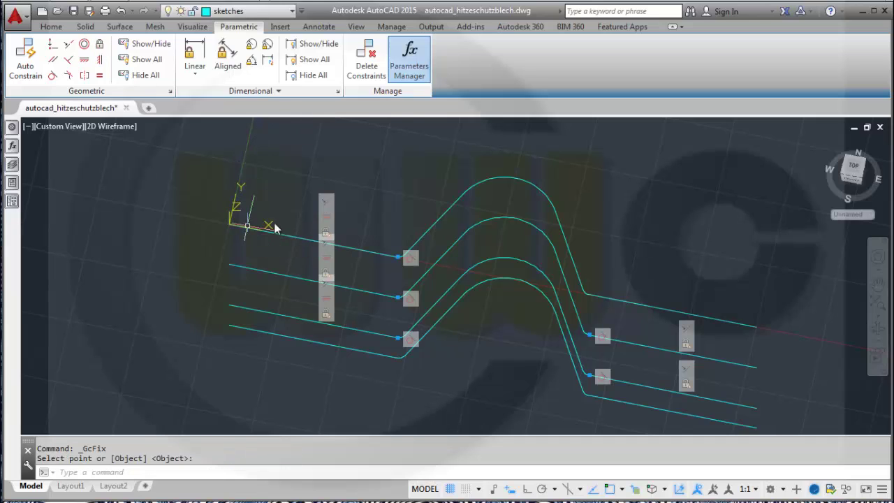
{"action": "key", "text": "Return"}
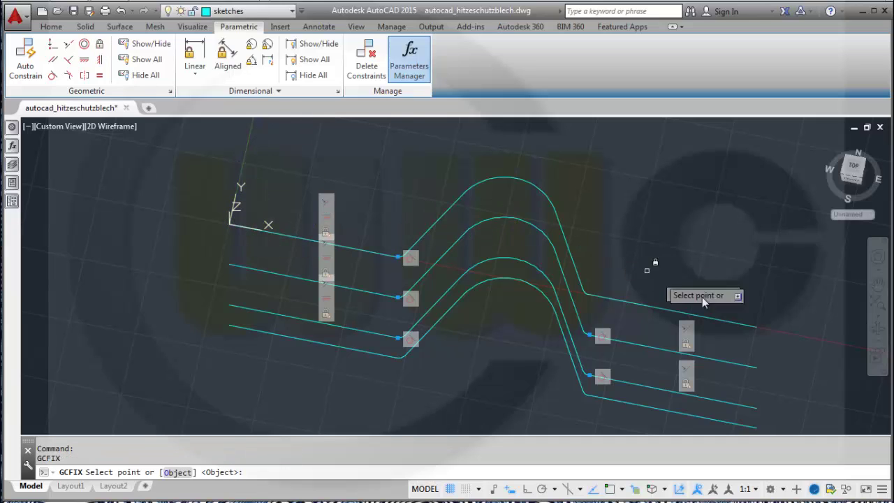
{"action": "left_click", "coordinate": [750, 333]}
{"action": "key", "text": "Escape"}
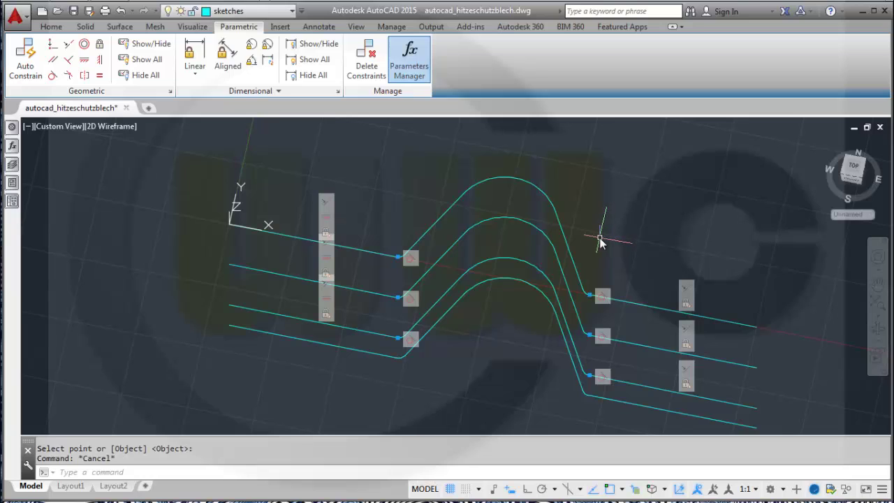
{"action": "key", "text": "Escape"}
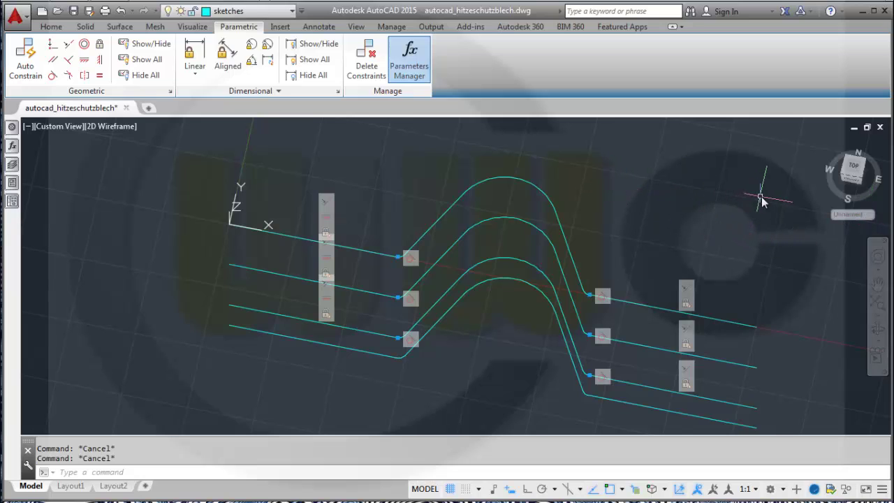
- Switch to the Top view and restore the world coordinate system (WCS)
{"action": "left_click", "coordinate": [854, 166]}
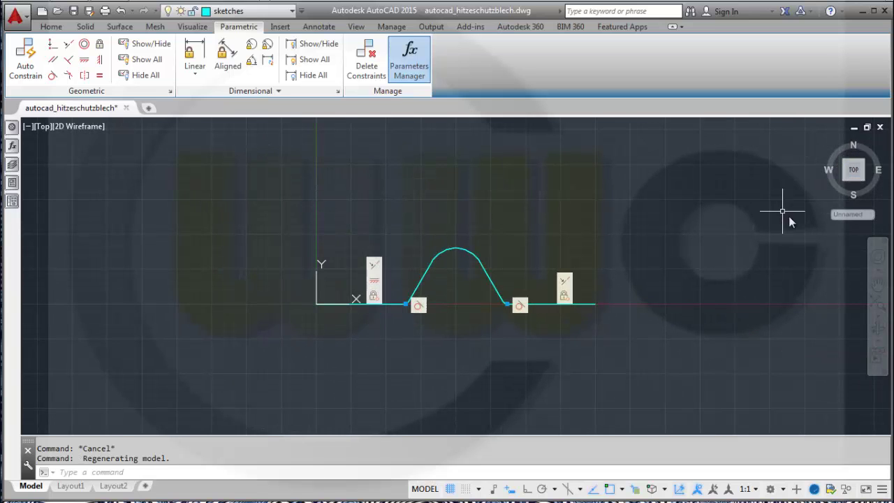
{"action": "left_click", "coordinate": [869, 215]}
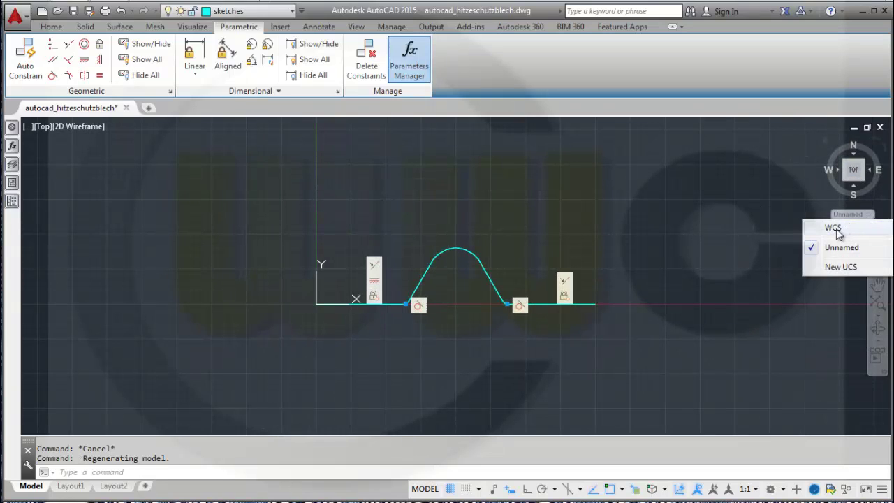
{"action": "left_click", "coordinate": [836, 229]}
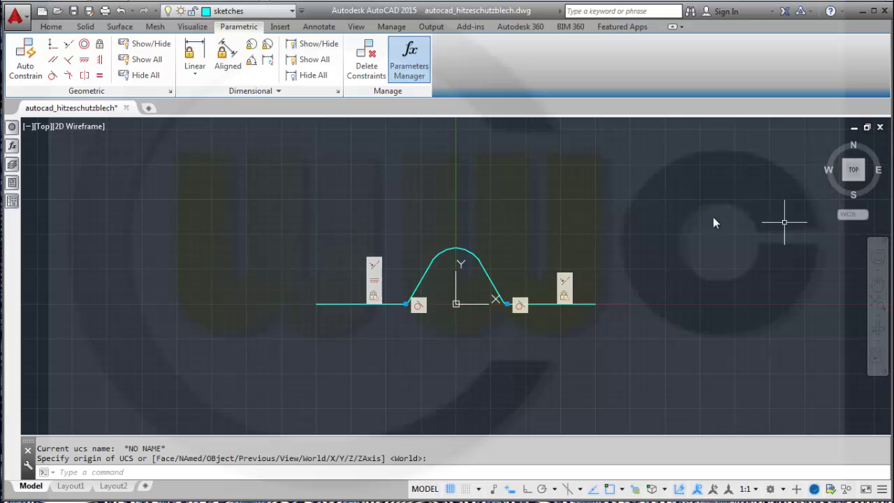
- Hide all geometric constraints and show all dimensional constraints of the four profiles in a tilted 3D view
{"action": "left_click", "coordinate": [144, 77]}
{"action": "left_click", "coordinate": [313, 61]}
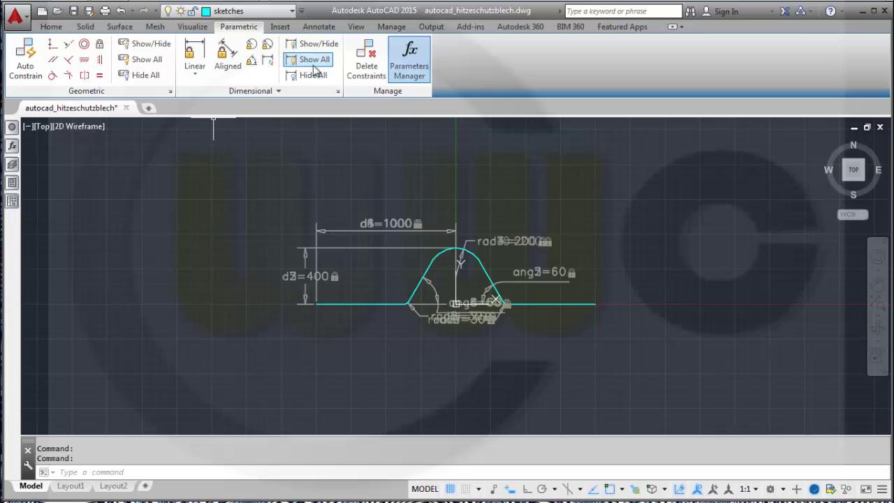
{"action": "mouse_move", "coordinate": [456, 185]}
{"action": "middle_mouse_down", "text": "shift"}
{"action": "mouse_move", "coordinate": [474, 287]}
{"action": "mouse_move", "coordinate": [464, 213]}
{"action": "middle_mouse_up", "text": "shift"}
{"action": "scroll", "coordinate": [528, 285], "scroll_direction": "up", "scroll_amount": 2}
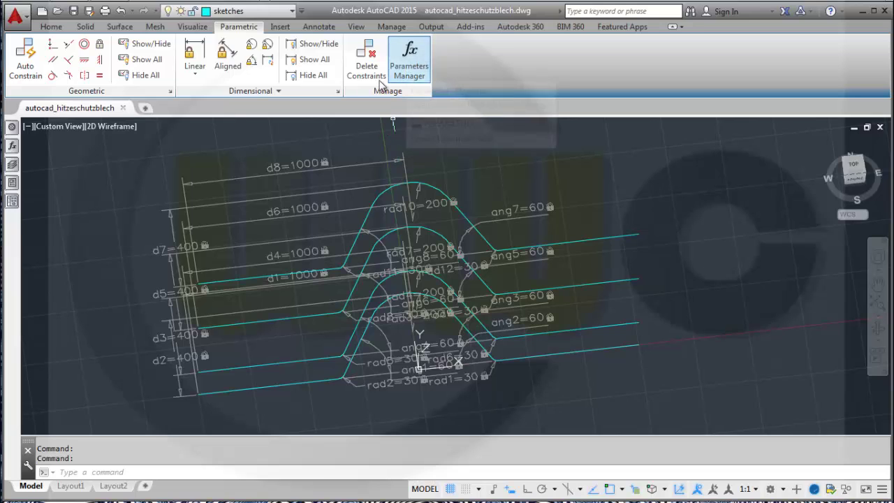
- Set the first copy's flank angle parameters ang3 and ang4 to 65 in the Parameters Manager
{"action": "left_click", "coordinate": [13, 146]}
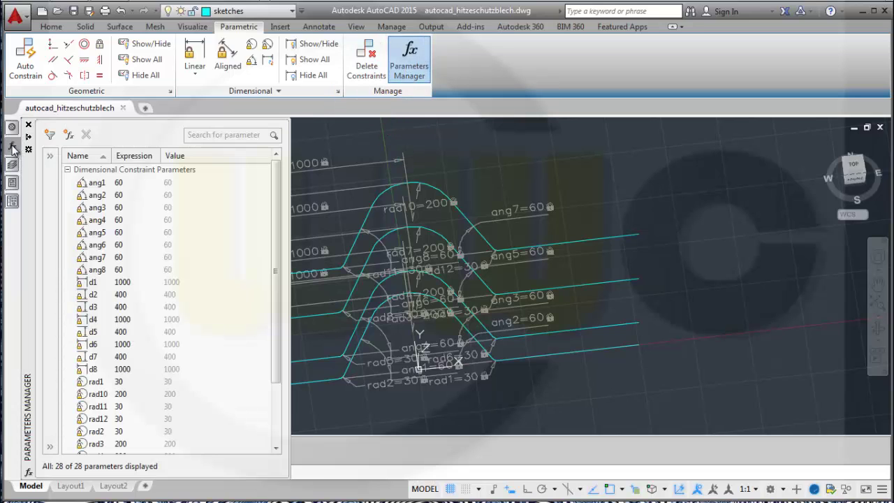
{"action": "left_click", "coordinate": [119, 209]}
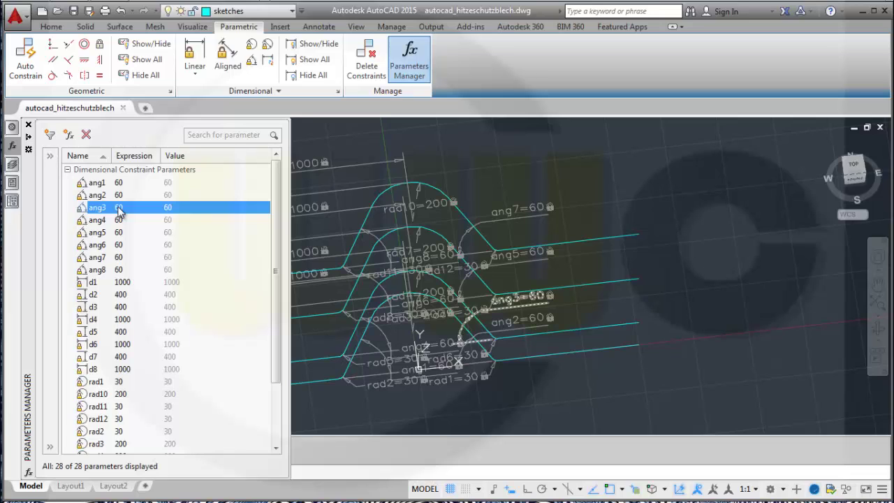
{"action": "left_click", "coordinate": [119, 208]}
{"action": "type", "text": "65"}
{"action": "key", "text": "Return"}
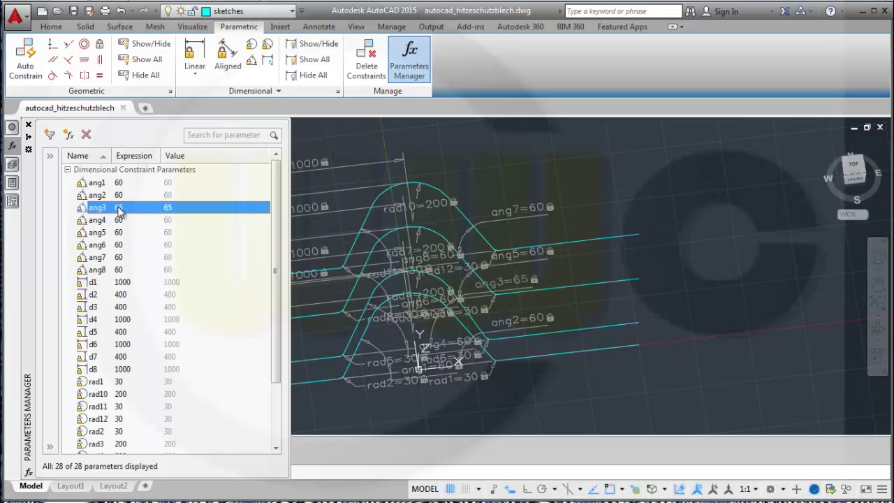
{"action": "left_click", "coordinate": [118, 221]}
{"action": "left_click", "coordinate": [119, 220]}
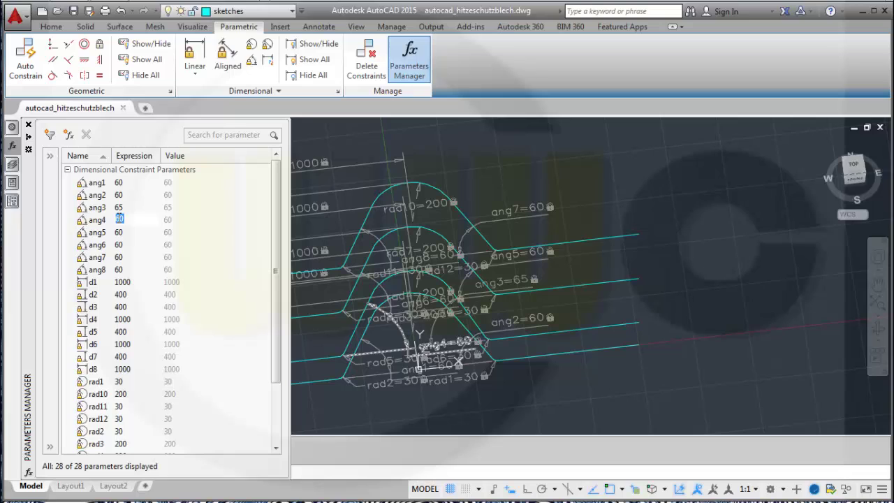
{"action": "key", "text": "Return"}
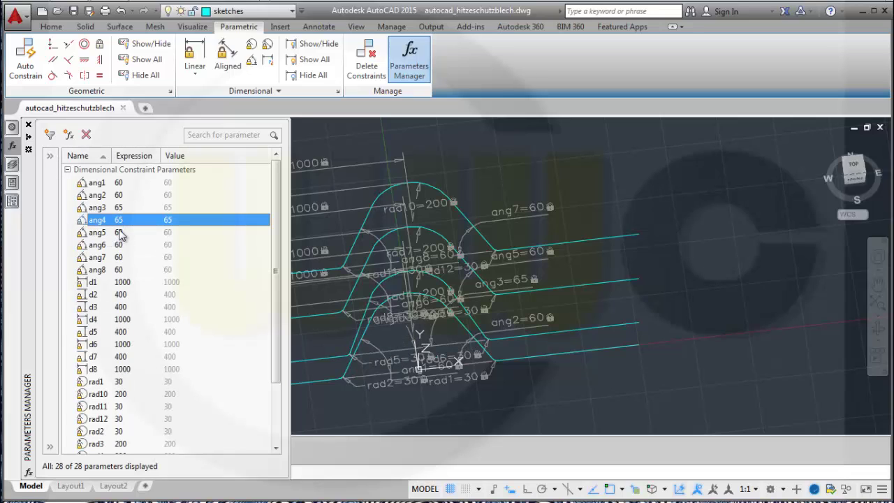
- Set the second copy's flank angle parameters ang5 and ang6 to 80
{"action": "left_click", "coordinate": [119, 233]}
{"action": "left_click", "coordinate": [119, 233]}
{"action": "type", "text": "8"}
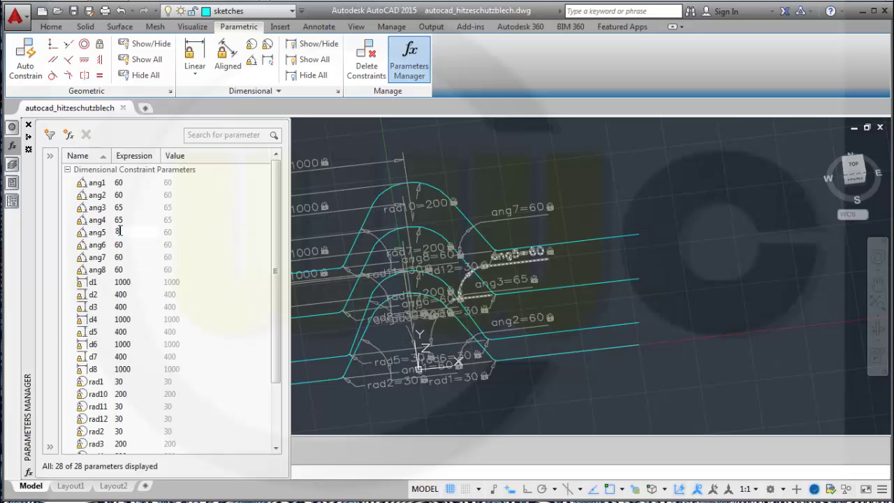
{"action": "type", "text": "0"}
{"action": "key", "text": "Return"}
{"action": "left_click", "coordinate": [119, 244]}
{"action": "left_click", "coordinate": [119, 245]}
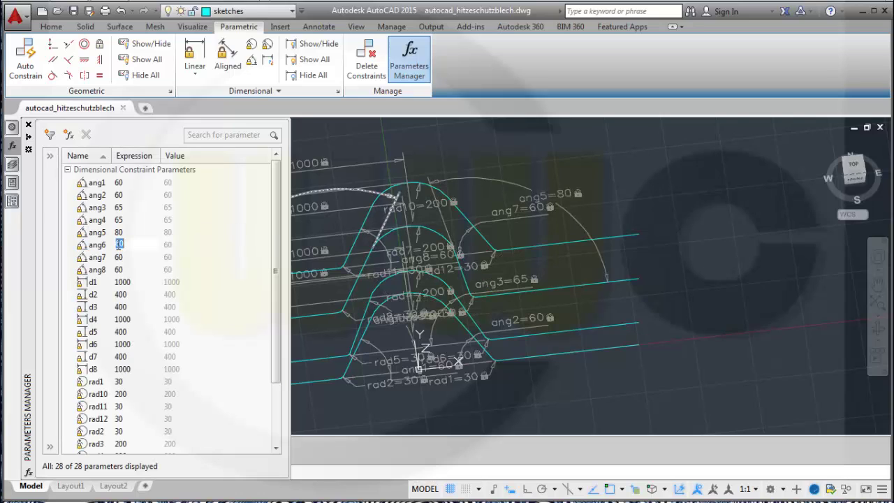
{"action": "key", "text": "Return"}
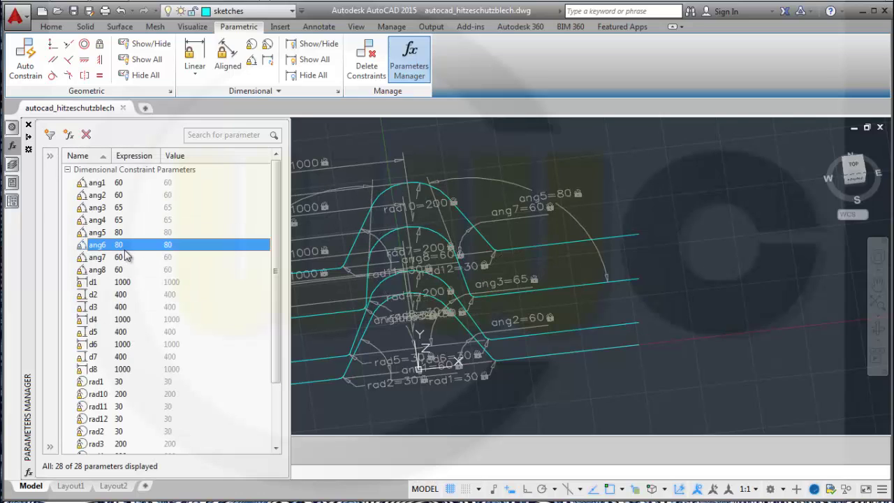
- Set the third copy's flank angle parameters ang7 and ang8 to 85 and save the drawing
{"action": "left_click", "coordinate": [120, 257]}
{"action": "left_click", "coordinate": [120, 257]}
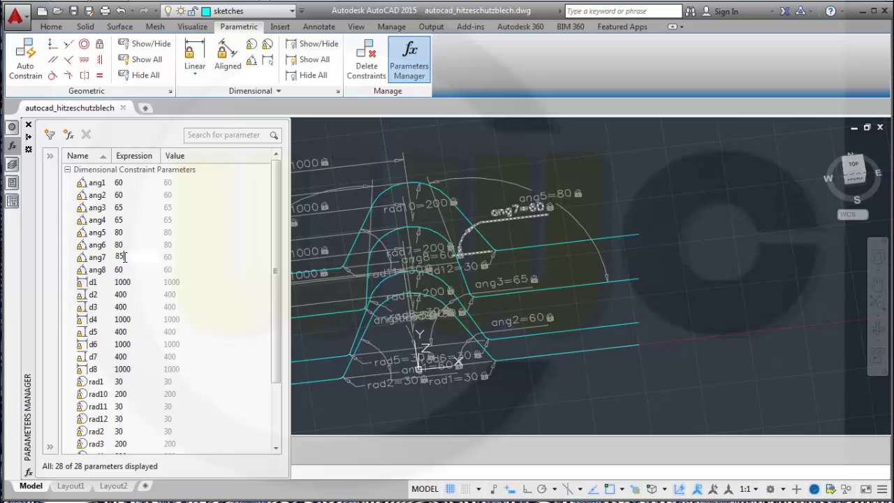
{"action": "type", "text": "85"}
{"action": "key", "text": "Return"}
{"action": "double_click", "coordinate": [120, 270]}
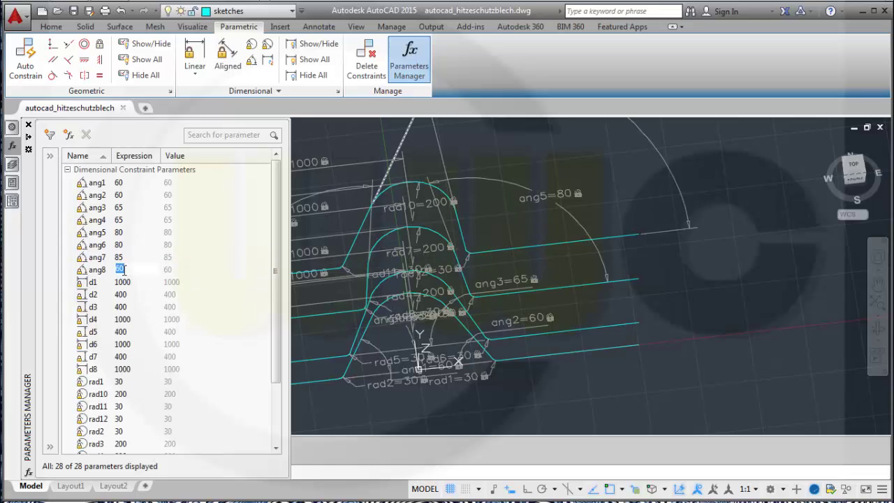
{"action": "type", "text": "85"}
{"action": "key", "text": "Return"}
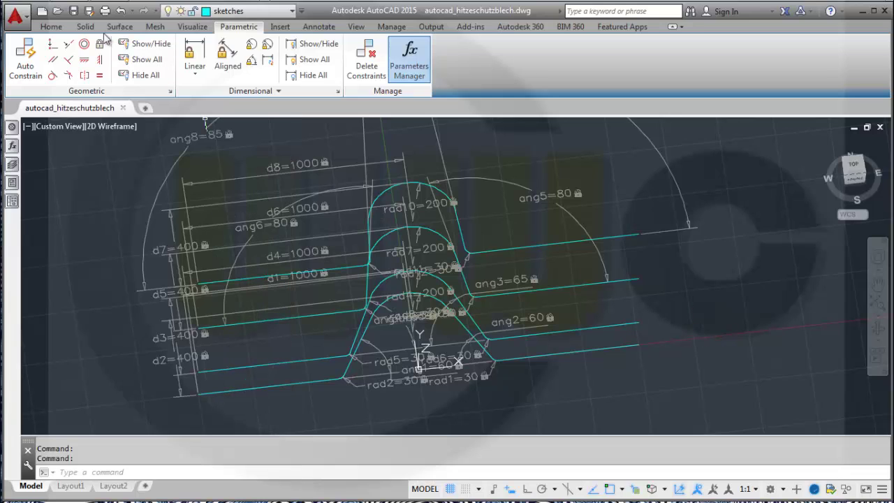
{"action": "left_click", "coordinate": [75, 11]}
- Set the height parameter d3 of the first copy to 360 and d5 of the second copy to 220
{"action": "mouse_move", "coordinate": [12, 146]}
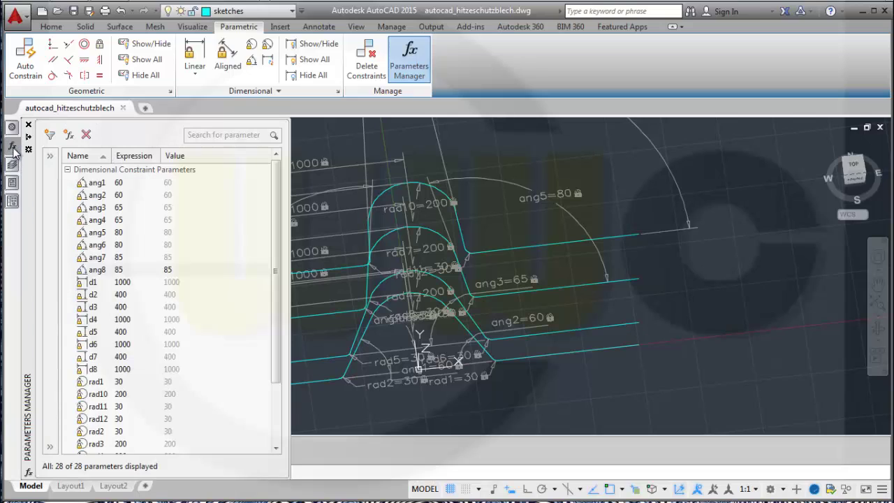
{"action": "left_click", "coordinate": [123, 307]}
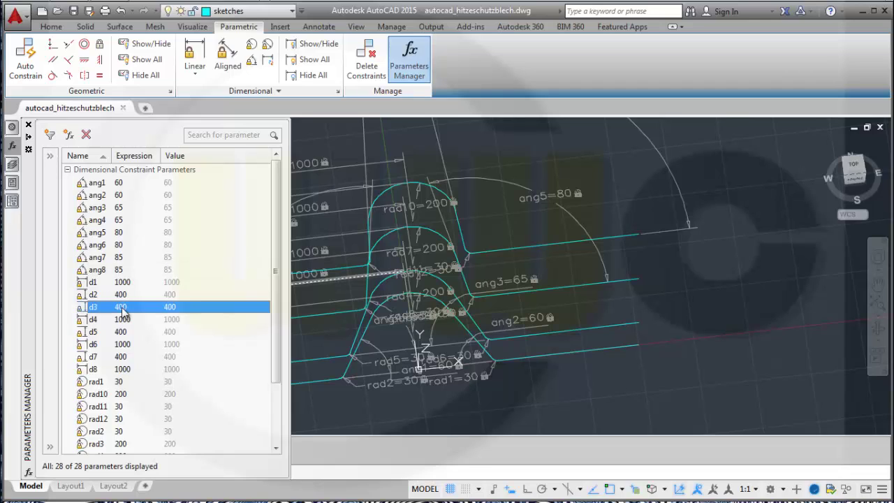
{"action": "left_click", "coordinate": [122, 308]}
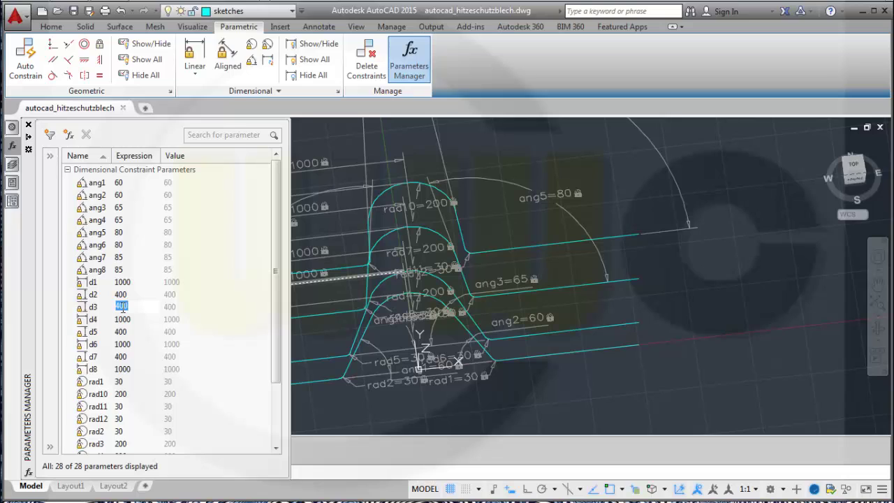
{"action": "type", "text": "360"}
{"action": "key", "text": "Return"}
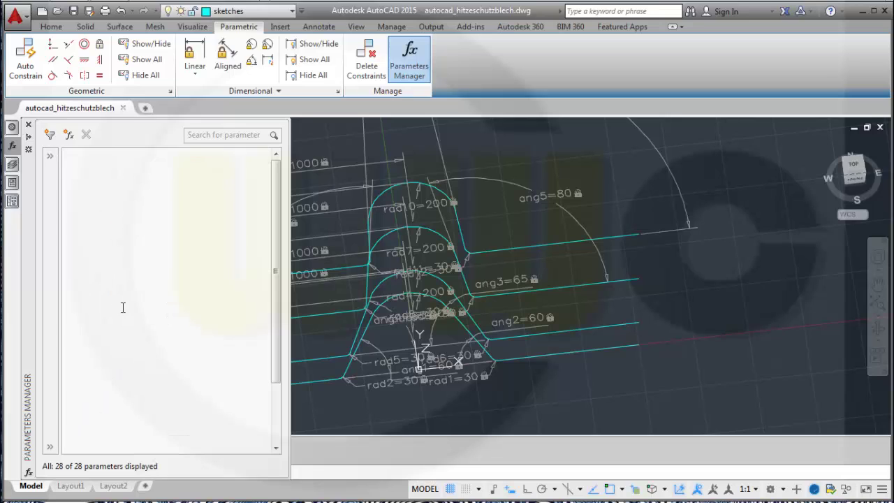
{"action": "left_click", "coordinate": [123, 332]}
{"action": "left_click", "coordinate": [122, 332]}
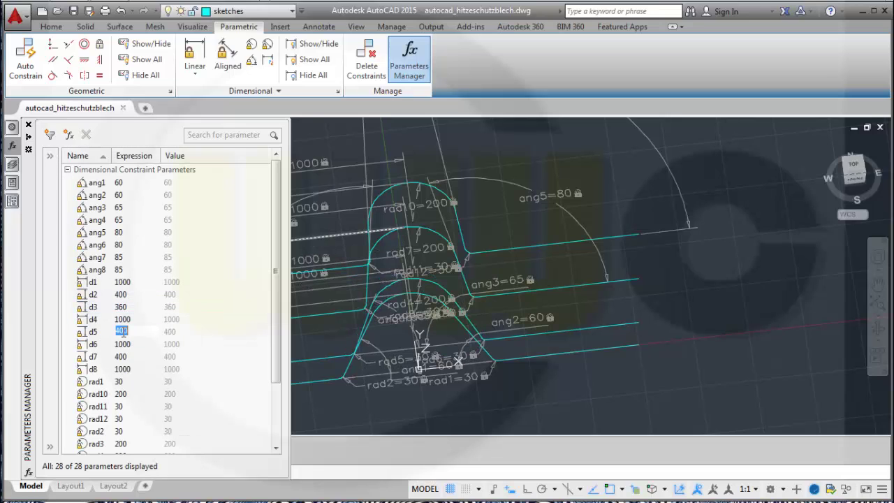
{"action": "type", "text": "220"}
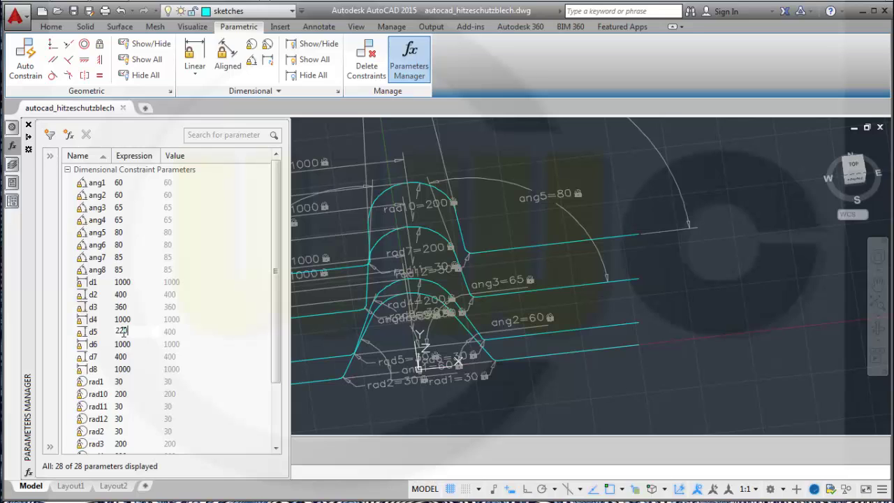
{"action": "key", "text": "Return"}
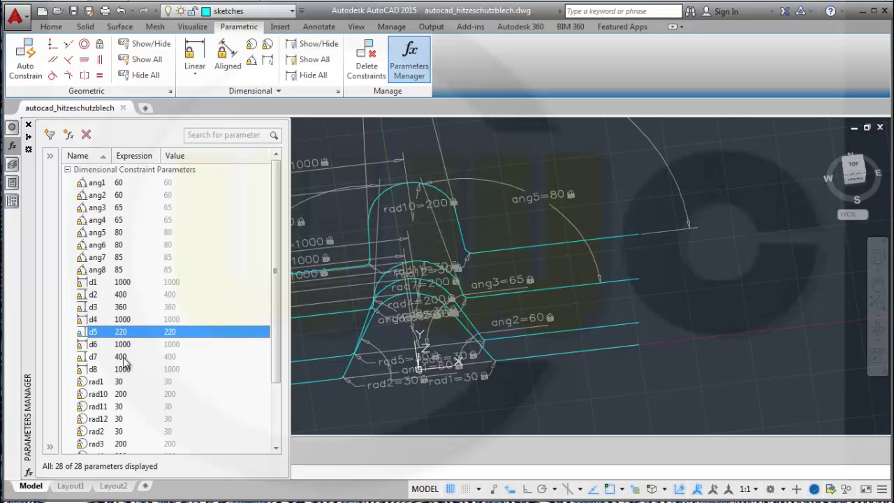
- Set the third copy's height parameter d7 to 200 and save the drawing
{"action": "double_click", "coordinate": [121, 357]}
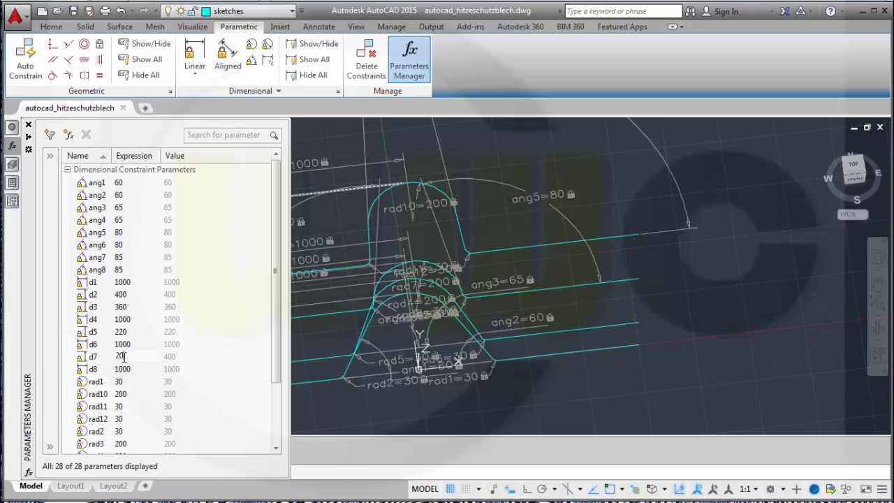
{"action": "type", "text": "200"}
{"action": "key", "text": "Return"}
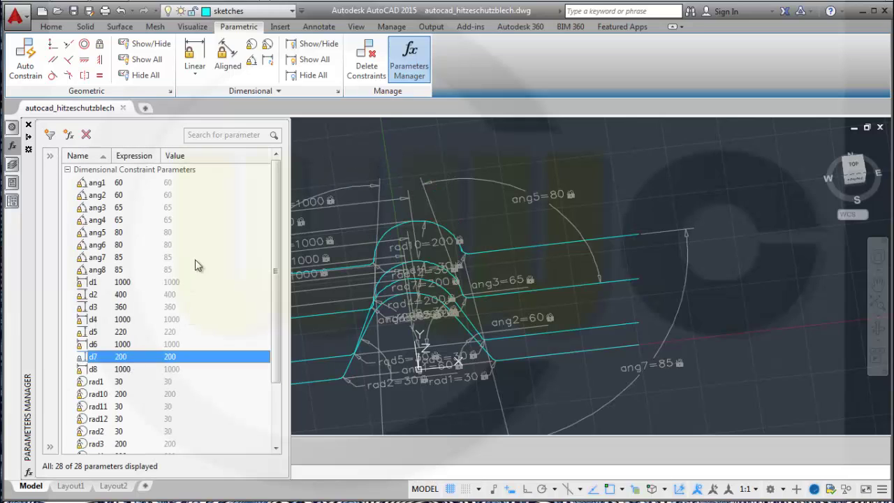
{"action": "left_click", "coordinate": [75, 11]}
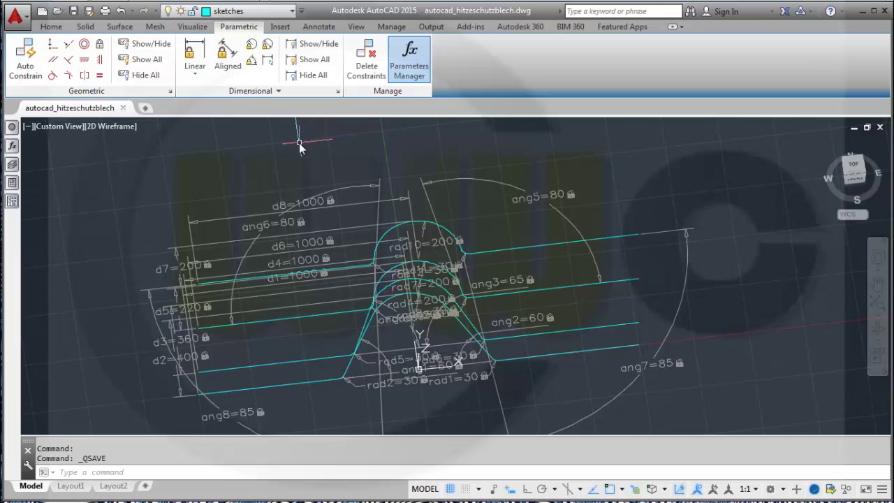
- Set the crown radius parameters rad3 of the original profile and rad4 of the first copy to 160
{"action": "mouse_move", "coordinate": [15, 153]}
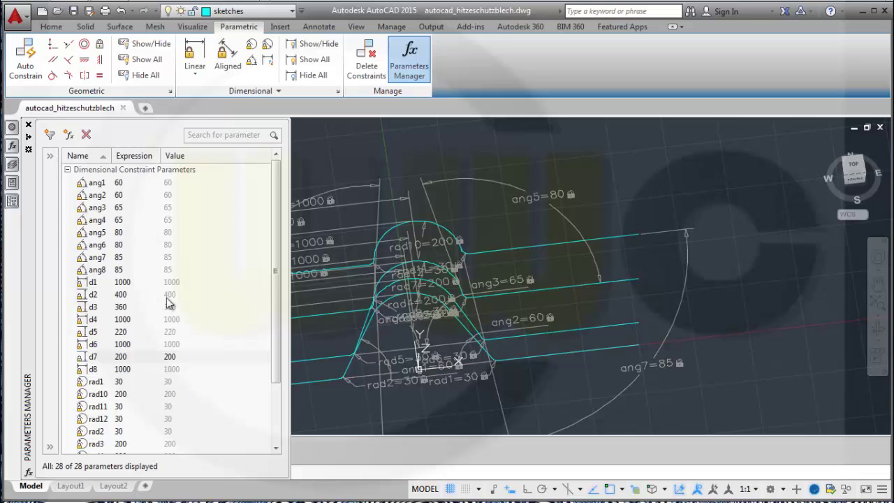
{"action": "left_click_drag", "start_coordinate": [274, 280], "coordinate": [280, 329]}
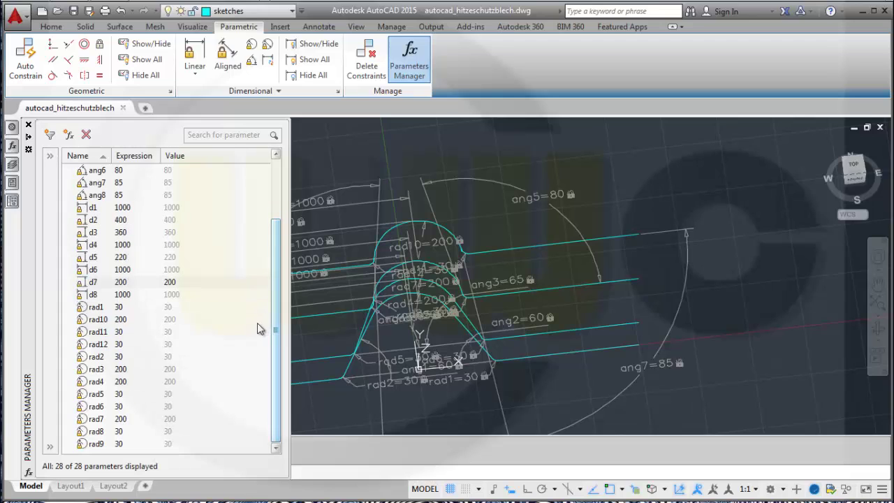
{"action": "double_click", "coordinate": [122, 369]}
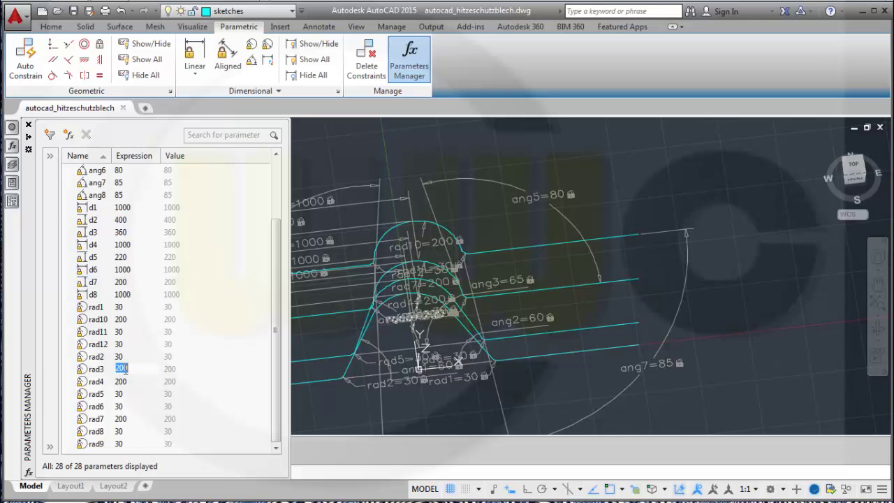
{"action": "type", "text": "160"}
{"action": "key", "text": "Return"}
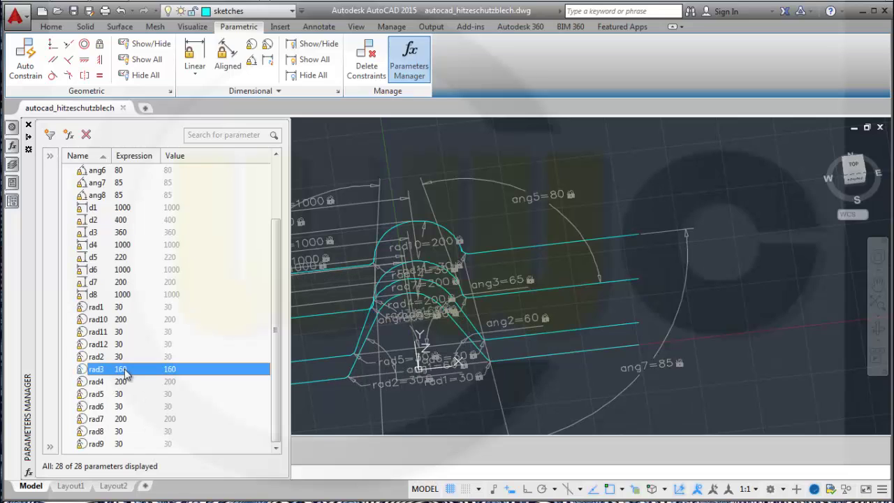
{"action": "double_click", "coordinate": [122, 382]}
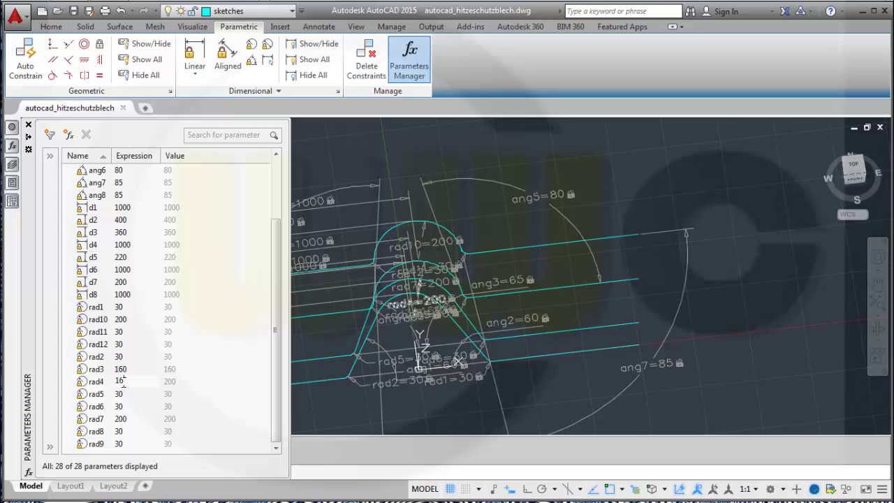
{"action": "type", "text": "160"}
{"action": "key", "text": "Return"}
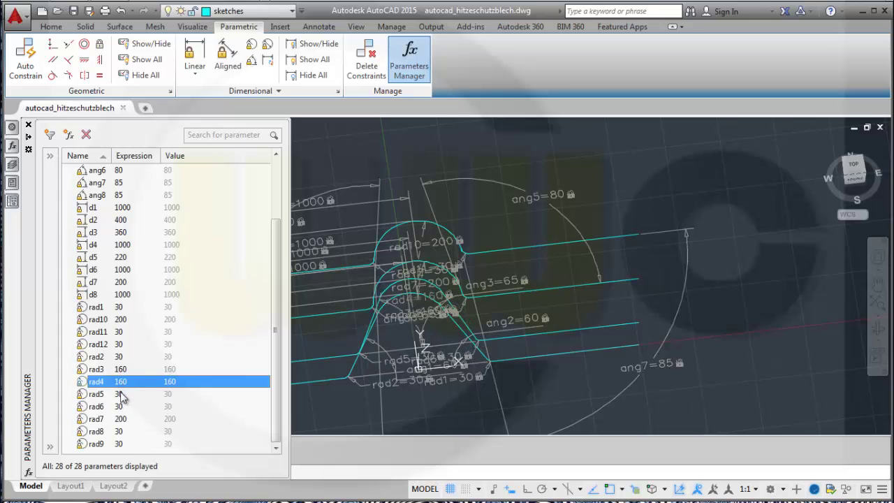
- Set the second copy's crown radius parameter rad7 to 120 and save the drawing
{"action": "left_click", "coordinate": [120, 420]}
{"action": "left_click", "coordinate": [122, 420]}
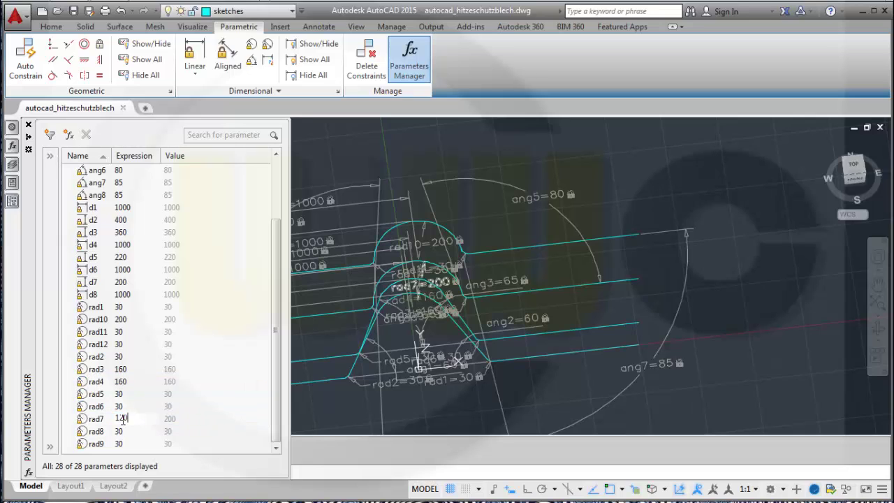
{"action": "key", "text": "Return"}
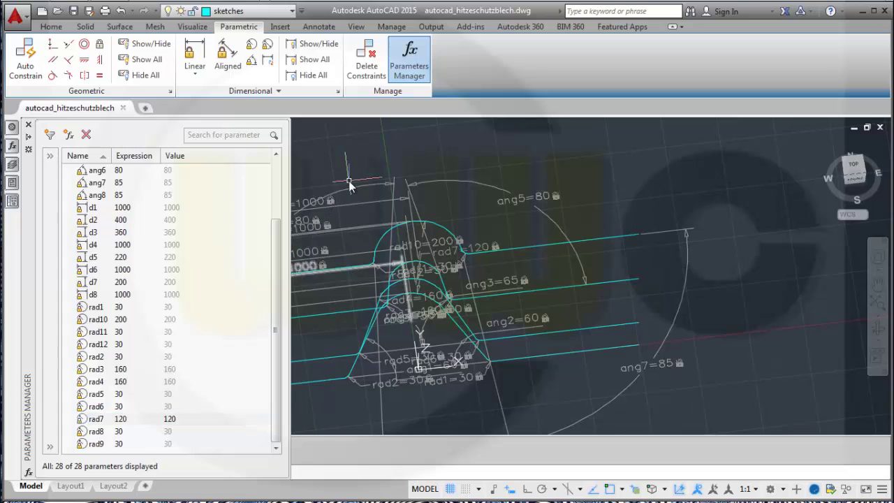
{"action": "left_click", "coordinate": [72, 10]}
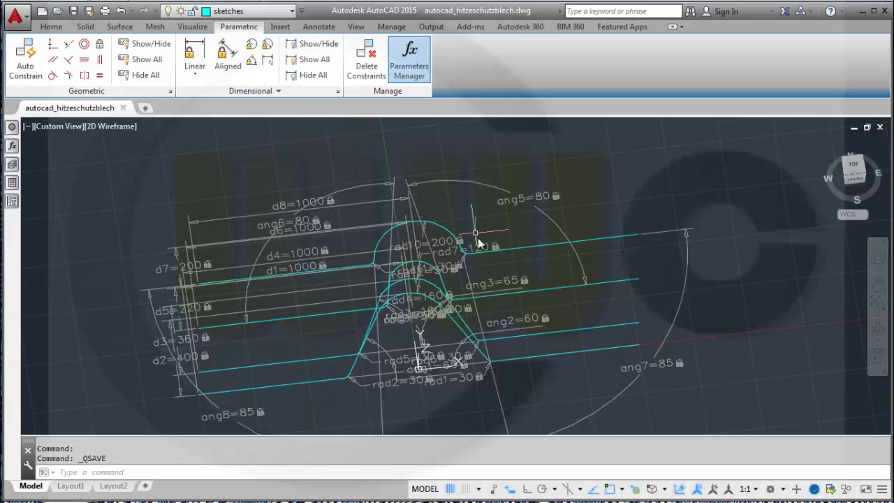
- Edit the crown radius dimensions in the drawing, setting rad7 of the second copy to 130 and rad10 of the third copy to 120
{"action": "mouse_move", "coordinate": [471, 272]}
{"action": "middle_mouse_down", "text": "shift"}
{"action": "mouse_move", "coordinate": [409, 258]}
{"action": "mouse_move", "coordinate": [434, 266]}
{"action": "mouse_move", "coordinate": [453, 321]}
{"action": "mouse_move", "coordinate": [465, 263]}
{"action": "middle_mouse_up", "text": "shift"}
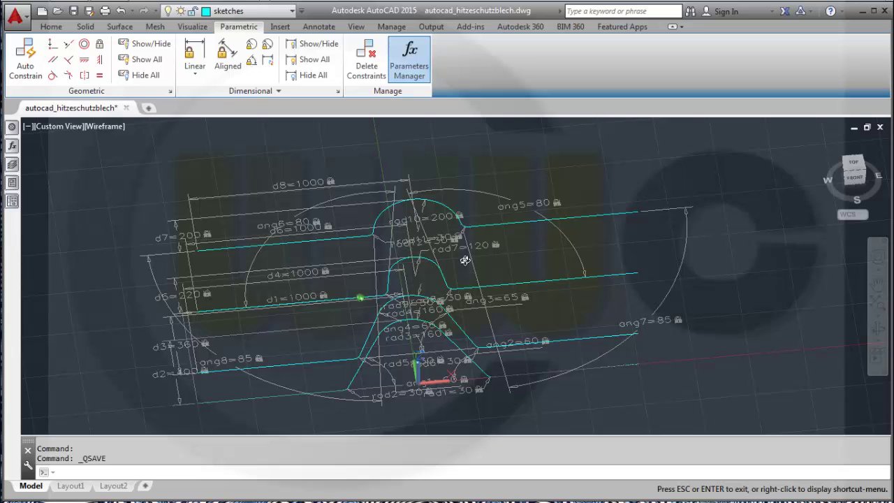
{"action": "middle_click_drag", "start_coordinate": [464, 260], "coordinate": [464, 259], "text": "shift"}
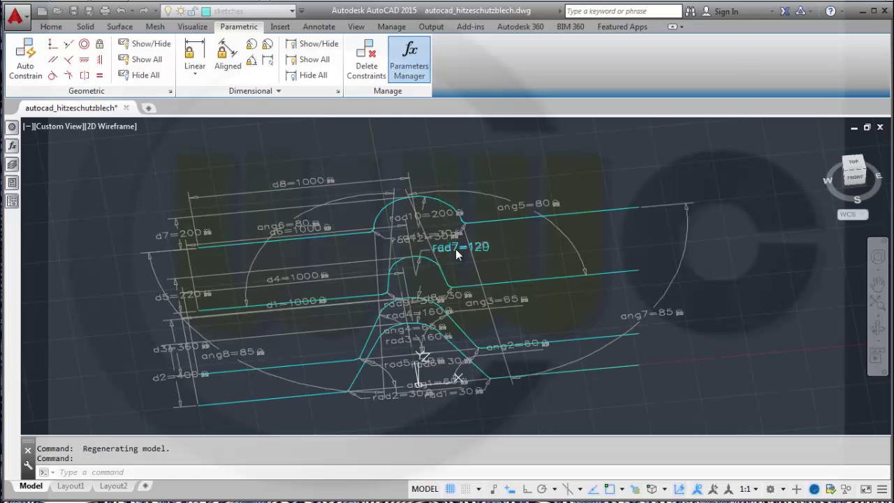
{"action": "double_click", "coordinate": [458, 249]}
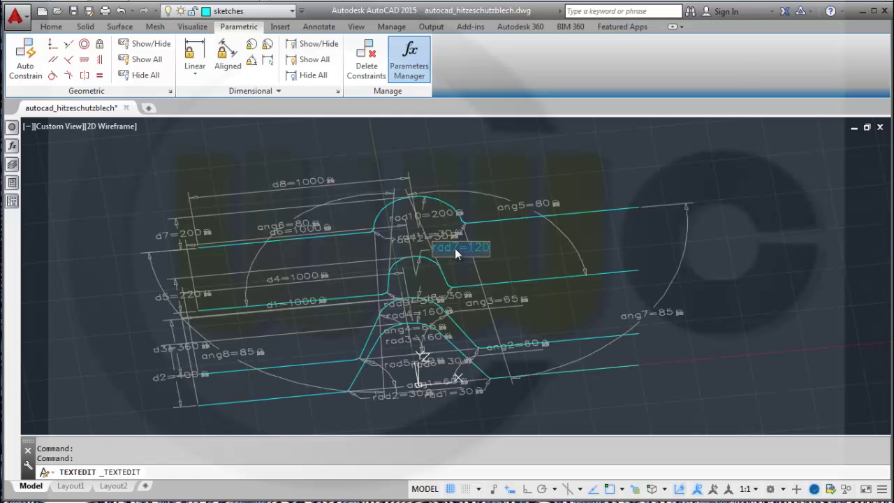
{"action": "type", "text": "130"}
{"action": "key", "text": "Return"}
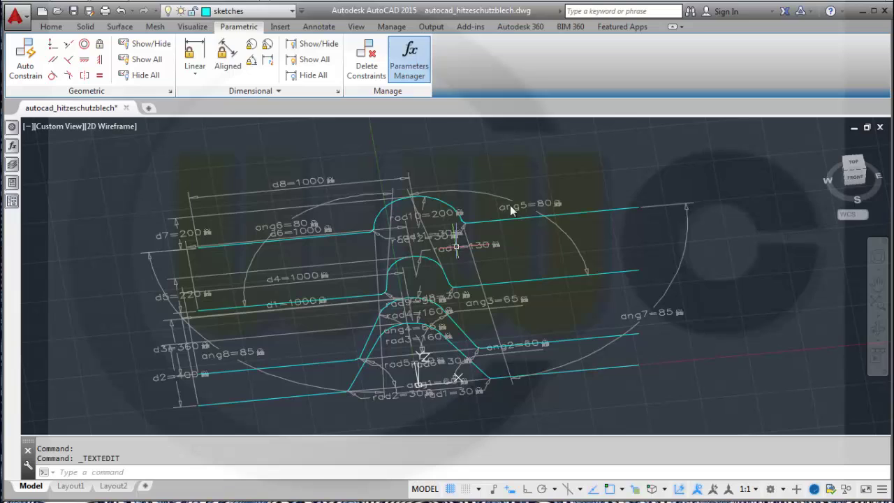
{"action": "double_click", "coordinate": [448, 216]}
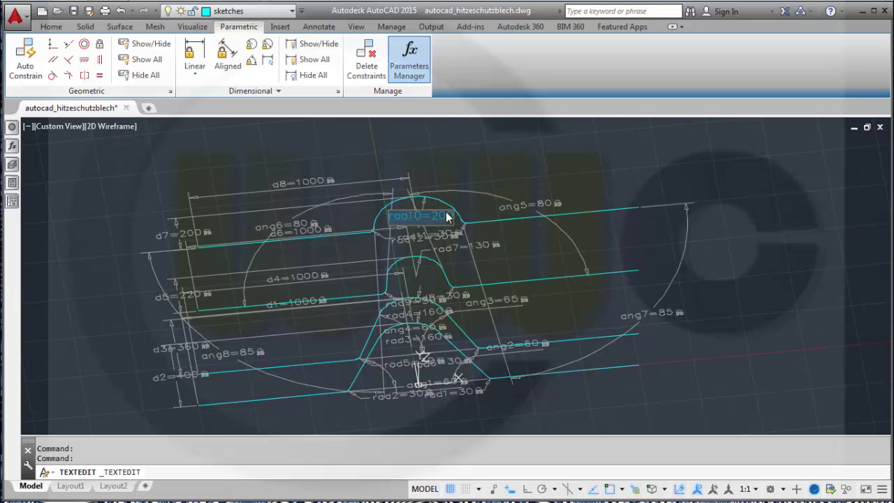
{"action": "type", "text": "120"}
{"action": "key", "text": "Return"}
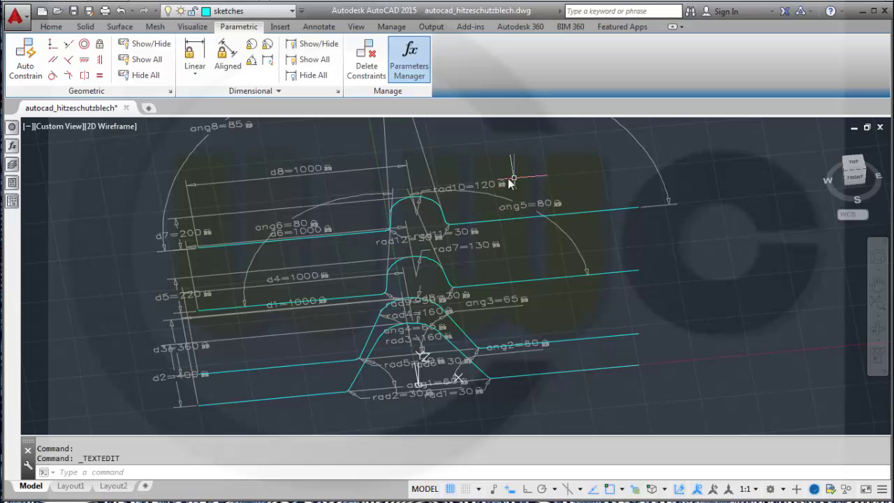
- Hide all dimensional constraints of the four profiles and save the drawing
{"action": "mouse_move", "coordinate": [511, 182]}
{"action": "middle_mouse_down", "text": "shift"}
{"action": "mouse_move", "coordinate": [526, 216]}
{"action": "mouse_move", "coordinate": [515, 203]}
{"action": "middle_mouse_up", "text": "shift"}
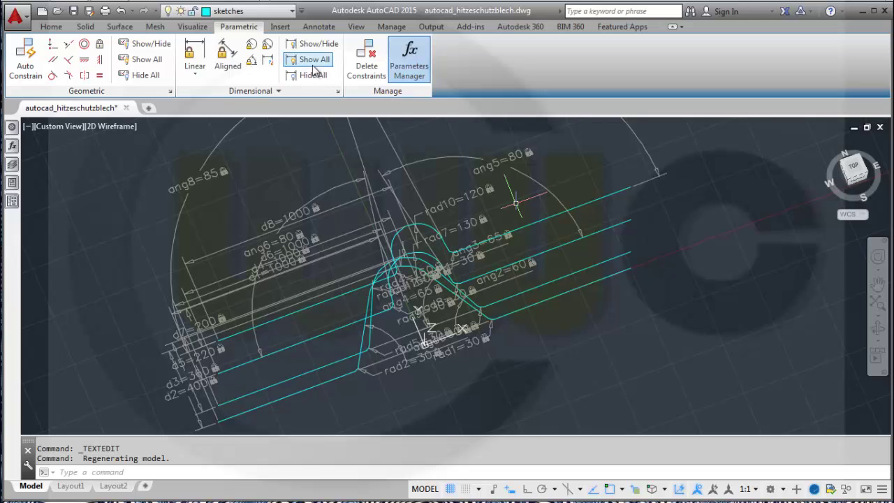
{"action": "left_click", "coordinate": [324, 79]}
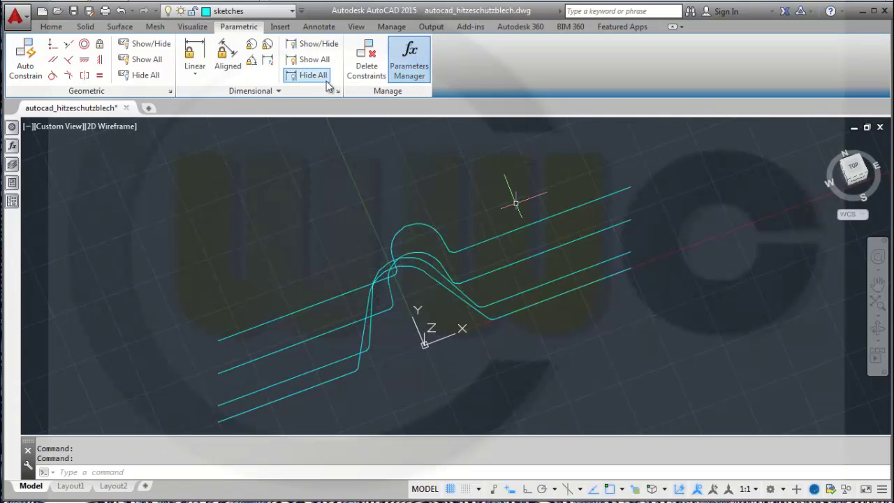
{"action": "mouse_move", "coordinate": [399, 186]}
{"action": "middle_mouse_down"}
{"action": "mouse_move", "coordinate": [413, 208]}
{"action": "mouse_move", "coordinate": [435, 191]}
{"action": "mouse_move", "coordinate": [405, 193]}
{"action": "mouse_move", "coordinate": [420, 219]}
{"action": "mouse_move", "coordinate": [441, 216]}
{"action": "mouse_move", "coordinate": [474, 246]}
{"action": "mouse_move", "coordinate": [481, 206]}
{"action": "mouse_move", "coordinate": [415, 194]}
{"action": "mouse_move", "coordinate": [399, 161]}
{"action": "mouse_move", "coordinate": [409, 182]}
{"action": "mouse_move", "coordinate": [413, 172]}
{"action": "mouse_move", "coordinate": [395, 163]}
{"action": "middle_mouse_up"}
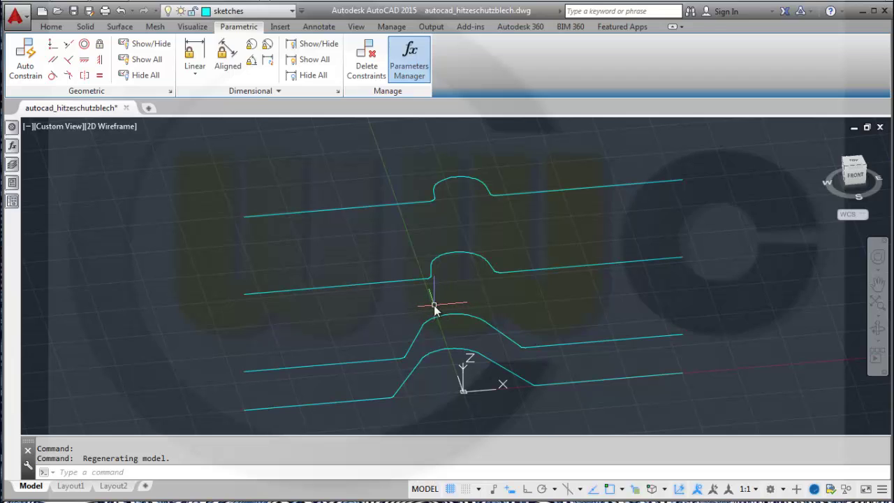
{"action": "key", "text": "ctrl+s"}
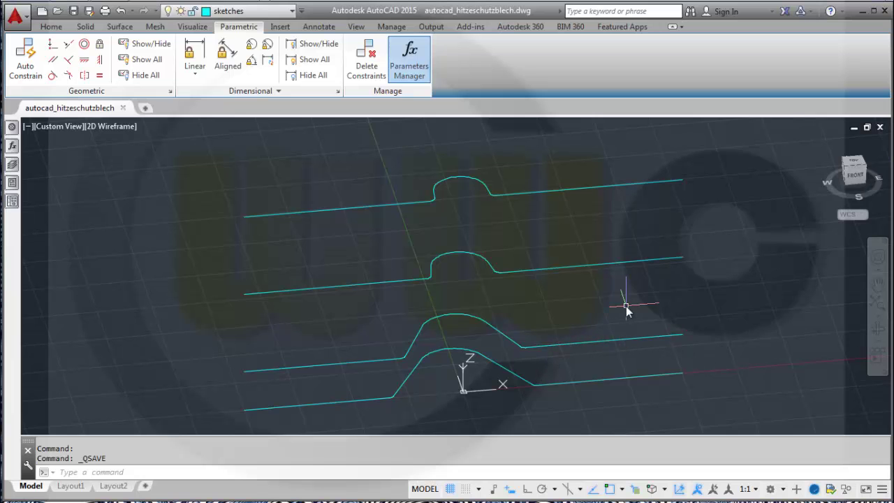
- Convert all segments of the topmost profile to polylines and join them into one polyline with Polyline Edit, using fuzz distance 0
{"action": "middle_click_drag", "start_coordinate": [605, 319], "coordinate": [563, 285], "text": "shift"}
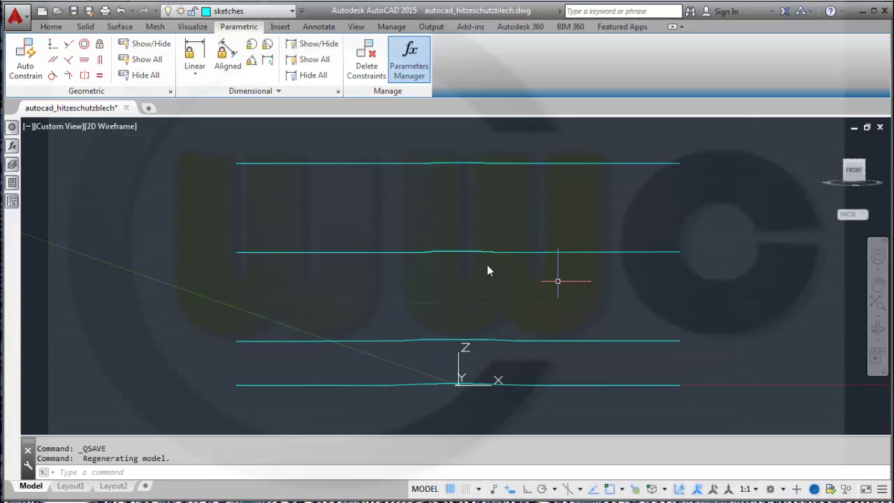
{"action": "left_click", "coordinate": [50, 28]}
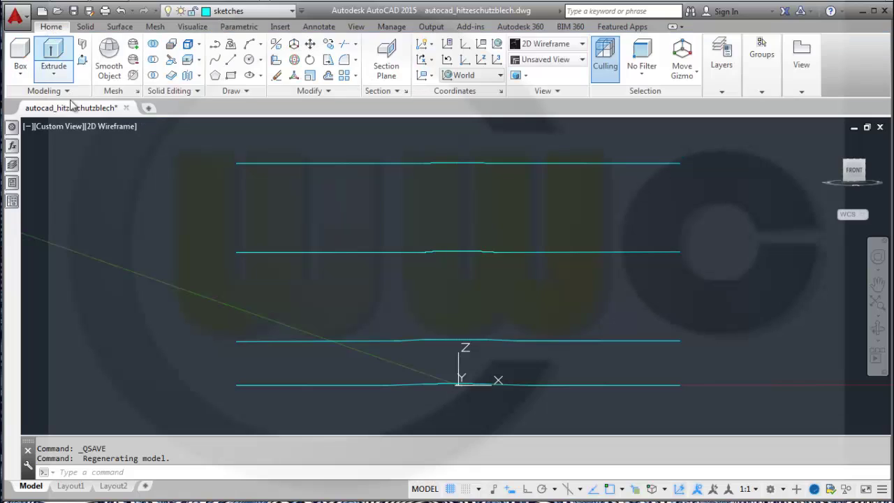
{"action": "left_click", "coordinate": [329, 90]}
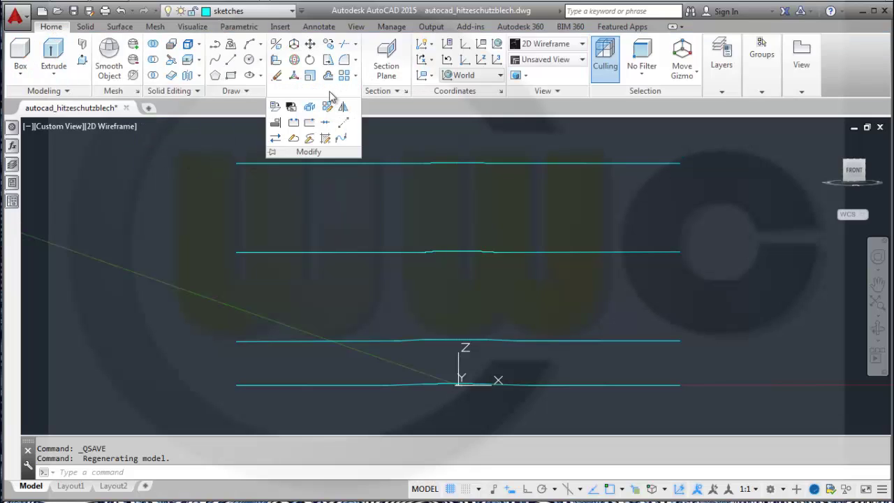
{"action": "left_click", "coordinate": [293, 139]}
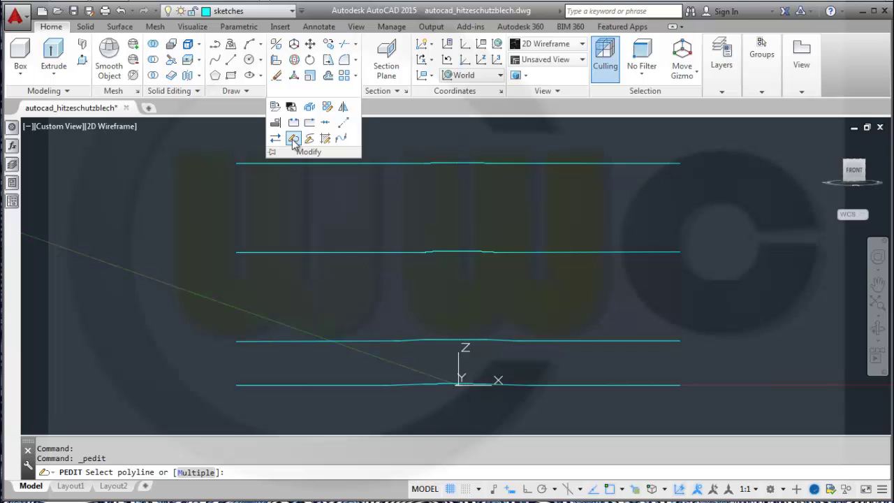
{"action": "right_click", "coordinate": [691, 205]}
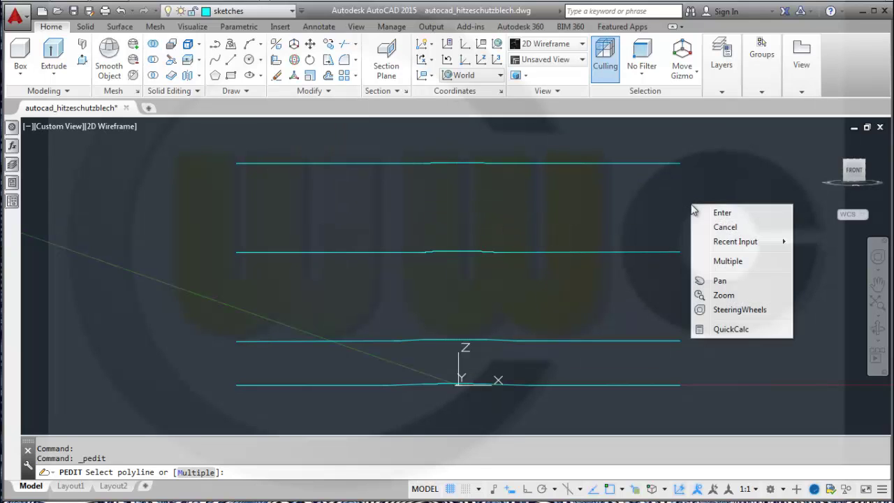
{"action": "left_click", "coordinate": [732, 263]}
{"action": "left_click", "coordinate": [716, 190]}
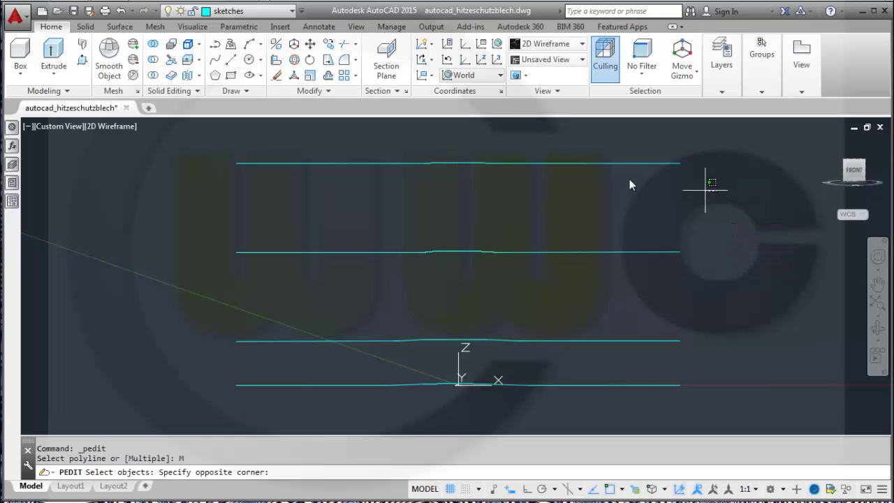
{"action": "left_click", "coordinate": [226, 141]}
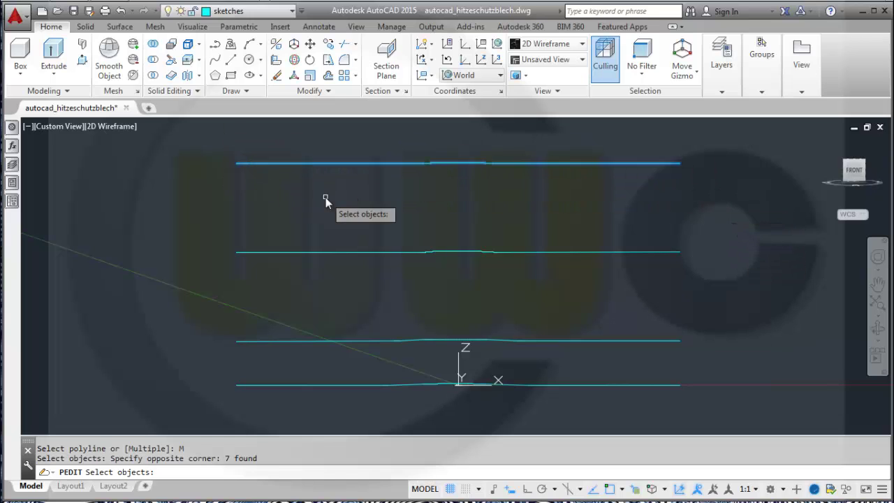
{"action": "key", "text": "Return"}
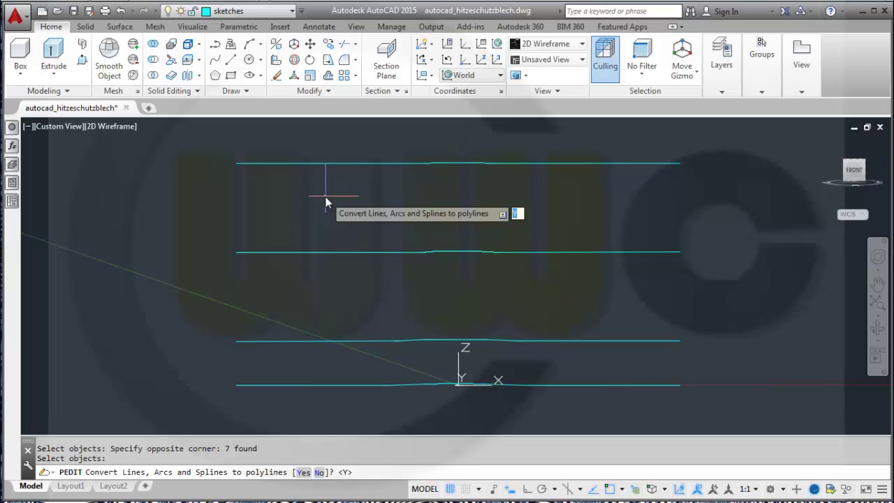
{"action": "right_click", "coordinate": [326, 203]}
{"action": "left_click", "coordinate": [349, 239]}
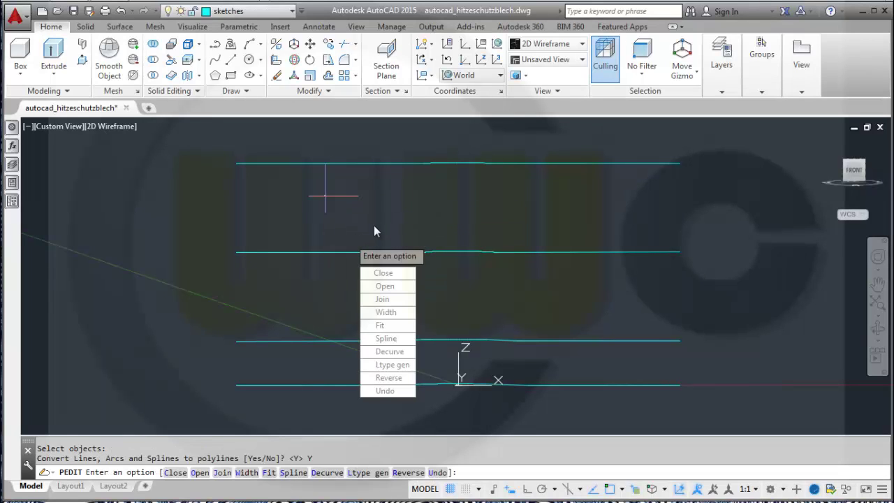
{"action": "left_click", "coordinate": [392, 300]}
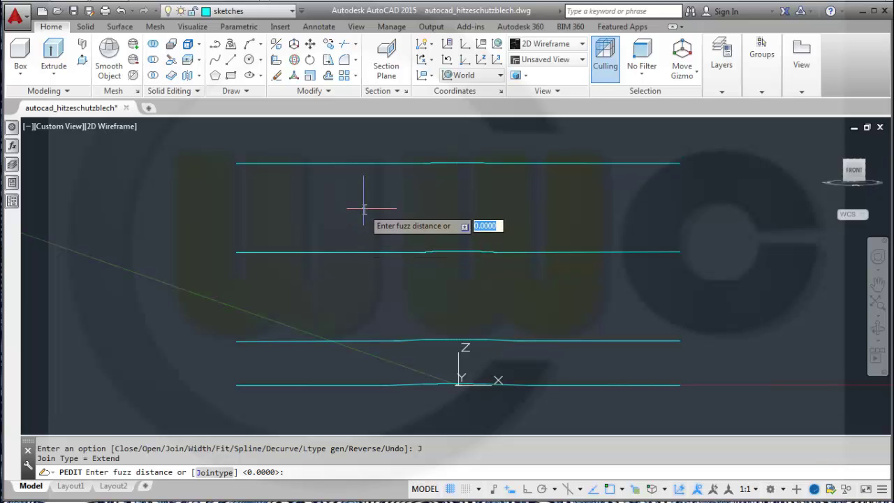
{"action": "key", "text": "Return"}
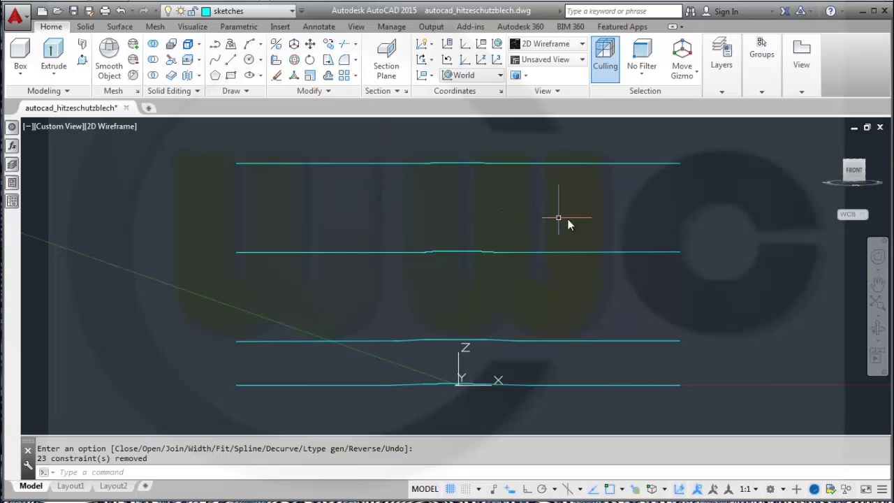
- Convert the segments of the second profile from the top and join them into a single polyline with fuzz distance 0
{"action": "key", "text": "Return"}
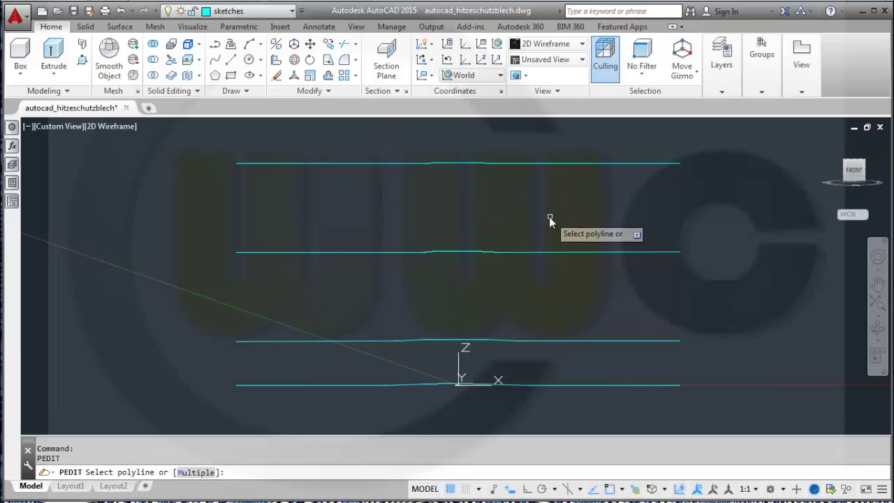
{"action": "right_click", "coordinate": [550, 218]}
{"action": "left_click", "coordinate": [591, 274]}
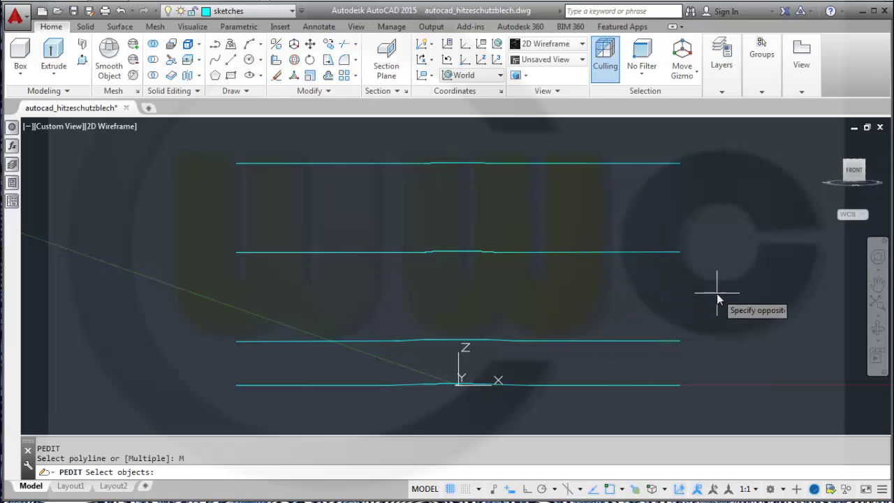
{"action": "left_click", "coordinate": [238, 222]}
{"action": "key", "text": "Return"}
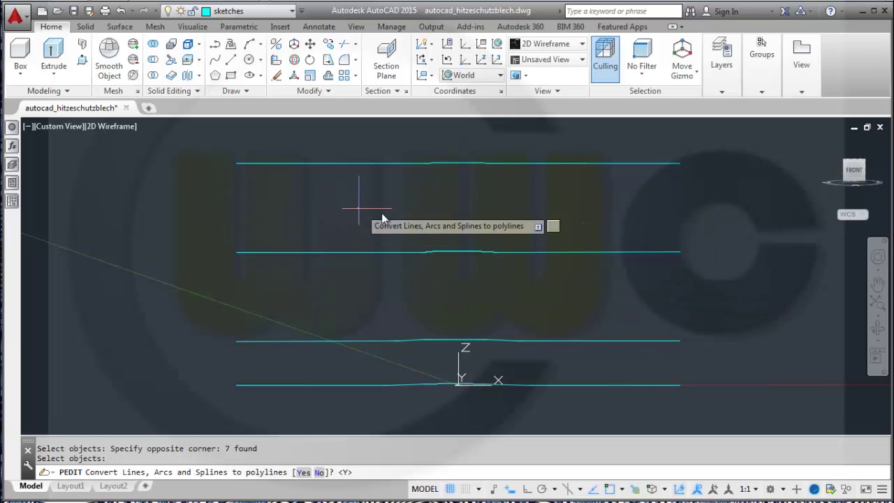
{"action": "right_click", "coordinate": [385, 216]}
{"action": "left_click", "coordinate": [419, 271]}
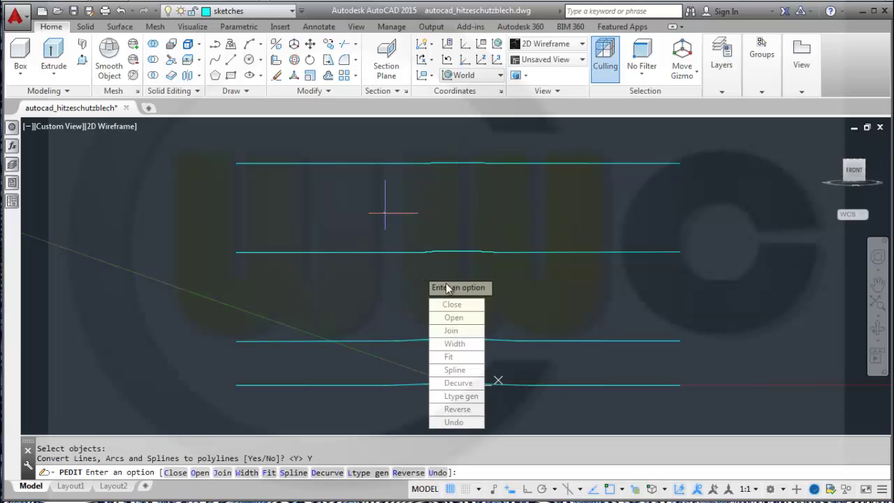
{"action": "left_click", "coordinate": [453, 332]}
{"action": "key", "text": "Return"}
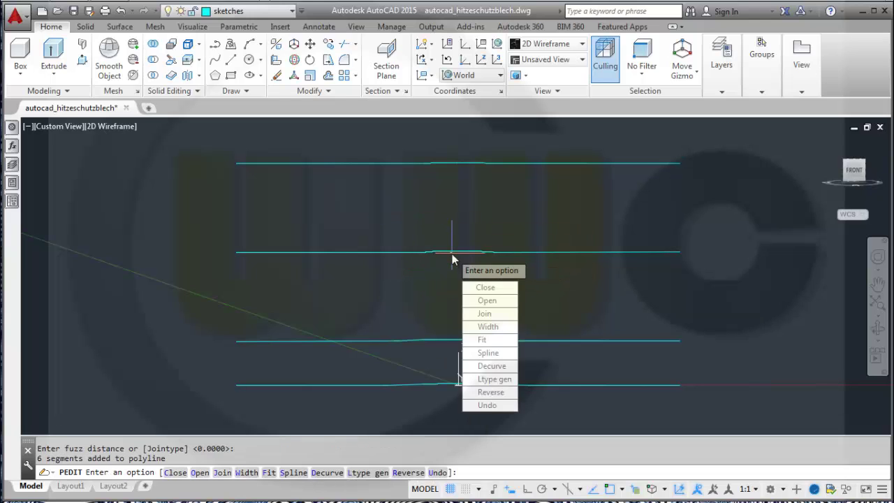
{"action": "key", "text": "Return"}
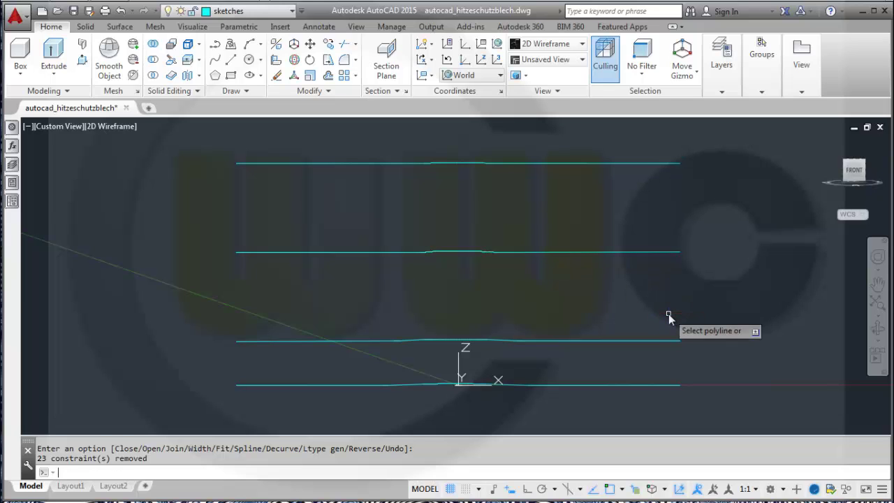
- Convert the segments of the third profile from the top and join them into one polyline with fuzz distance 0
{"action": "key", "text": "Return"}
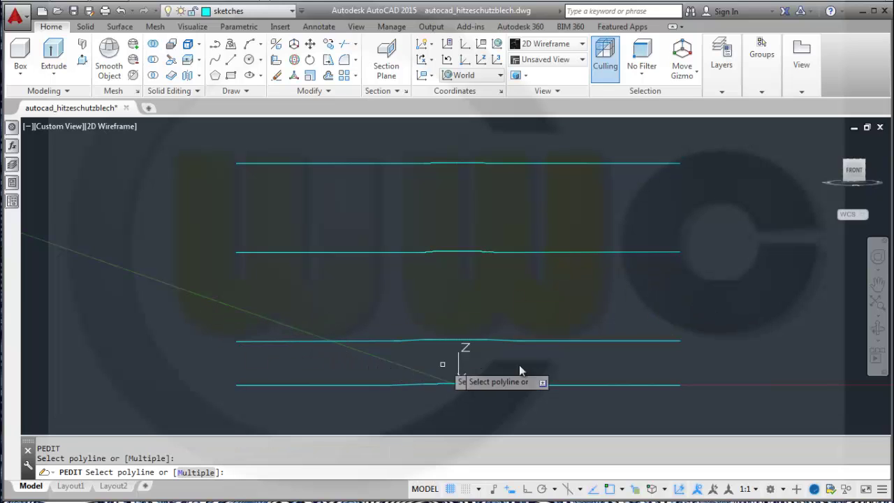
{"action": "left_click", "coordinate": [728, 365]}
{"action": "right_click", "coordinate": [636, 349]}
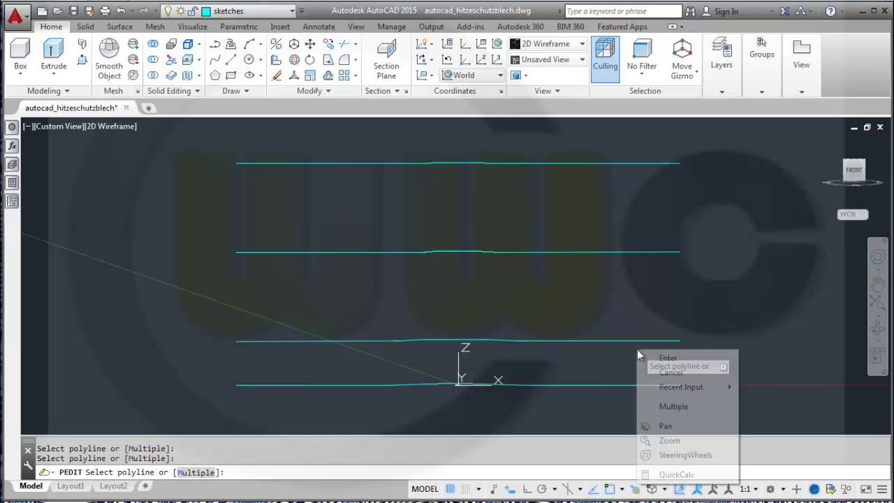
{"action": "left_click", "coordinate": [672, 406]}
{"action": "left_click", "coordinate": [703, 365]}
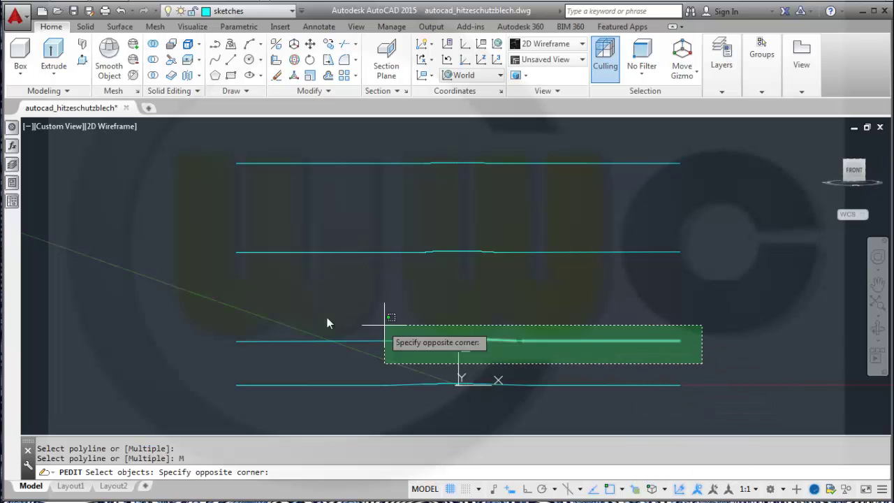
{"action": "left_click", "coordinate": [210, 276]}
{"action": "key", "text": "Return"}
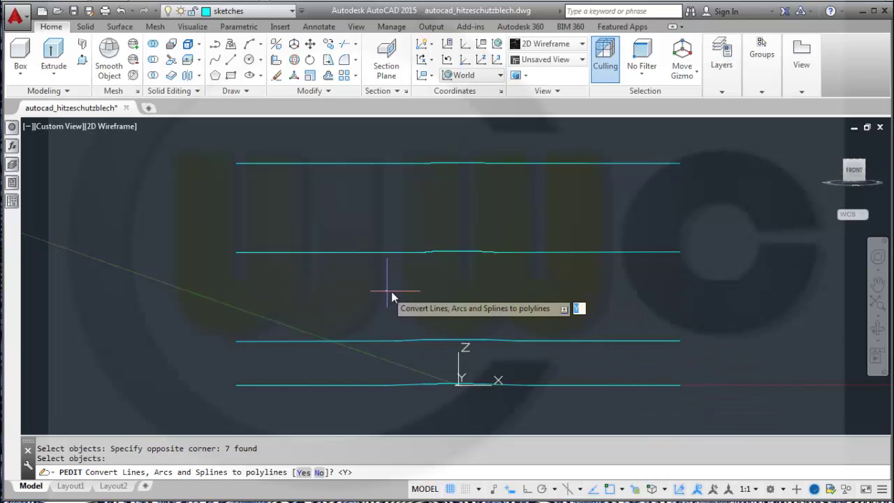
{"action": "right_click", "coordinate": [440, 301]}
{"action": "left_click", "coordinate": [482, 357]}
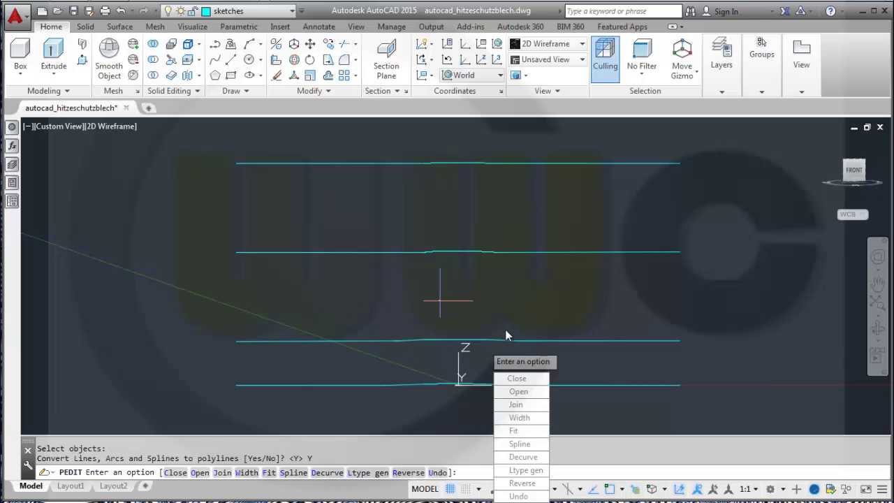
{"action": "left_click", "coordinate": [525, 404]}
{"action": "key", "text": "Return"}
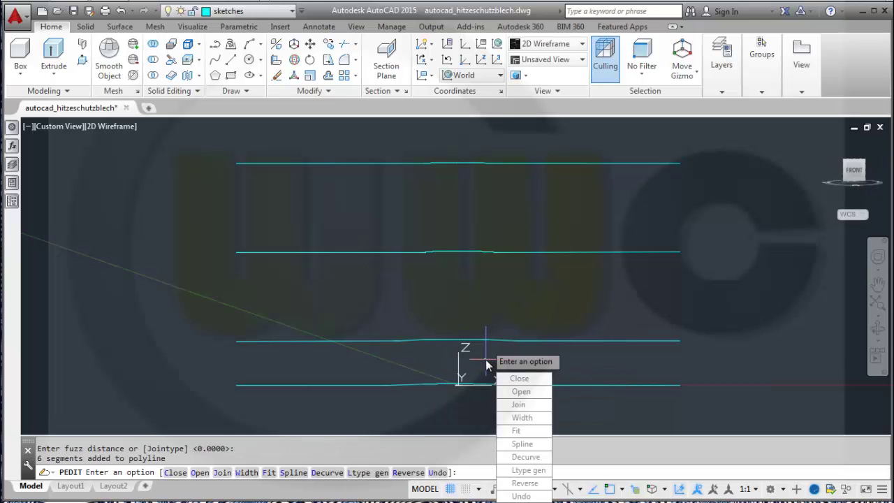
{"action": "key", "text": "Return"}
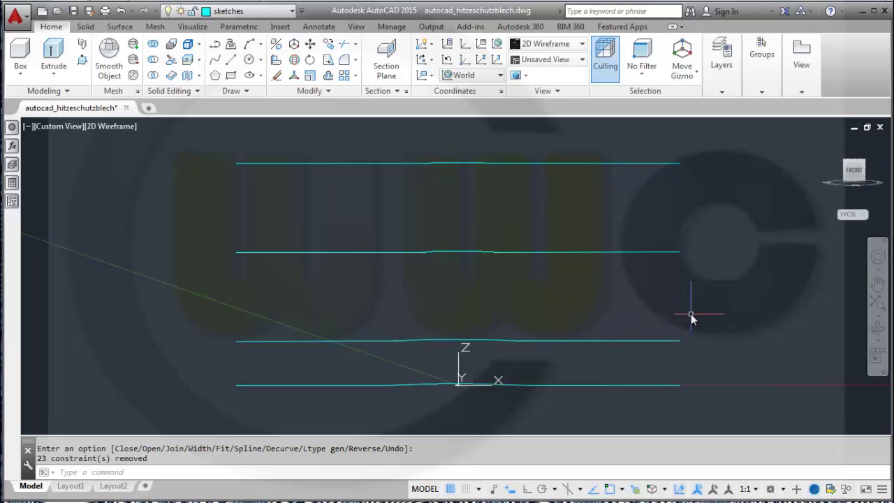
- Convert the segments of the lowest profile, at the origin, and join them into a single polyline with fuzz distance 0
{"action": "key", "text": "Return"}
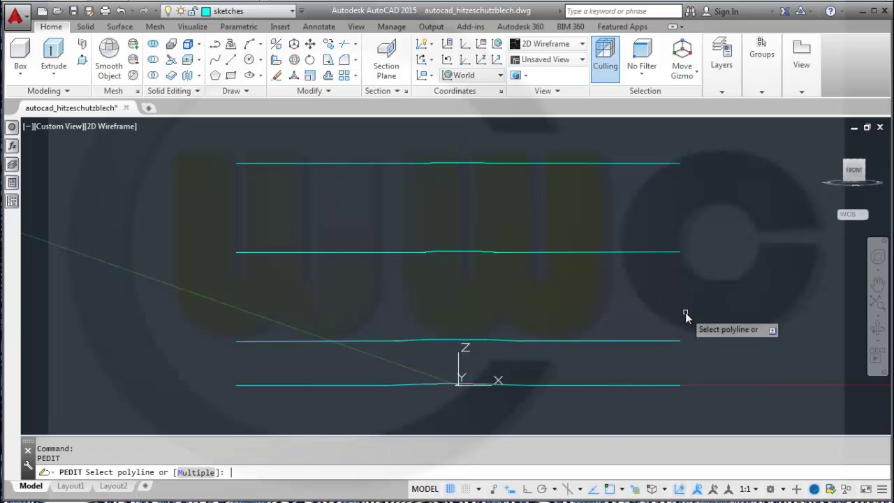
{"action": "right_click", "coordinate": [717, 355]}
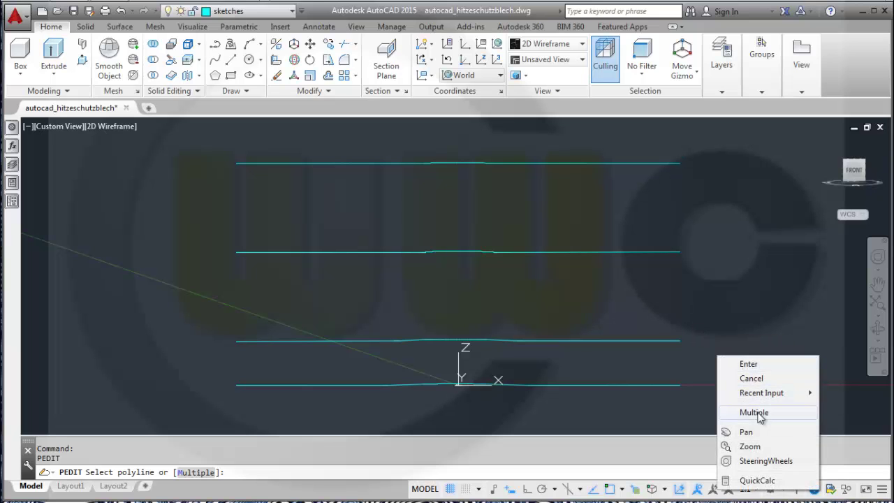
{"action": "left_click", "coordinate": [755, 412]}
{"action": "left_click", "coordinate": [701, 418]}
{"action": "left_click", "coordinate": [235, 378]}
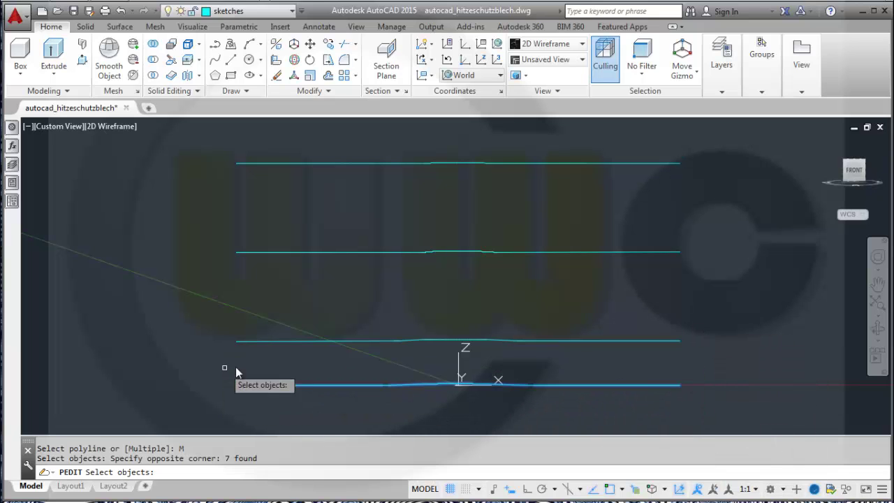
{"action": "key", "text": "Return"}
{"action": "right_click", "coordinate": [455, 295]}
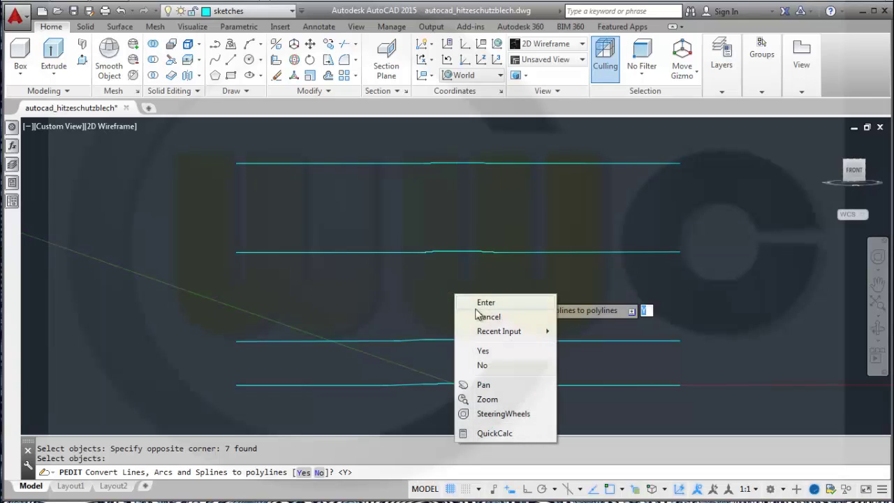
{"action": "left_click", "coordinate": [493, 356]}
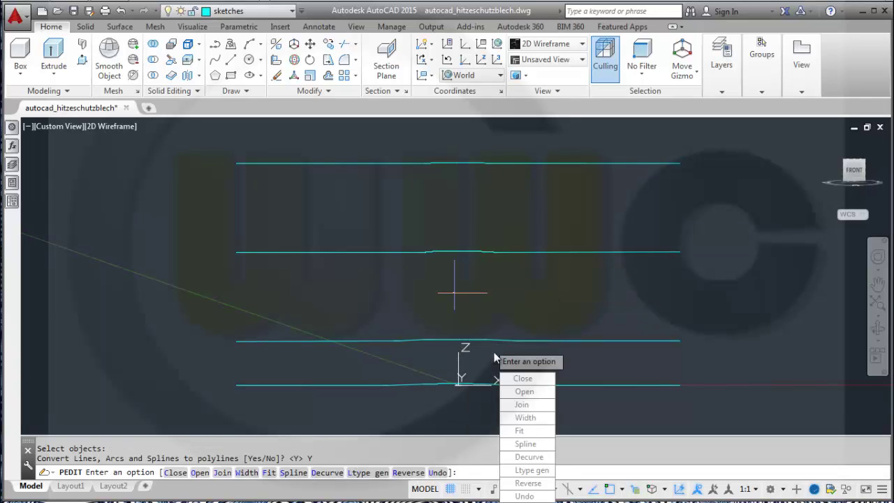
{"action": "left_click", "coordinate": [530, 405]}
{"action": "key", "text": "Return"}
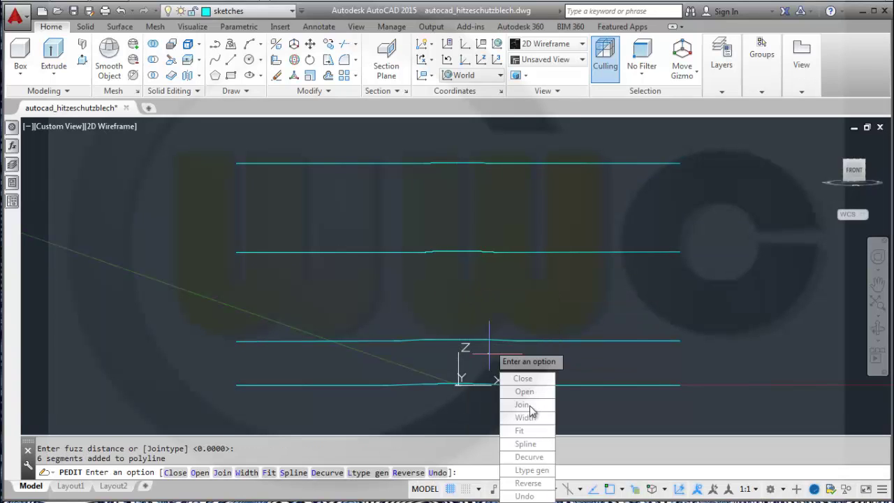
{"action": "key", "text": "Return"}
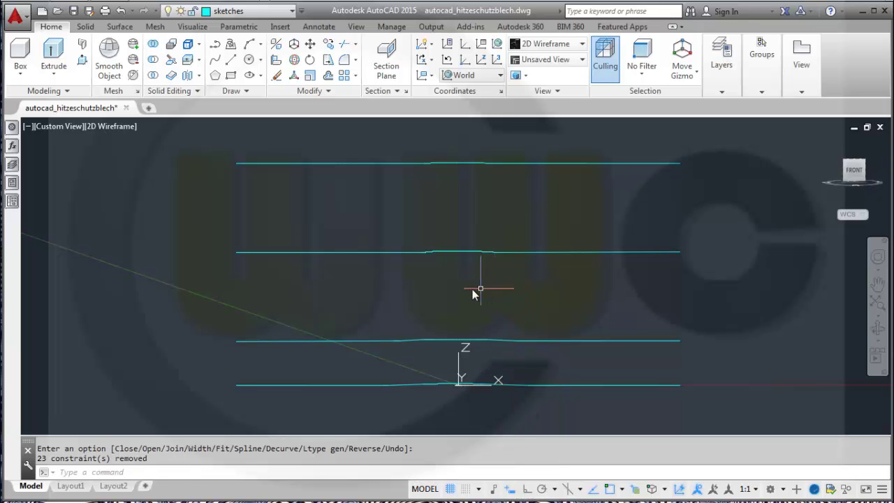
- Move the two middle profiles 200 units upward along Z, using base point 0,0,0
{"action": "middle_click_drag", "start_coordinate": [441, 297], "coordinate": [503, 207], "text": "shift"}
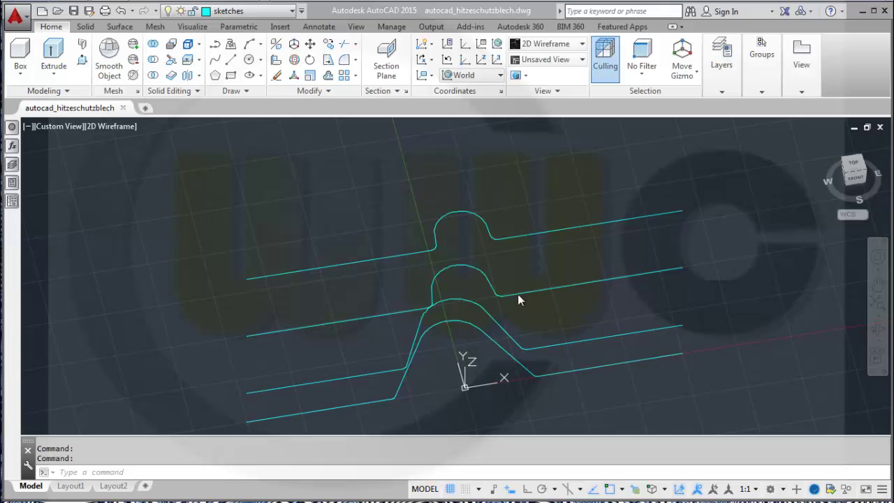
{"action": "middle_click_drag", "start_coordinate": [495, 255], "coordinate": [530, 196], "text": "shift"}
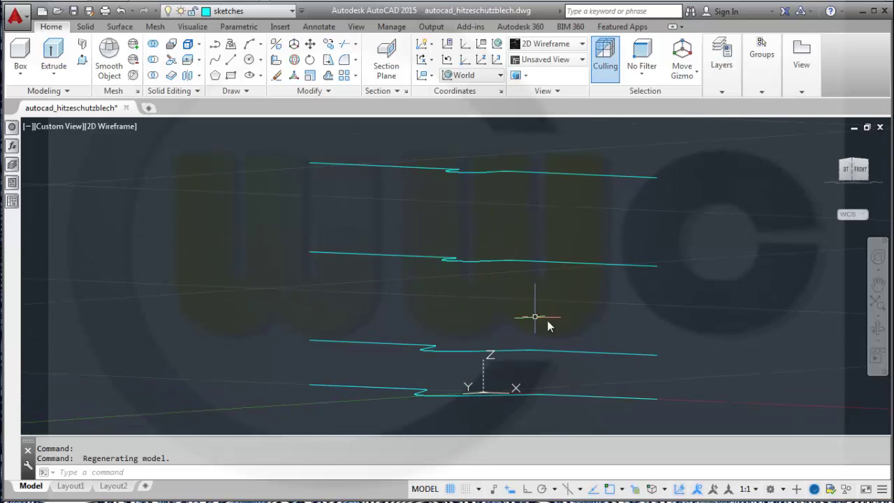
{"action": "middle_click_drag", "start_coordinate": [550, 325], "coordinate": [519, 340], "text": "shift"}
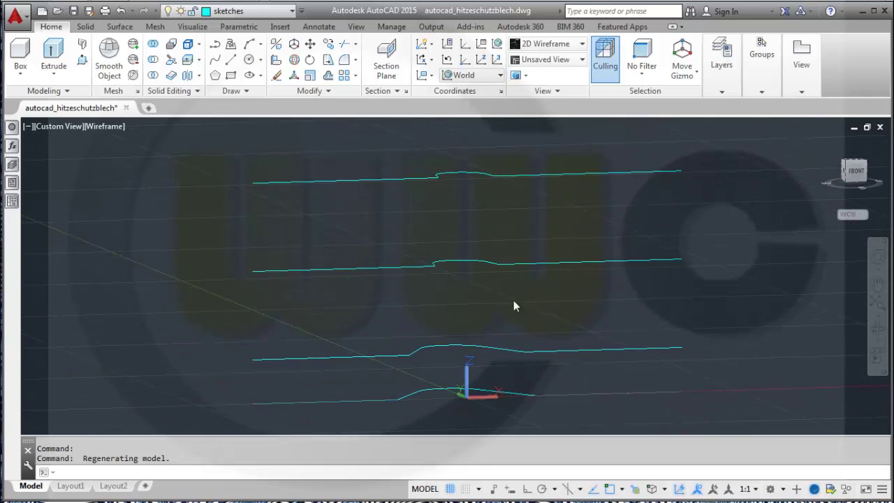
{"action": "left_click", "coordinate": [309, 45]}
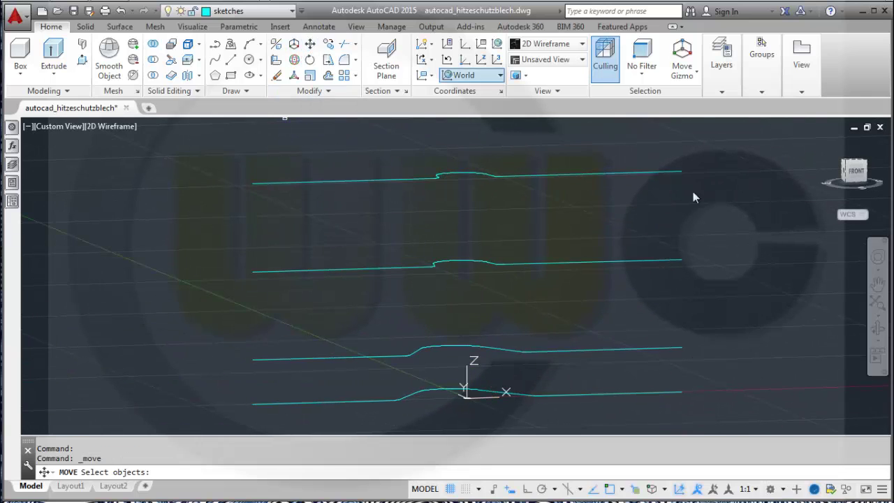
{"action": "left_click", "coordinate": [729, 361]}
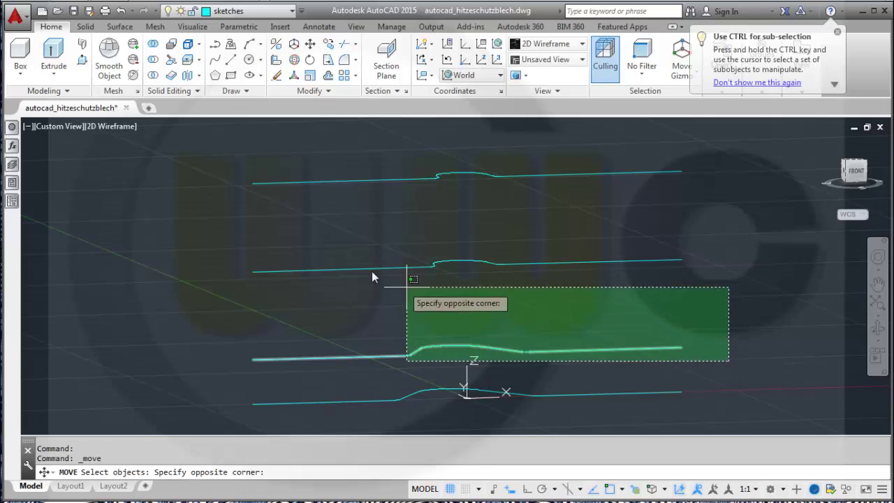
{"action": "left_click", "coordinate": [199, 239]}
{"action": "key", "text": "Return"}
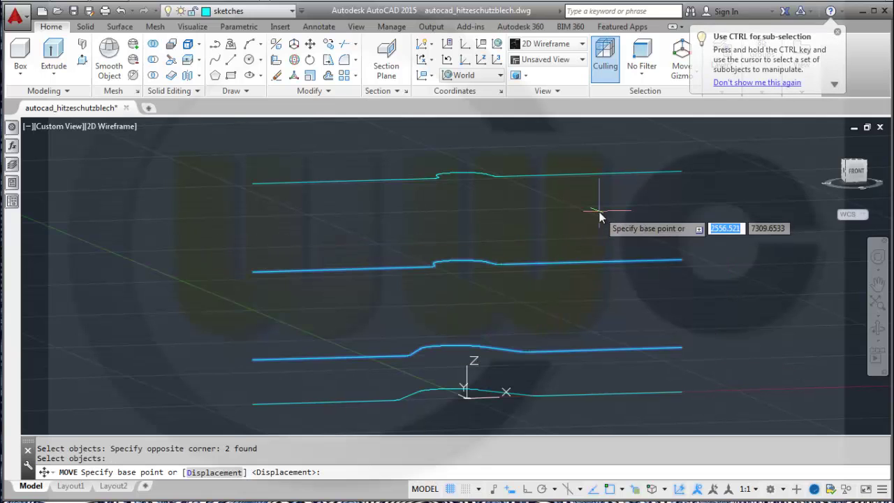
{"action": "type", "text": "0"}
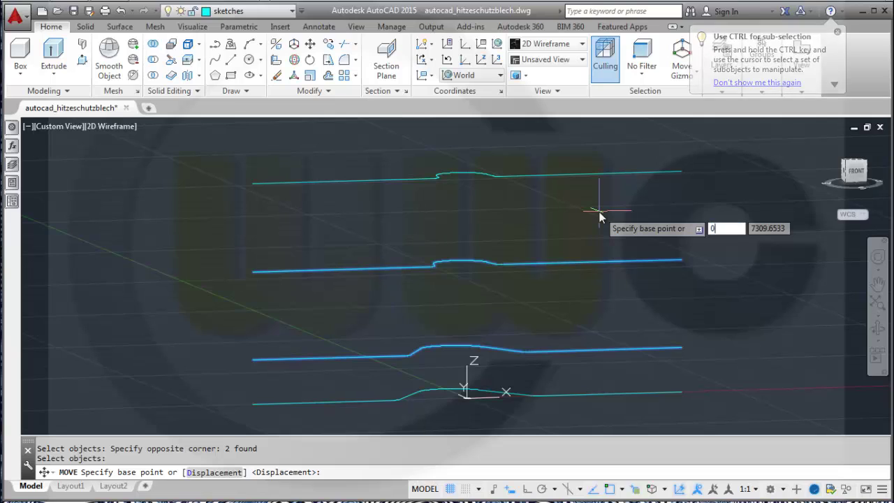
{"action": "key", "text": "Tab"}
{"action": "type", "text": "0"}
{"action": "key", "text": "Tab"}
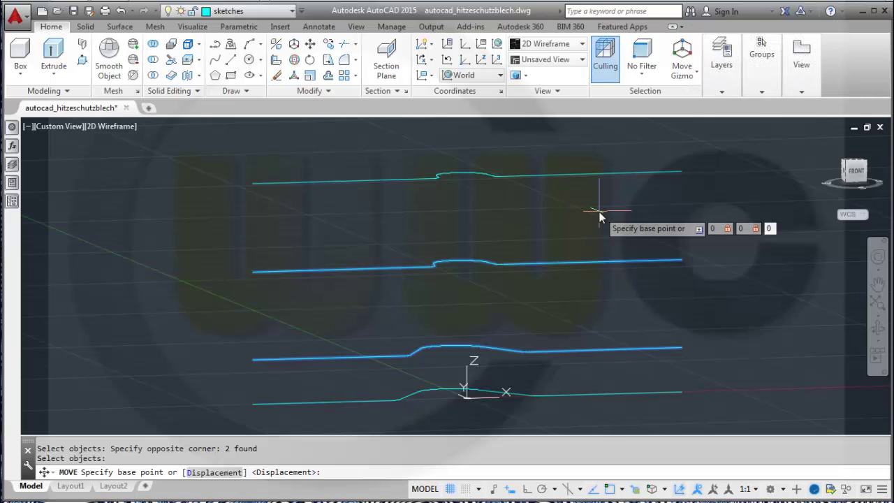
{"action": "key", "text": "Return"}
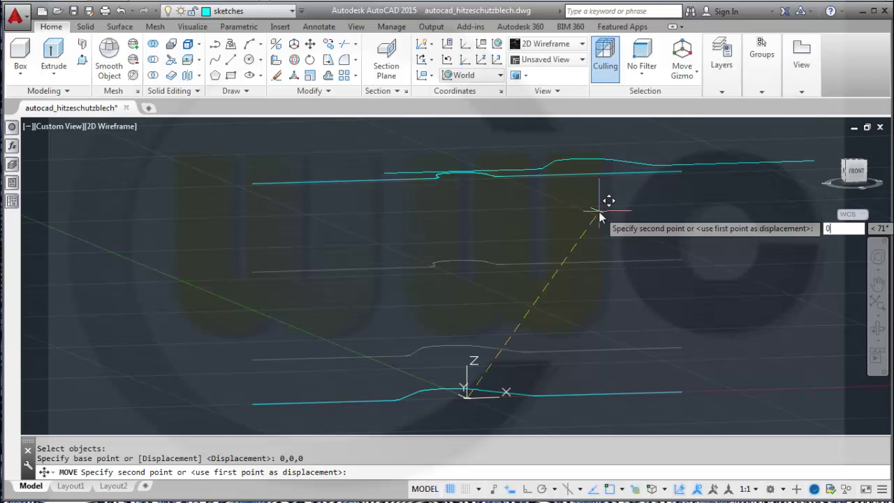
{"action": "key", "text": "Tab"}
{"action": "type", "text": "0"}
{"action": "key", "text": "Tab"}
{"action": "type", "text": "2"}
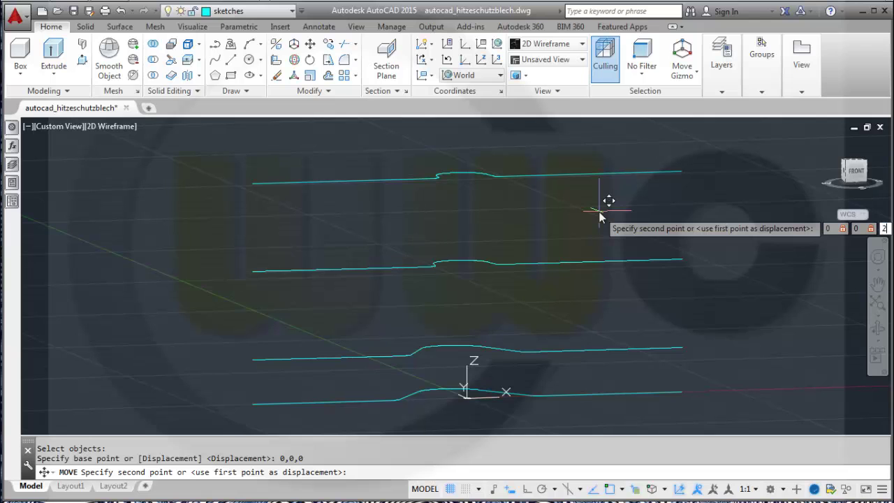
{"action": "type", "text": "00"}
{"action": "key", "text": "Return"}
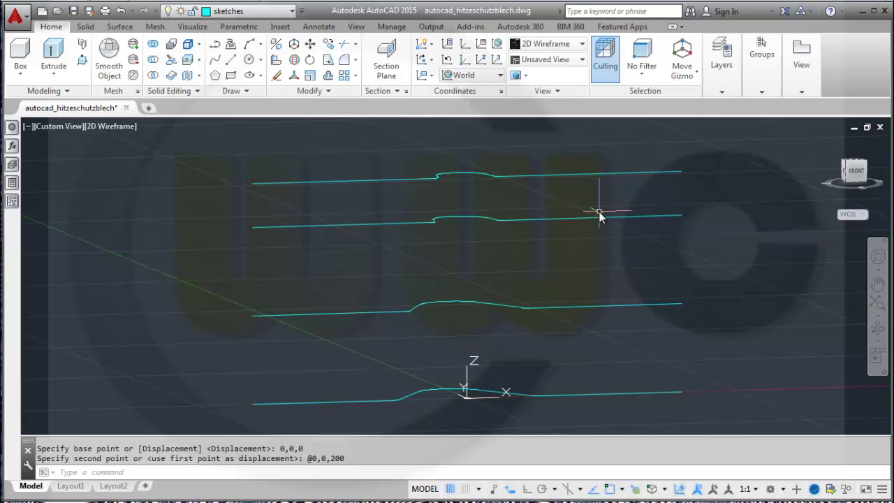
- Make the surfaces layer current
{"action": "middle_click_drag", "start_coordinate": [637, 256], "coordinate": [497, 227], "text": "shift"}
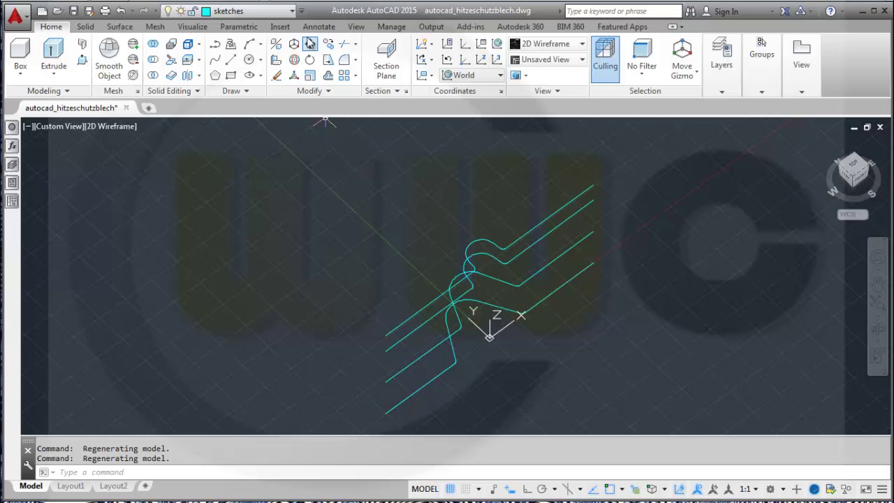
{"action": "left_click", "coordinate": [293, 12]}
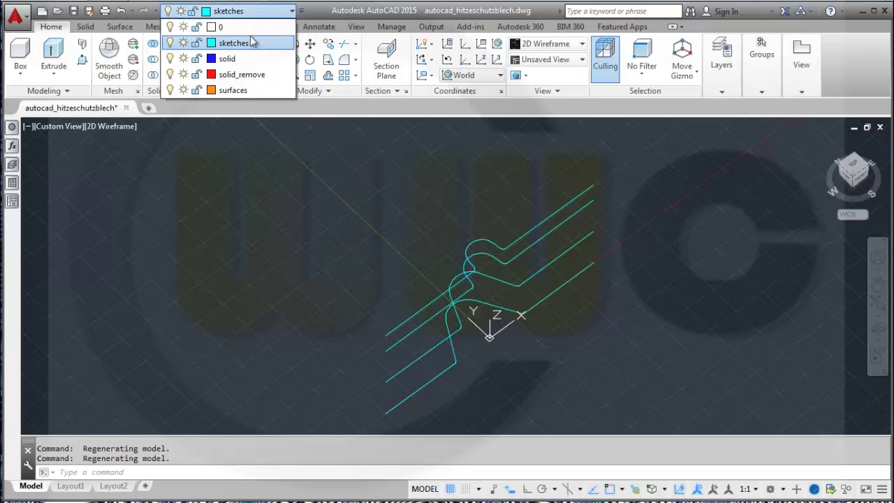
{"action": "left_click", "coordinate": [239, 90]}
- Loft a surface through the four profiles in order from the topmost to the lowest, using cross sections only
{"action": "left_click", "coordinate": [120, 27]}
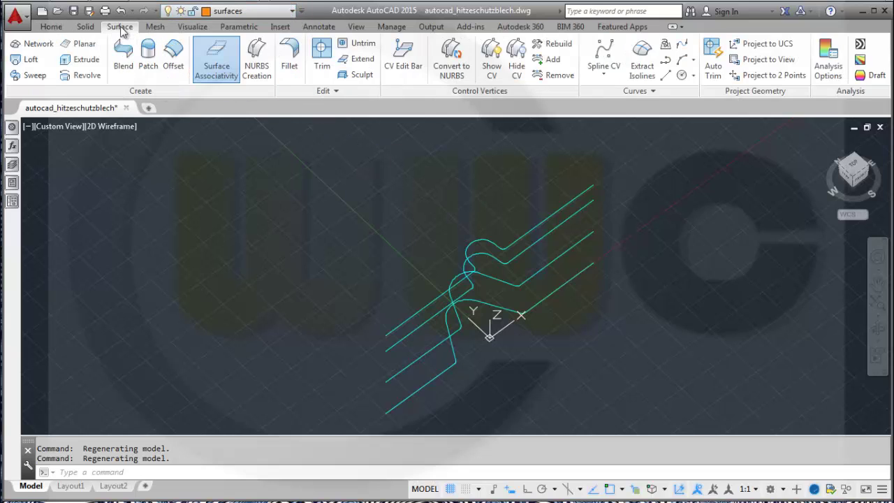
{"action": "left_click", "coordinate": [30, 60]}
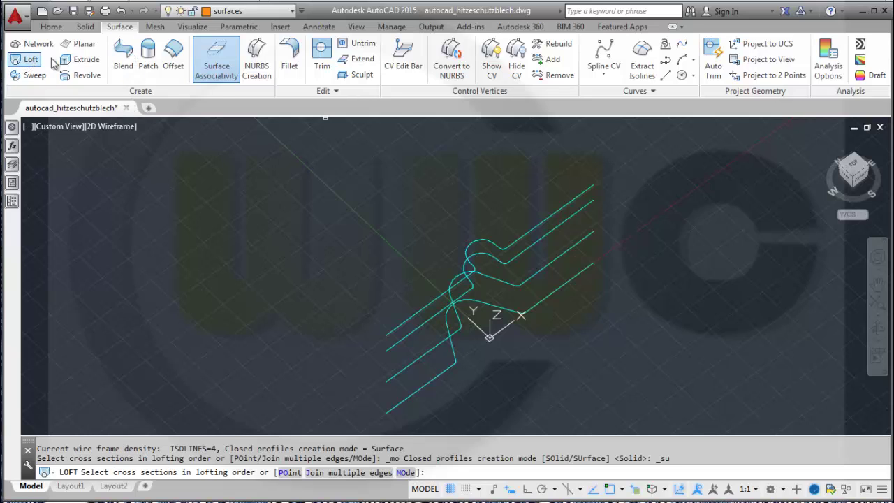
{"action": "left_click", "coordinate": [579, 196]}
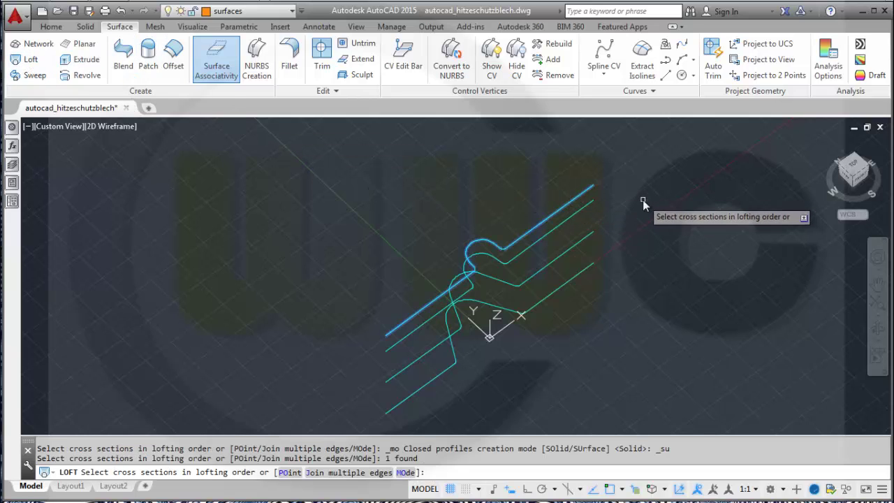
{"action": "left_click", "coordinate": [585, 208]}
{"action": "left_click", "coordinate": [586, 238]}
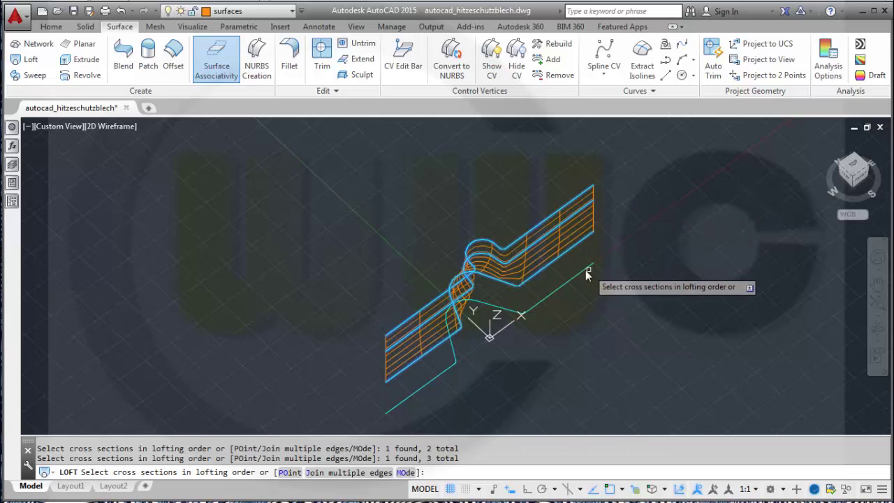
{"action": "left_click", "coordinate": [586, 270]}
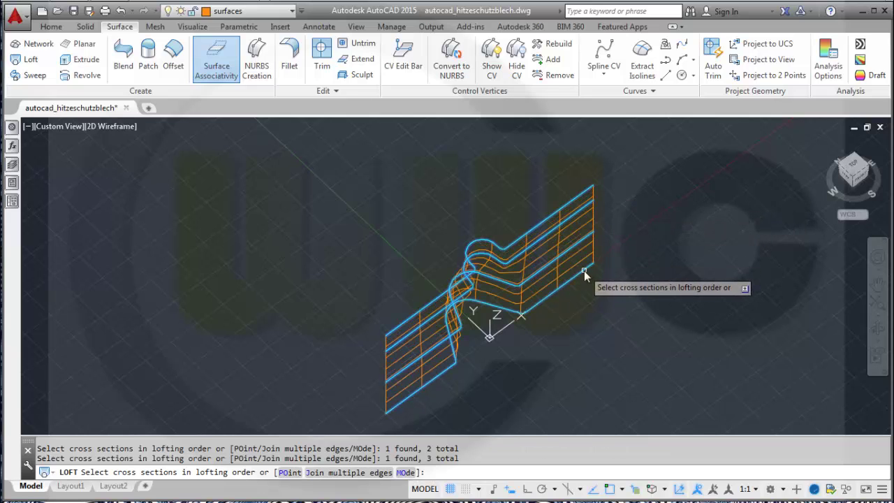
{"action": "right_click", "coordinate": [639, 218]}
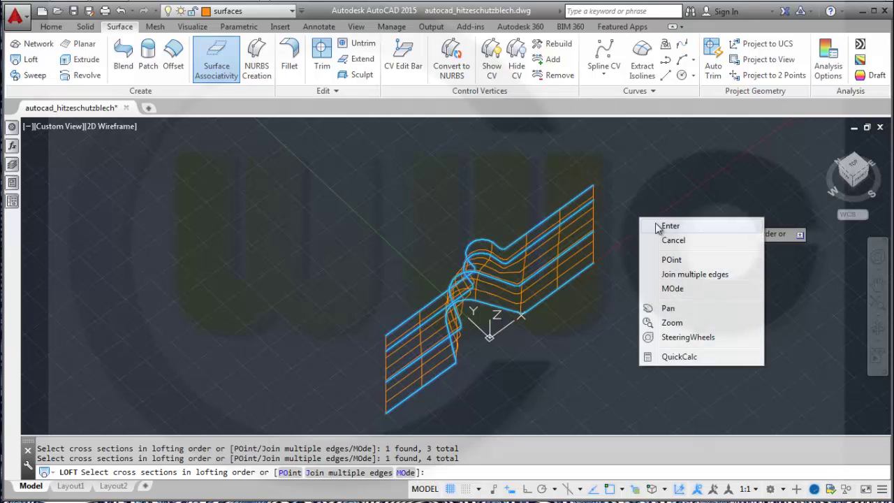
{"action": "left_click", "coordinate": [656, 225]}
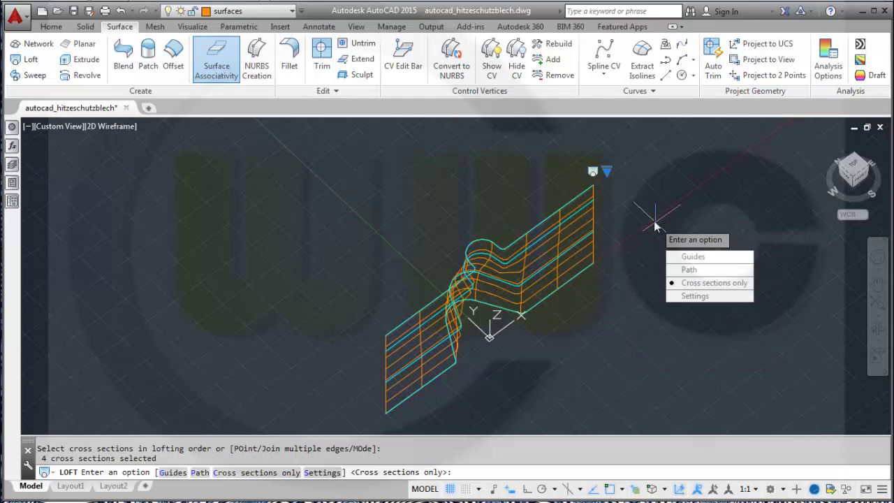
{"action": "key", "text": "Return"}
- Set the visual style to Realistic to view the lofted surface shaded from the side
{"action": "mouse_move", "coordinate": [699, 241]}
{"action": "middle_mouse_down", "text": "shift"}
{"action": "mouse_move", "coordinate": [647, 254]}
{"action": "mouse_move", "coordinate": [669, 259]}
{"action": "mouse_move", "coordinate": [682, 221]}
{"action": "mouse_move", "coordinate": [683, 234]}
{"action": "middle_mouse_up", "text": "shift"}
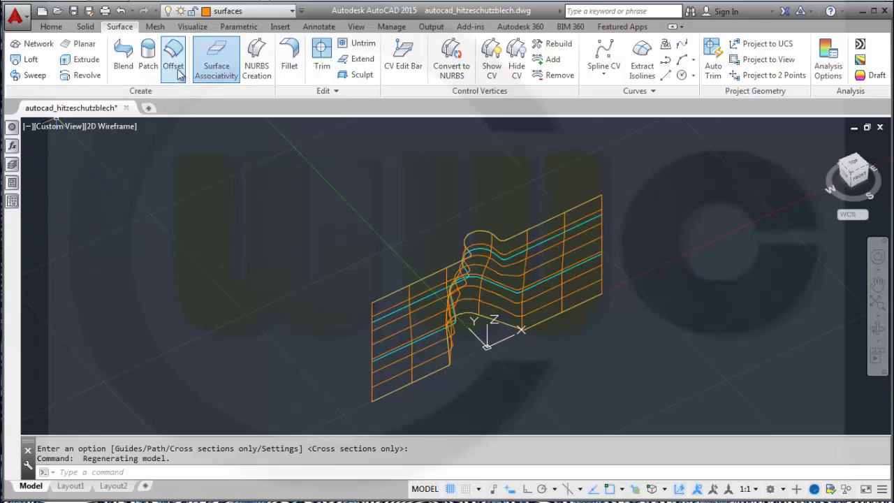
{"action": "left_click", "coordinate": [121, 128]}
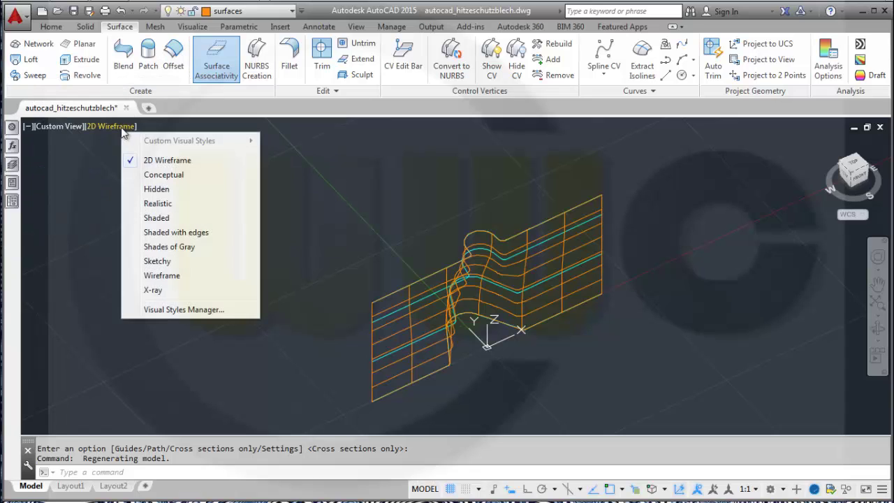
{"action": "left_click", "coordinate": [167, 206]}
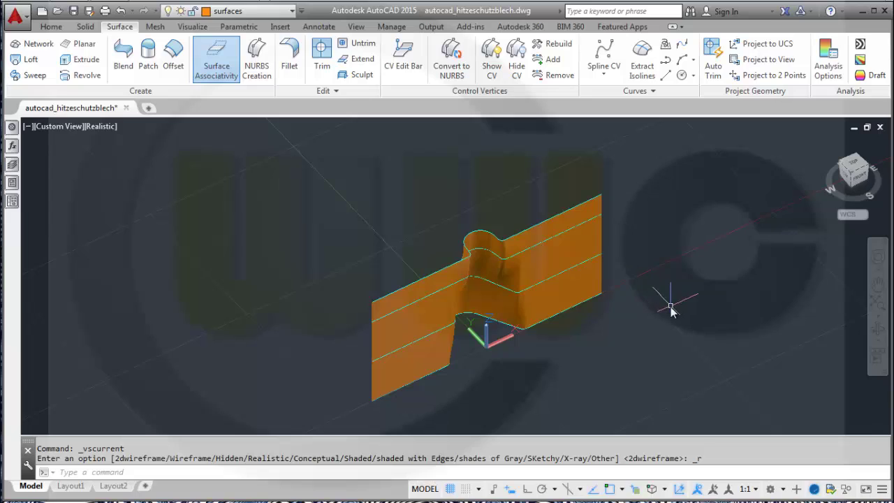
{"action": "middle_click_drag", "start_coordinate": [671, 311], "coordinate": [493, 290], "text": "shift"}
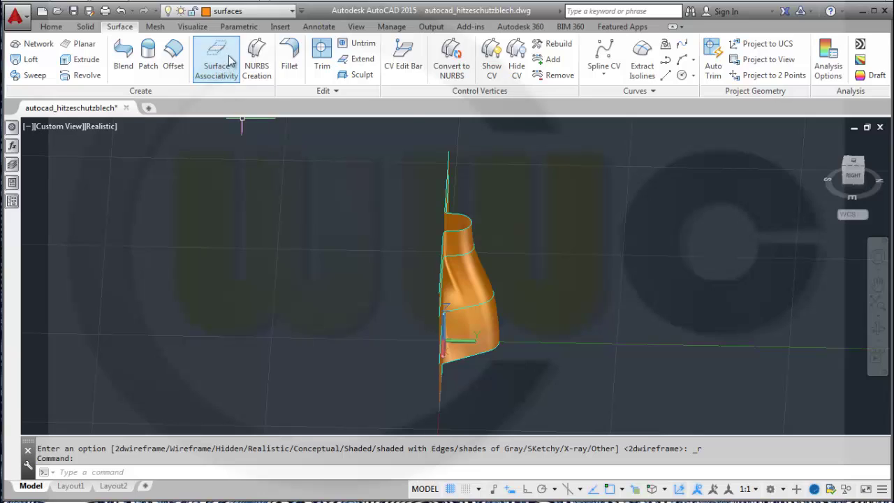
- Turn off the sketches layer and inspect the lofted surface from several directions
{"action": "left_click", "coordinate": [292, 12]}
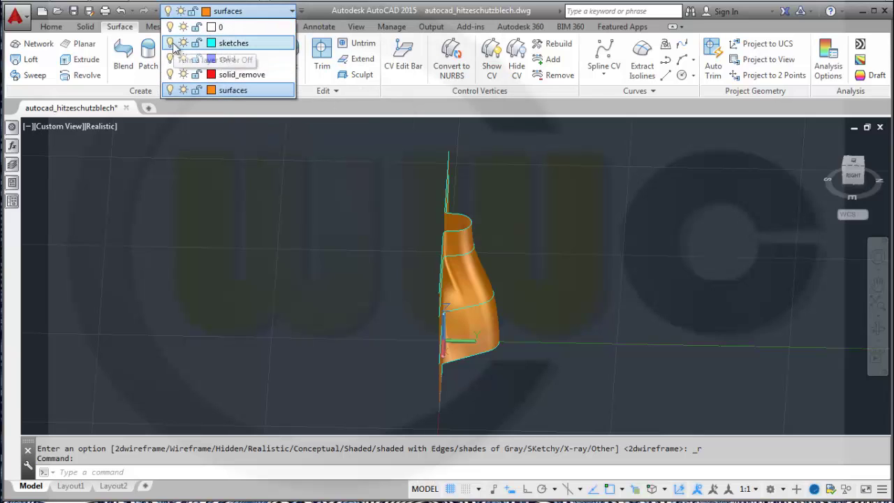
{"action": "left_click", "coordinate": [173, 45]}
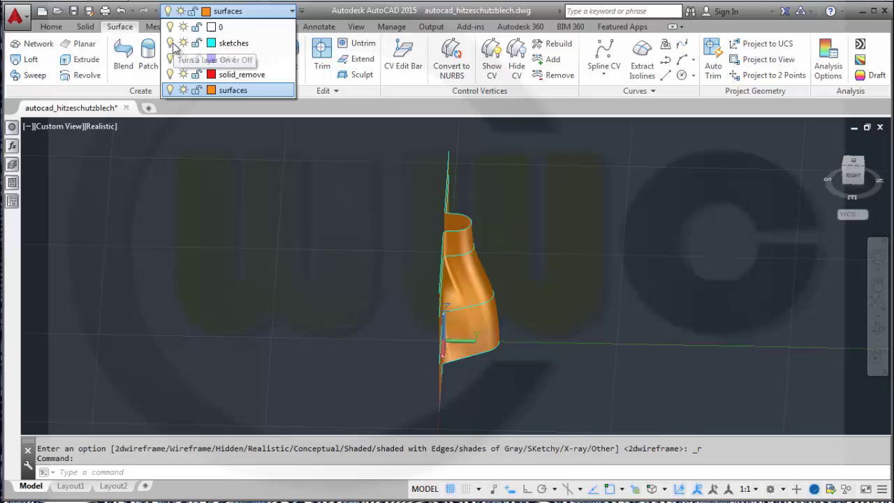
{"action": "left_click", "coordinate": [562, 285]}
{"action": "middle_click_drag", "start_coordinate": [540, 256], "coordinate": [373, 196], "text": "shift"}
{"action": "middle_click_drag", "start_coordinate": [653, 334], "coordinate": [580, 262], "text": "shift"}
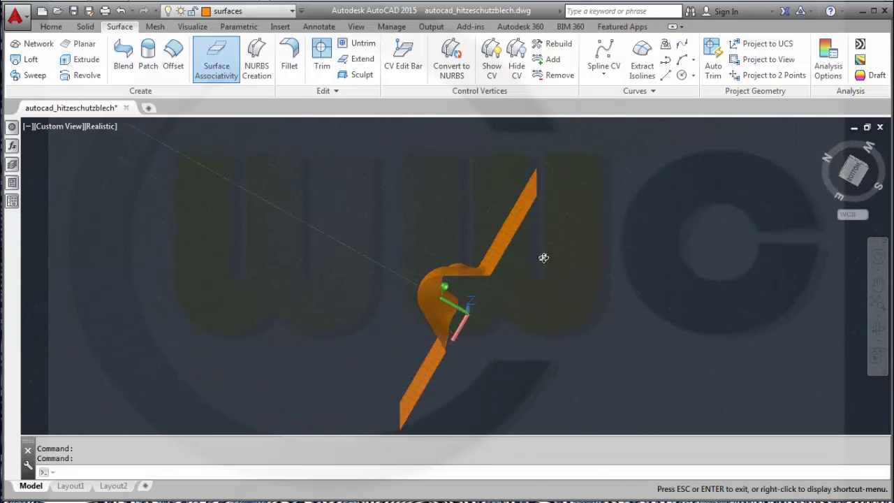
{"action": "mouse_move", "coordinate": [552, 301]}
{"action": "middle_mouse_down", "text": "shift"}
{"action": "mouse_move", "coordinate": [587, 323]}
{"action": "mouse_move", "coordinate": [683, 347]}
{"action": "mouse_move", "coordinate": [731, 343]}
{"action": "mouse_move", "coordinate": [701, 341]}
{"action": "mouse_move", "coordinate": [640, 302]}
{"action": "mouse_move", "coordinate": [599, 308]}
{"action": "mouse_move", "coordinate": [581, 324]}
{"action": "mouse_move", "coordinate": [589, 340]}
{"action": "mouse_move", "coordinate": [604, 335]}
{"action": "mouse_move", "coordinate": [614, 364]}
{"action": "mouse_move", "coordinate": [567, 371]}
{"action": "mouse_move", "coordinate": [566, 345]}
{"action": "mouse_move", "coordinate": [584, 320]}
{"action": "mouse_move", "coordinate": [633, 310]}
{"action": "mouse_move", "coordinate": [647, 296]}
{"action": "mouse_move", "coordinate": [632, 325]}
{"action": "mouse_move", "coordinate": [592, 316]}
{"action": "mouse_move", "coordinate": [581, 336]}
{"action": "mouse_move", "coordinate": [616, 318]}
{"action": "mouse_move", "coordinate": [635, 356]}
{"action": "middle_mouse_up", "text": "shift"}
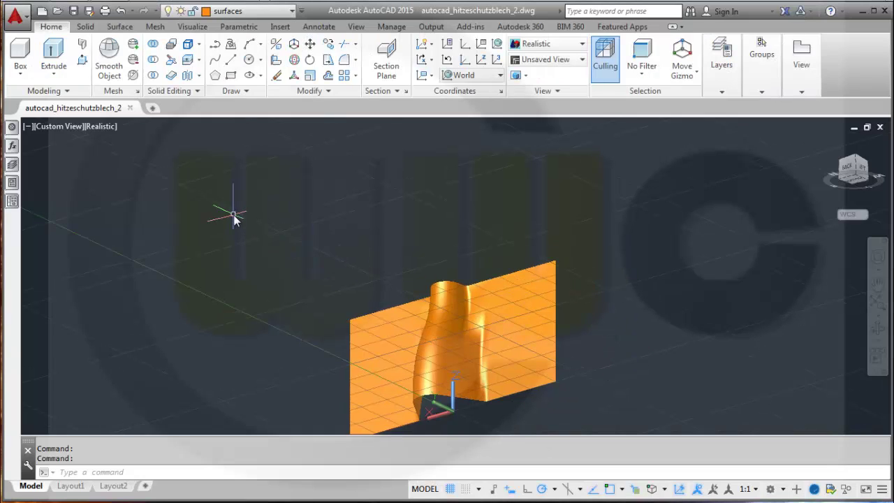
- Set the visual style to Conceptual and turn the sketches layer back on
{"action": "left_click", "coordinate": [102, 126]}
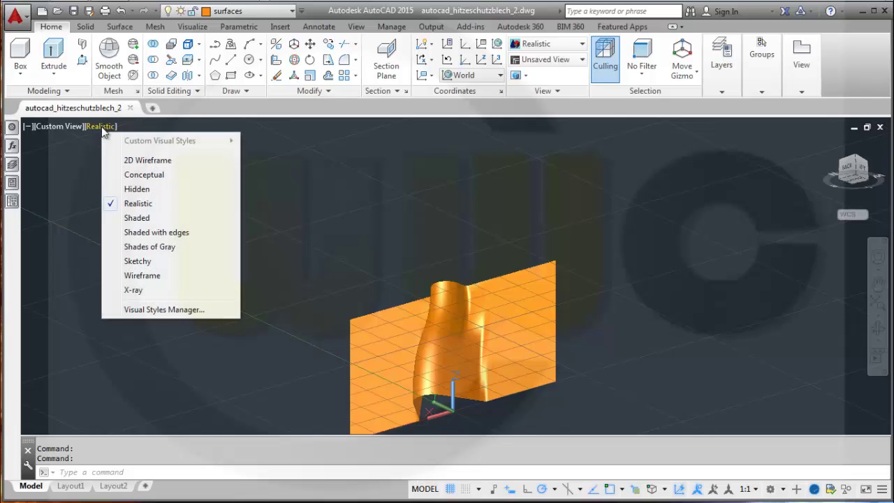
{"action": "left_click", "coordinate": [147, 174]}
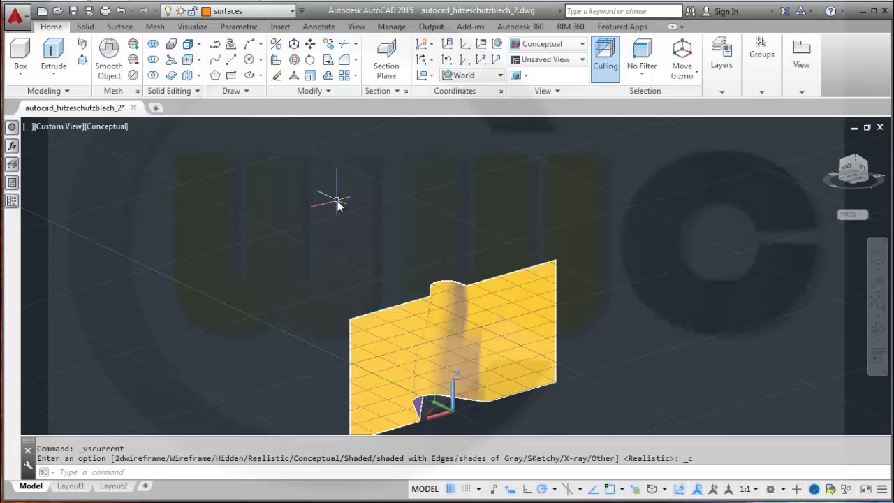
{"action": "left_click", "coordinate": [292, 12]}
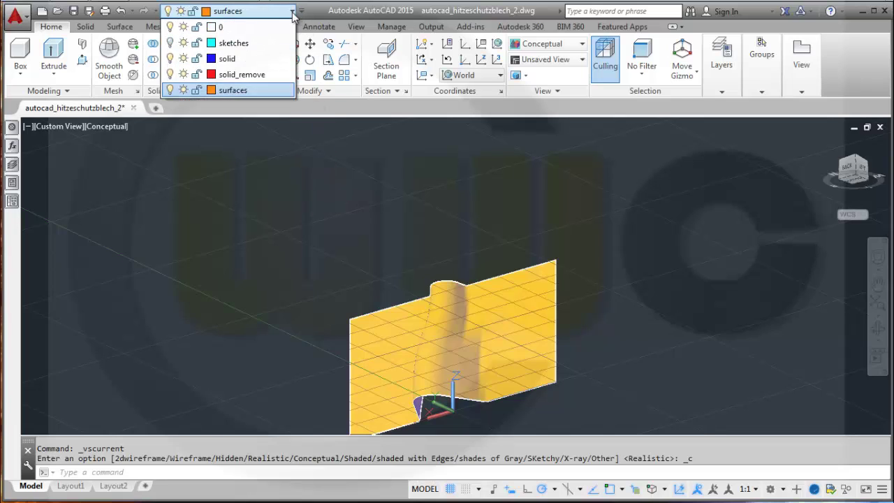
{"action": "left_click", "coordinate": [171, 44]}
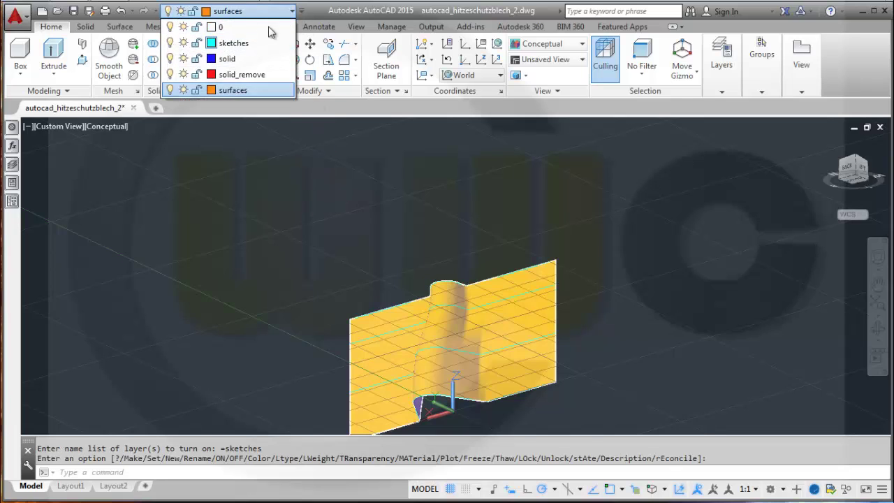
{"action": "left_click", "coordinate": [292, 12]}
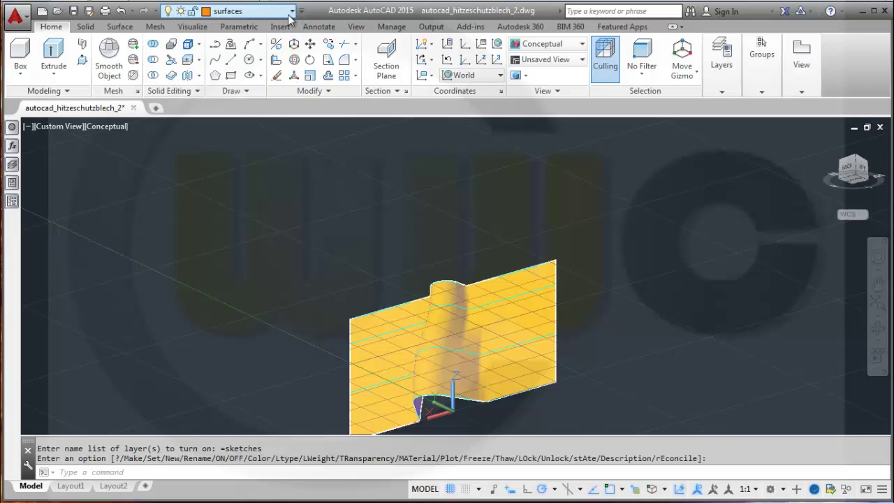
{"action": "left_click", "coordinate": [426, 420]}
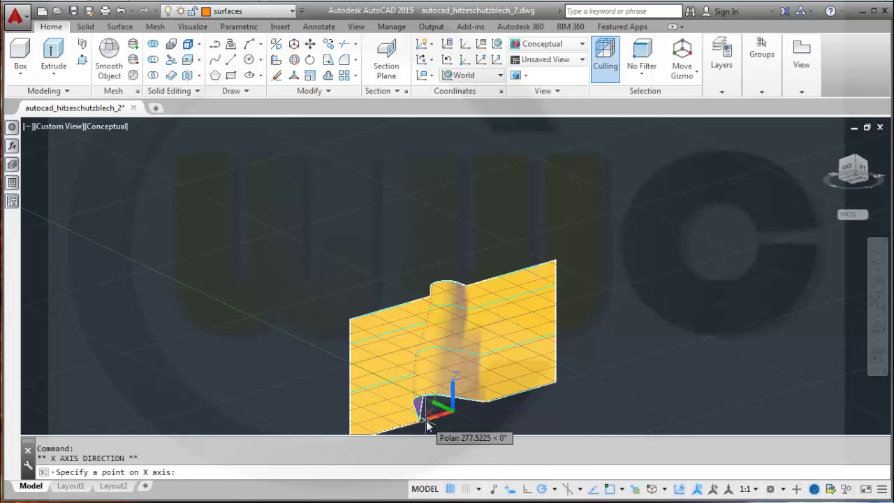
{"action": "key", "text": "Escape"}
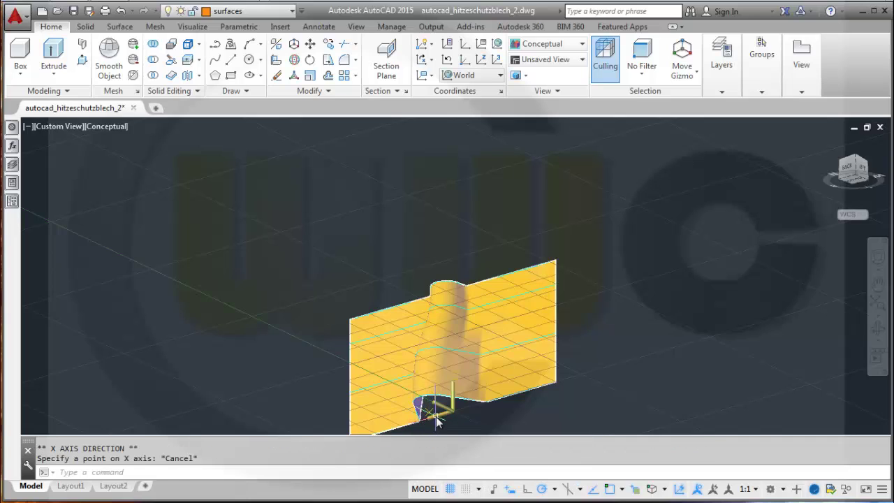
- Rotate the UCS 90 degrees around its Y axis and show the surface in the right view with the X axis horizontal
{"action": "left_click", "coordinate": [436, 416]}
{"action": "mouse_move", "coordinate": [427, 421]}
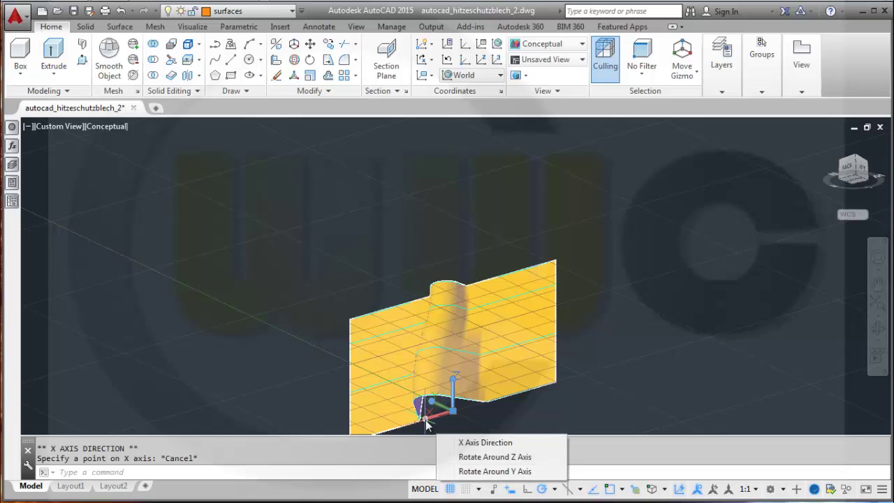
{"action": "left_click", "coordinate": [487, 472]}
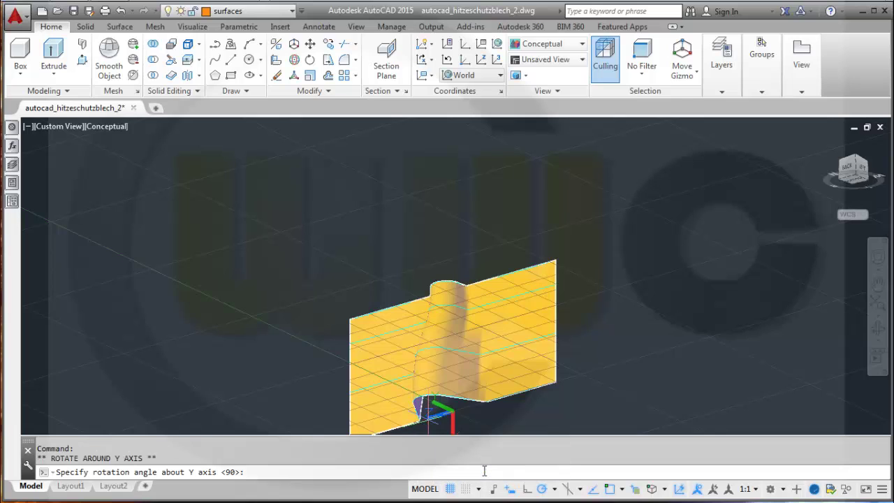
{"action": "key", "text": "Return"}
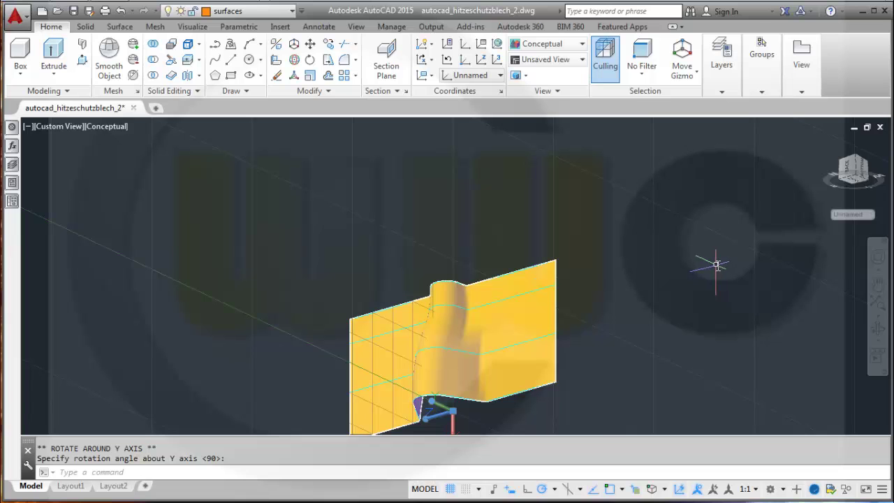
{"action": "middle_click_drag", "start_coordinate": [753, 278], "coordinate": [842, 201], "text": "shift"}
{"action": "left_click", "coordinate": [854, 173]}
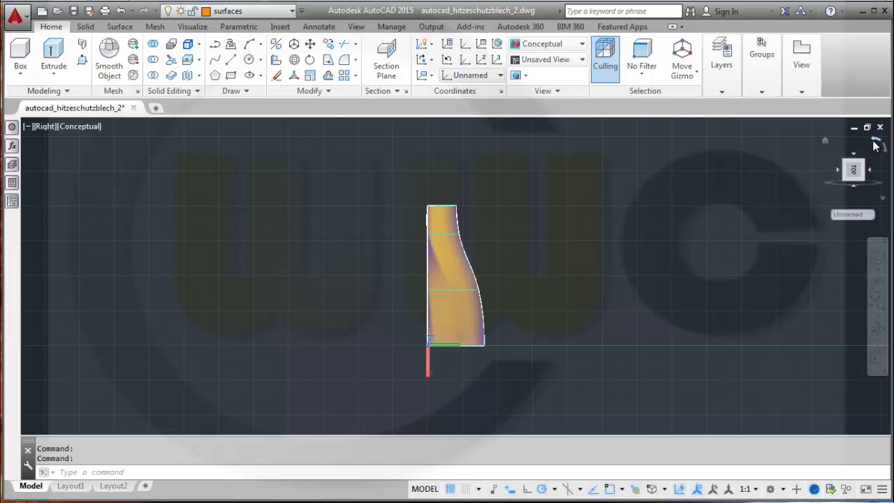
{"action": "left_click", "coordinate": [876, 141]}
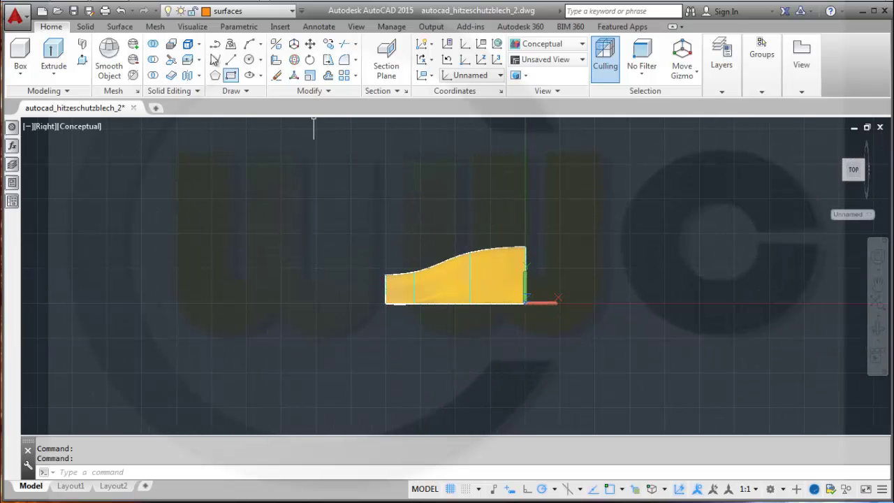
- Make sketches the current layer and turn off the surfaces layer
{"action": "left_click", "coordinate": [293, 11]}
{"action": "left_click", "coordinate": [224, 43]}
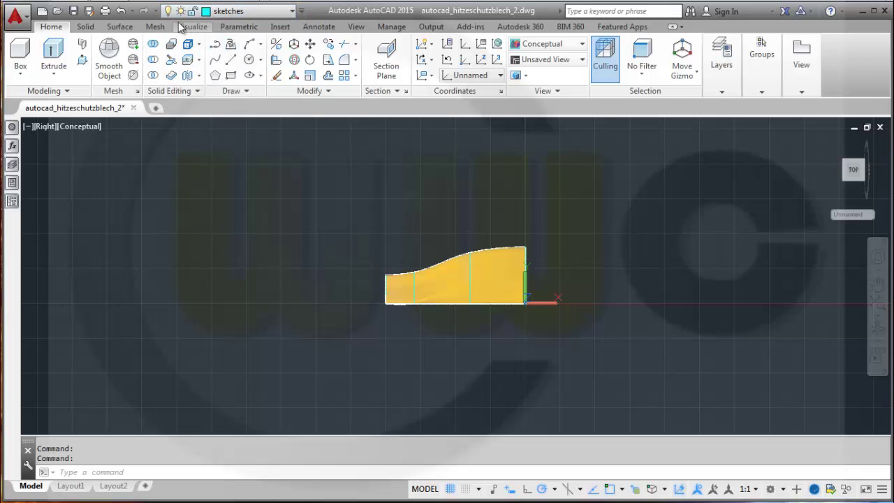
{"action": "left_click", "coordinate": [293, 11]}
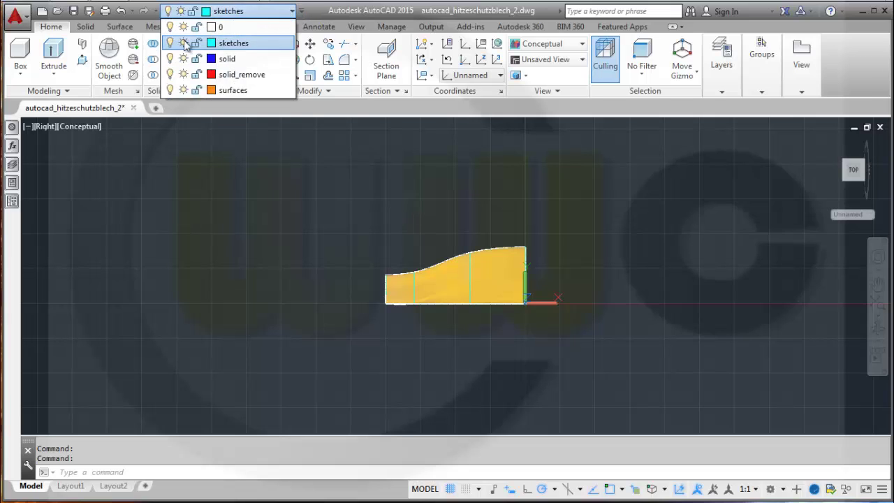
{"action": "left_click", "coordinate": [169, 90]}
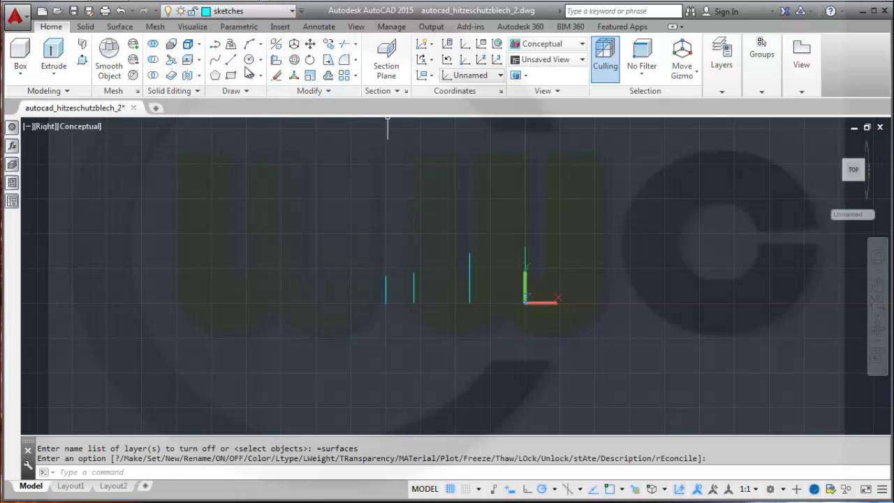
- Draw a 1000-long horizontal line from point 0,100 in the negative X direction across the profiles
{"action": "left_click", "coordinate": [232, 63]}
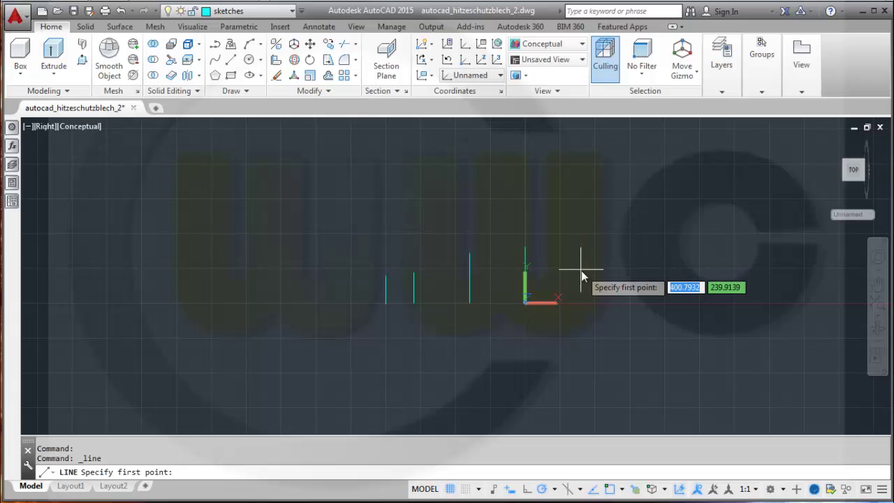
{"action": "type", "text": "0"}
{"action": "key", "text": "Tab"}
{"action": "type", "text": "100"}
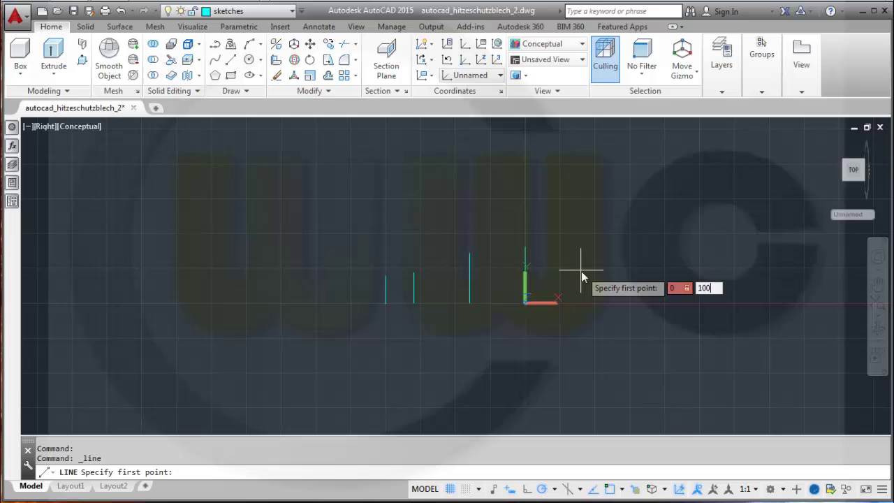
{"action": "key", "text": "Return"}
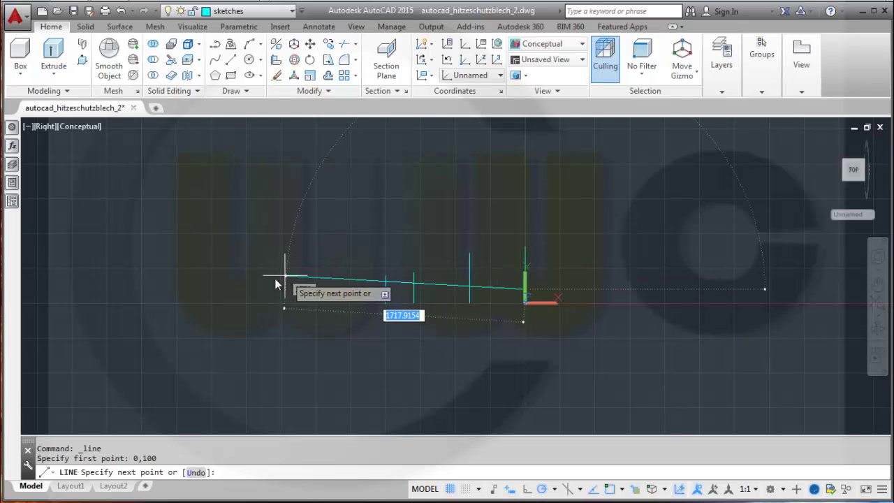
{"action": "type", "text": "10"}
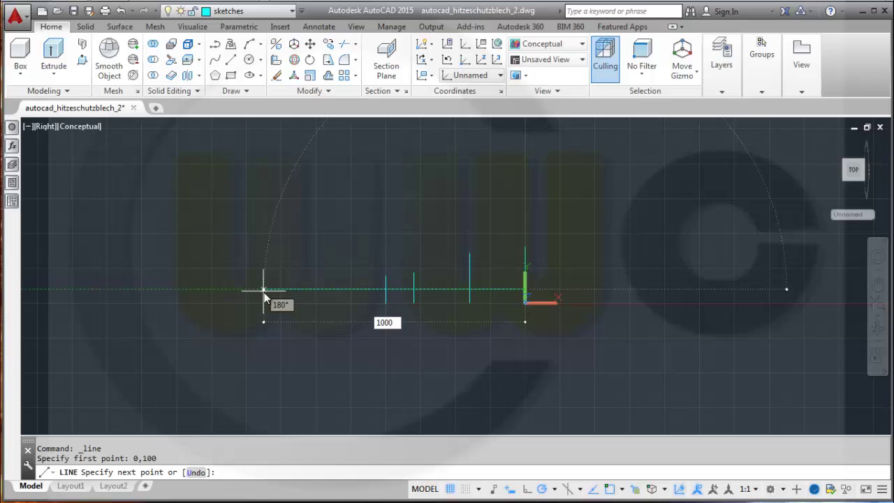
{"action": "type", "text": "00"}
{"action": "key", "text": "Return"}
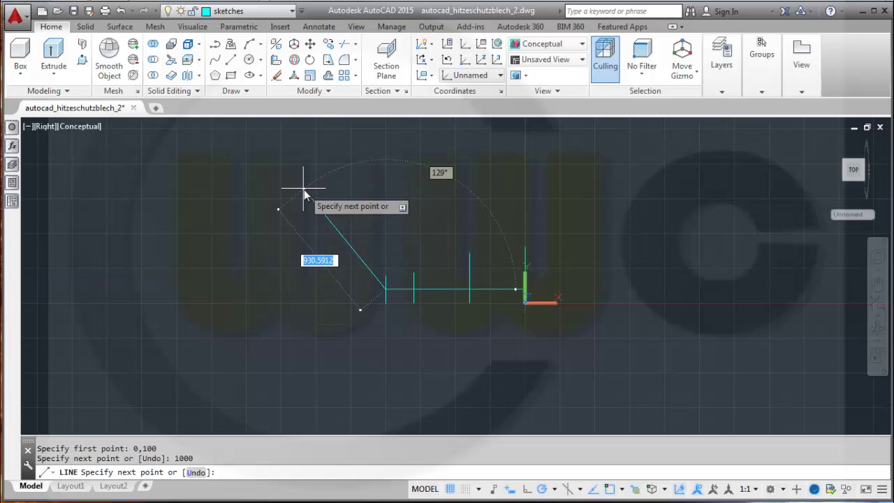
{"action": "key", "text": "Escape"}
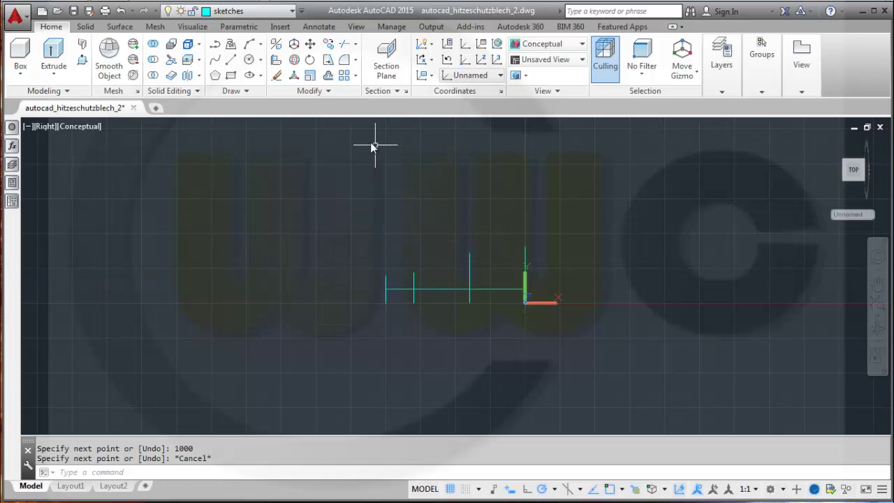
- Offset the horizontal line by 50 towards the X axis
{"action": "left_click", "coordinate": [328, 76]}
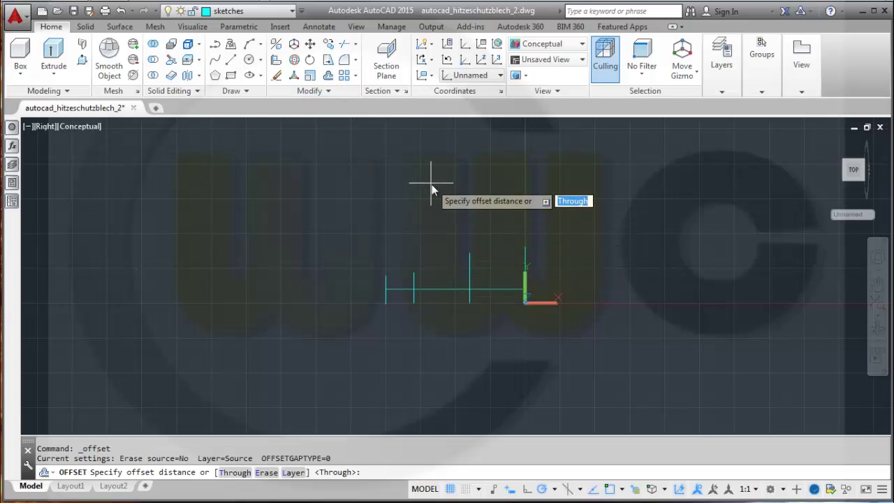
{"action": "type", "text": "50"}
{"action": "key", "text": "Return"}
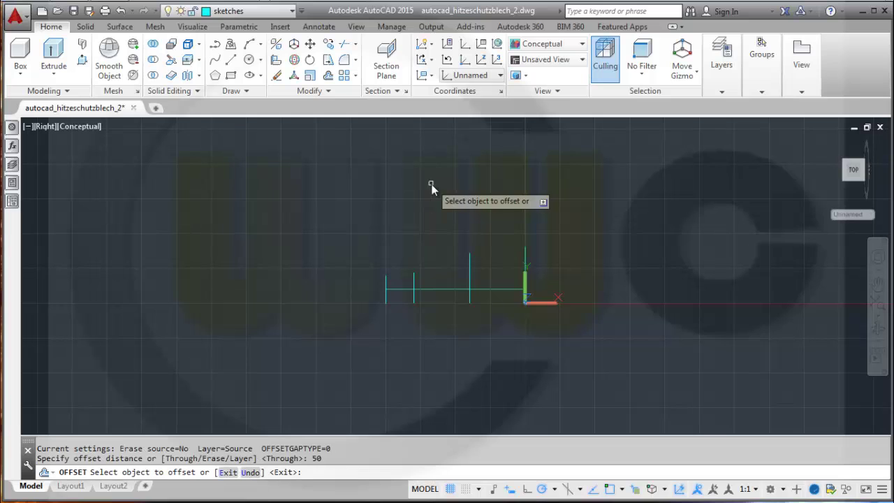
{"action": "left_click", "coordinate": [448, 289]}
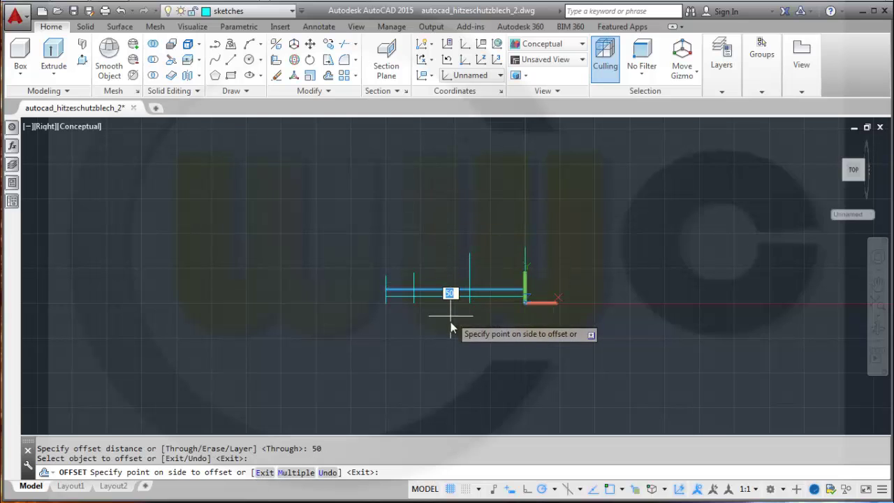
{"action": "left_click", "coordinate": [451, 322]}
{"action": "key", "text": "Escape"}
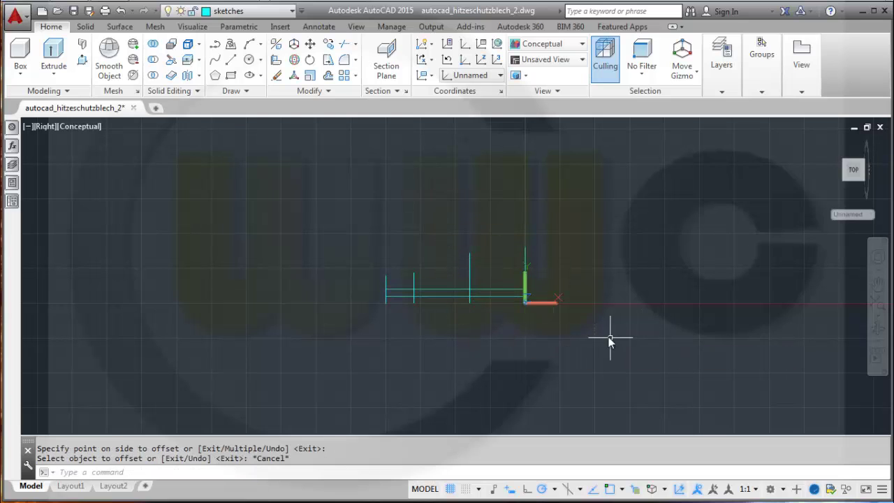
- Draw two circles of radius 200, one below and one above the pair of horizontal lines
{"action": "left_click", "coordinate": [249, 59]}
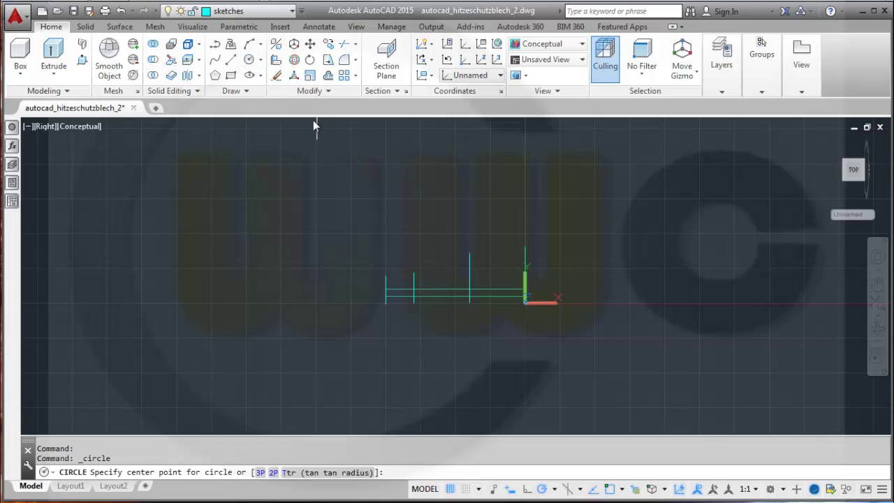
{"action": "left_click", "coordinate": [421, 343]}
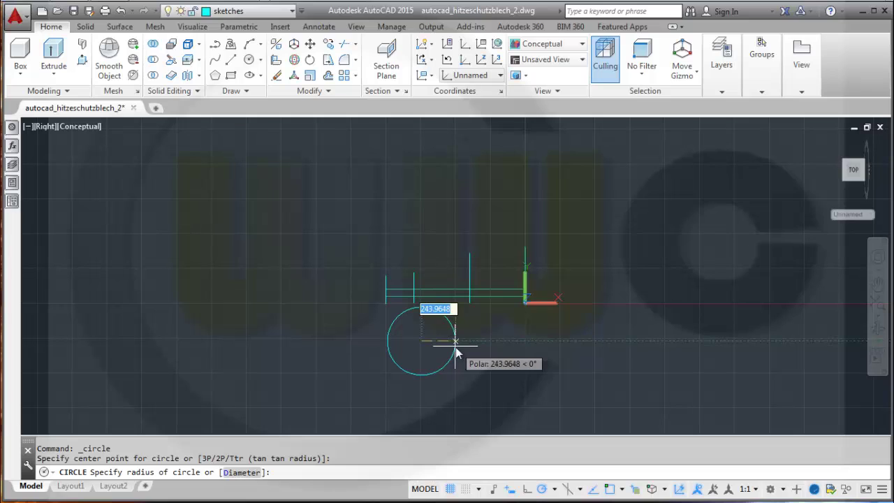
{"action": "type", "text": "200"}
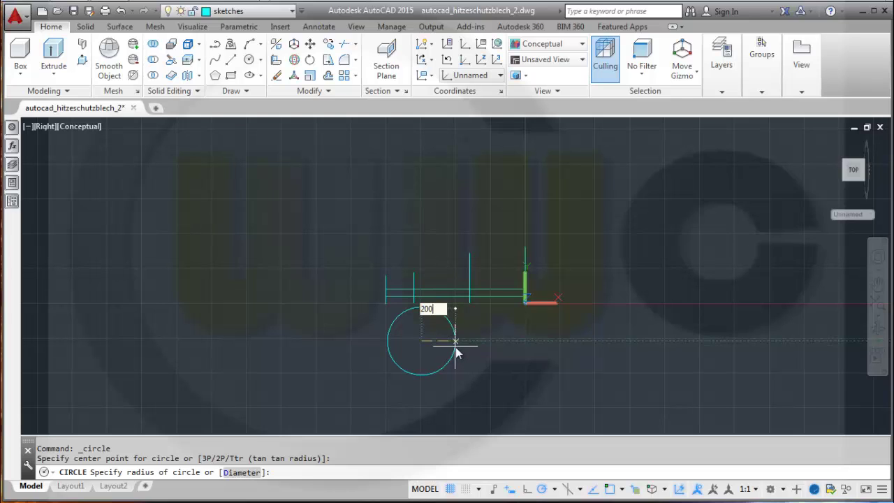
{"action": "key", "text": "Return"}
{"action": "key", "text": "Return"}
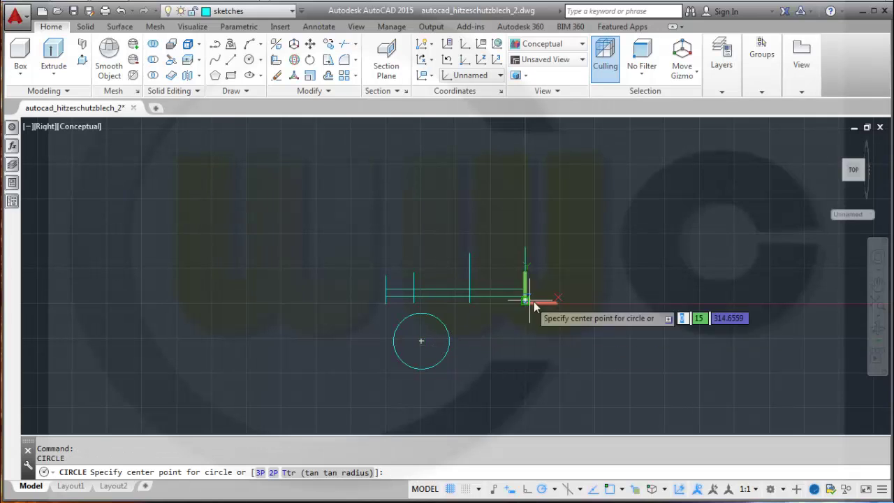
{"action": "left_click", "coordinate": [474, 233]}
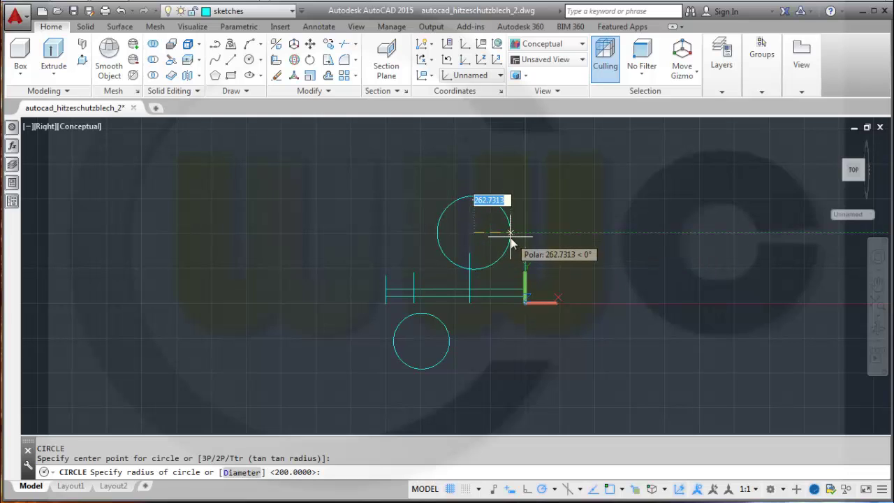
{"action": "type", "text": "200"}
{"action": "key", "text": "Return"}
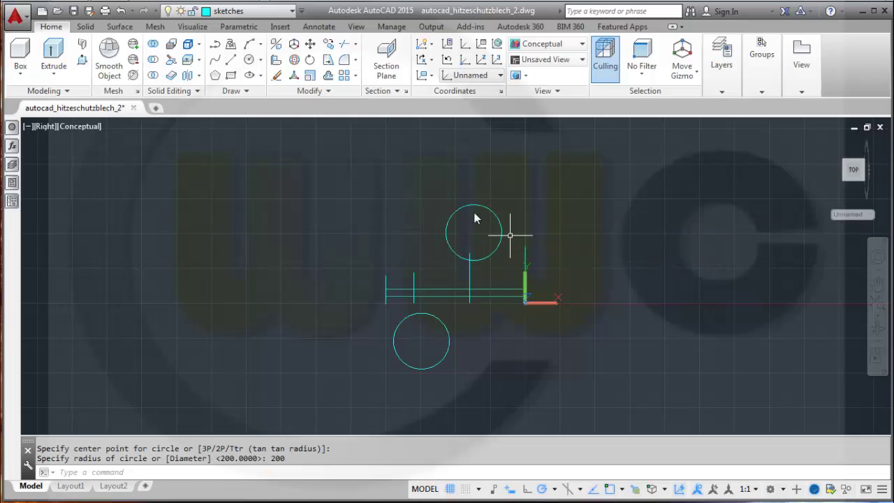
- Apply Fix constraints to both endpoints of each horizontal line and hide all geometric constraint markers
{"action": "left_click", "coordinate": [245, 31]}
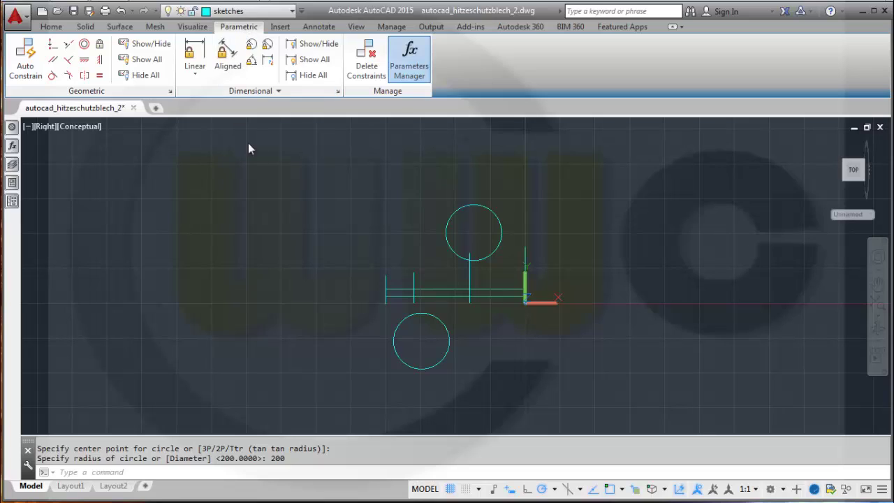
{"action": "left_click", "coordinate": [99, 43]}
{"action": "left_click", "coordinate": [395, 301]}
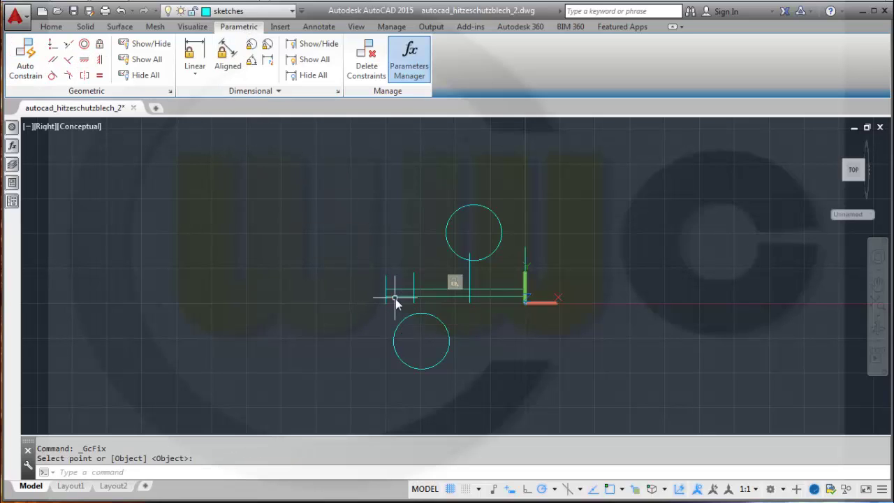
{"action": "key", "text": "Return"}
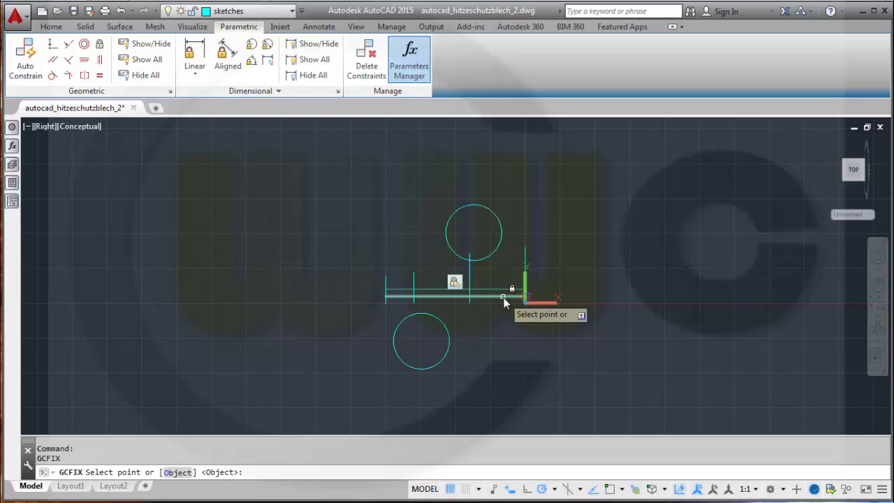
{"action": "left_click", "coordinate": [504, 297]}
{"action": "key", "text": "Return"}
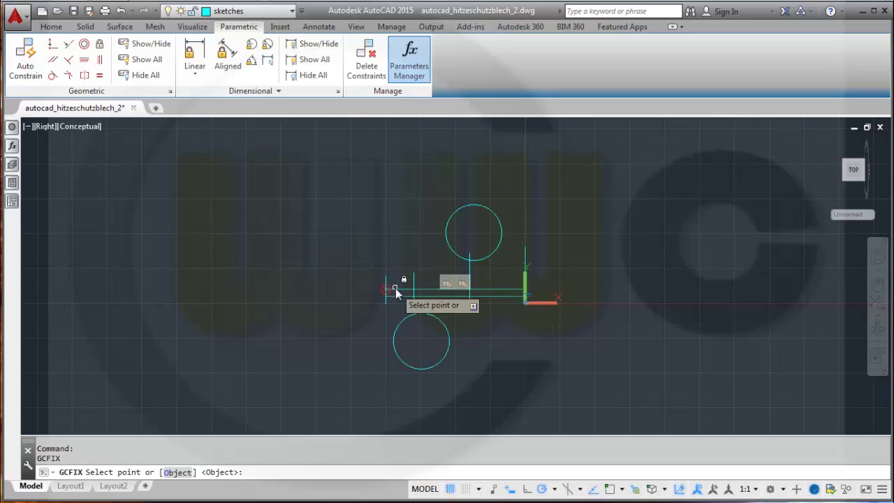
{"action": "left_click", "coordinate": [395, 288]}
{"action": "key", "text": "Return"}
{"action": "left_click", "coordinate": [506, 294]}
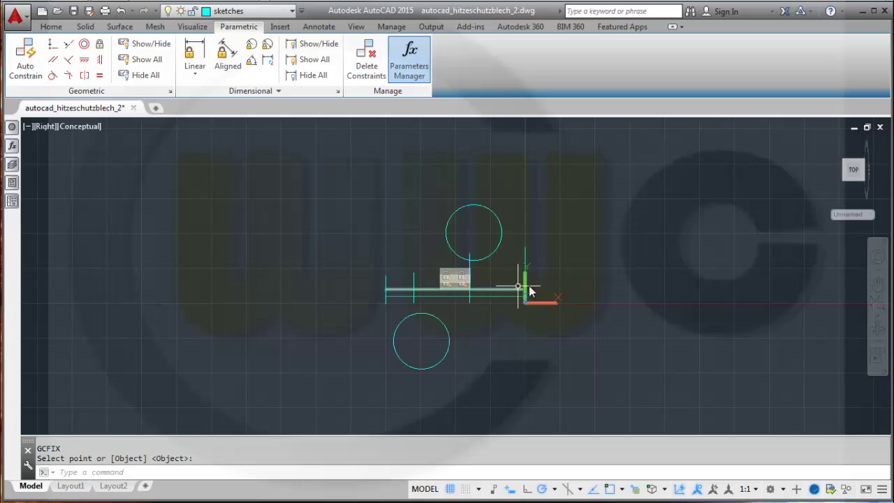
{"action": "key", "text": "Escape"}
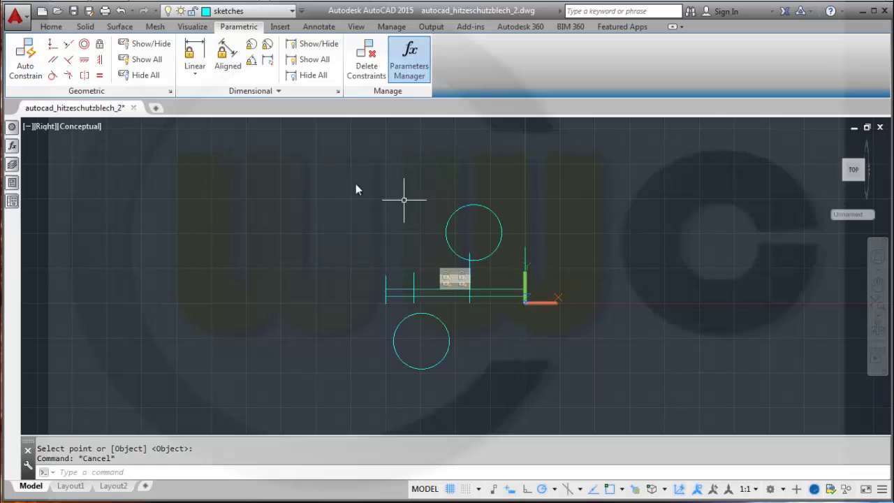
{"action": "left_click", "coordinate": [146, 76]}
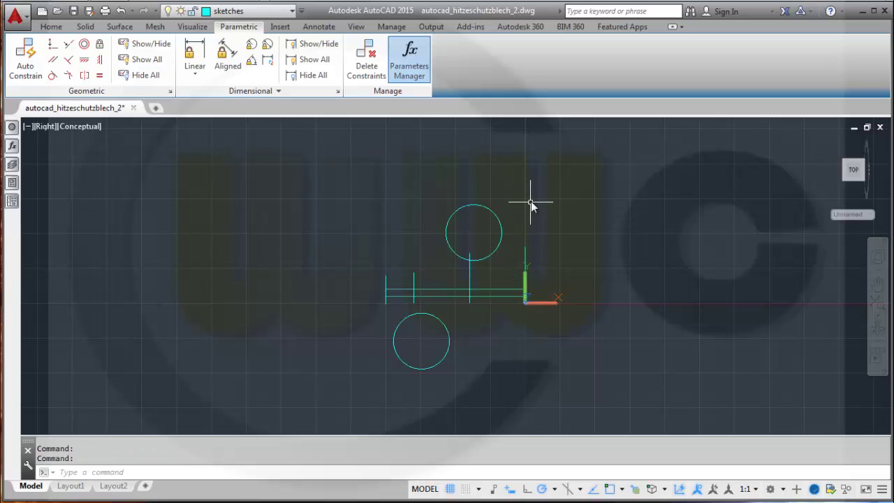
- Move the upper circle below the horizontal lines, between the other circle and the UCS origin
{"action": "left_click", "coordinate": [486, 251]}
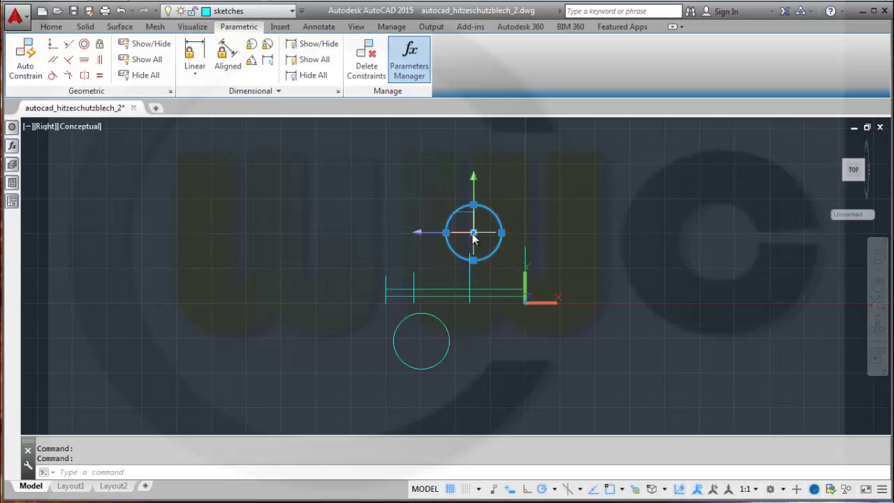
{"action": "left_click", "coordinate": [474, 233]}
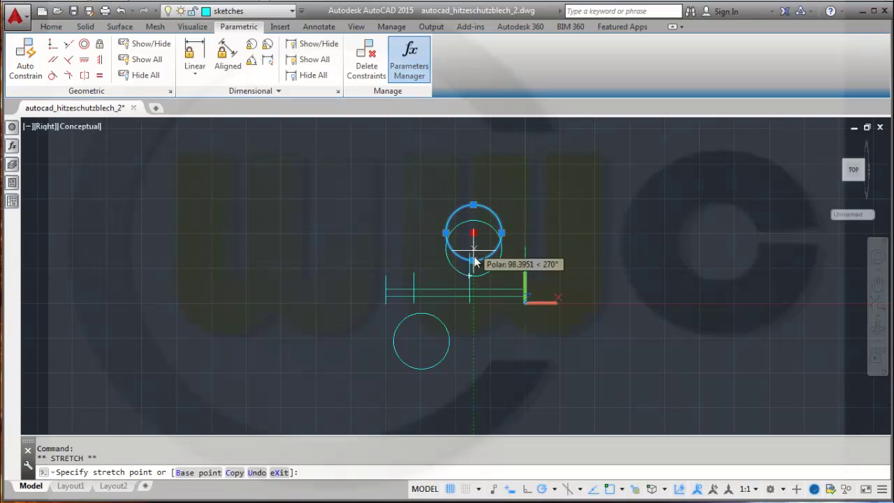
{"action": "left_click", "coordinate": [484, 319]}
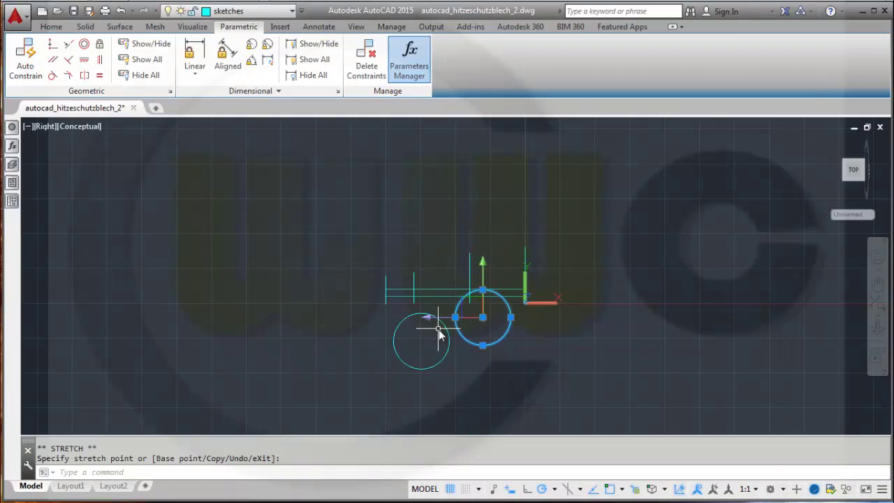
{"action": "left_click", "coordinate": [397, 331]}
{"action": "key", "text": "Escape"}
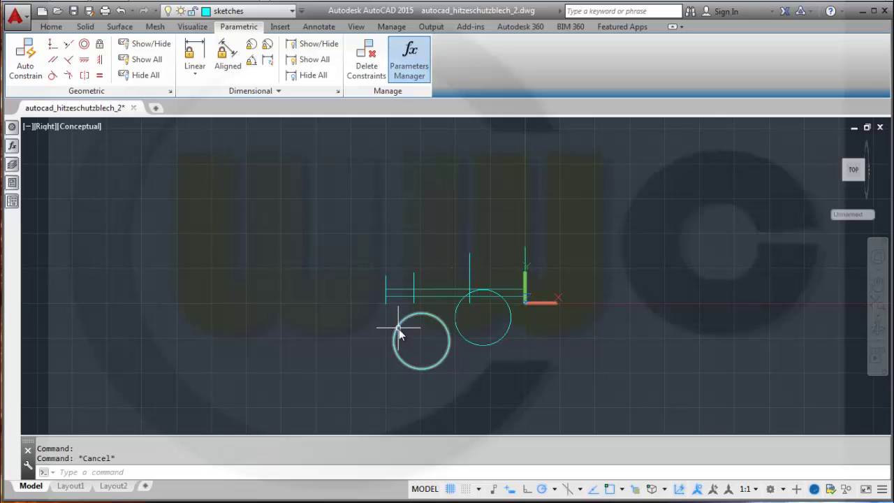
- Move the circle farther from the UCS origin to above the pair of horizontal lines
{"action": "left_click", "coordinate": [399, 328]}
{"action": "left_click", "coordinate": [421, 340]}
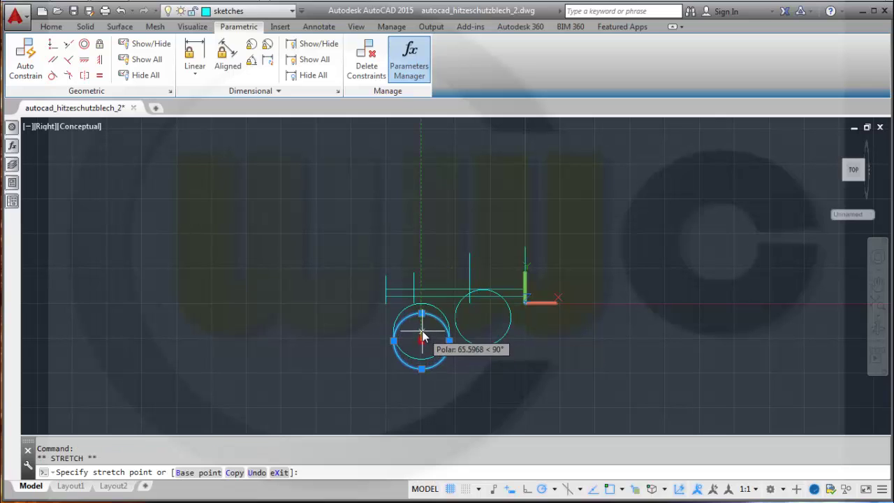
{"action": "left_click", "coordinate": [437, 271]}
{"action": "key", "text": "Escape"}
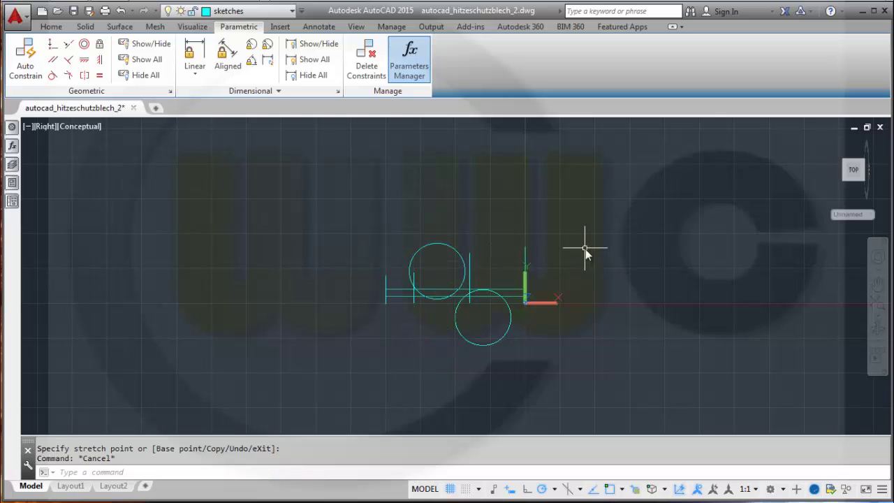
- Apply diameter constraints of 400 to both circles and hide all dimensional constraints
{"action": "left_click", "coordinate": [252, 45]}
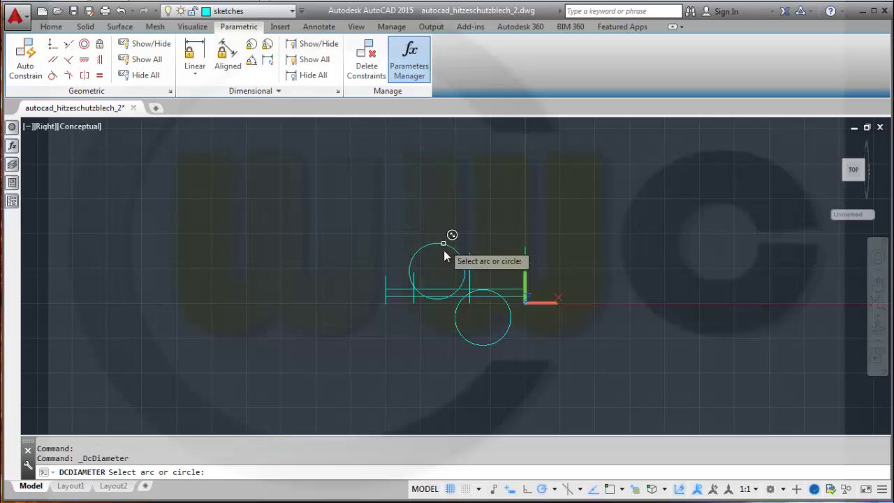
{"action": "left_click", "coordinate": [443, 246]}
{"action": "left_click", "coordinate": [443, 217]}
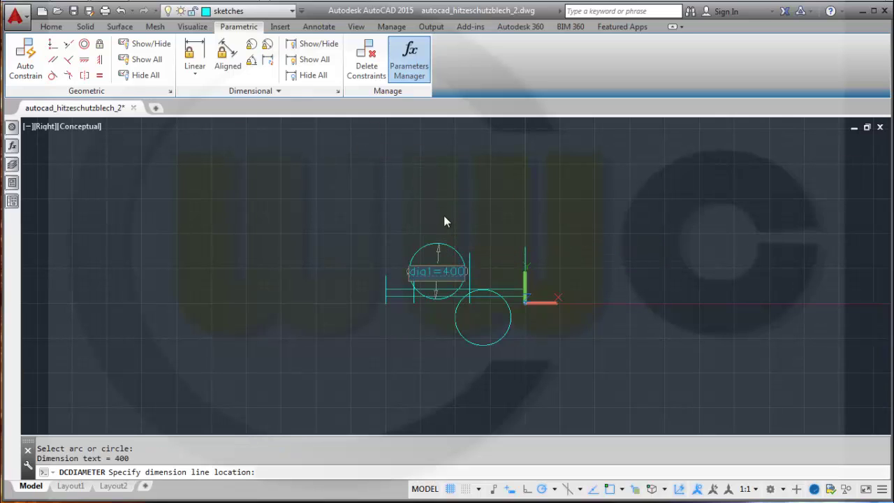
{"action": "key", "text": "Return"}
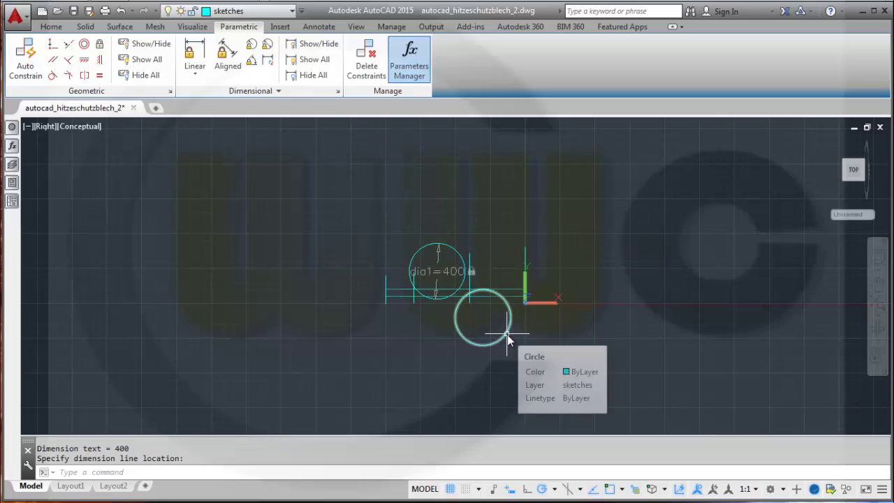
{"action": "key", "text": "Return"}
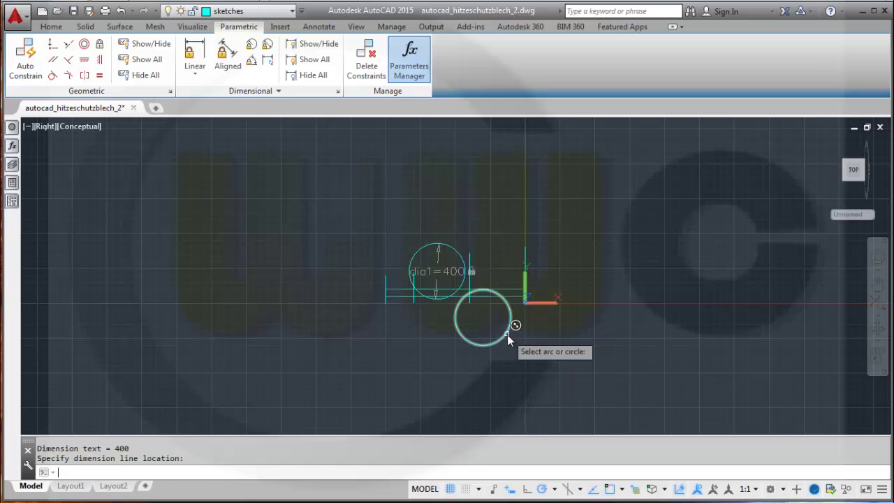
{"action": "left_click", "coordinate": [507, 335]}
{"action": "left_click", "coordinate": [517, 355]}
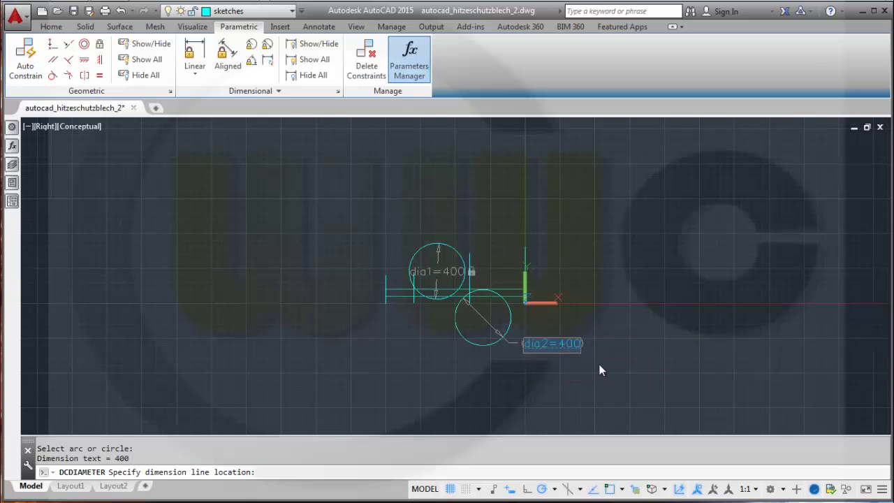
{"action": "key", "text": "Return"}
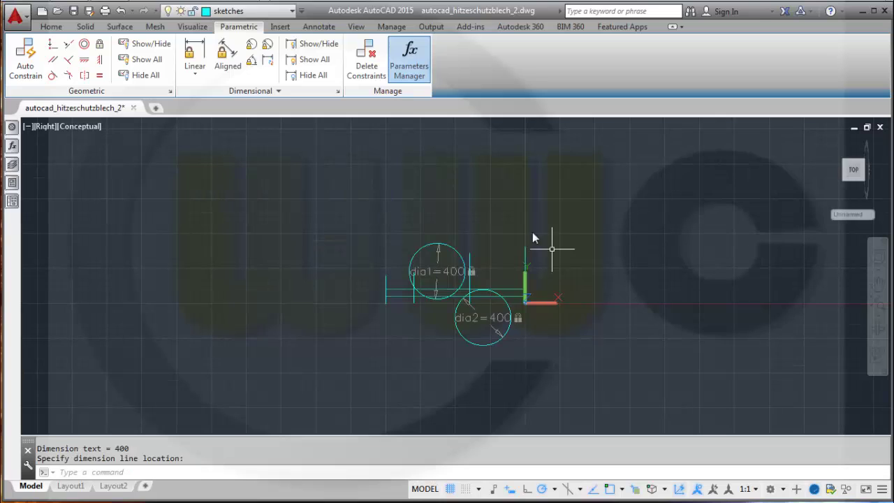
{"action": "left_click", "coordinate": [313, 78]}
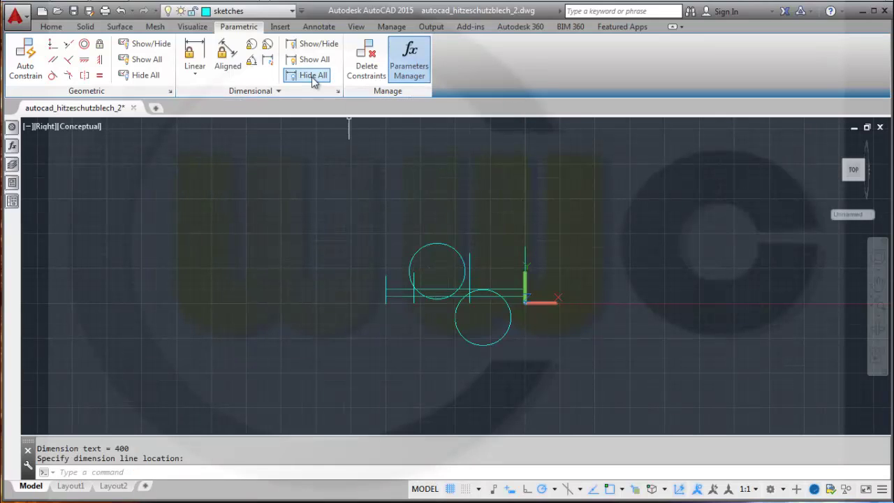
- Constrain the upper circle tangent to the lower horizontal line and the lower circle tangent to the upper horizontal line
{"action": "left_click", "coordinate": [52, 76]}
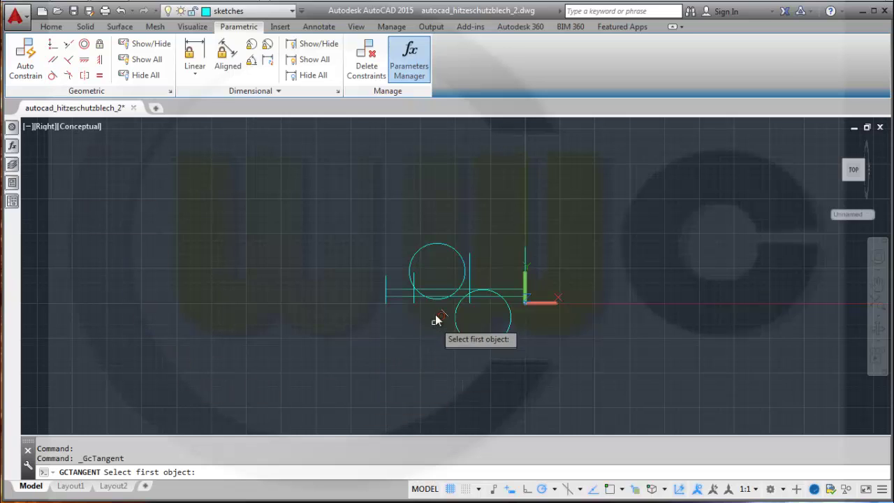
{"action": "scroll", "coordinate": [437, 327], "scroll_direction": "up", "scroll_amount": 3}
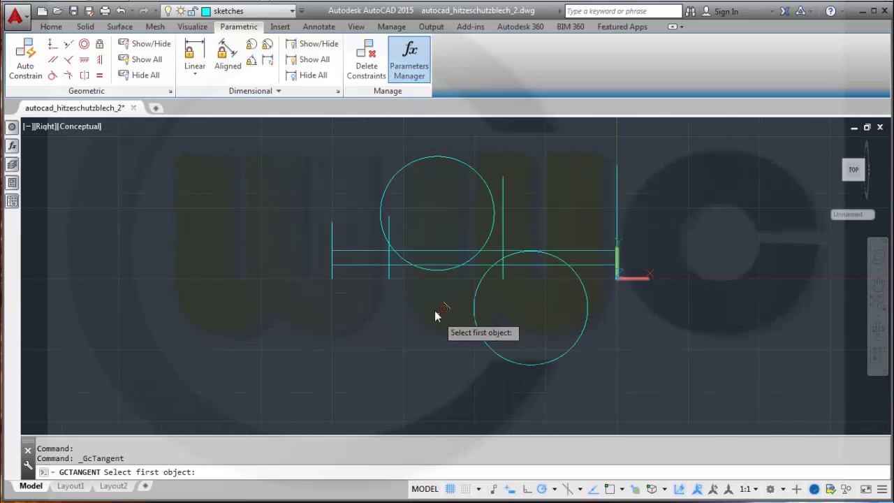
{"action": "left_click", "coordinate": [439, 271]}
{"action": "left_click", "coordinate": [440, 265]}
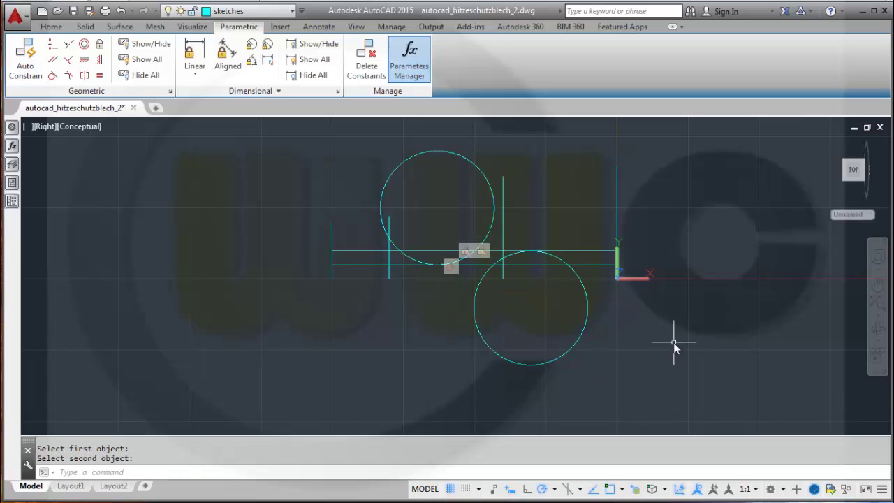
{"action": "key", "text": "Return"}
{"action": "left_click", "coordinate": [564, 262]}
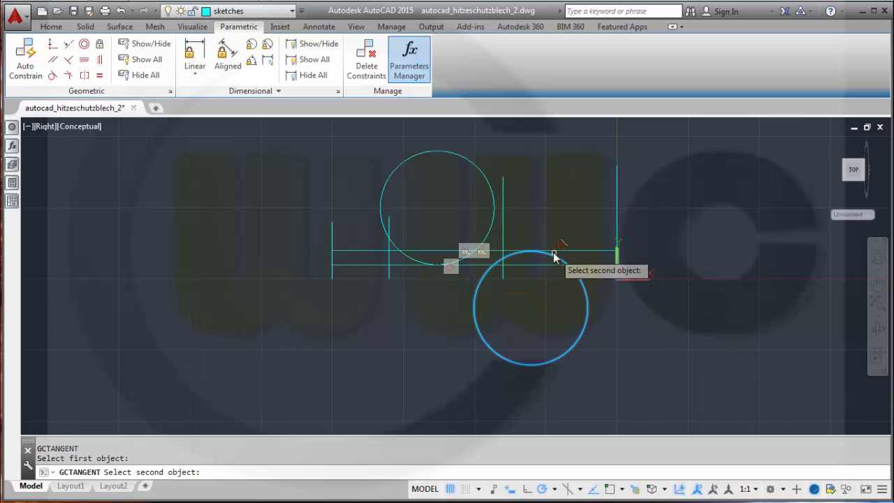
{"action": "left_click", "coordinate": [512, 252]}
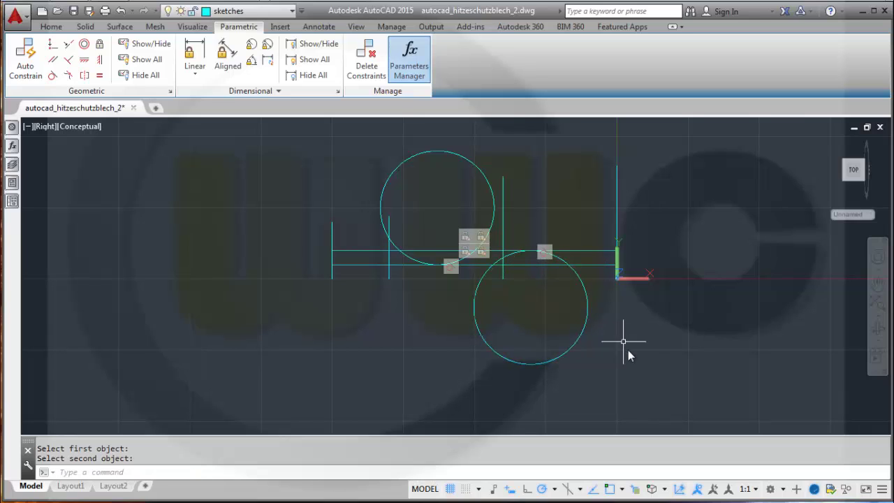
- Hide the geometric constraint markers and constrain the two circles tangent to each other
{"action": "key", "text": "Return"}
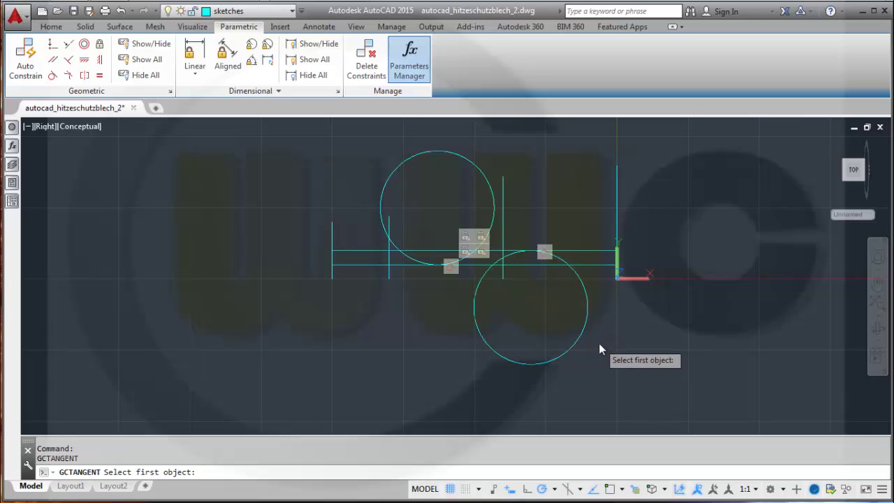
{"action": "key", "text": "Escape"}
{"action": "left_click", "coordinate": [139, 75]}
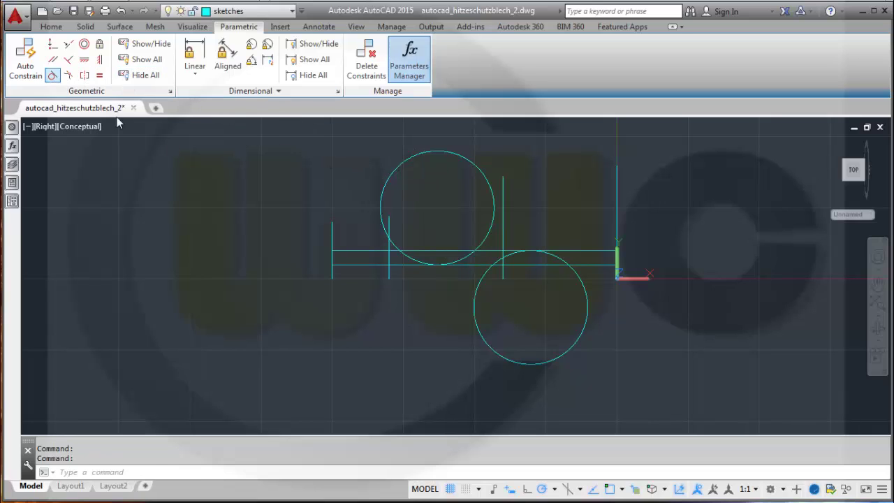
{"action": "left_click", "coordinate": [471, 256]}
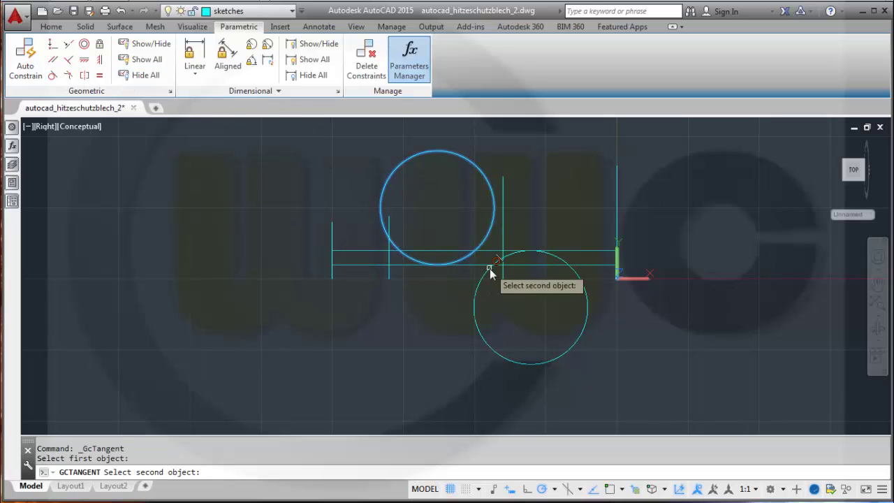
{"action": "left_click", "coordinate": [502, 265]}
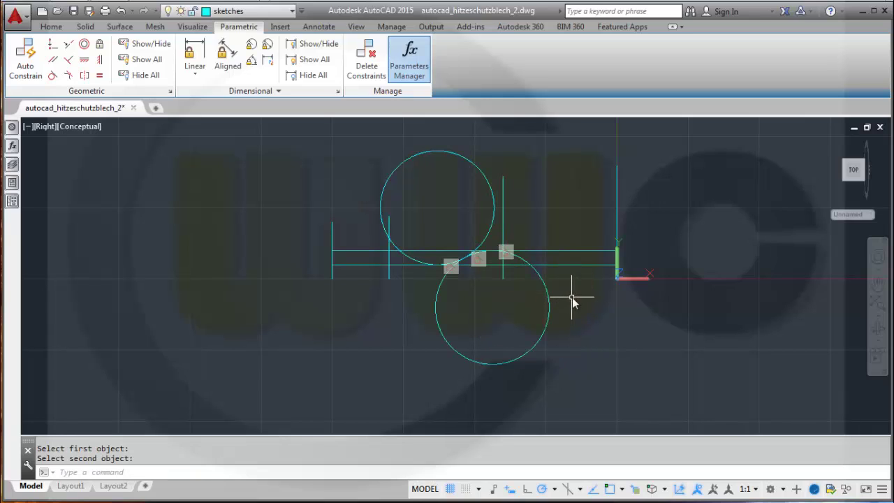
- Add a 400 linear dimensional constraint between the upper circle's center and the lower line's left endpoint, and hide all geometric constraint markers
{"action": "left_click", "coordinate": [195, 52]}
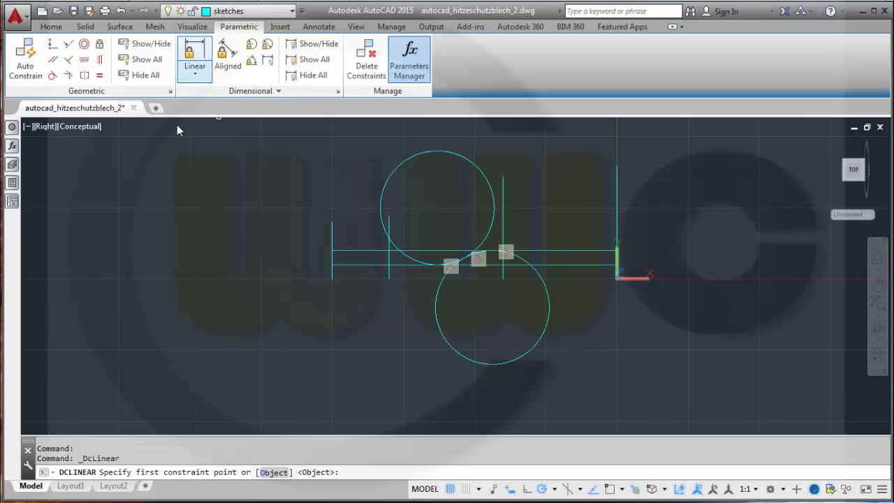
{"action": "left_click", "coordinate": [433, 152]}
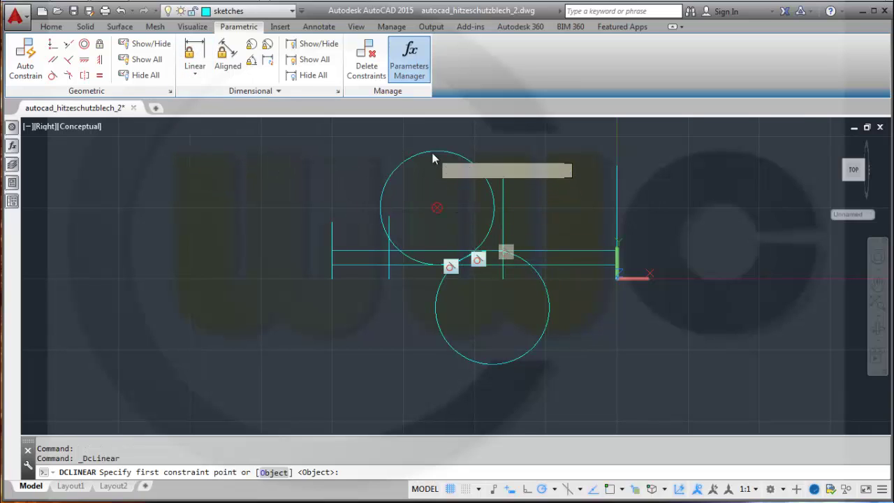
{"action": "left_click", "coordinate": [344, 266]}
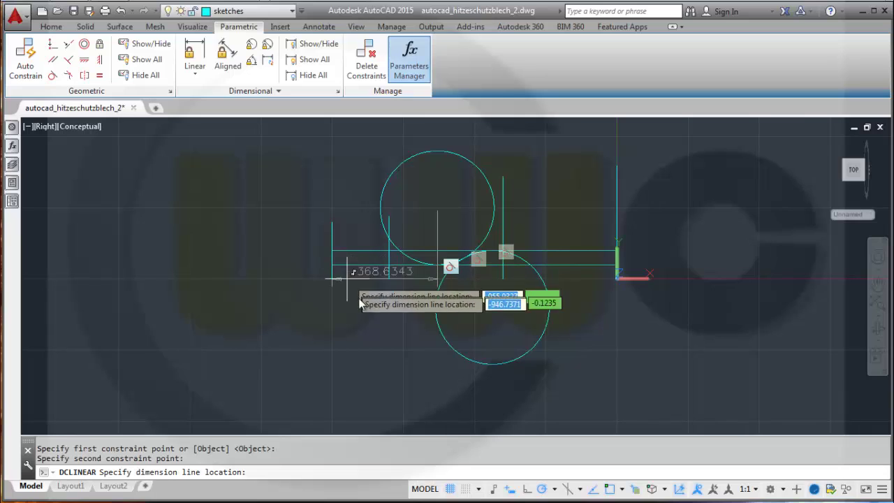
{"action": "left_click", "coordinate": [369, 352]}
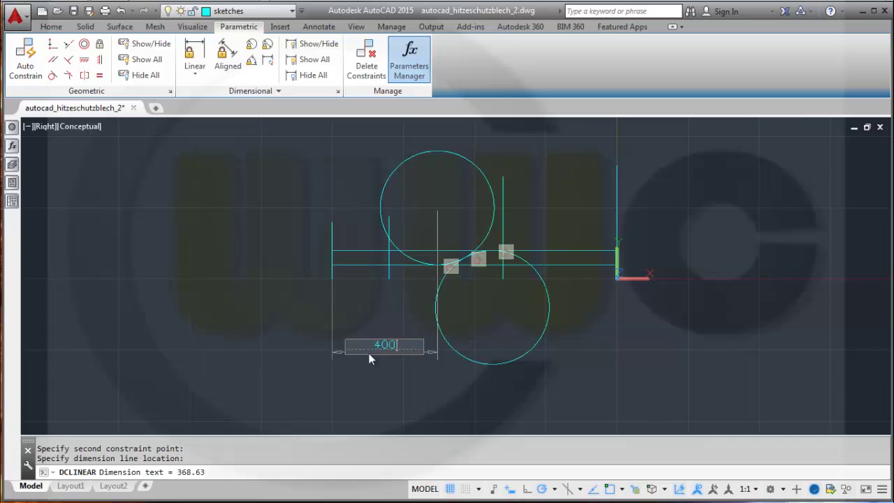
{"action": "type", "text": "400"}
{"action": "key", "text": "Return"}
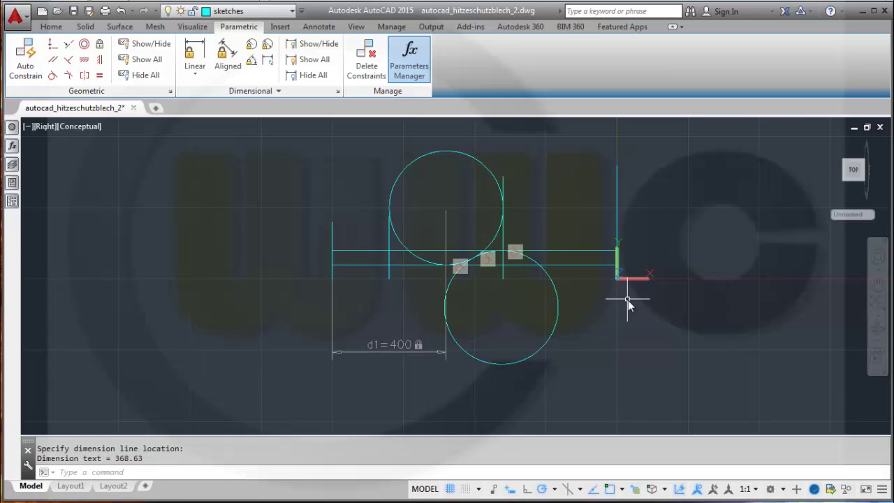
{"action": "key", "text": "Escape"}
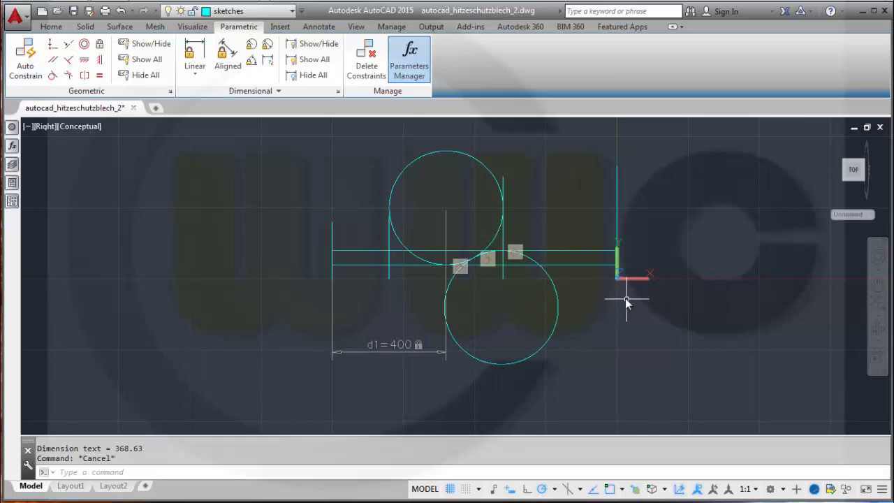
{"action": "left_click", "coordinate": [145, 75]}
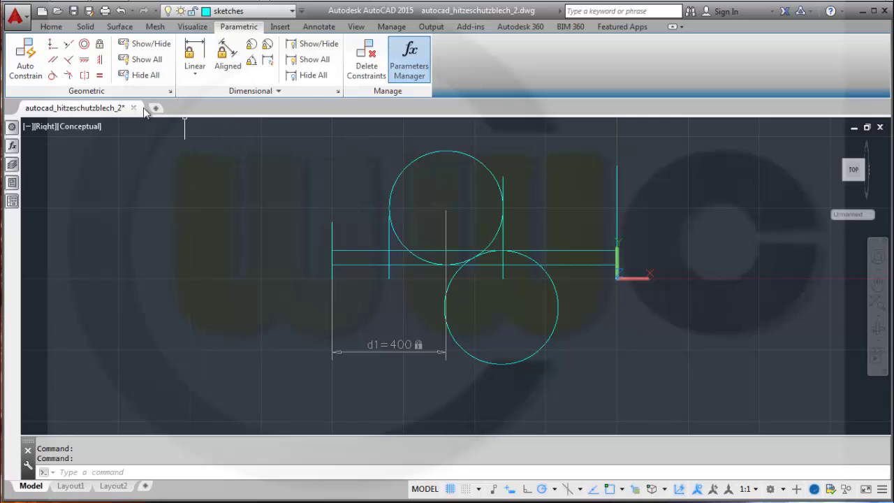
- With both lines and circles as cutting edges, trim away the upper circle outside the transition arc and the upper line's left portion
{"action": "left_click", "coordinate": [51, 27]}
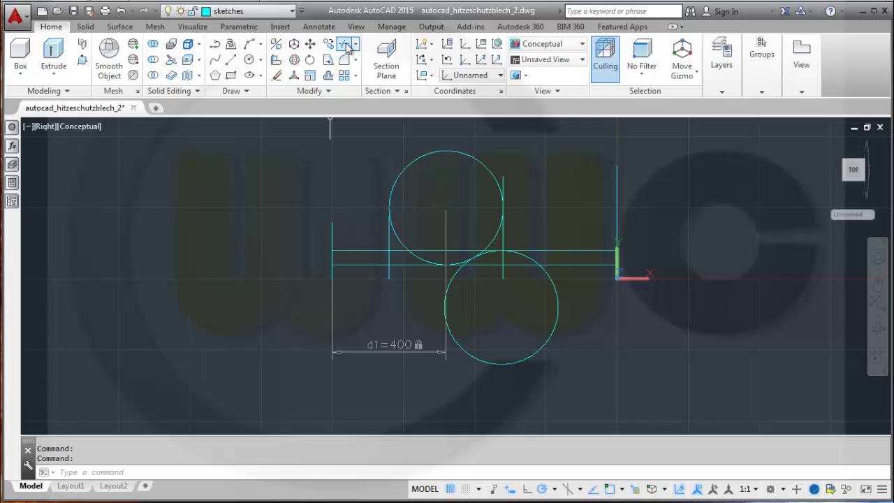
{"action": "left_click", "coordinate": [333, 62]}
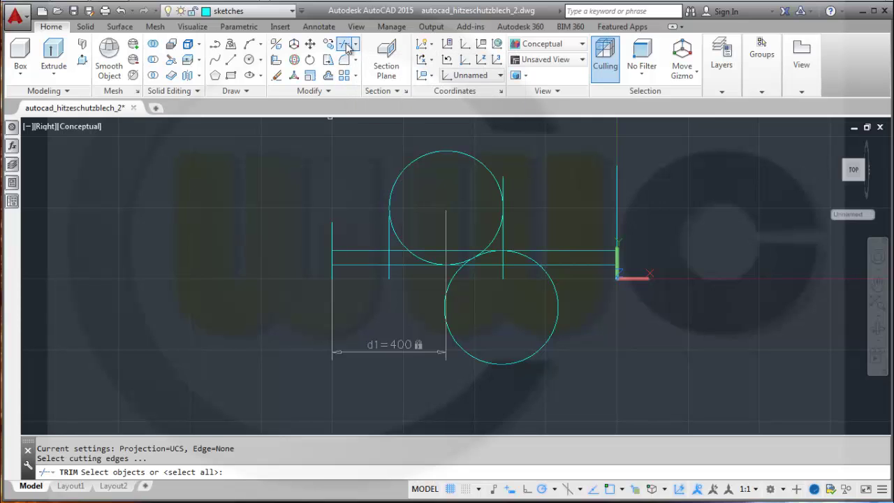
{"action": "left_click", "coordinate": [366, 250]}
{"action": "left_click", "coordinate": [368, 265]}
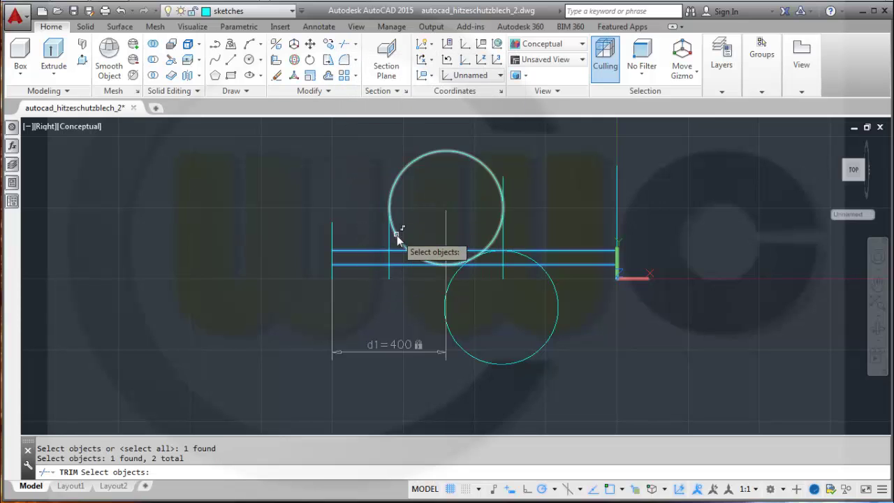
{"action": "left_click", "coordinate": [397, 227]}
{"action": "left_click", "coordinate": [455, 280]}
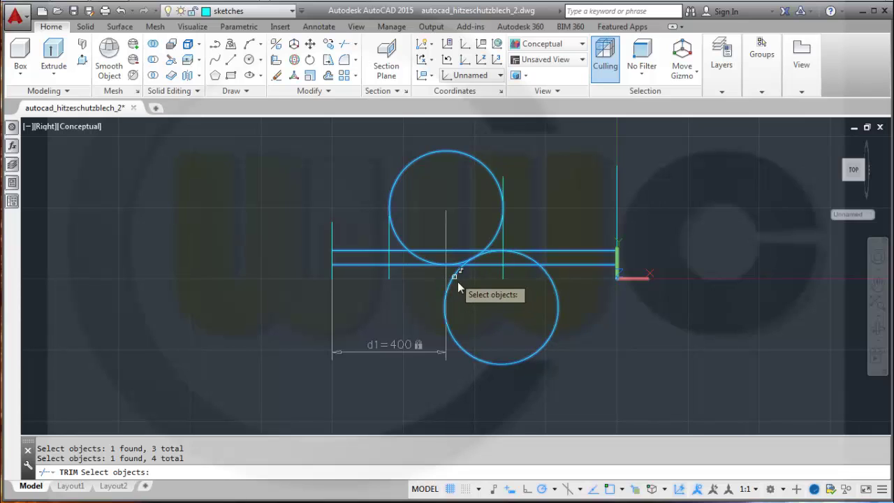
{"action": "key", "text": "Return"}
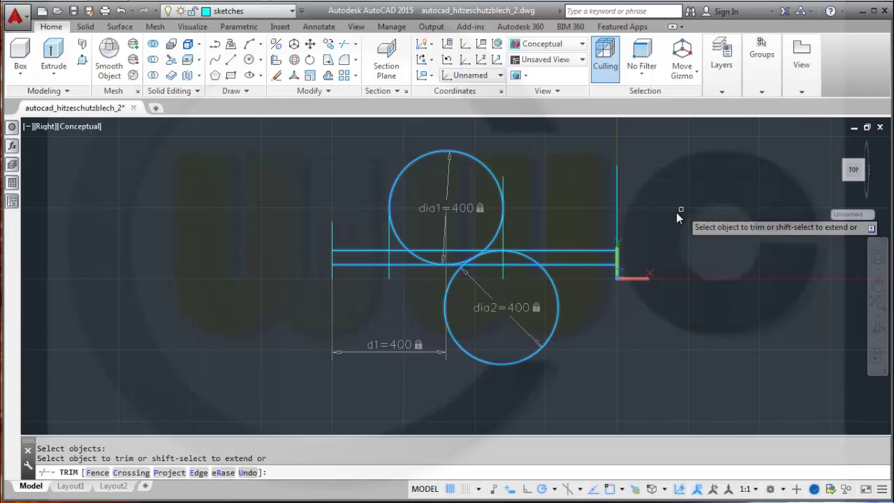
{"action": "left_click", "coordinate": [400, 180]}
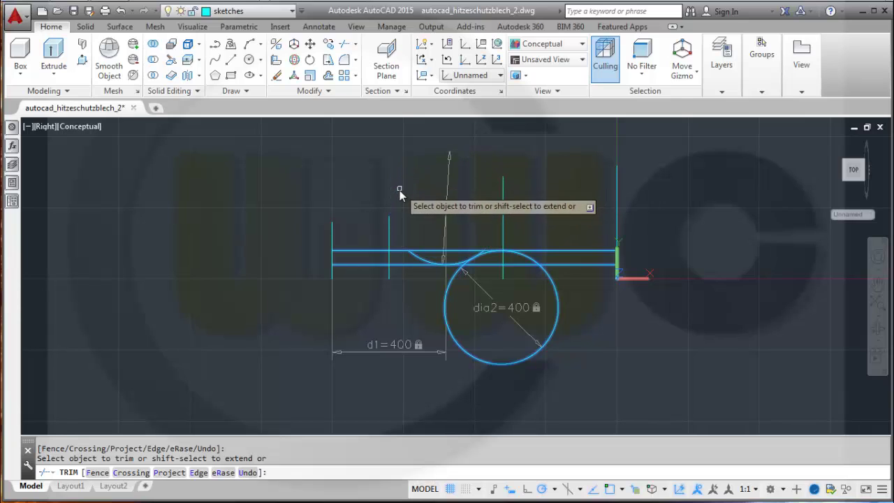
{"action": "left_click", "coordinate": [368, 251]}
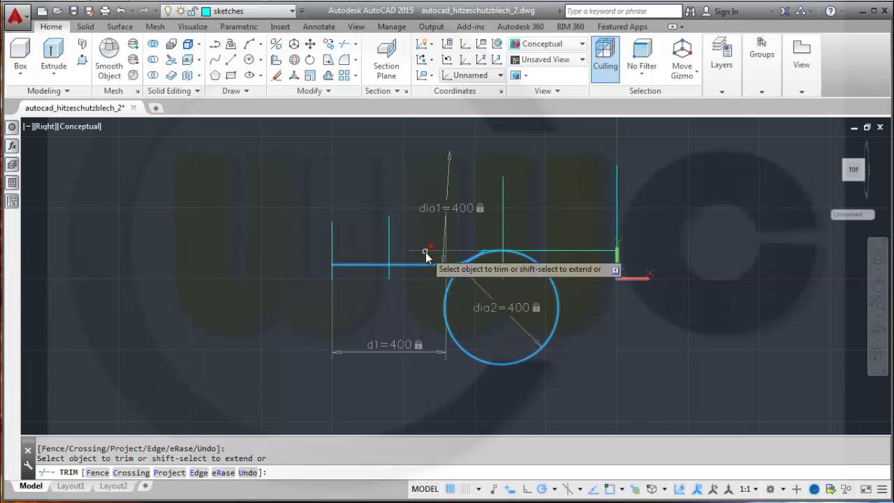
{"action": "left_click", "coordinate": [424, 253]}
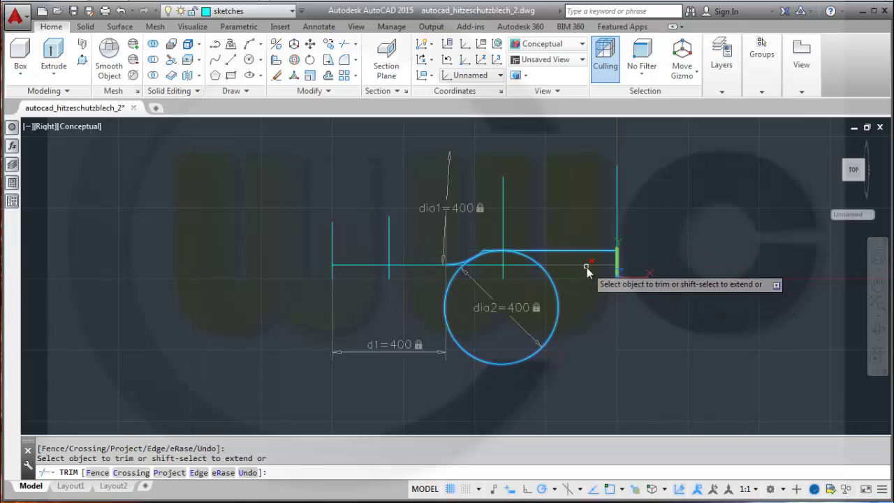
- Trim away the lower line's portion beyond the transition and the lower circle outside the transition arc
{"action": "left_click", "coordinate": [585, 266]}
{"action": "left_click", "coordinate": [556, 288]}
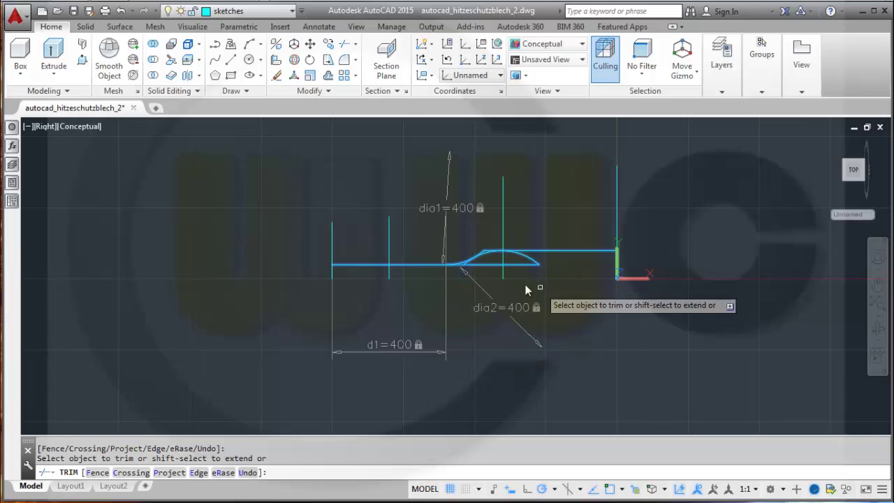
{"action": "left_click", "coordinate": [518, 264]}
{"action": "left_click", "coordinate": [530, 260]}
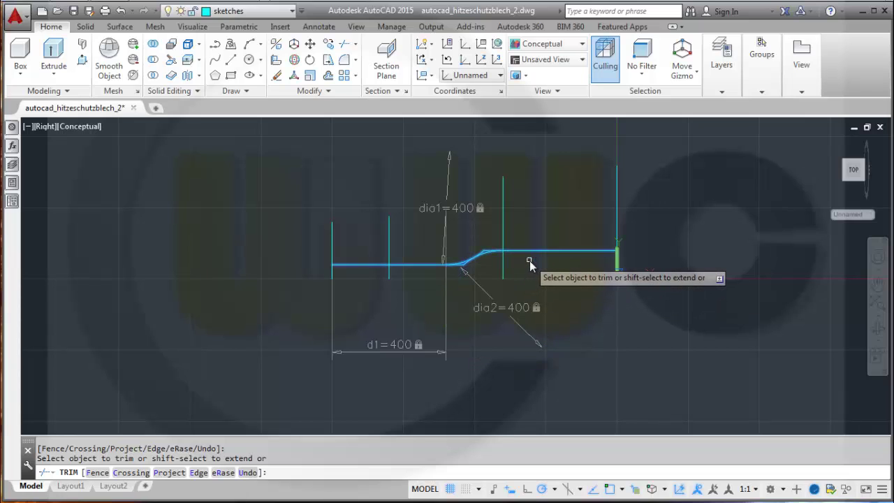
- Trim the leftover lower line stub and the lower circle's overhang below the tangent point, and finish trimming
{"action": "scroll", "coordinate": [499, 273], "scroll_direction": "up", "scroll_amount": 5}
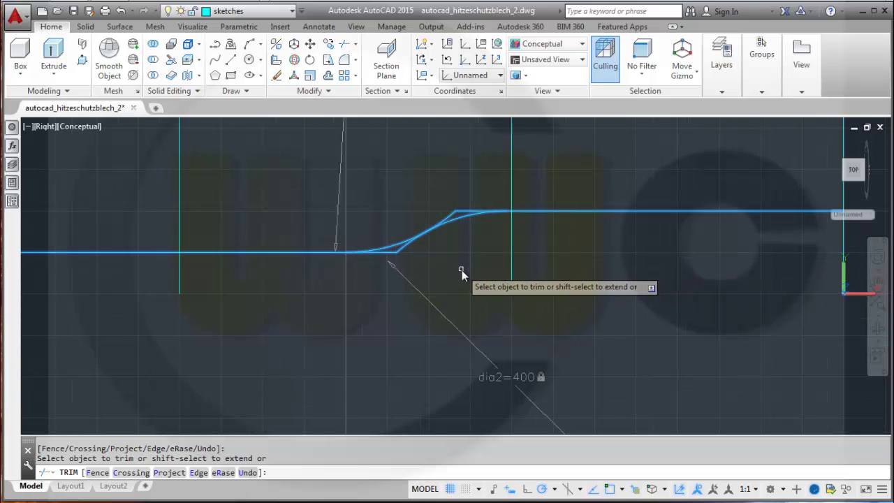
{"action": "left_click", "coordinate": [389, 256]}
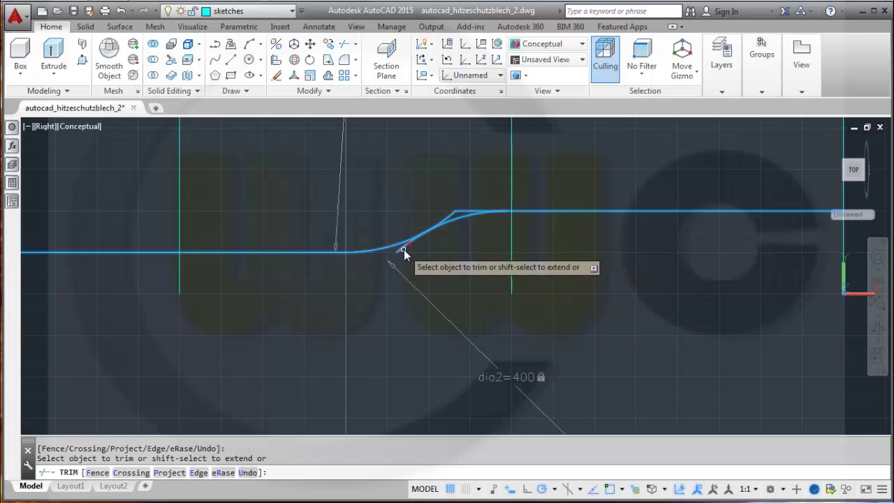
{"action": "left_click", "coordinate": [403, 250]}
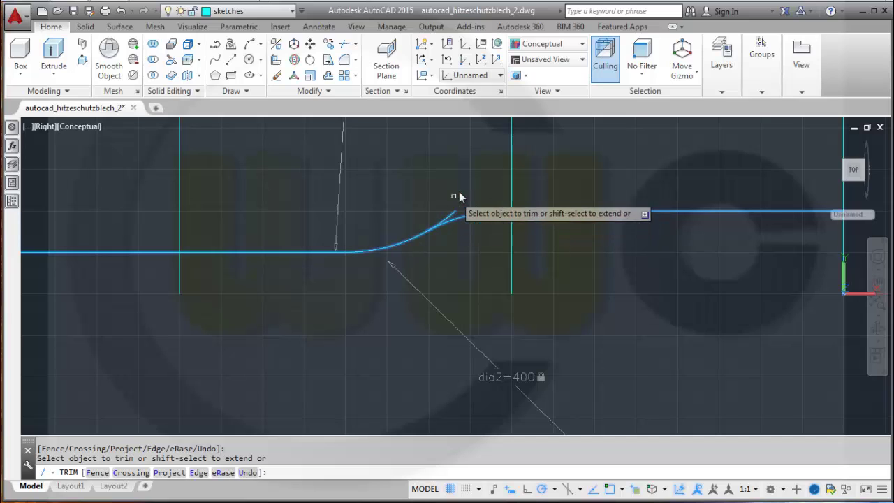
{"action": "key", "text": "Escape"}
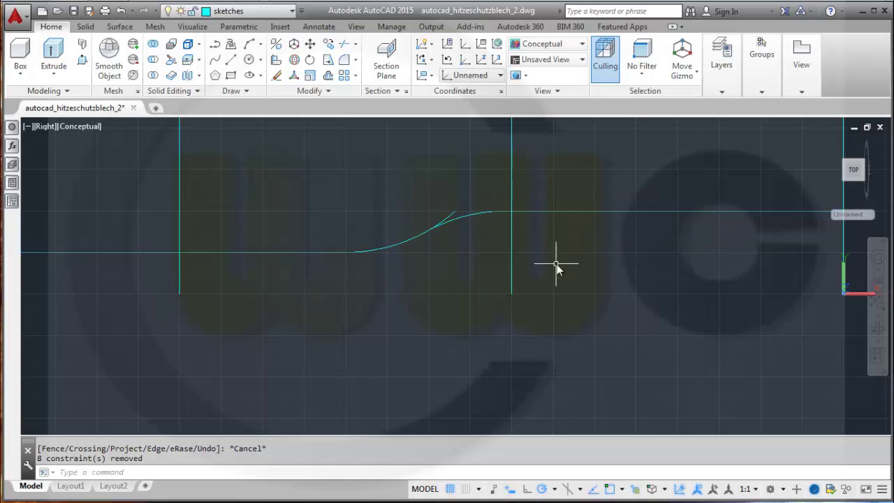
- Regenerate the drawing display with the REGEN command
{"action": "type", "text": "reg"}
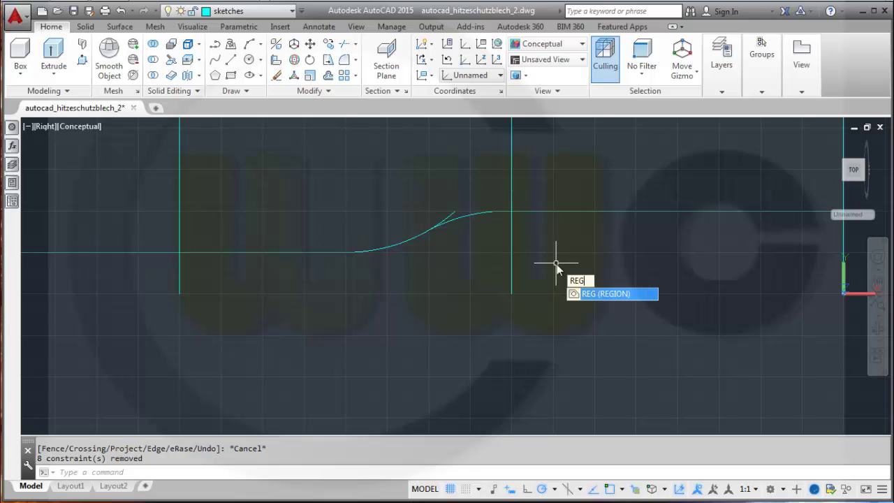
{"action": "type", "text": "en"}
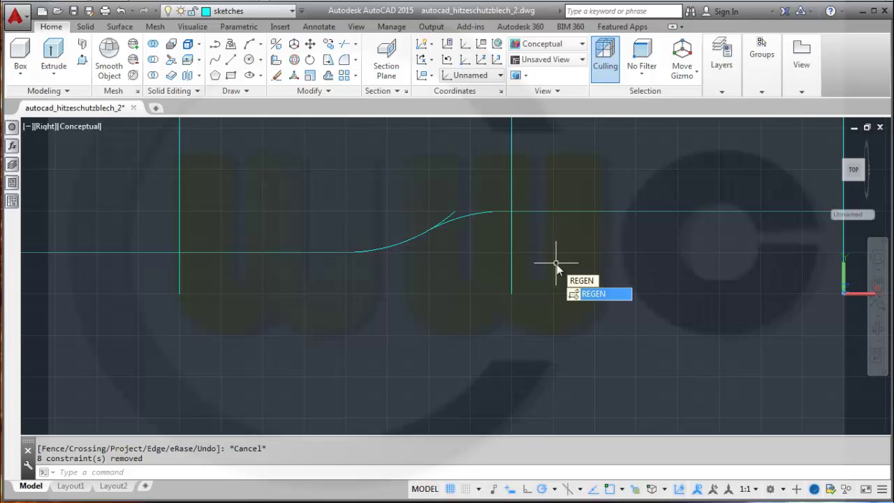
{"action": "key", "text": "Return"}
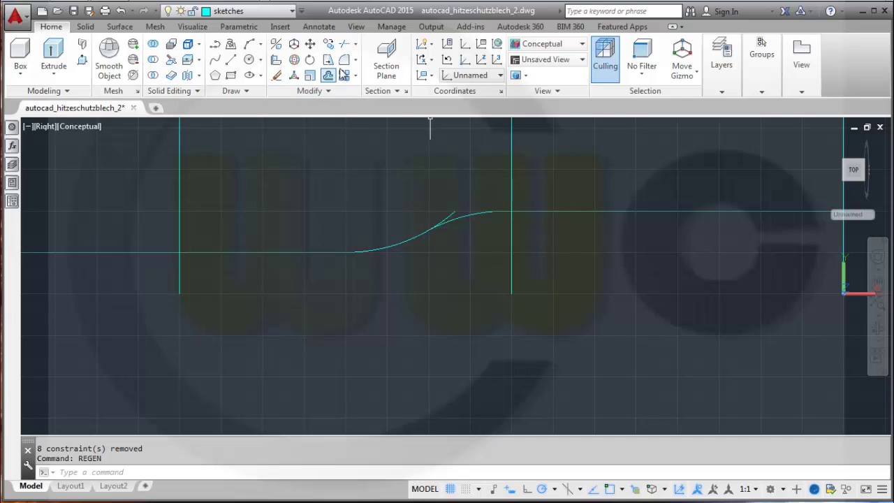
{"action": "left_click", "coordinate": [344, 44]}
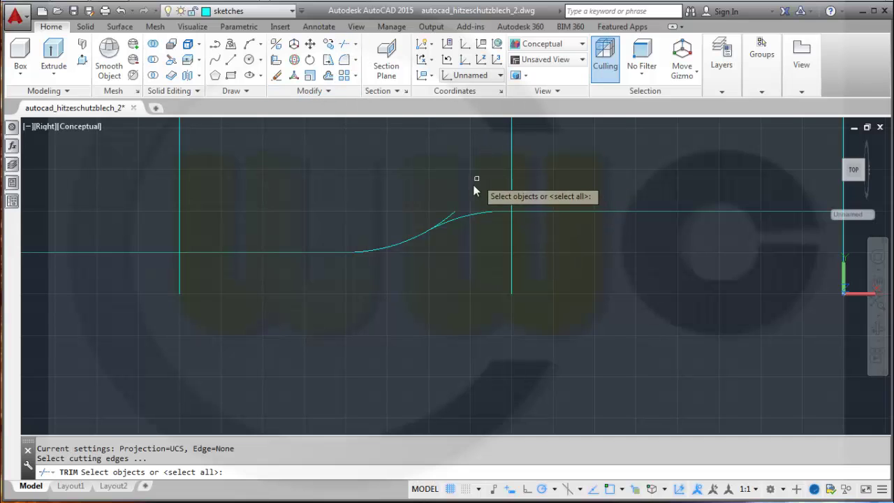
{"action": "left_click", "coordinate": [606, 331]}
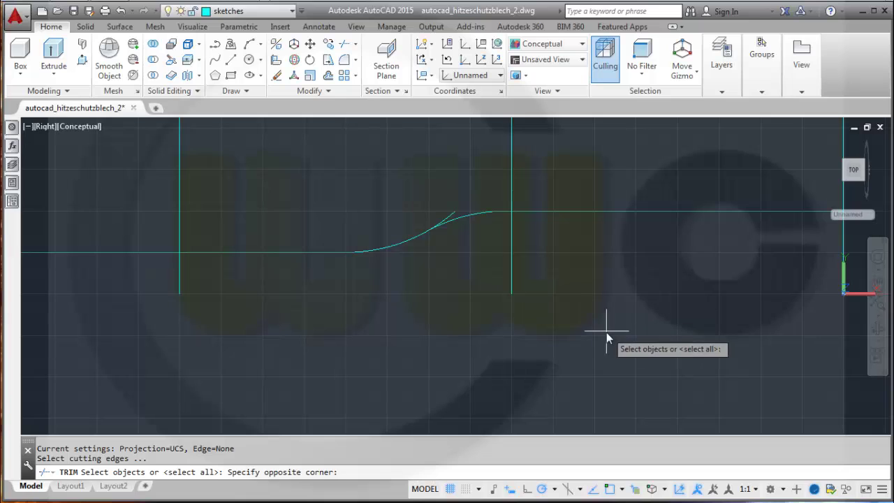
{"action": "left_click", "coordinate": [292, 166]}
{"action": "key", "text": "Return"}
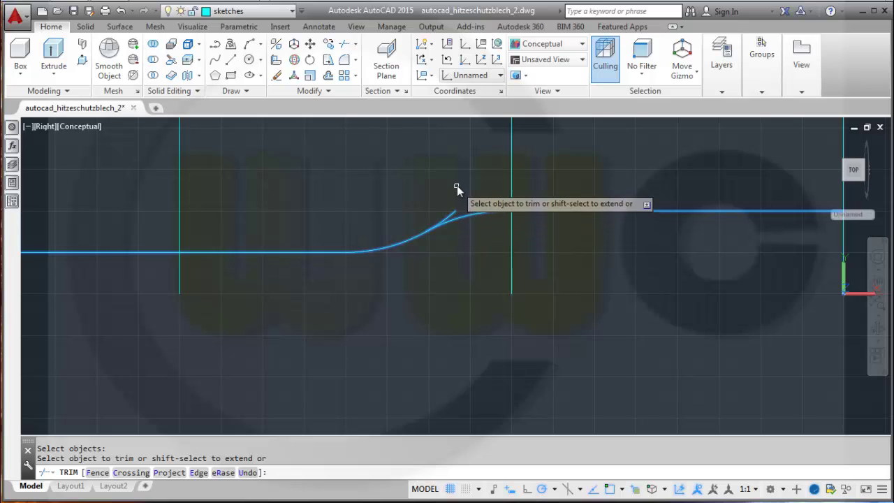
{"action": "key", "text": "Escape"}
{"action": "key", "text": "Escape"}
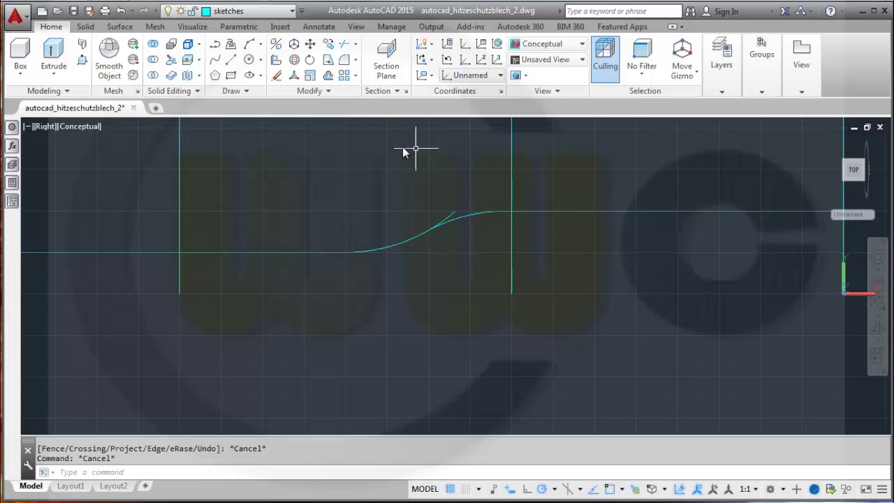
- Using the lower line and both arcs as cutting edges, trim the upper circle's overhang above the arcs' tangent point
{"action": "left_click", "coordinate": [345, 45]}
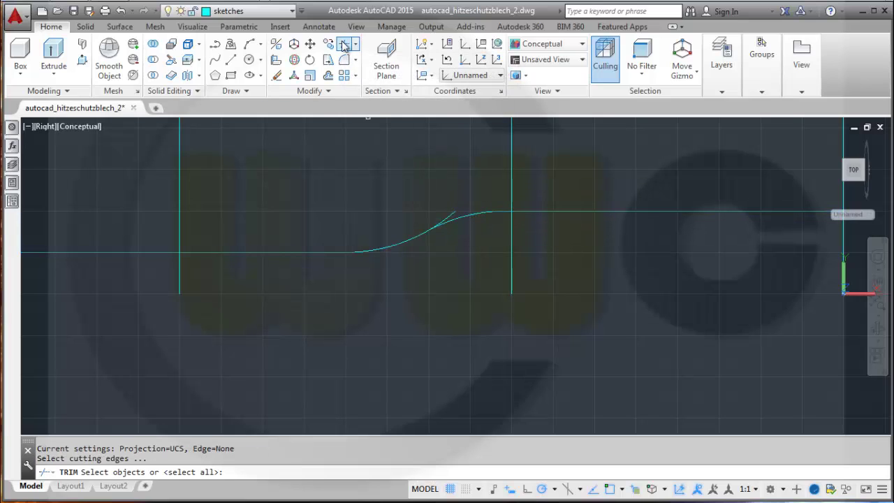
{"action": "left_click", "coordinate": [483, 267]}
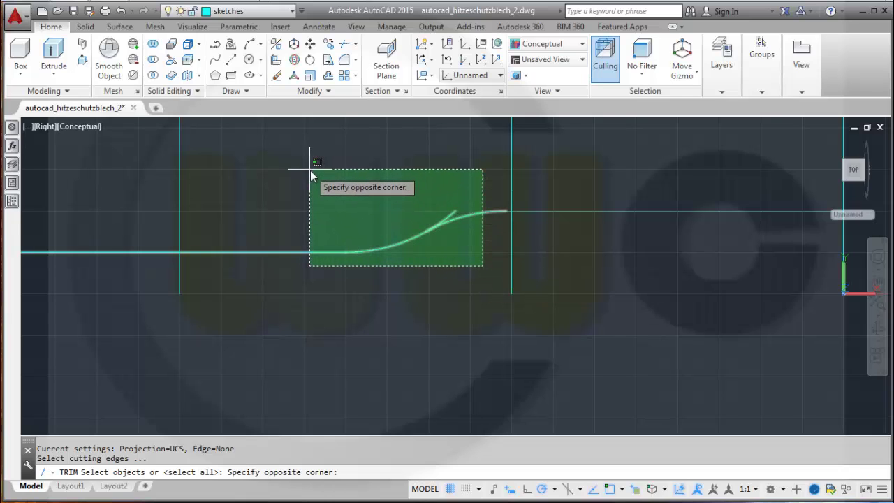
{"action": "left_click", "coordinate": [312, 175]}
{"action": "key", "text": "Return"}
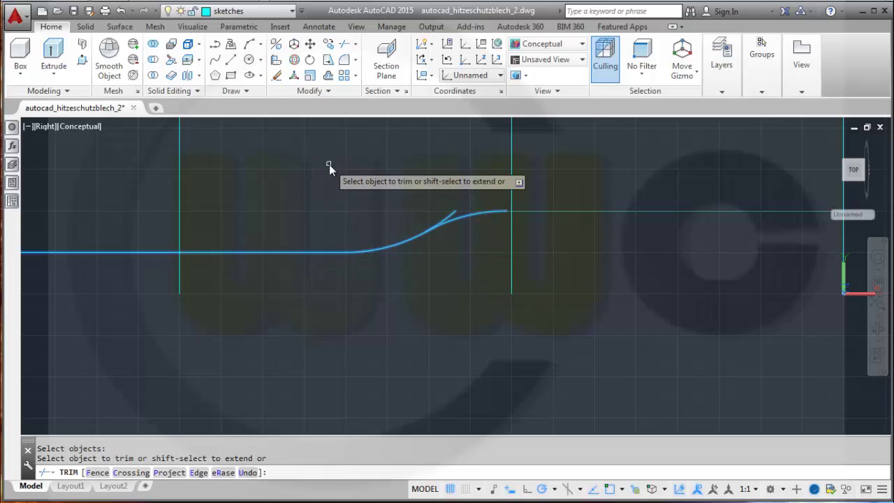
{"action": "left_click", "coordinate": [452, 216]}
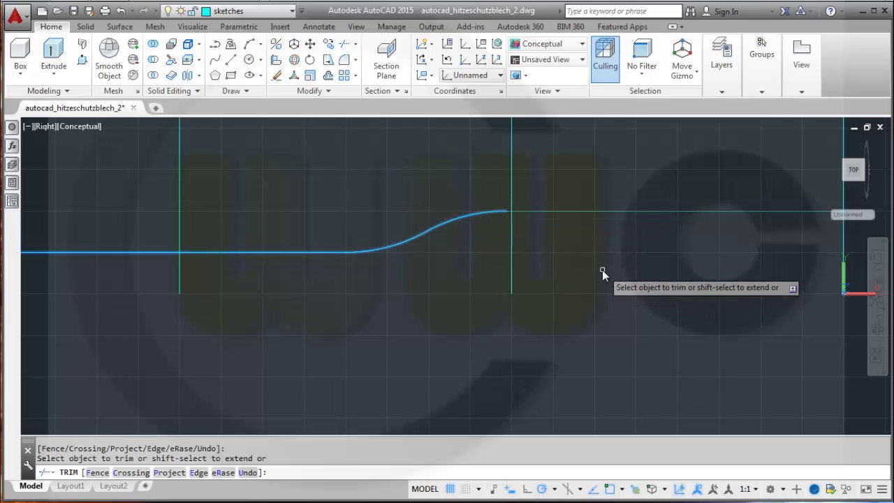
{"action": "key", "text": "Escape"}
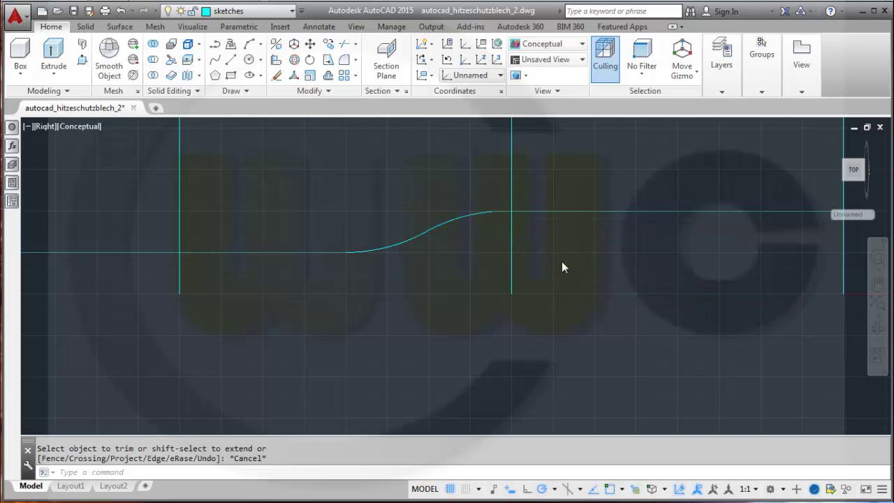
- With a multiple polyline edit, convert the two horizontal lines and both transition arcs to polylines
{"action": "scroll", "coordinate": [562, 266], "scroll_direction": "down", "scroll_amount": 3}
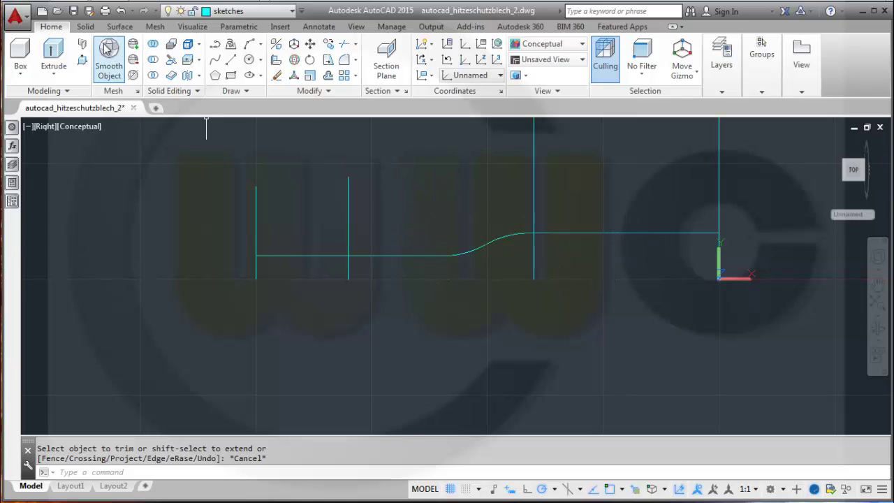
{"action": "left_click", "coordinate": [328, 91]}
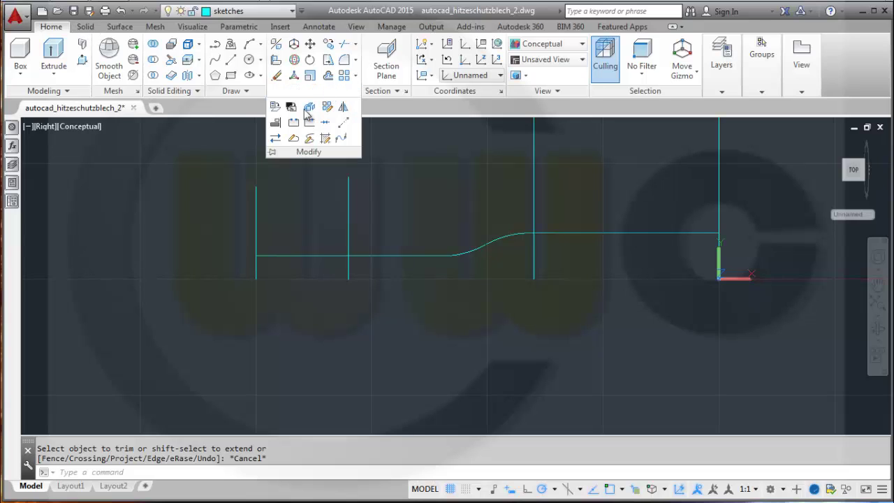
{"action": "left_click", "coordinate": [294, 139]}
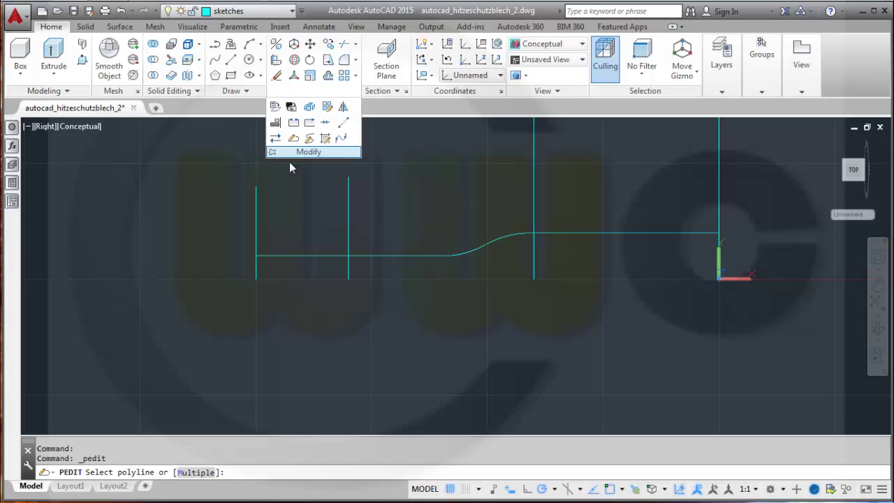
{"action": "right_click", "coordinate": [320, 317]}
{"action": "left_click", "coordinate": [352, 372]}
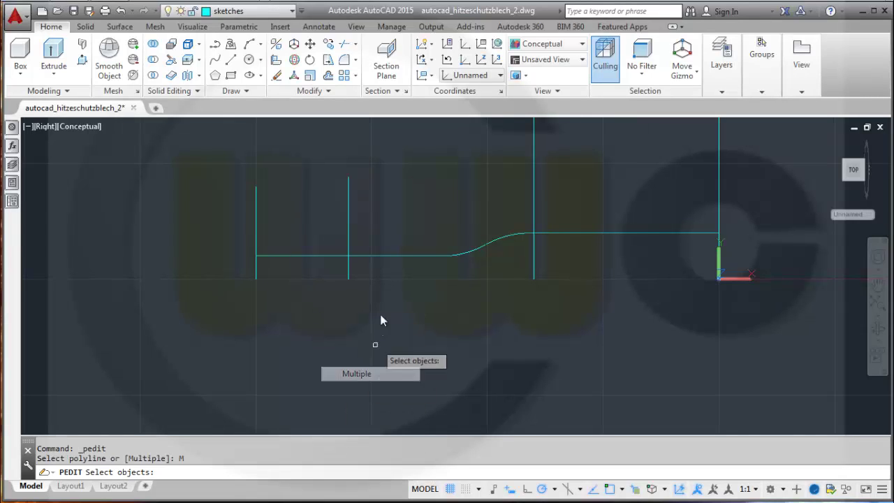
{"action": "left_click", "coordinate": [385, 257]}
{"action": "left_click", "coordinate": [453, 255]}
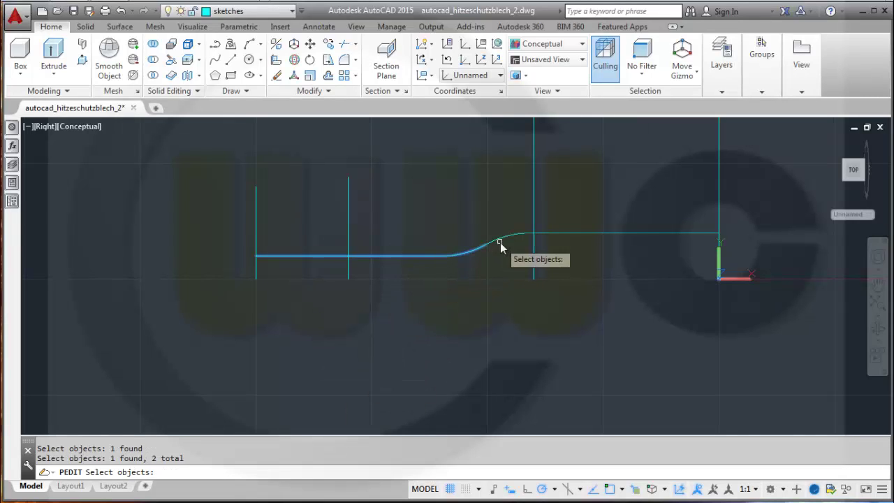
{"action": "left_click", "coordinate": [499, 242]}
{"action": "left_click", "coordinate": [563, 231]}
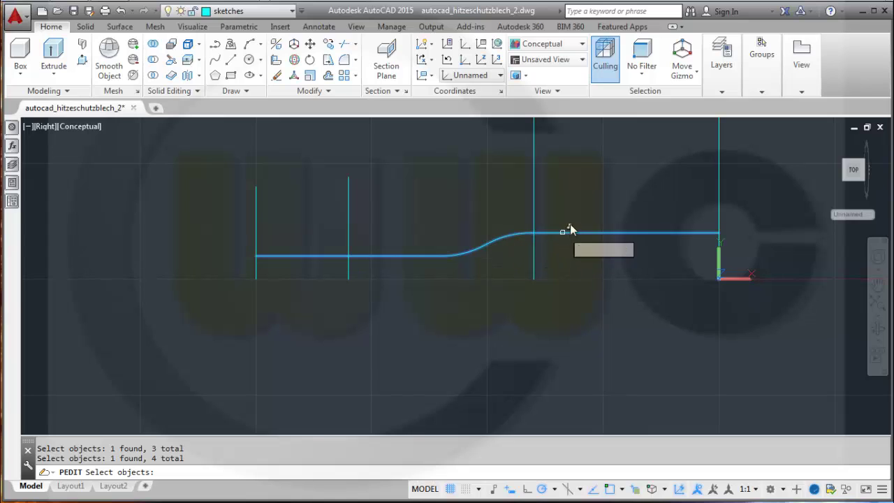
{"action": "key", "text": "Return"}
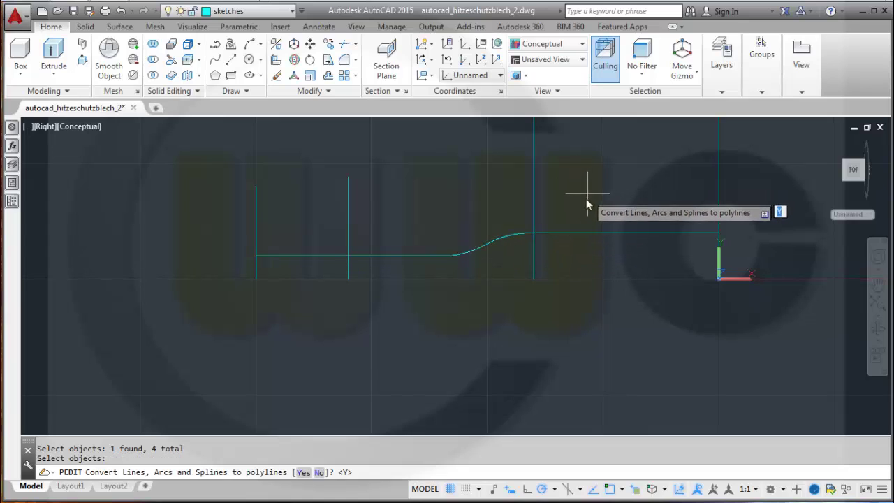
{"action": "key", "text": "Return"}
- Join the converted segments into a single polyline with a fuzz distance of 0
{"action": "left_click", "coordinate": [612, 259]}
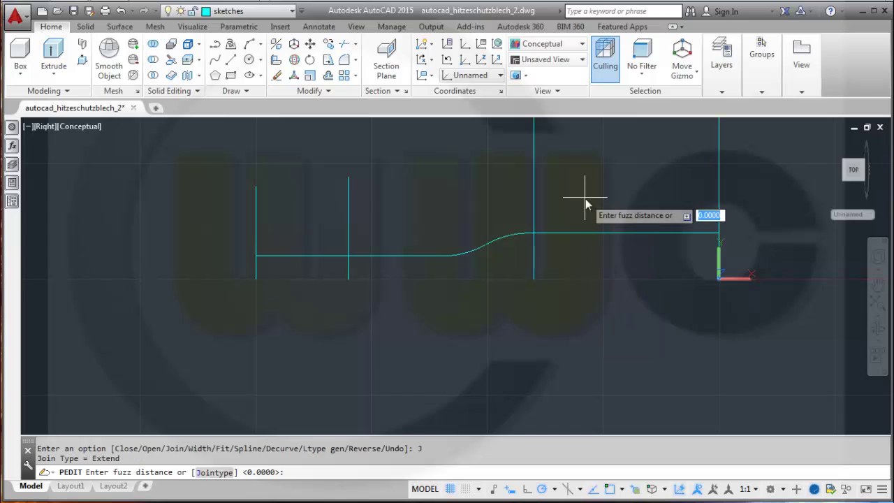
{"action": "key", "text": "Return"}
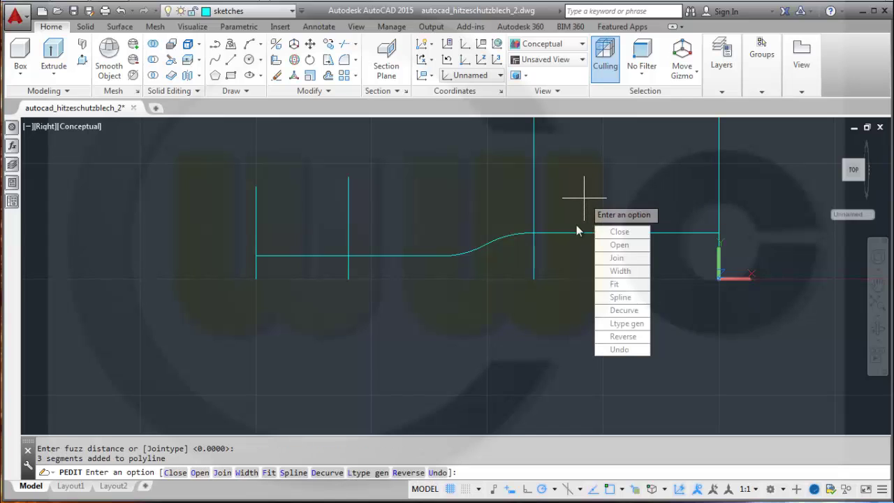
{"action": "key", "text": "Return"}
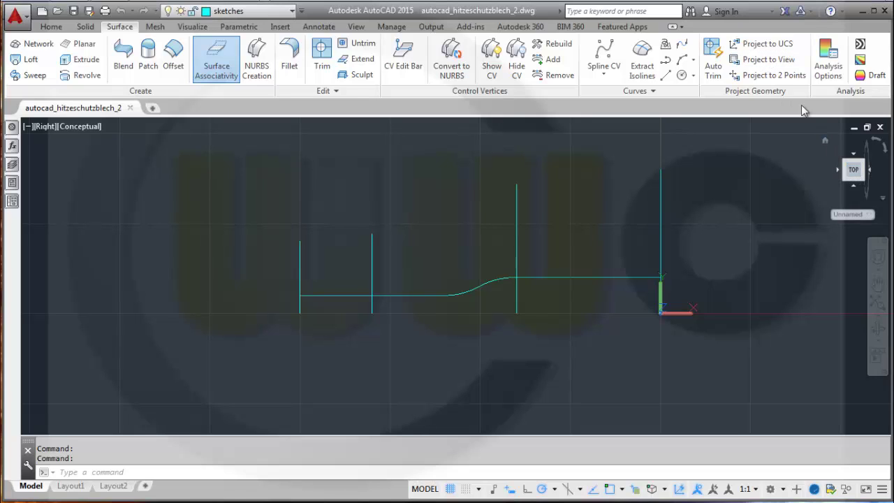
- Project the stepped polyline along the view direction onto the loft surface, turning on the surfaces layer for target selection
{"action": "left_click", "coordinate": [775, 60]}
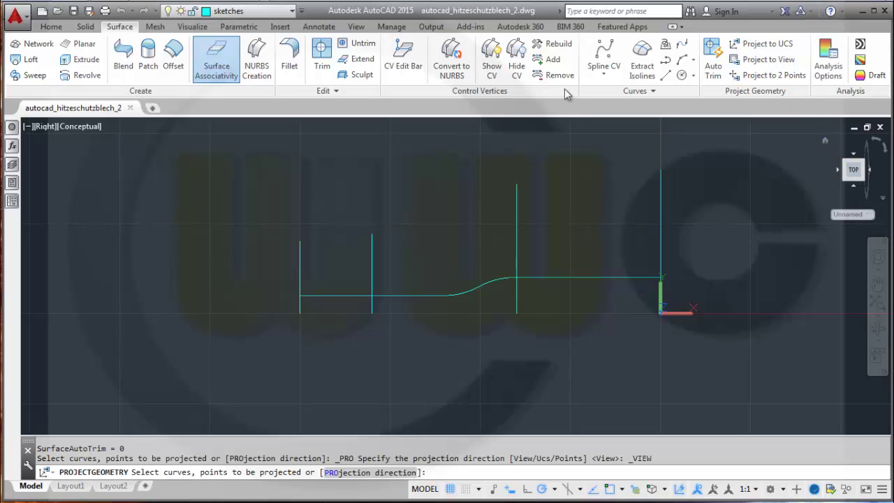
{"action": "left_click", "coordinate": [448, 296]}
{"action": "right_click", "coordinate": [441, 173]}
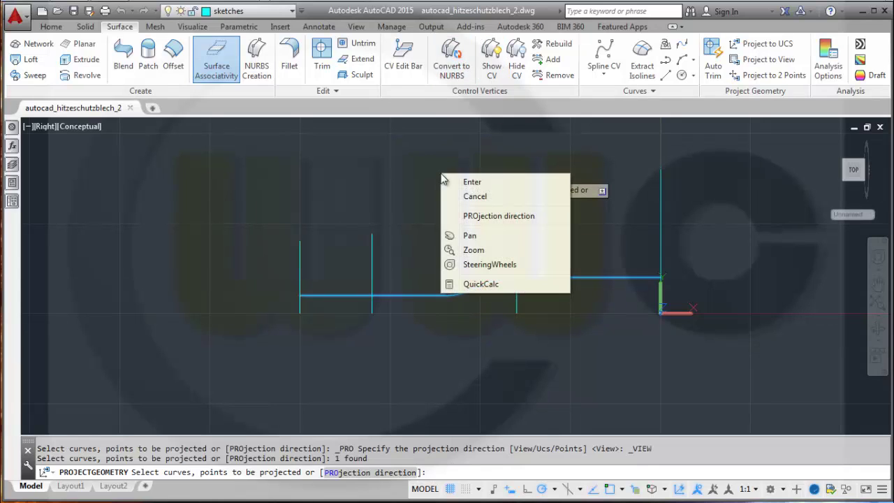
{"action": "left_click", "coordinate": [468, 182]}
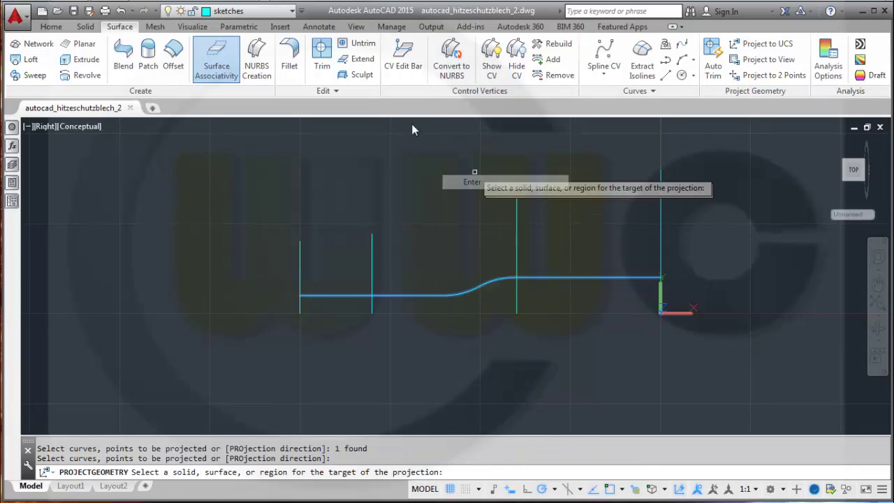
{"action": "left_click", "coordinate": [292, 10]}
{"action": "left_click", "coordinate": [169, 91]}
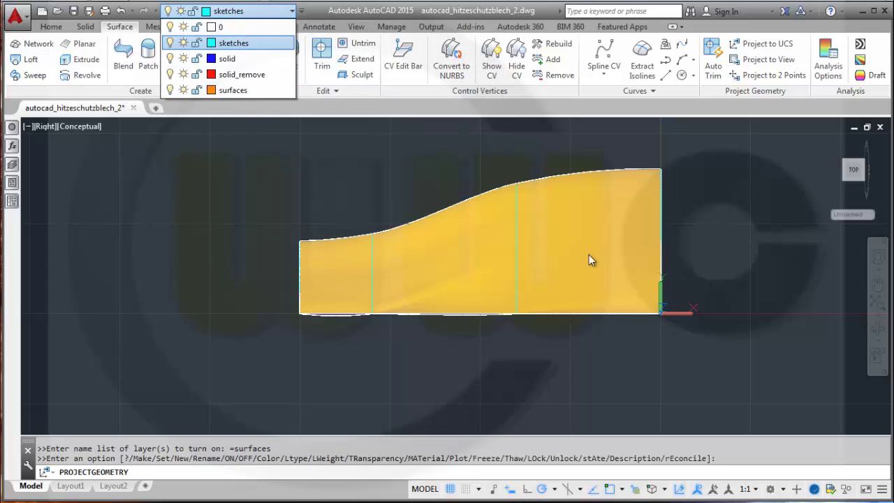
{"action": "left_click", "coordinate": [589, 254]}
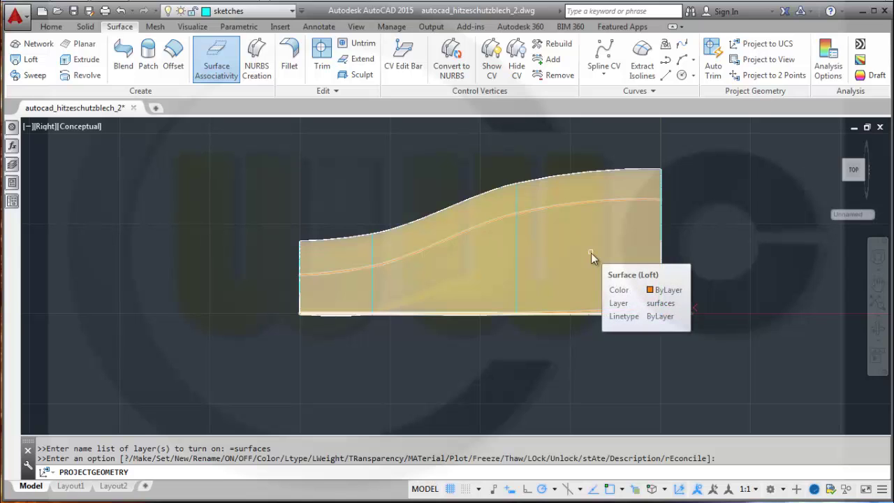
{"action": "left_click", "coordinate": [591, 253]}
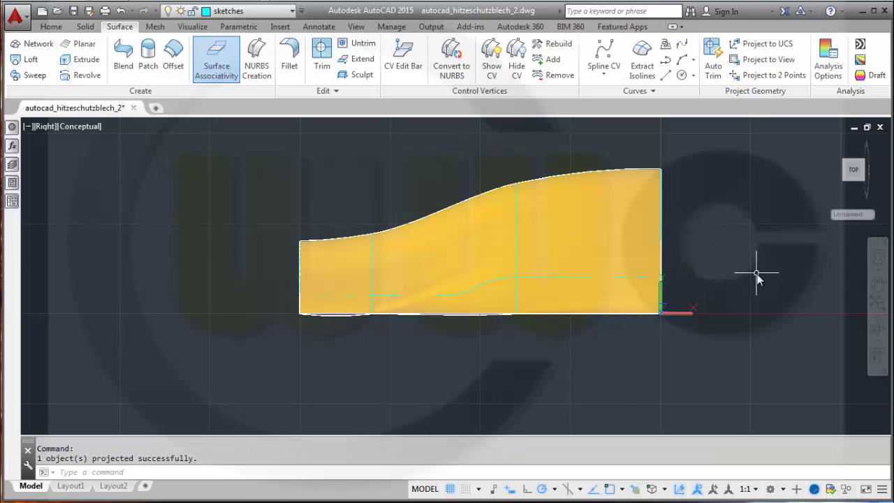
- Orbit to a custom 3D view and turn off the surfaces layer, leaving the sketch curves displayed
{"action": "middle_click_drag", "start_coordinate": [745, 267], "coordinate": [617, 240], "text": "shift"}
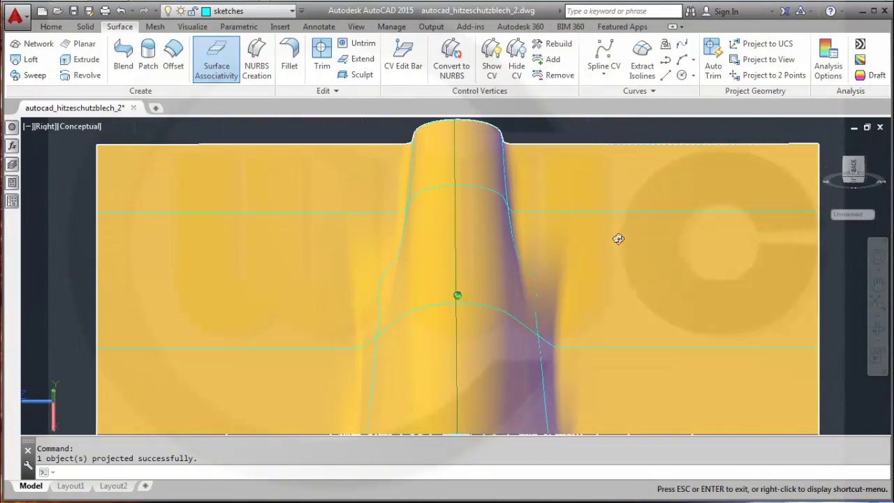
{"action": "left_click", "coordinate": [292, 11]}
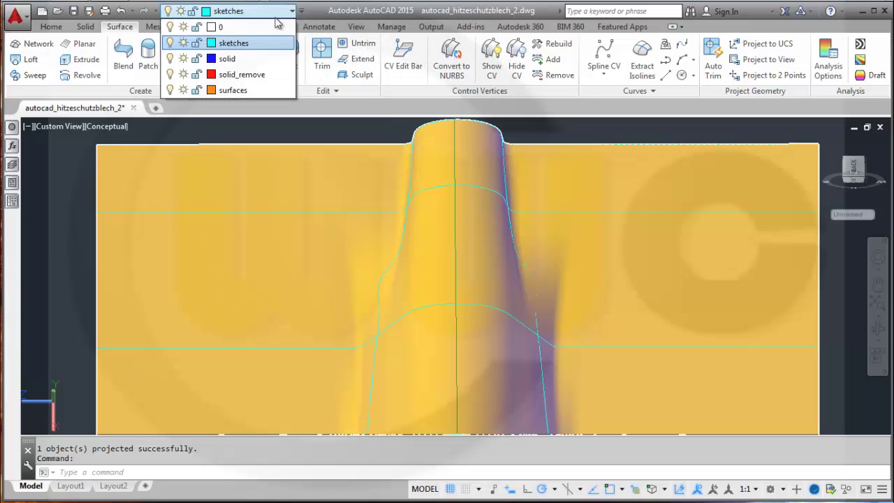
{"action": "left_click", "coordinate": [170, 91]}
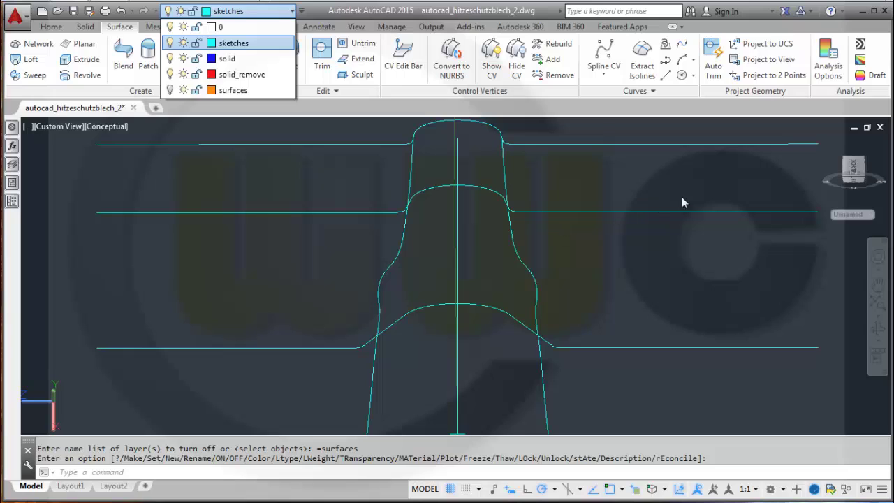
- Rotate the UCS 90° around its X axis, keeping its origin at the base of the centerline
{"action": "left_click", "coordinate": [613, 198]}
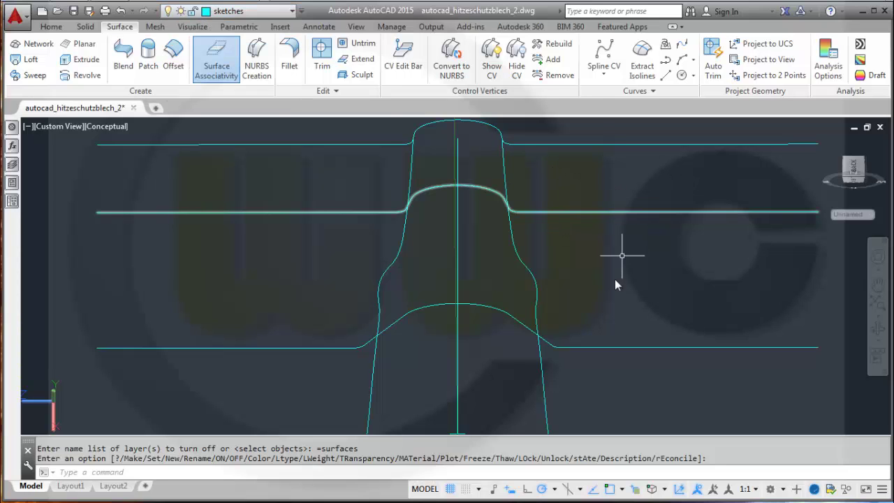
{"action": "scroll", "coordinate": [614, 279], "scroll_direction": "down", "scroll_amount": 3}
{"action": "middle_click_drag", "start_coordinate": [609, 338], "coordinate": [599, 262]}
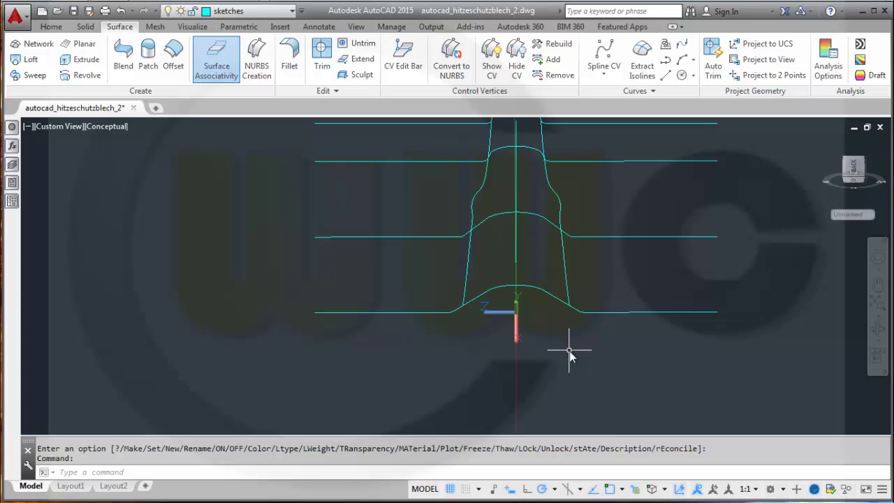
{"action": "left_click", "coordinate": [517, 310]}
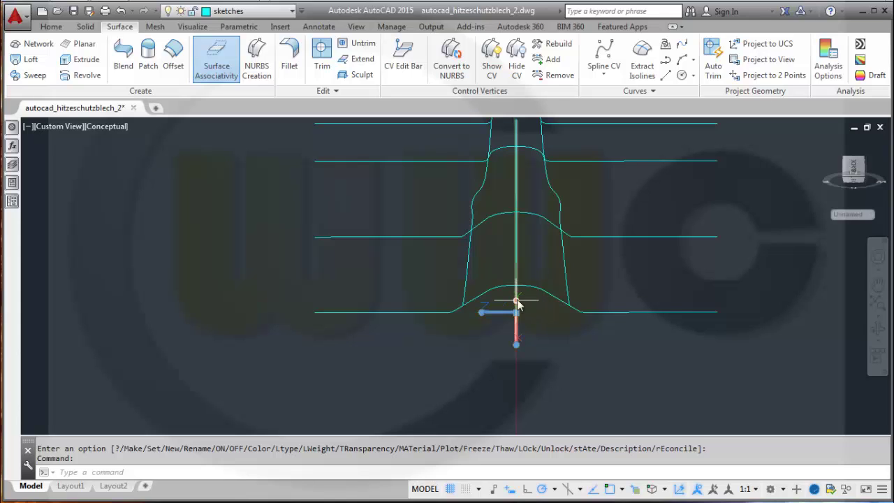
{"action": "mouse_move", "coordinate": [519, 308]}
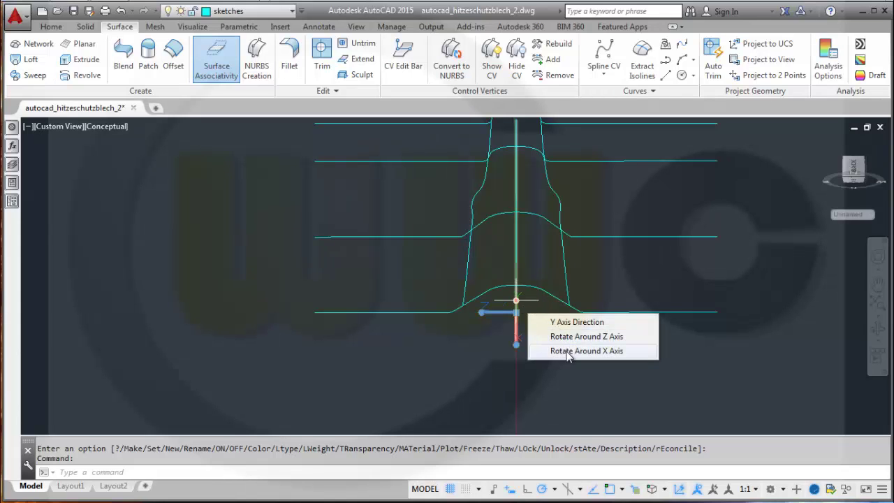
{"action": "left_click", "coordinate": [568, 355]}
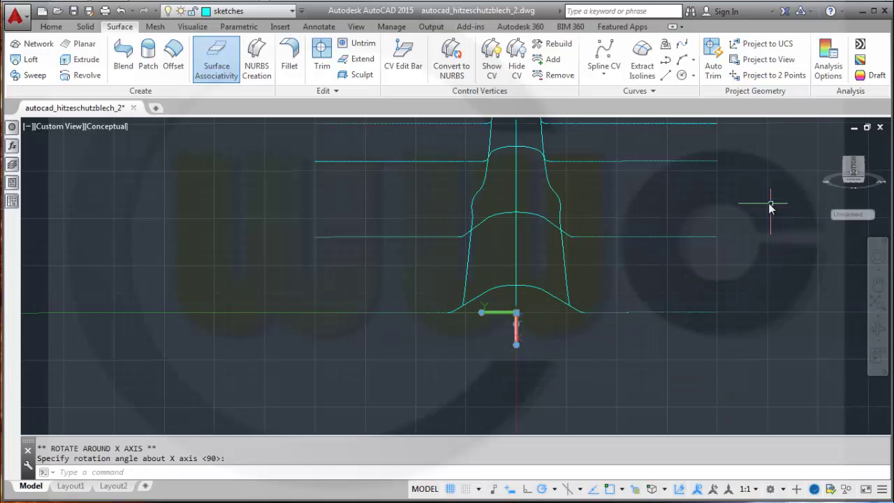
- Set the view to Top and roll it a quarter turn so the X axis runs horizontally and the Y axis vertically
{"action": "middle_click_drag", "start_coordinate": [771, 202], "coordinate": [843, 200], "text": "shift"}
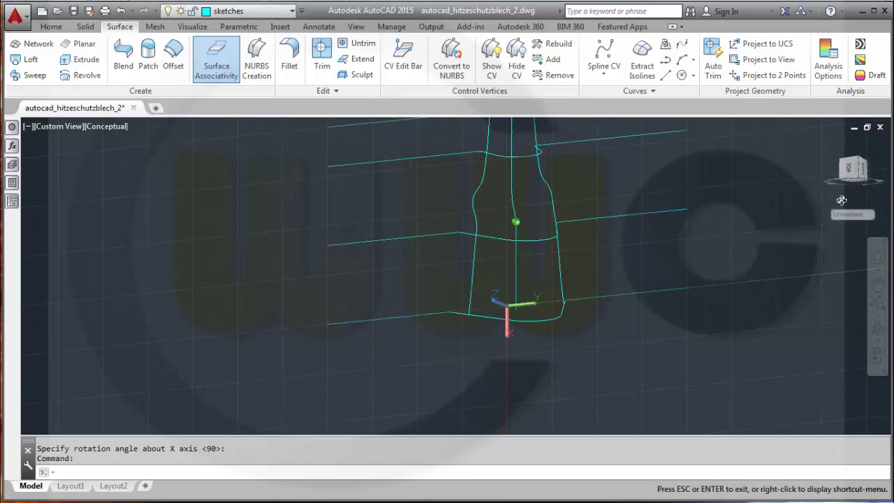
{"action": "left_click", "coordinate": [851, 174]}
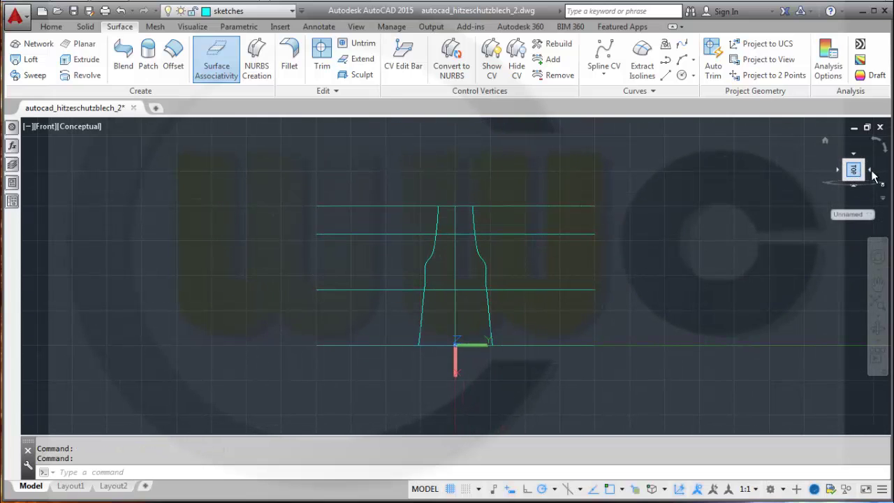
{"action": "left_click", "coordinate": [879, 144]}
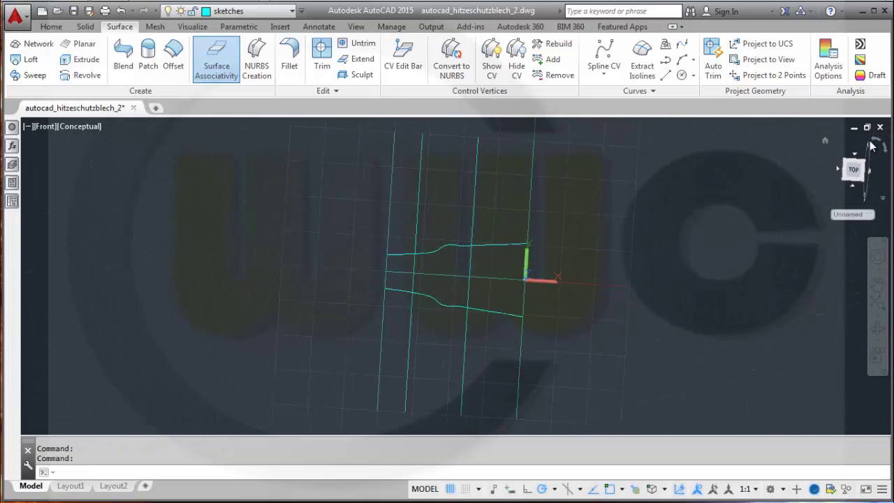
{"action": "middle_click_drag", "start_coordinate": [603, 247], "coordinate": [601, 274]}
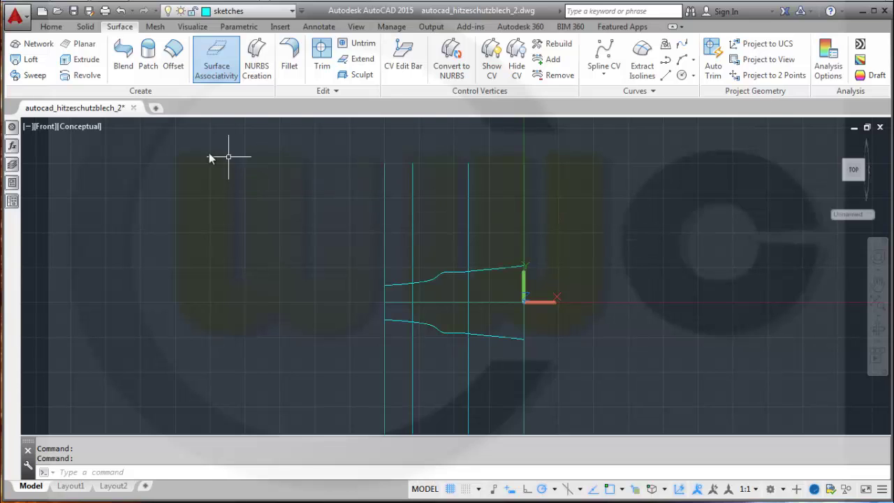
- Draw a line from the origin 0,0 along the positive Y axis at 90°, 1500 units long
{"action": "left_click", "coordinate": [53, 27]}
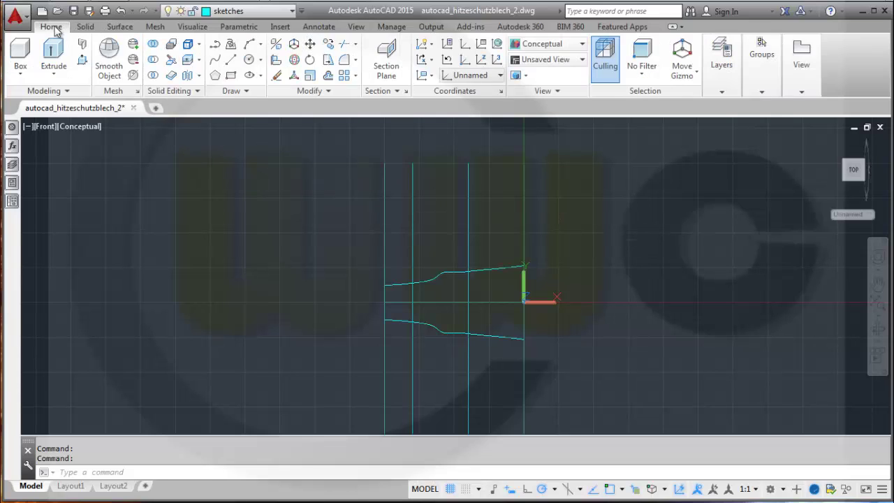
{"action": "left_click", "coordinate": [231, 60]}
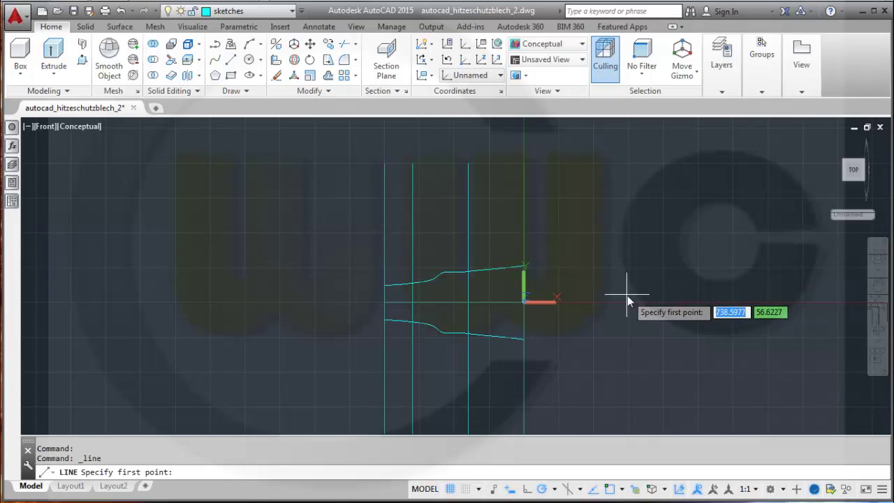
{"action": "type", "text": "0"}
{"action": "key", "text": "Tab"}
{"action": "type", "text": "0"}
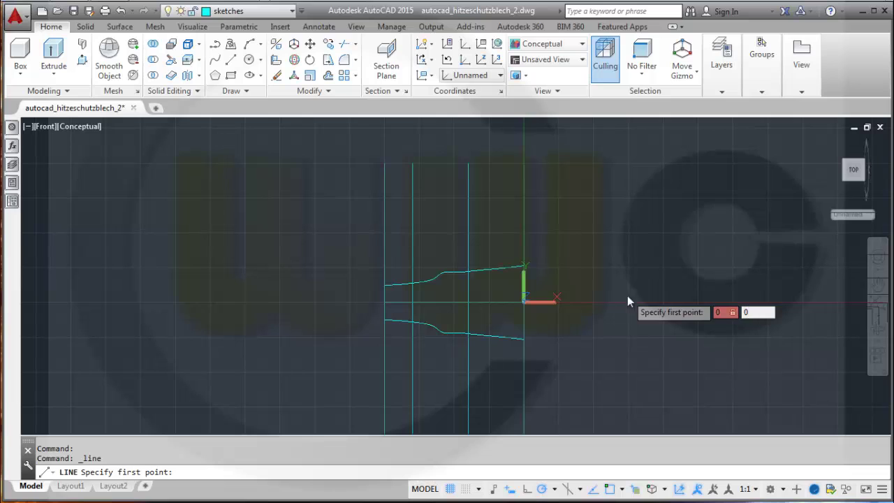
{"action": "key", "text": "Return"}
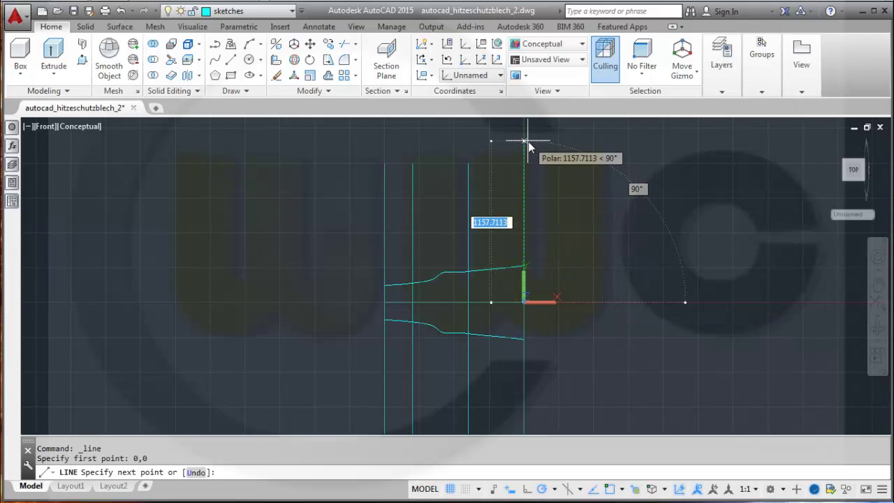
{"action": "type", "text": "15"}
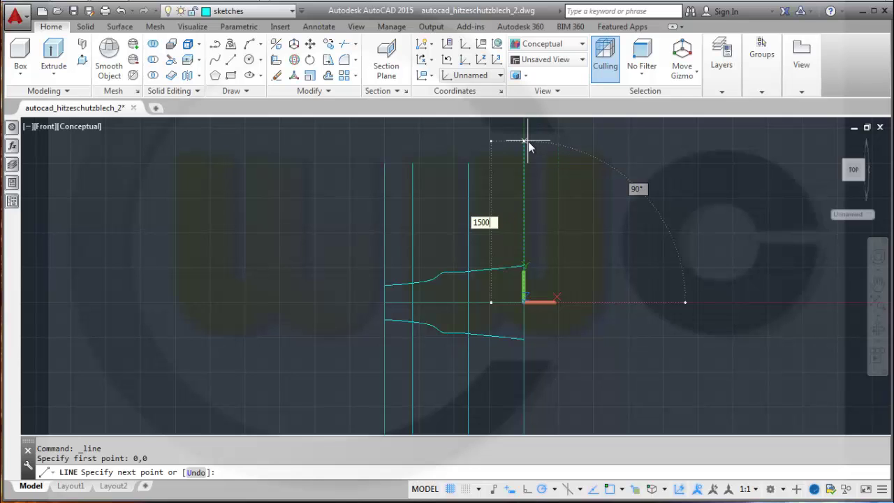
{"action": "type", "text": "00"}
{"action": "key", "text": "Return"}
{"action": "key", "text": "Escape"}
{"action": "key", "text": "Escape"}
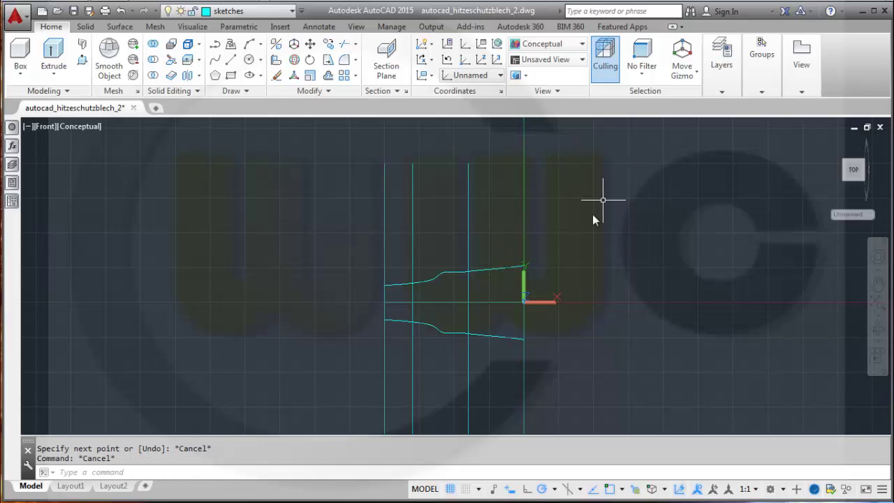
- Draw an open inverted V from two lines, straddling the second vertical section line and crossing the upper contour curve
{"action": "middle_click_drag", "start_coordinate": [578, 222], "coordinate": [578, 256]}
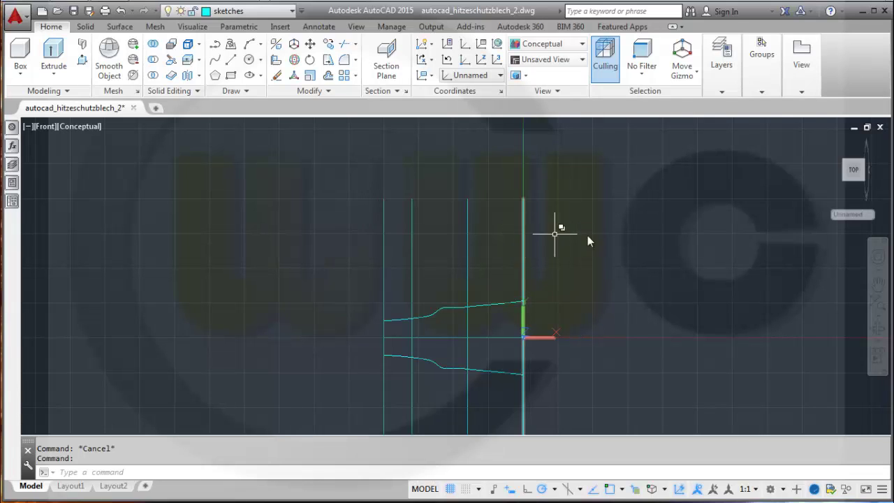
{"action": "scroll", "coordinate": [626, 237], "scroll_direction": "down", "scroll_amount": 2}
{"action": "mouse_move", "coordinate": [626, 238]}
{"action": "middle_mouse_down"}
{"action": "mouse_move", "coordinate": [615, 259]}
{"action": "mouse_move", "coordinate": [599, 243]}
{"action": "mouse_move", "coordinate": [641, 261]}
{"action": "mouse_move", "coordinate": [647, 237]}
{"action": "middle_mouse_up"}
{"action": "scroll", "coordinate": [606, 242], "scroll_direction": "up", "scroll_amount": 2}
{"action": "scroll", "coordinate": [587, 244], "scroll_direction": "up", "scroll_amount": 4}
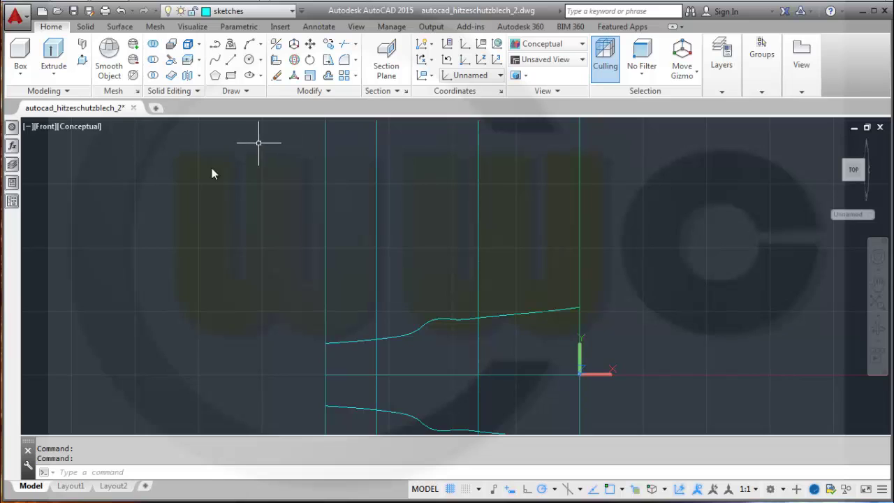
{"action": "left_click", "coordinate": [231, 60]}
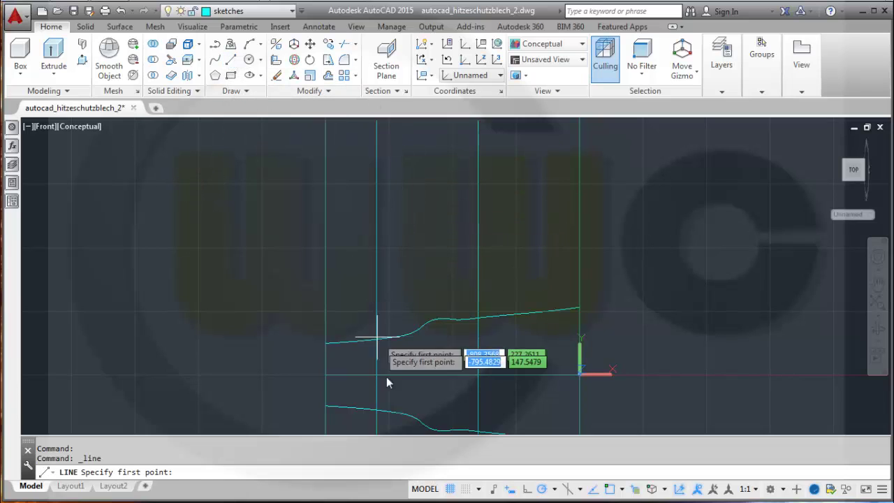
{"action": "left_click", "coordinate": [356, 358]}
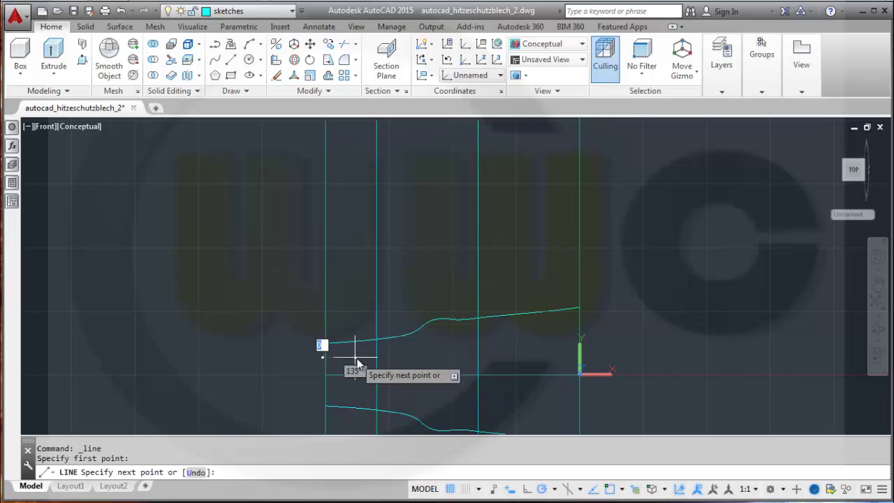
{"action": "left_click", "coordinate": [386, 269]}
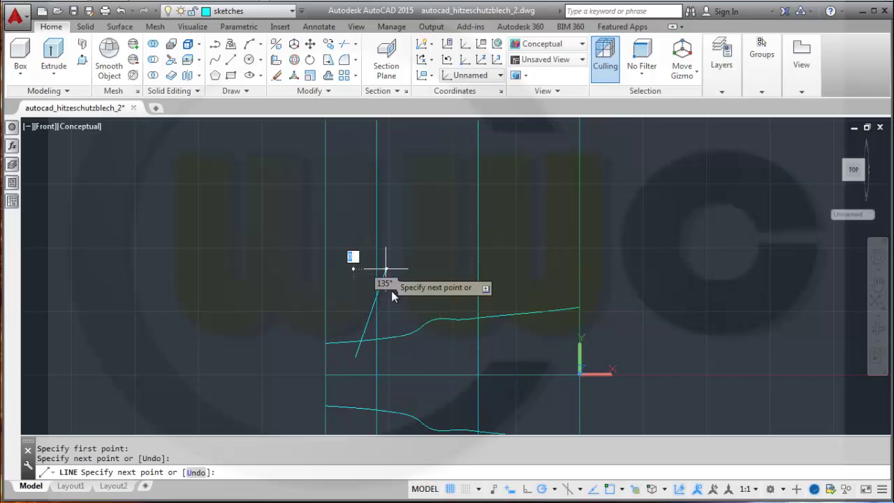
{"action": "left_click", "coordinate": [424, 359]}
{"action": "key", "text": "Escape"}
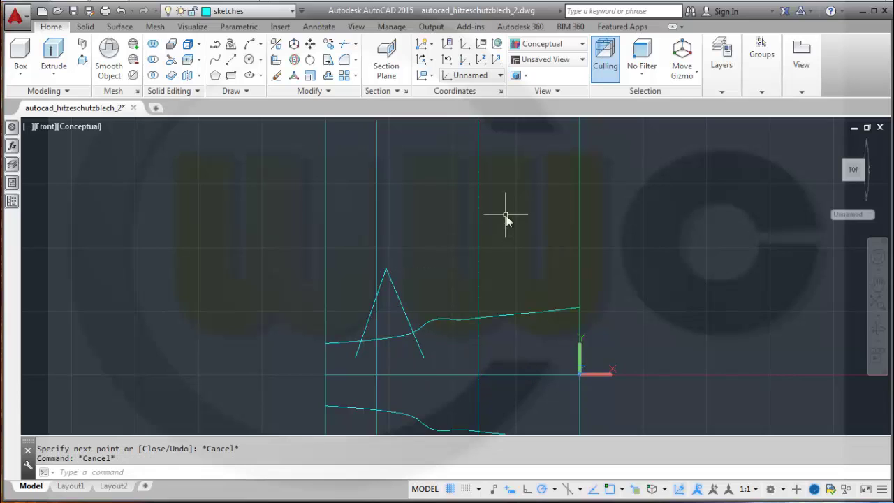
- Draw a second open inverted V across the upper contour near the Y axis, its first leg about 425 units long at 68°
{"action": "key", "text": "Return"}
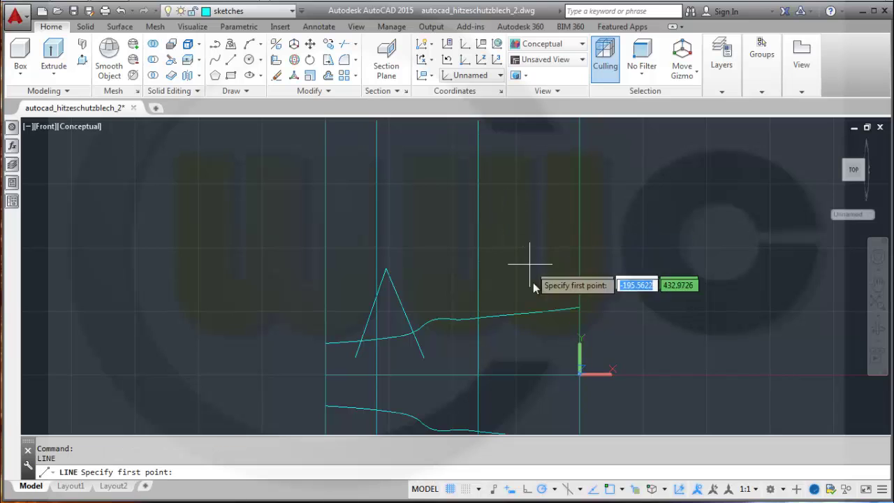
{"action": "left_click", "coordinate": [499, 353]}
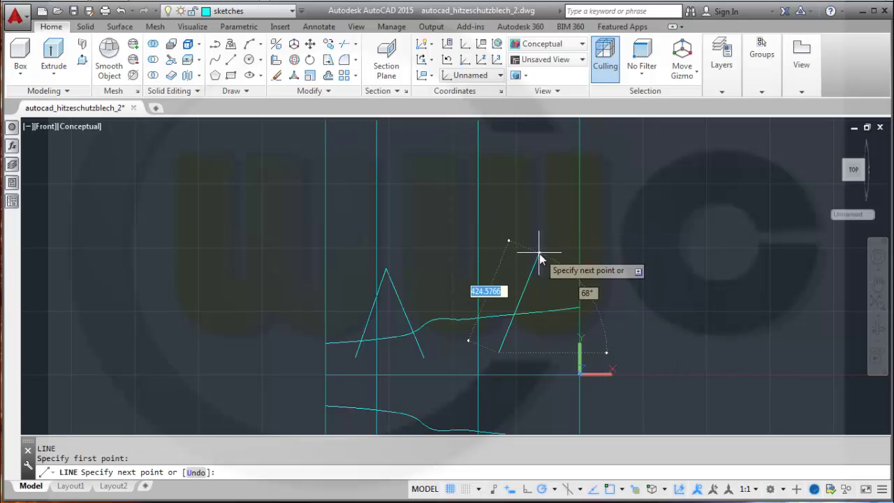
{"action": "left_click", "coordinate": [539, 254]}
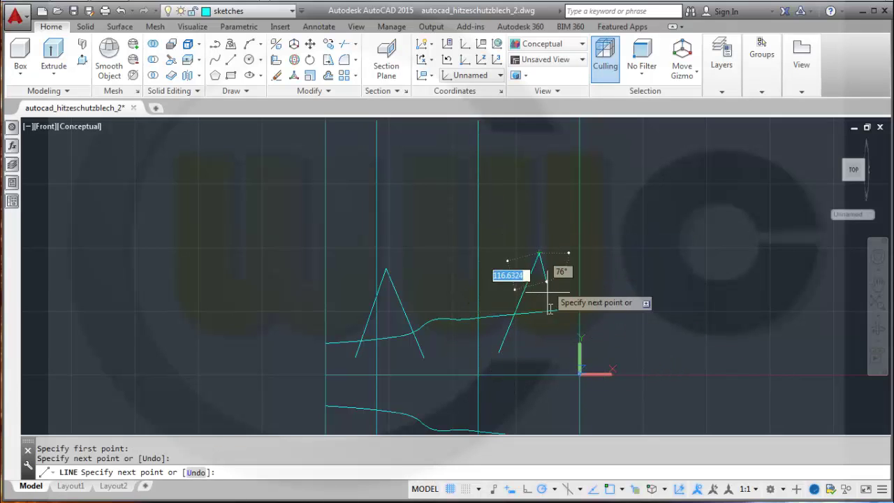
{"action": "left_click", "coordinate": [560, 348]}
{"action": "key", "text": "Escape"}
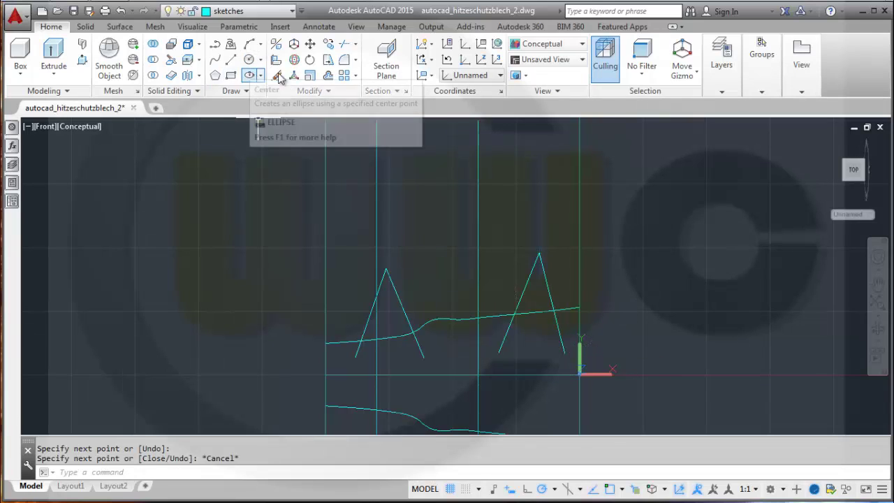
- Fillet the apex of the inverted V nearest the Y axis with radius 40, using the Multiple option
{"action": "left_click", "coordinate": [344, 60]}
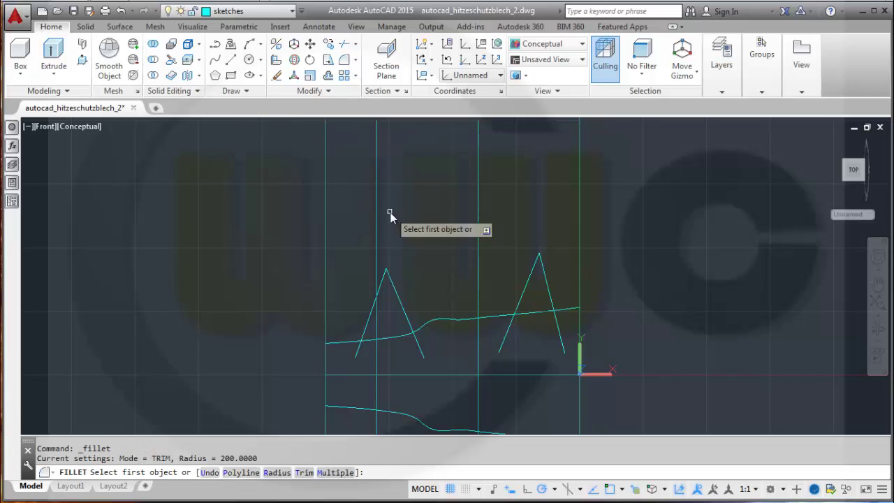
{"action": "right_click", "coordinate": [394, 207]}
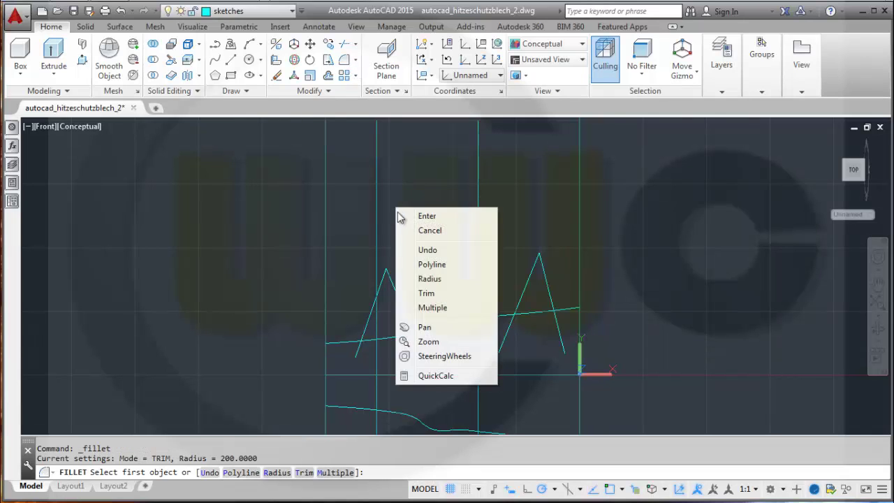
{"action": "left_click", "coordinate": [436, 307]}
{"action": "right_click", "coordinate": [443, 216]}
{"action": "left_click", "coordinate": [479, 297]}
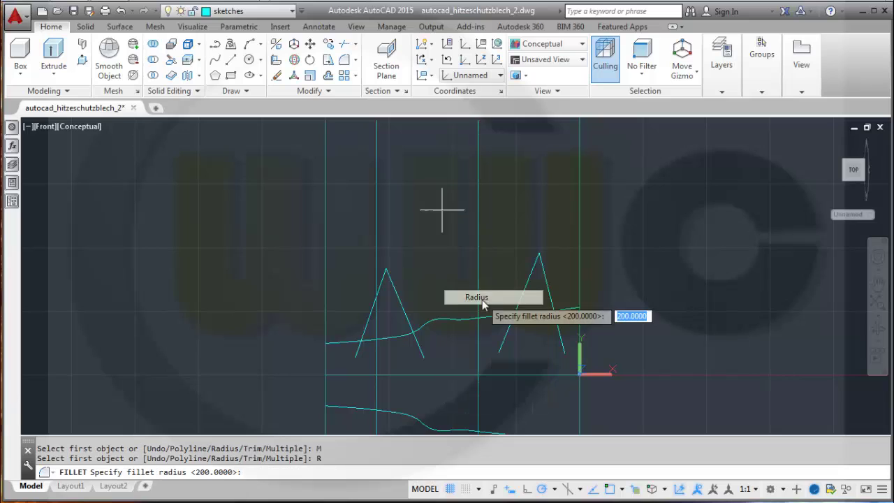
{"action": "type", "text": "40"}
{"action": "key", "text": "Return"}
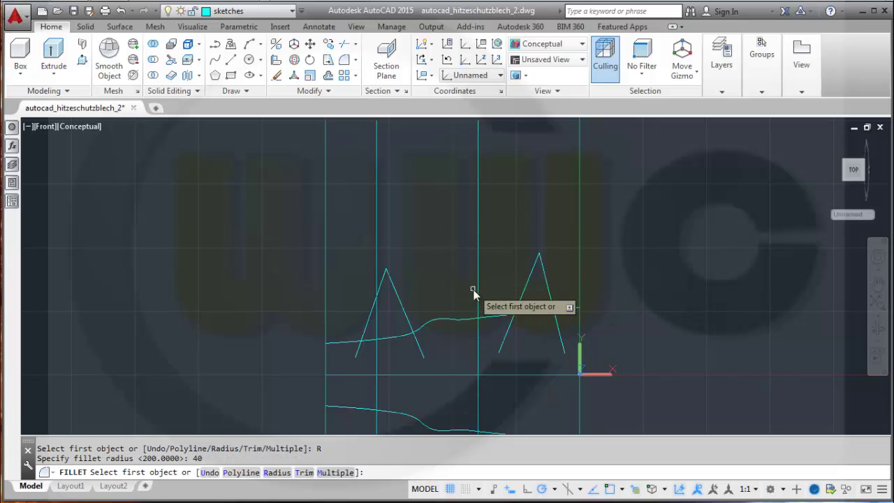
{"action": "left_click", "coordinate": [535, 260]}
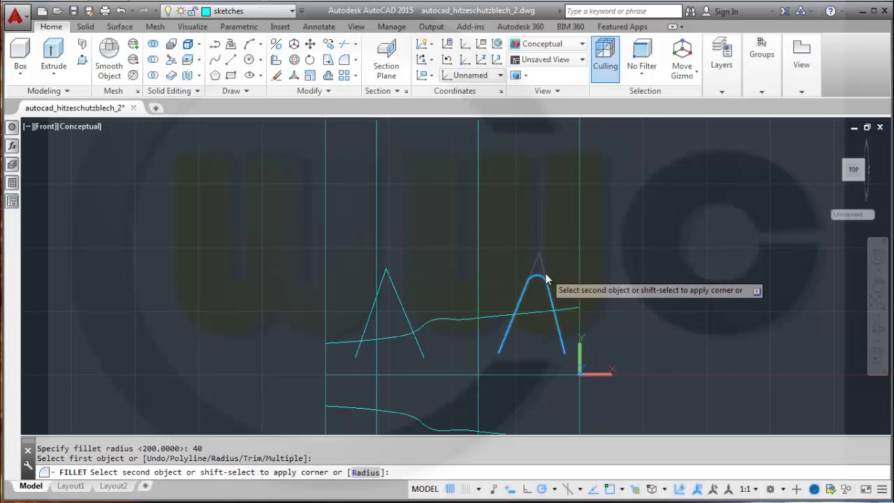
{"action": "left_click", "coordinate": [546, 273]}
- Fillet the apex of the other inverted V, at the second section line, with radius 20 and end the command
{"action": "right_click", "coordinate": [502, 229]}
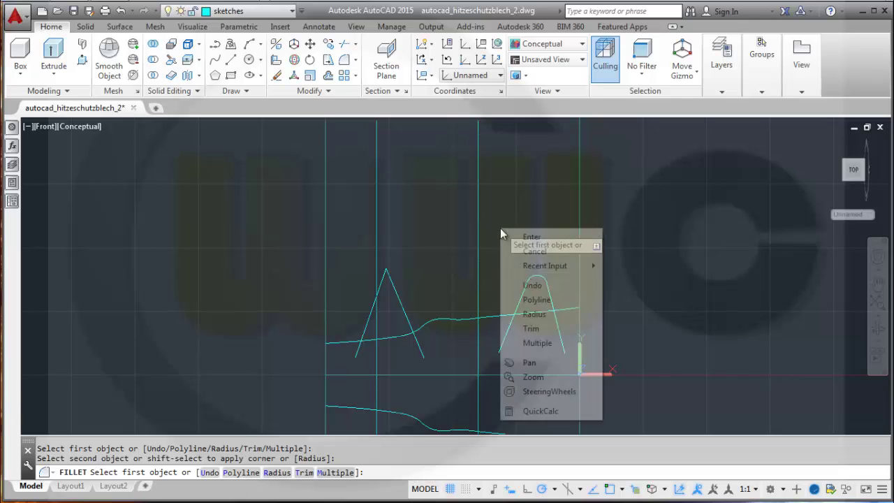
{"action": "left_click", "coordinate": [542, 314]}
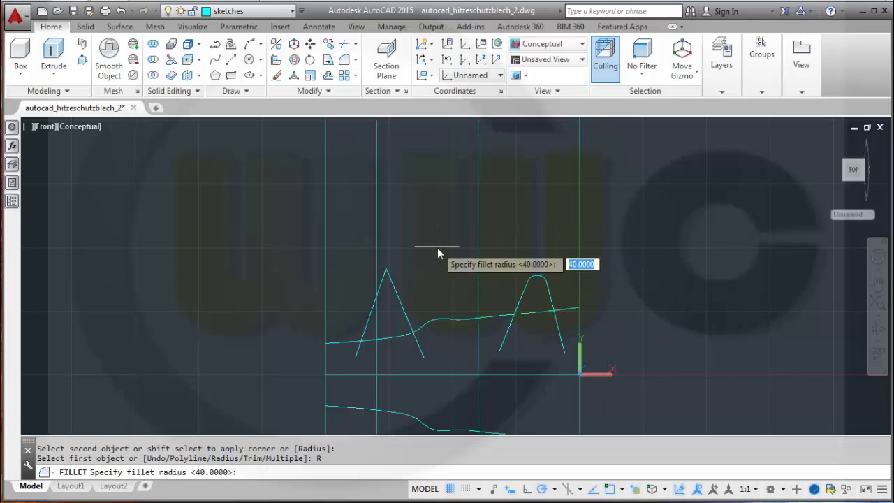
{"action": "key", "text": "Return"}
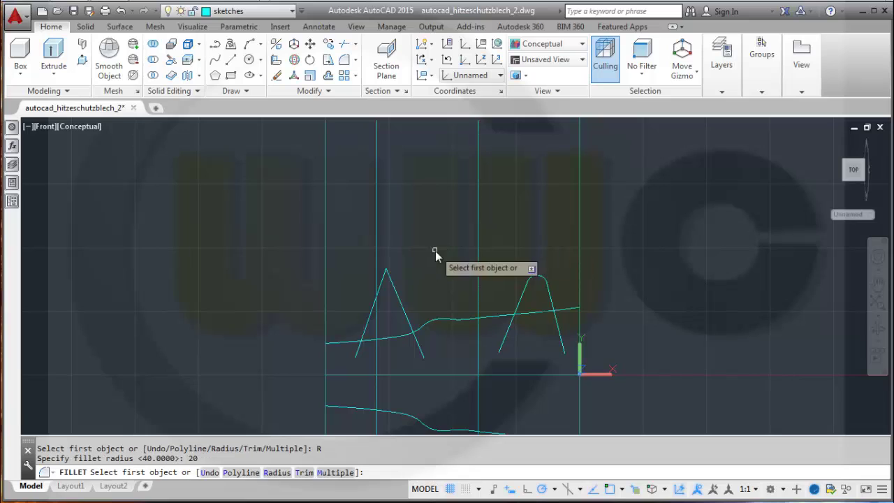
{"action": "left_click", "coordinate": [383, 287]}
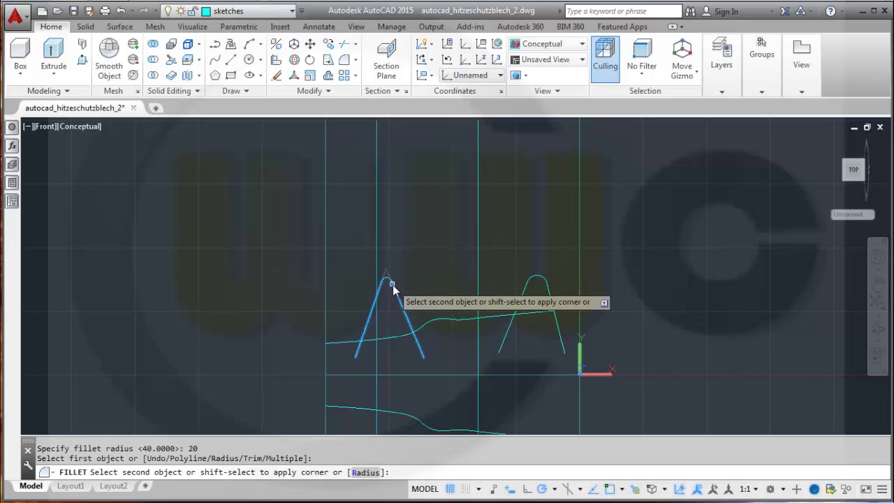
{"action": "left_click", "coordinate": [393, 287]}
{"action": "key", "text": "Escape"}
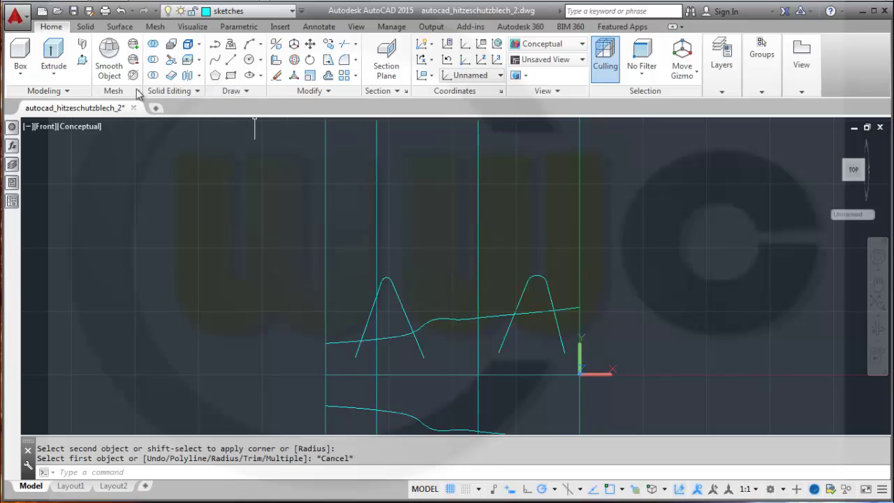
- Auto-constrain the two legs and apex arc of the rounded inverted V nearest the Y axis
{"action": "left_click", "coordinate": [244, 29]}
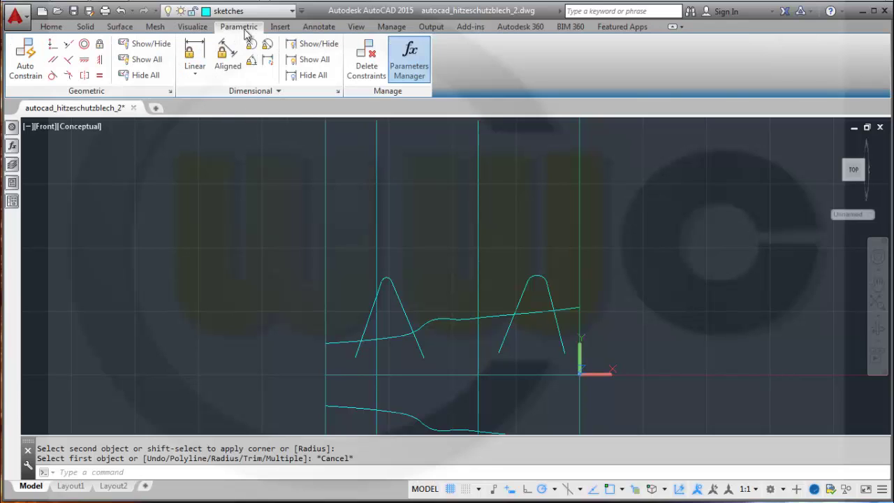
{"action": "left_click", "coordinate": [25, 57]}
{"action": "left_click", "coordinate": [563, 299]}
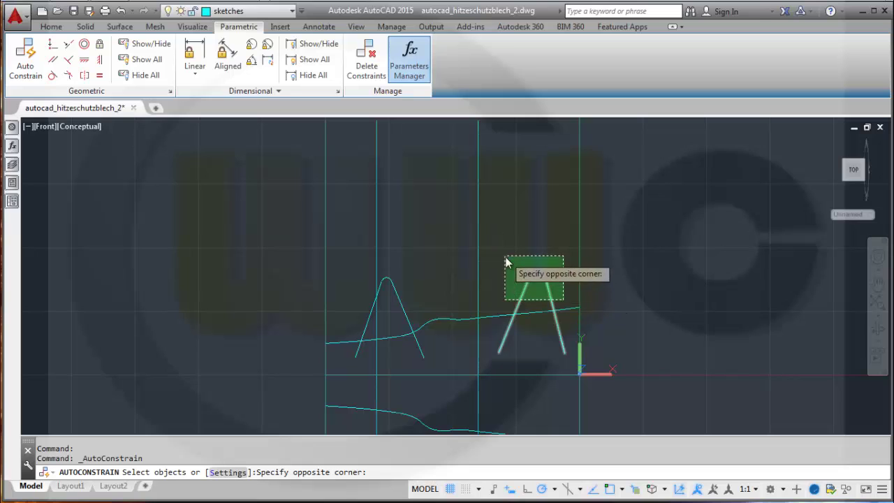
{"action": "left_click", "coordinate": [507, 258]}
{"action": "right_click", "coordinate": [511, 182]}
{"action": "left_click", "coordinate": [543, 191]}
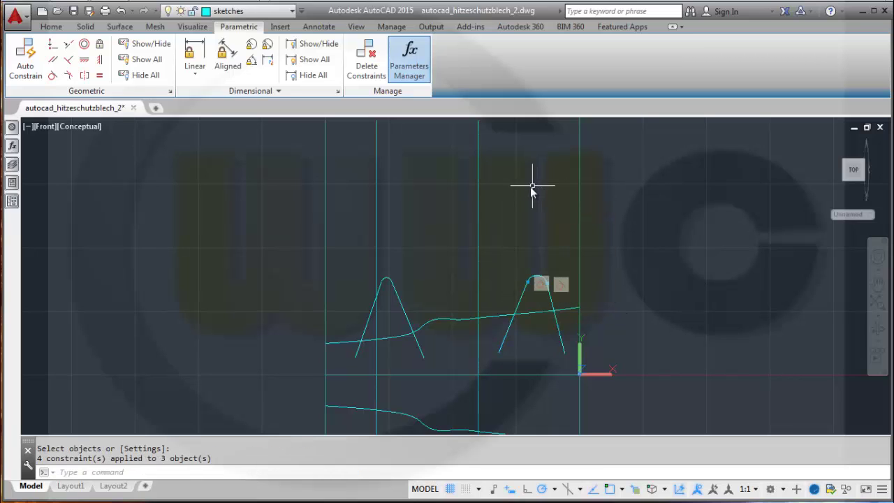
- Auto-constrain the legs and apex arc of the other inverted V, at the second section line, and hide all geometric constraint markers
{"action": "key", "text": "Return"}
{"action": "left_click", "coordinate": [415, 314]}
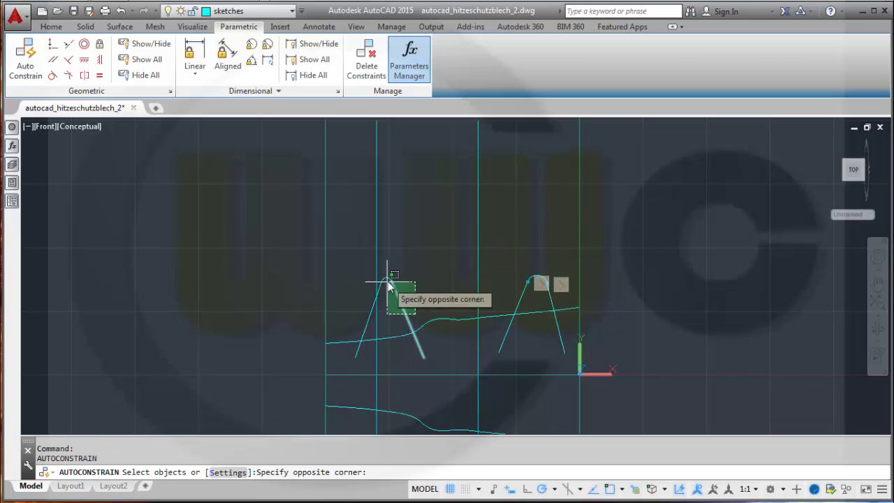
{"action": "left_click", "coordinate": [382, 268]}
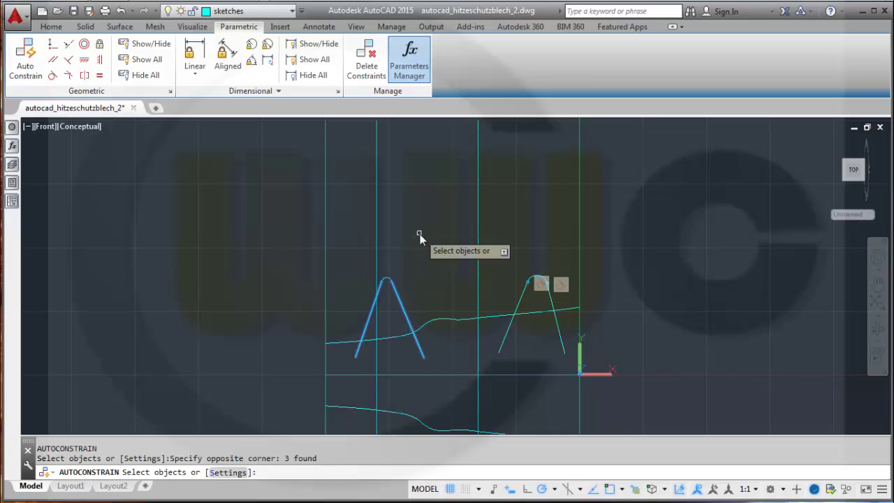
{"action": "right_click", "coordinate": [421, 234]}
{"action": "left_click", "coordinate": [450, 242]}
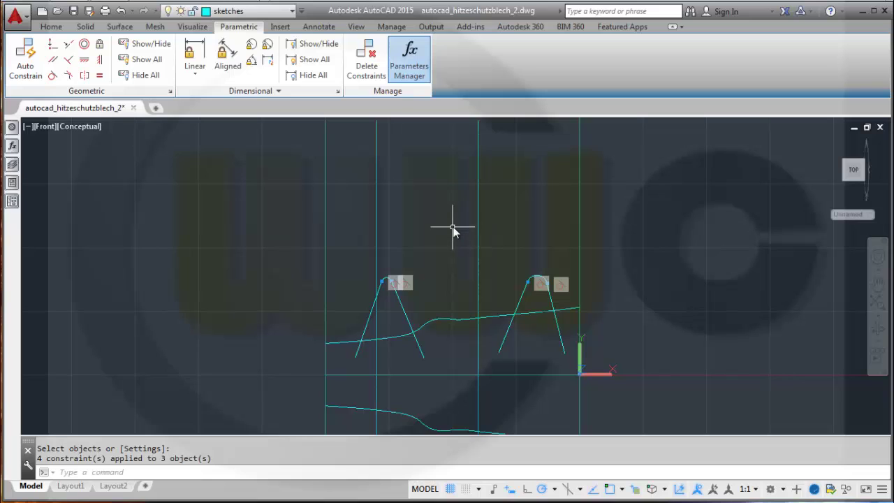
{"action": "key", "text": "Escape"}
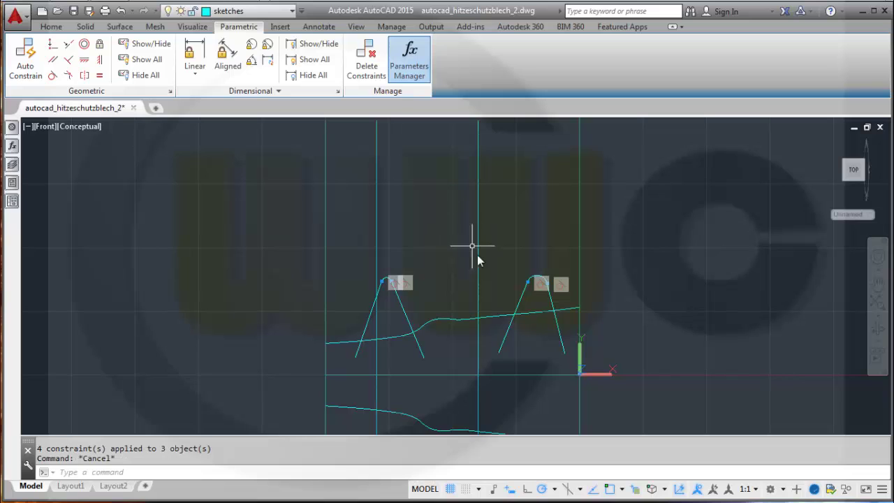
{"action": "left_click", "coordinate": [143, 75]}
- Draw a 400-unit vertical line downward from the apex arc's centre in the inverted V nearest the Y axis
{"action": "mouse_move", "coordinate": [480, 254]}
{"action": "middle_mouse_down"}
{"action": "mouse_move", "coordinate": [475, 196]}
{"action": "mouse_move", "coordinate": [479, 204]}
{"action": "middle_mouse_up"}
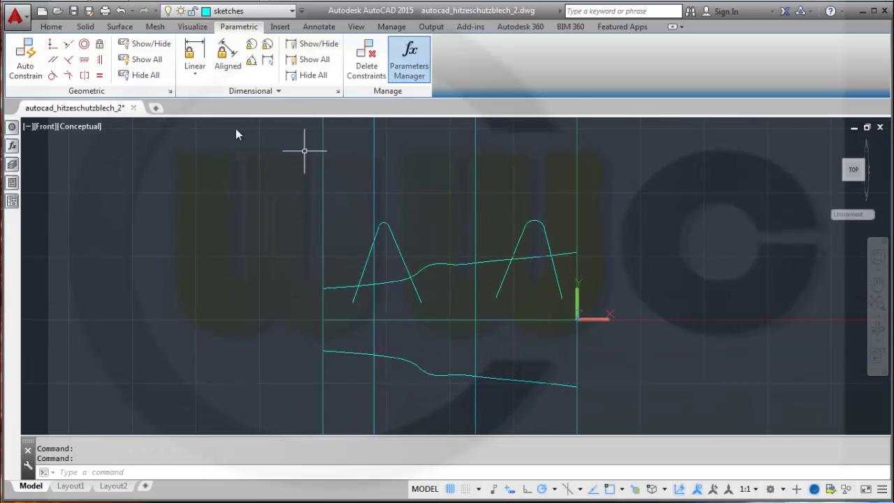
{"action": "left_click", "coordinate": [56, 28]}
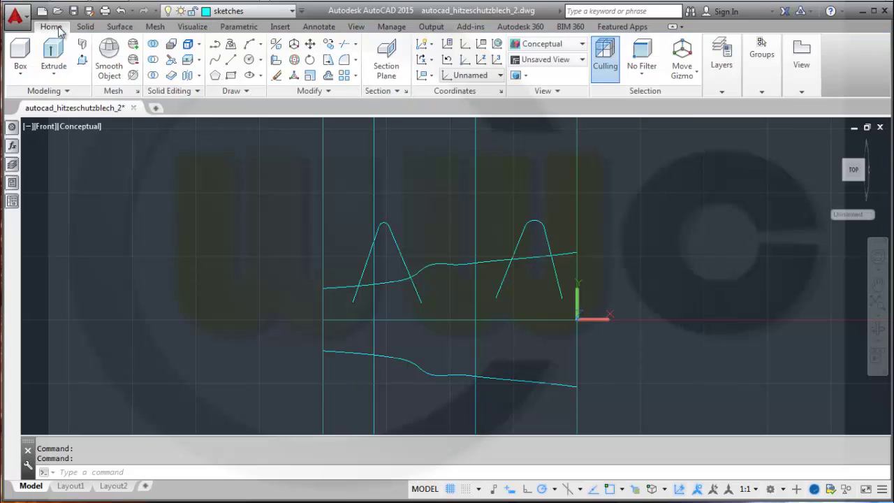
{"action": "left_click", "coordinate": [232, 62]}
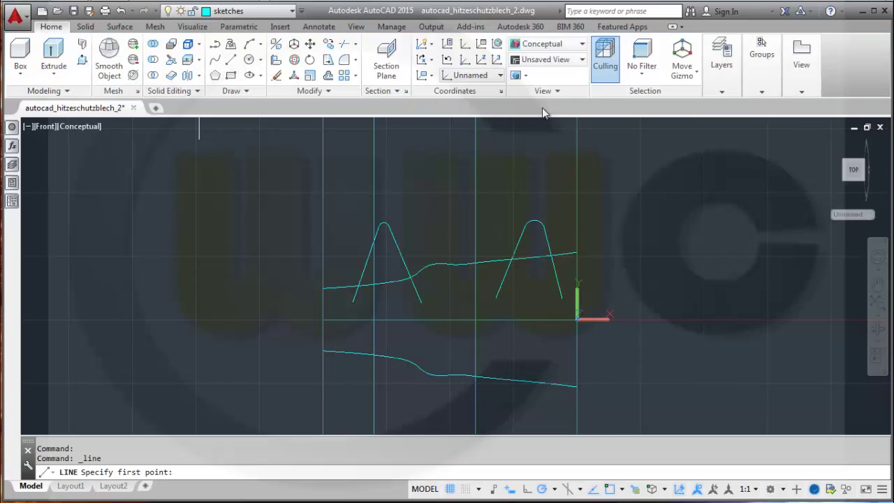
{"action": "left_click", "coordinate": [534, 230]}
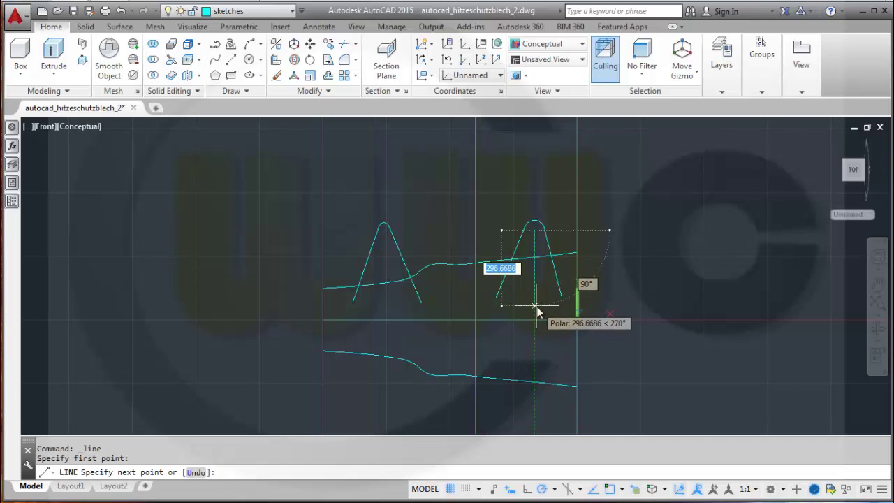
{"action": "type", "text": "400"}
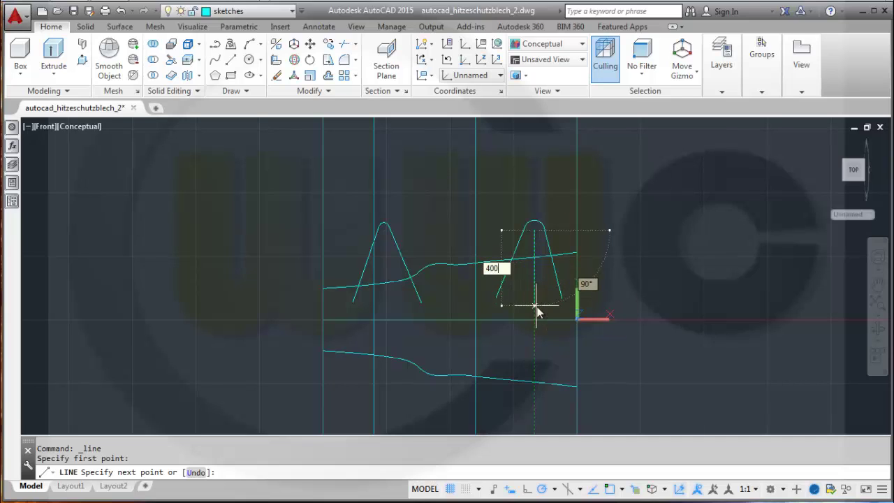
{"action": "key", "text": "Return"}
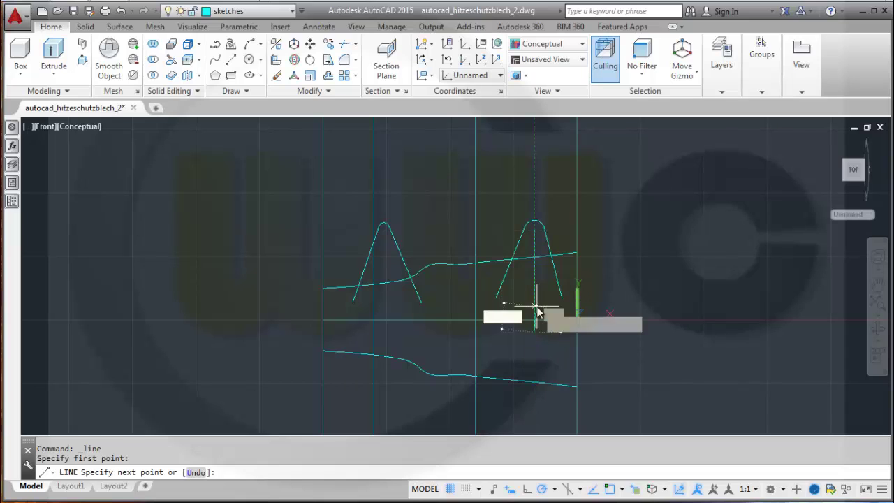
{"action": "key", "text": "Escape"}
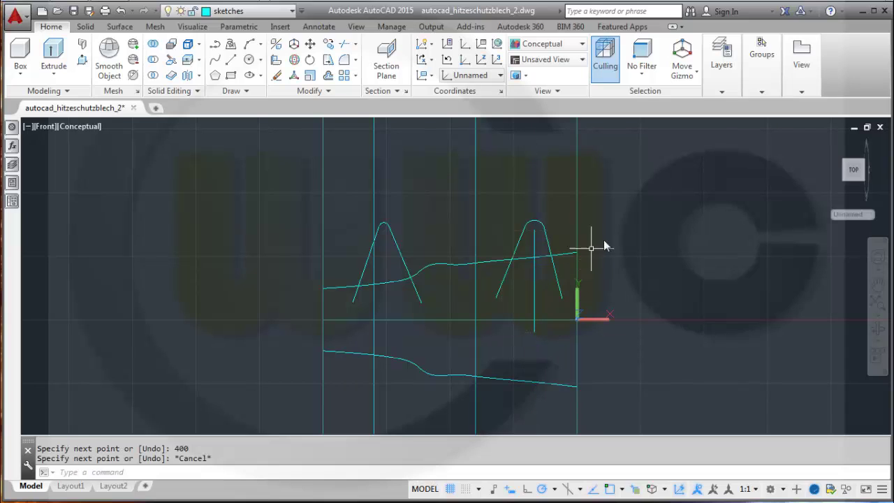
- Draw a 200-unit vertical line downward from the apex arc's centre in the inverted V at the second section line
{"action": "left_click", "coordinate": [230, 60]}
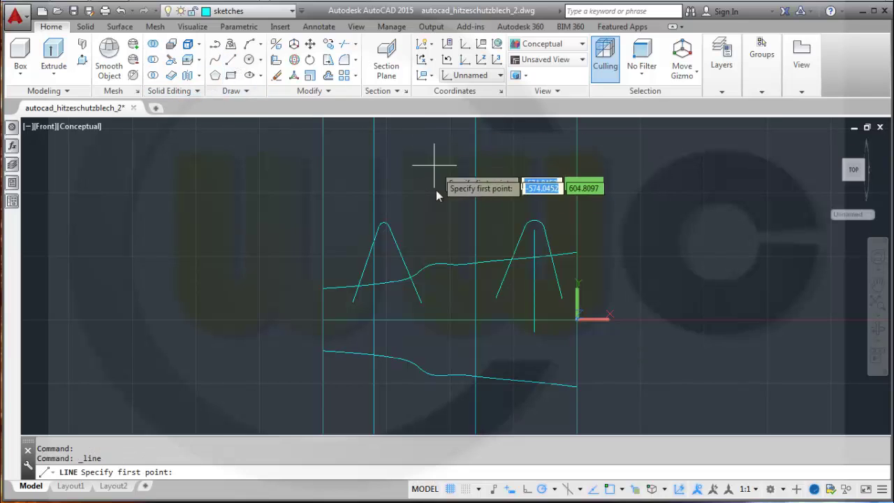
{"action": "left_click", "coordinate": [383, 228]}
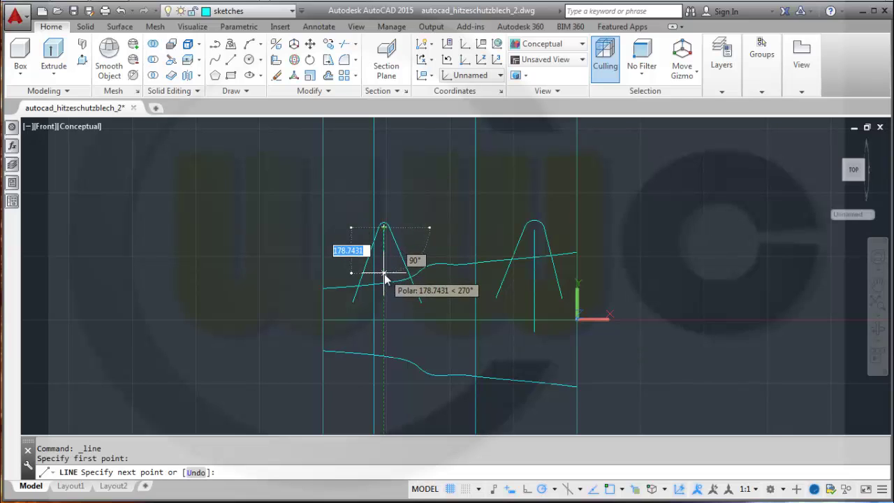
{"action": "type", "text": "200"}
{"action": "key", "text": "Return"}
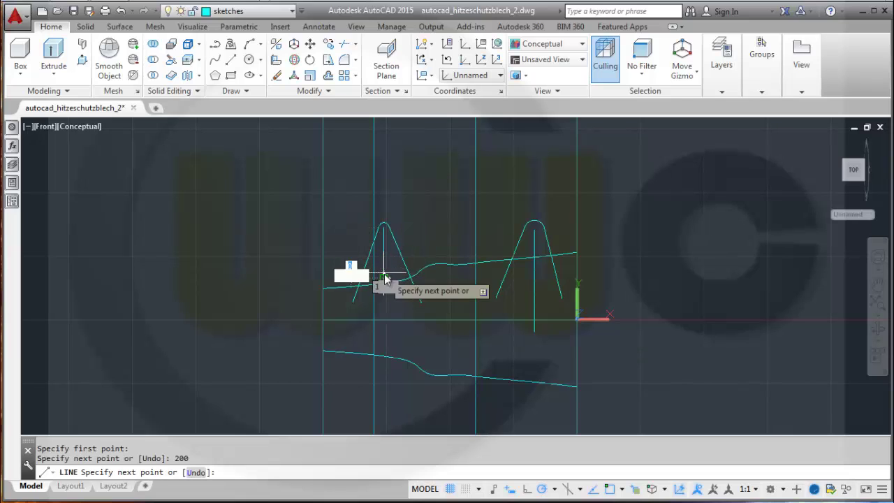
{"action": "key", "text": "Escape"}
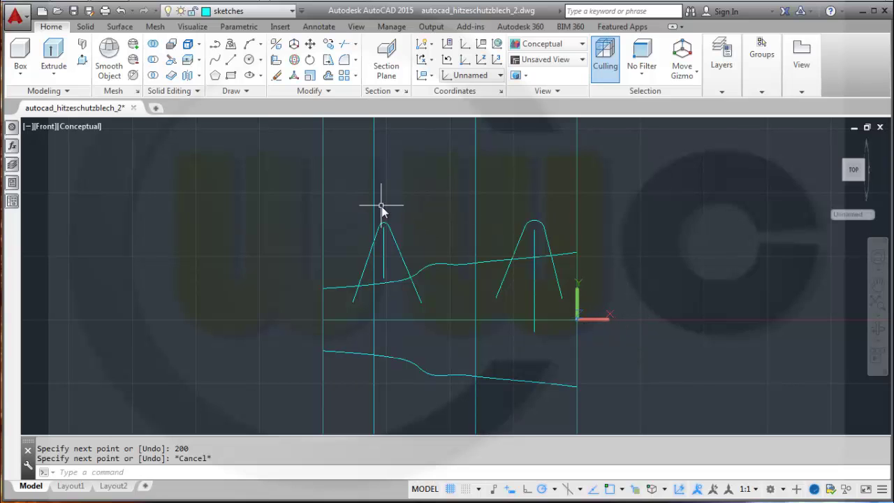
- Draw a 1500-unit horizontal line from the origin 0,0 along the negative X direction
{"action": "left_click", "coordinate": [231, 60]}
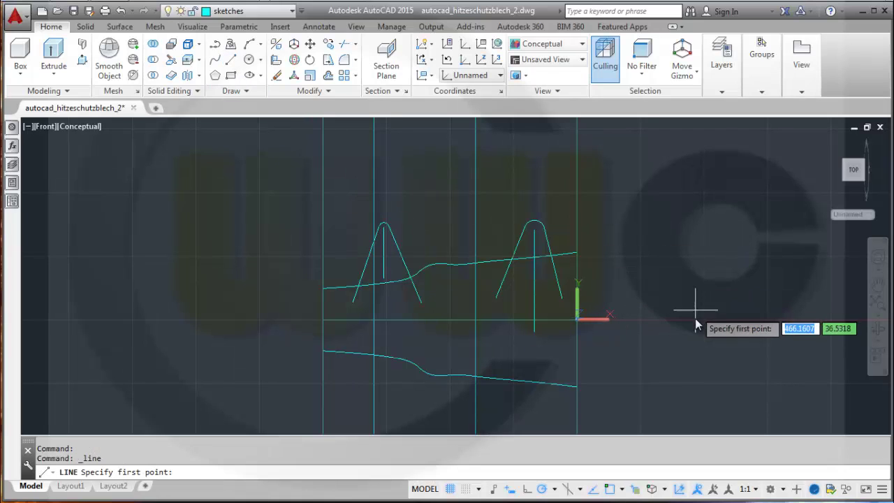
{"action": "type", "text": "0,0"}
{"action": "key", "text": "Return"}
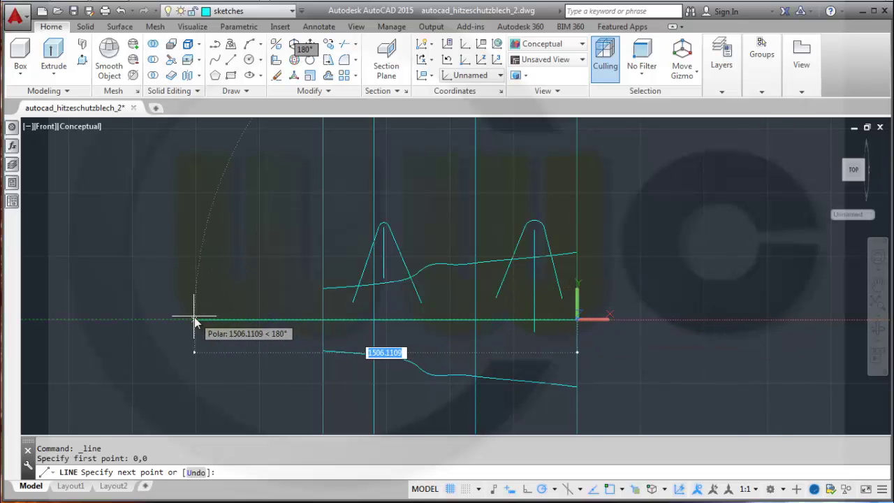
{"action": "type", "text": "1500"}
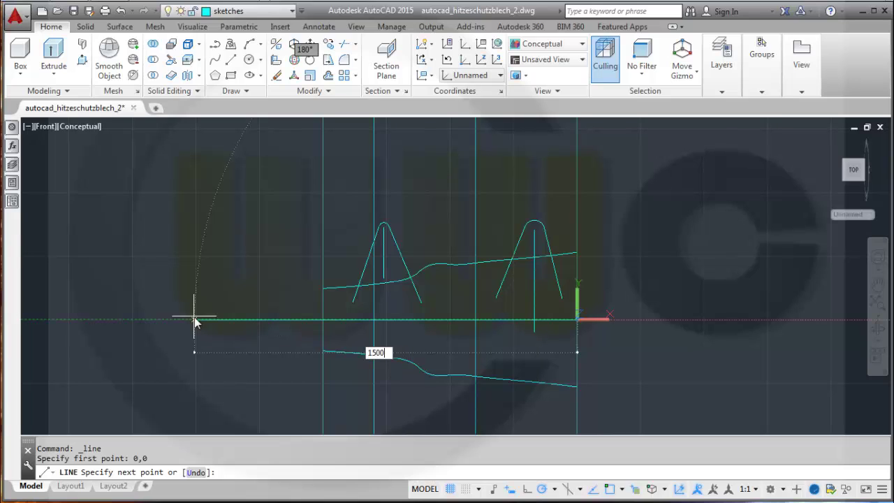
{"action": "key", "text": "Return"}
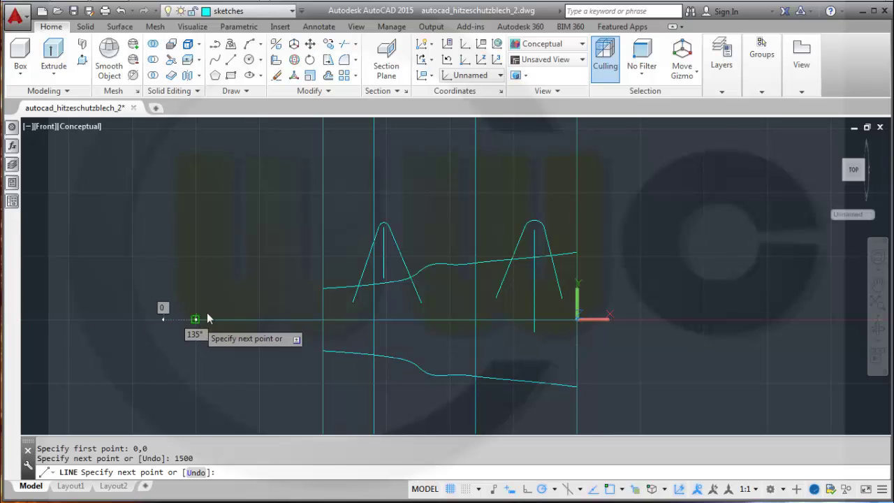
{"action": "key", "text": "Escape"}
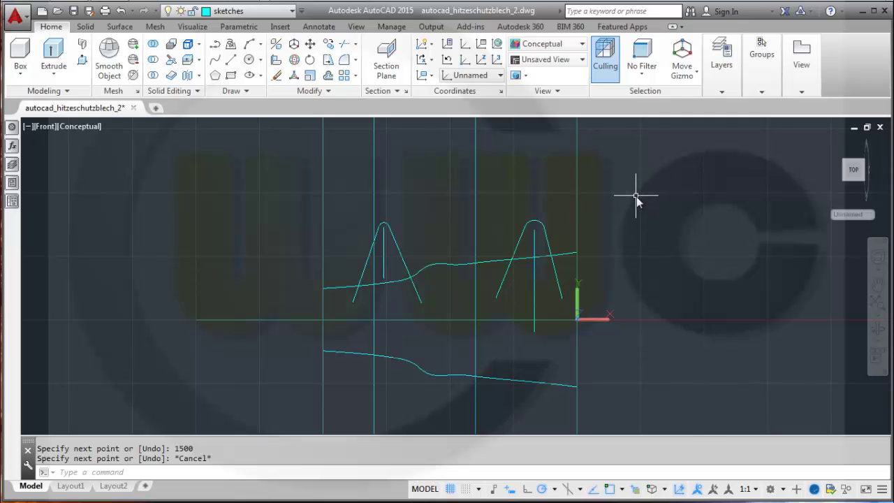
- Auto-constrain the inverted V at the second section line together with its vertical centre line
{"action": "mouse_move", "coordinate": [638, 197]}
{"action": "middle_mouse_down"}
{"action": "mouse_move", "coordinate": [629, 248]}
{"action": "mouse_move", "coordinate": [605, 239]}
{"action": "middle_mouse_up"}
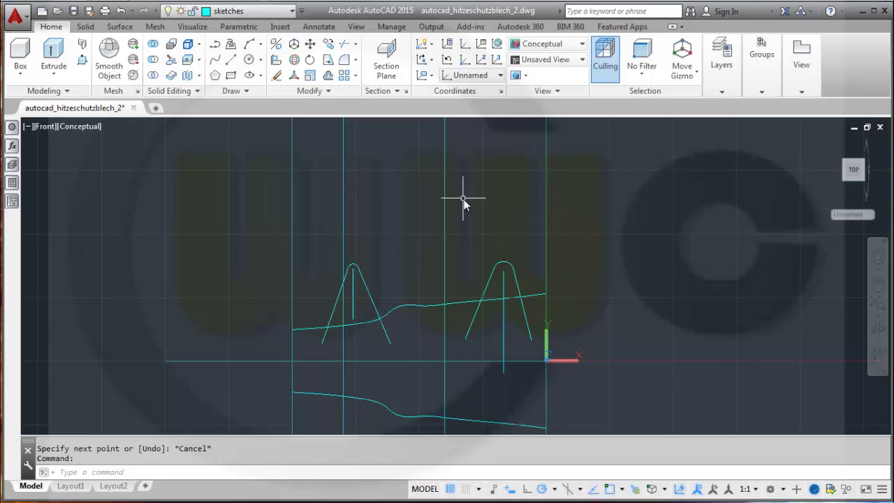
{"action": "scroll", "coordinate": [463, 202], "scroll_direction": "up", "scroll_amount": 2}
{"action": "mouse_move", "coordinate": [478, 262]}
{"action": "middle_mouse_down"}
{"action": "mouse_move", "coordinate": [473, 184]}
{"action": "mouse_move", "coordinate": [438, 177]}
{"action": "middle_mouse_up"}
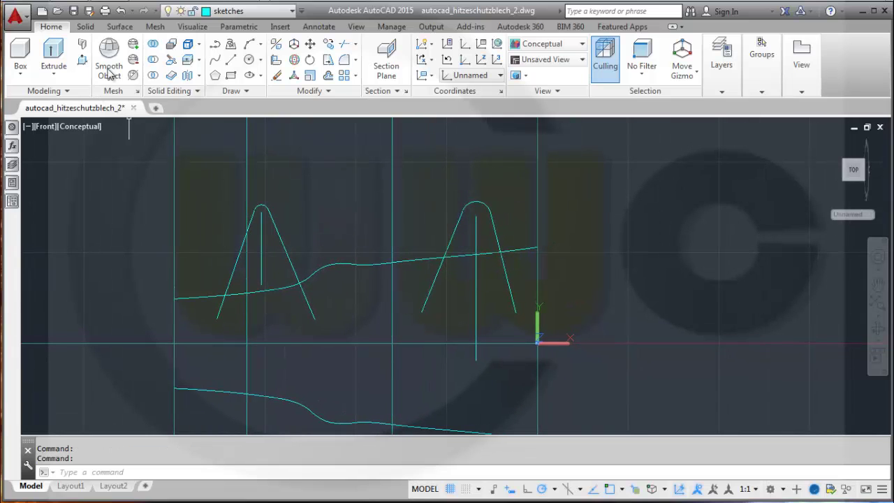
{"action": "left_click", "coordinate": [238, 27]}
{"action": "left_click", "coordinate": [26, 58]}
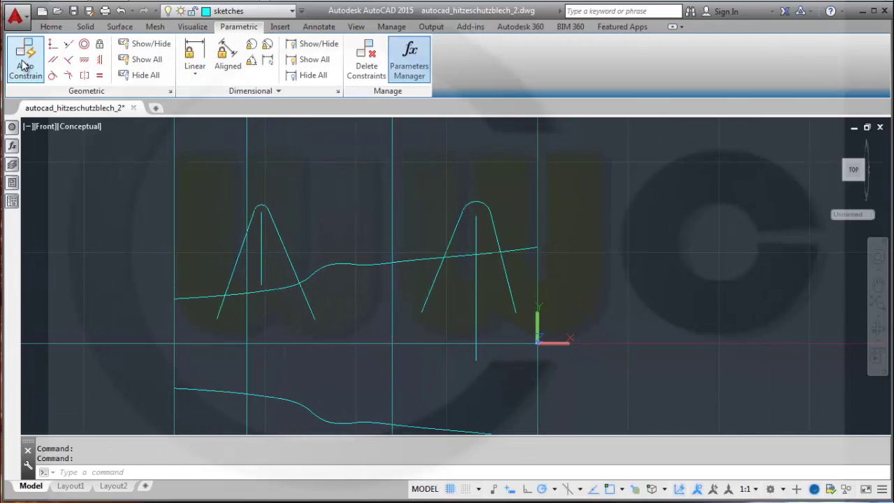
{"action": "left_click", "coordinate": [299, 230]}
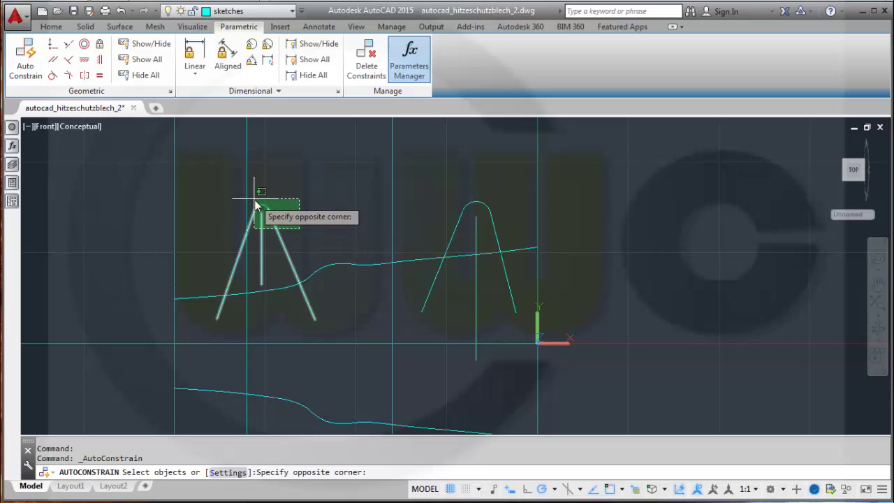
{"action": "left_click", "coordinate": [256, 207]}
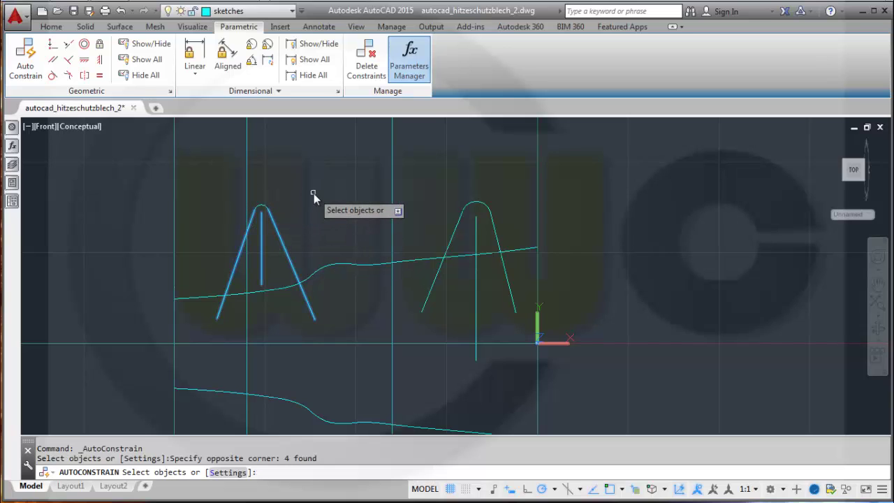
{"action": "right_click", "coordinate": [314, 194]}
{"action": "left_click", "coordinate": [341, 201]}
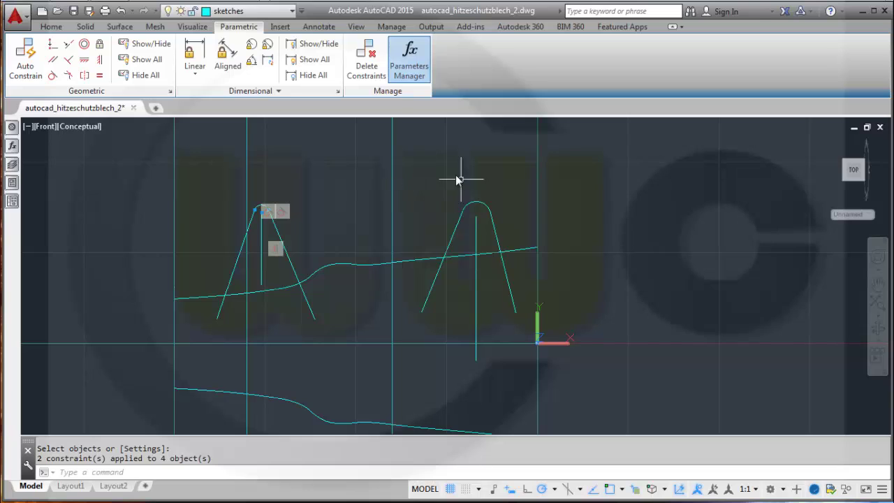
- Auto-constrain the inverted V nearest the Y axis together with its vertical centre line, and hide all geometric constraint markers
{"action": "left_click", "coordinate": [25, 58]}
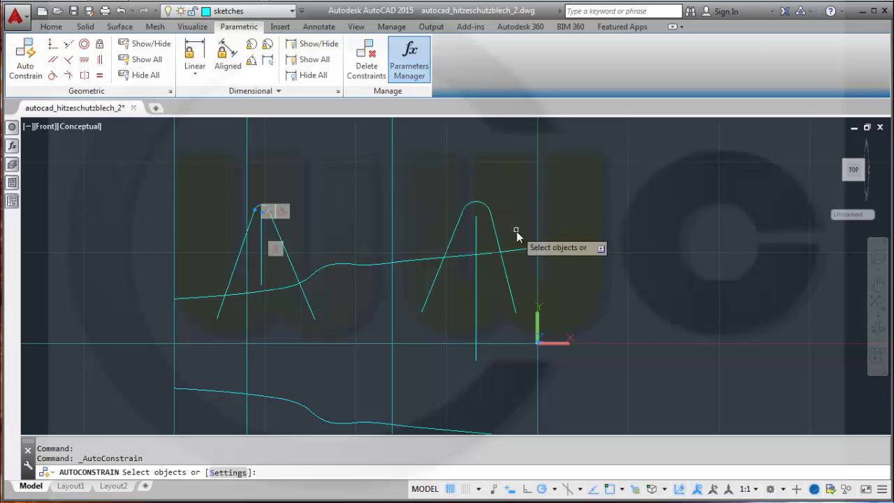
{"action": "left_click", "coordinate": [515, 234]}
{"action": "left_click", "coordinate": [424, 191]}
{"action": "right_click", "coordinate": [443, 167]}
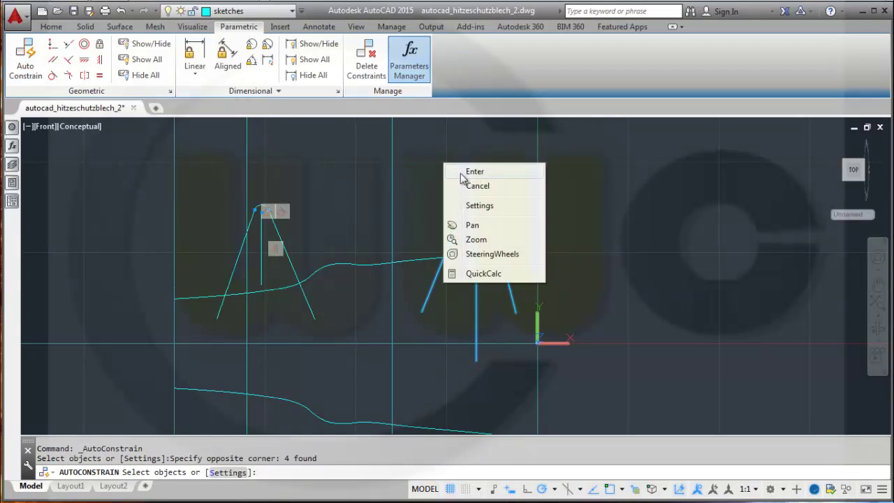
{"action": "left_click", "coordinate": [475, 172]}
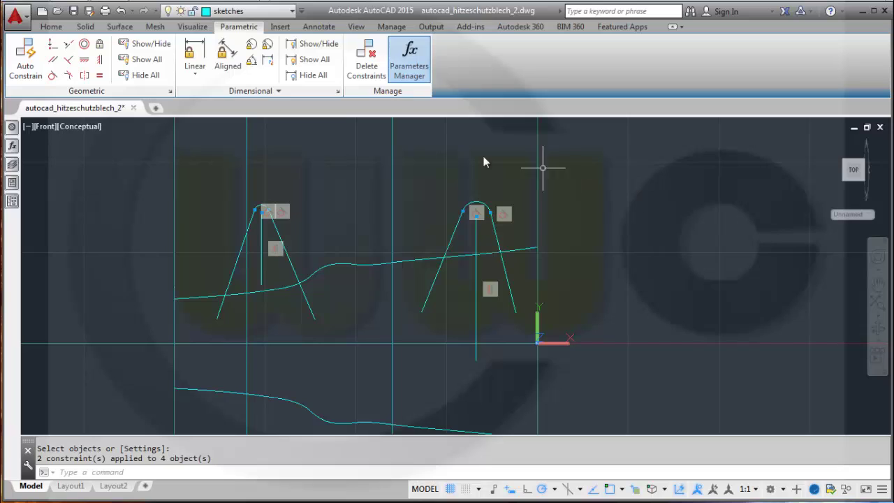
{"action": "left_click", "coordinate": [146, 75]}
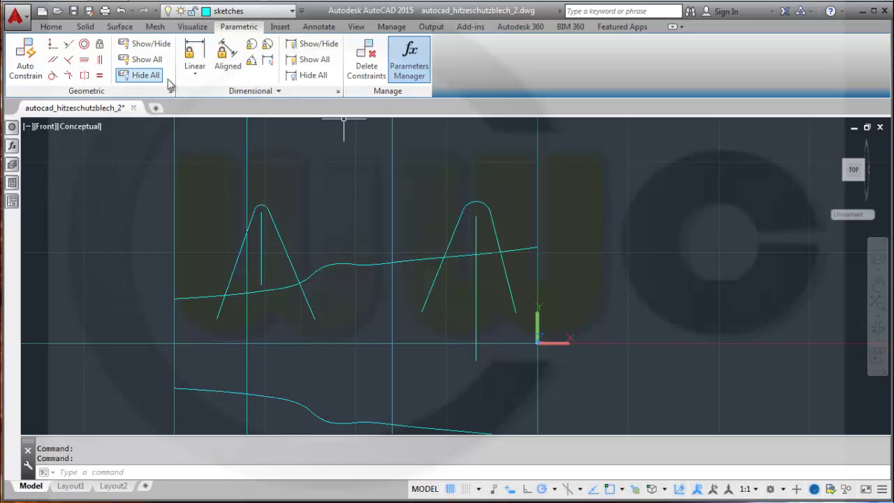
- Add a 40° angular constraint between the two legs of the inverted V at the second section line
{"action": "left_click", "coordinate": [252, 62]}
{"action": "left_click", "coordinate": [233, 281]}
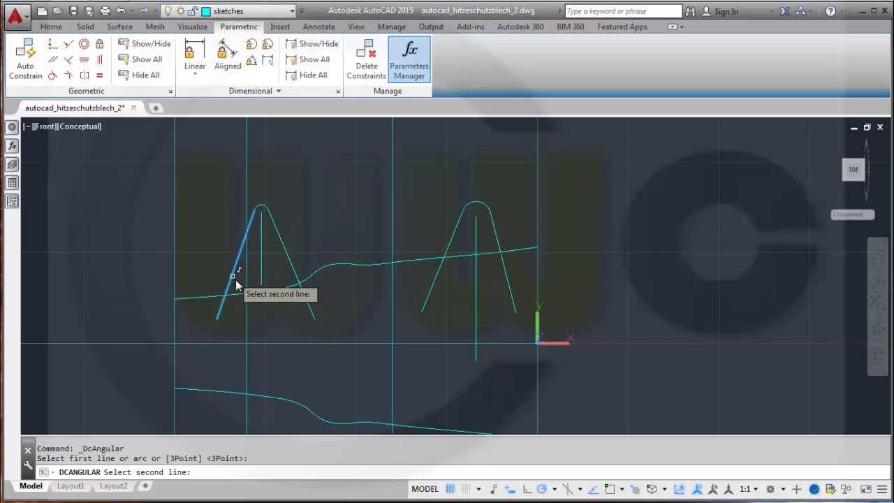
{"action": "left_click", "coordinate": [292, 267]}
{"action": "left_click", "coordinate": [268, 327]}
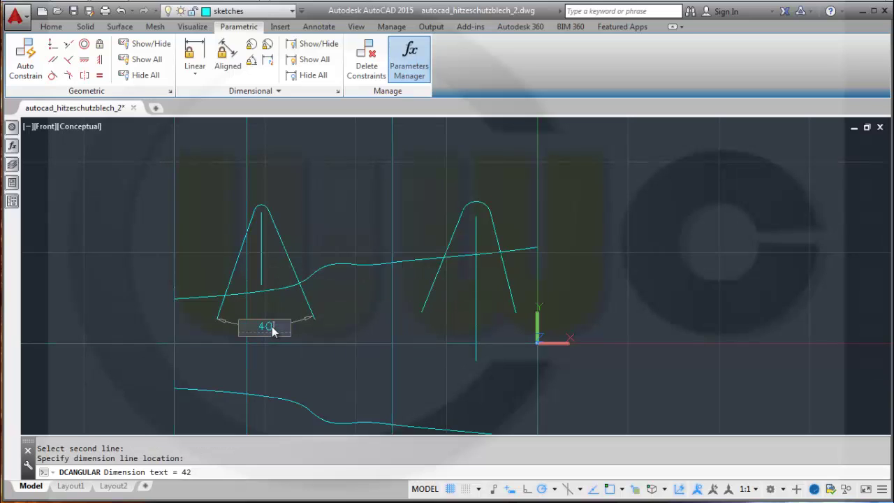
{"action": "type", "text": "40"}
{"action": "key", "text": "Return"}
- Constrain the angle between the centre line and the right leg of the inverted V at the second section line to 20°
{"action": "key", "text": "Return"}
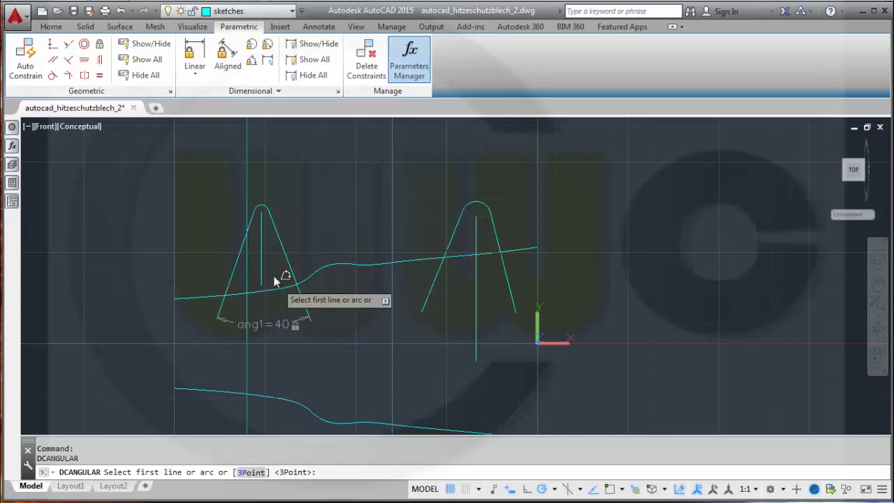
{"action": "left_click", "coordinate": [263, 252]}
{"action": "left_click", "coordinate": [285, 262]}
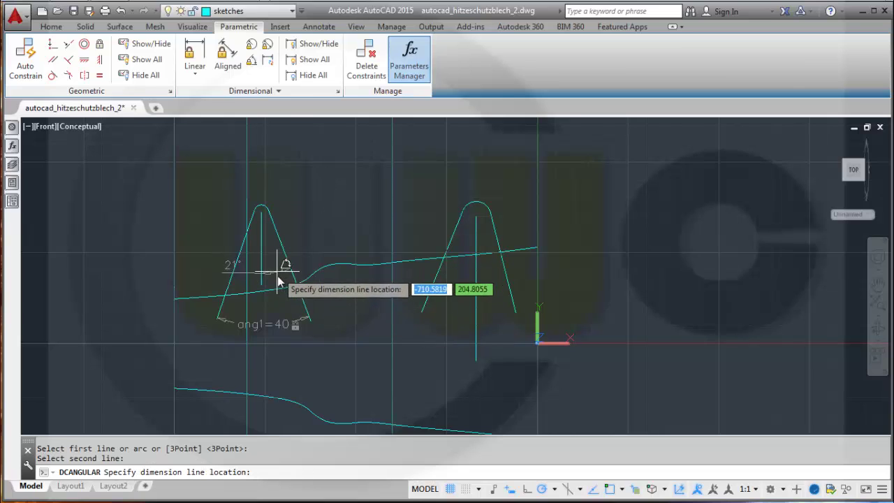
{"action": "left_click", "coordinate": [289, 360]}
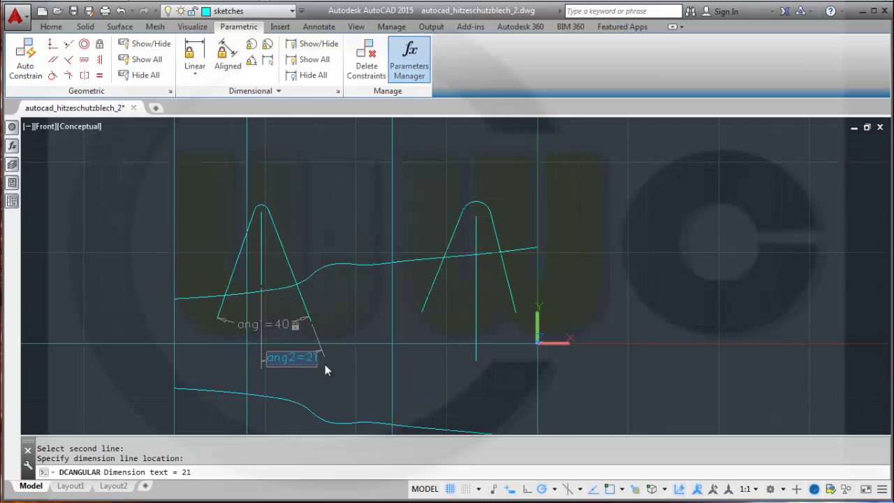
{"action": "type", "text": "20"}
{"action": "key", "text": "Return"}
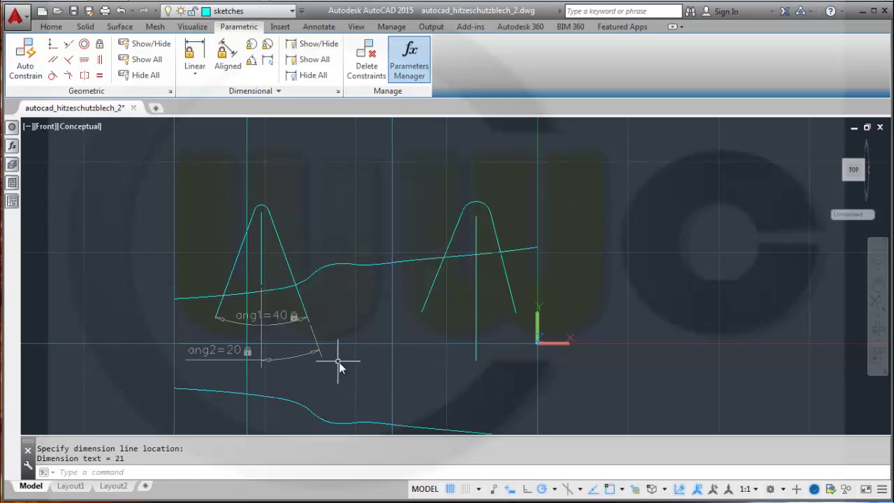
- Add a 40° angular constraint between the two legs of the inverted V nearest the Y axis
{"action": "key", "text": "Return"}
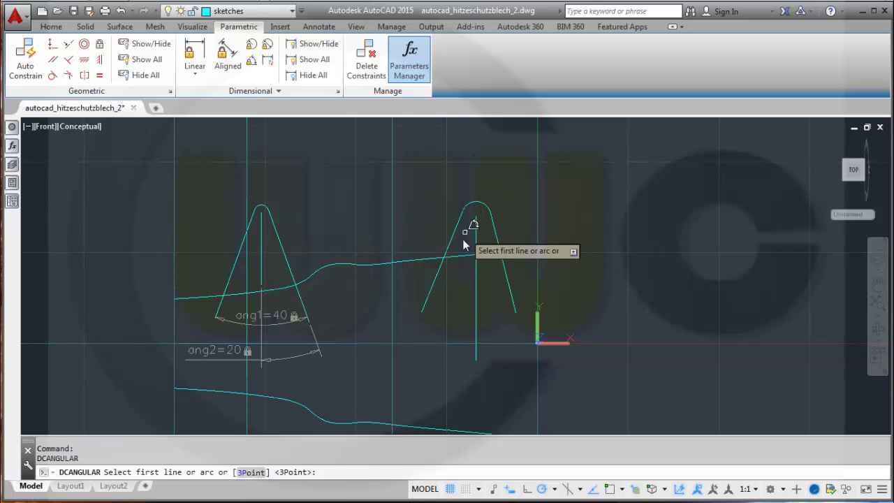
{"action": "left_click", "coordinate": [451, 248]}
{"action": "left_click", "coordinate": [503, 234]}
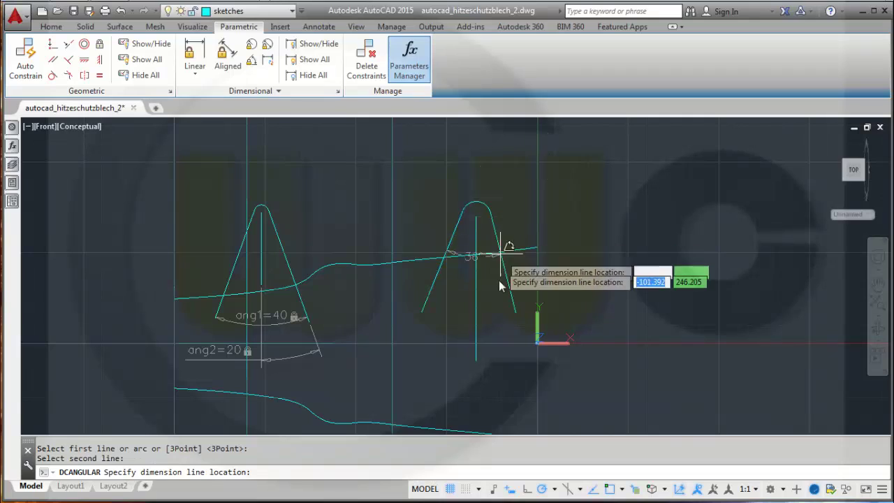
{"action": "left_click", "coordinate": [498, 337]}
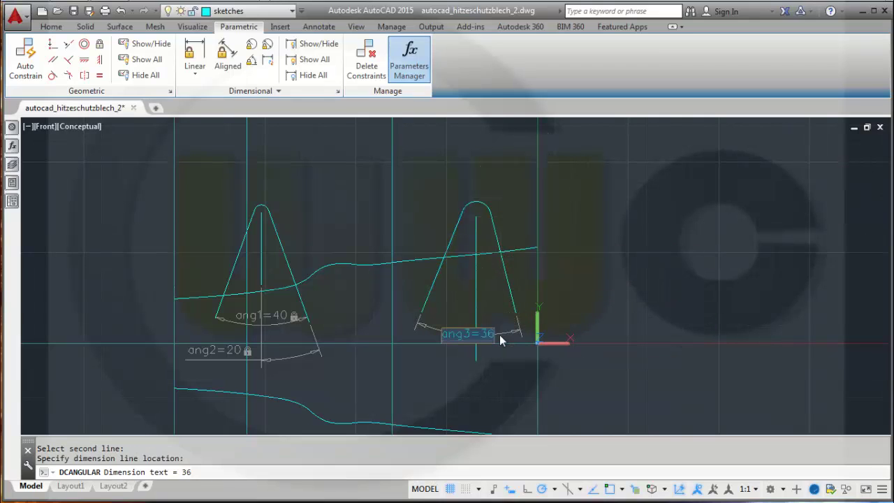
{"action": "type", "text": "40"}
{"action": "key", "text": "Return"}
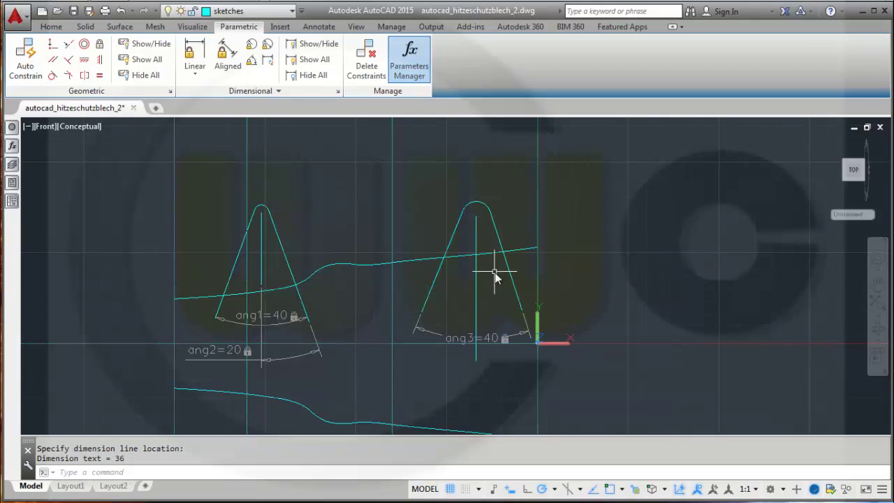
- Constrain the angle between the centre line and right leg of the inverted V nearest the Y axis to 20°
{"action": "key", "text": "Return"}
{"action": "left_click", "coordinate": [477, 293]}
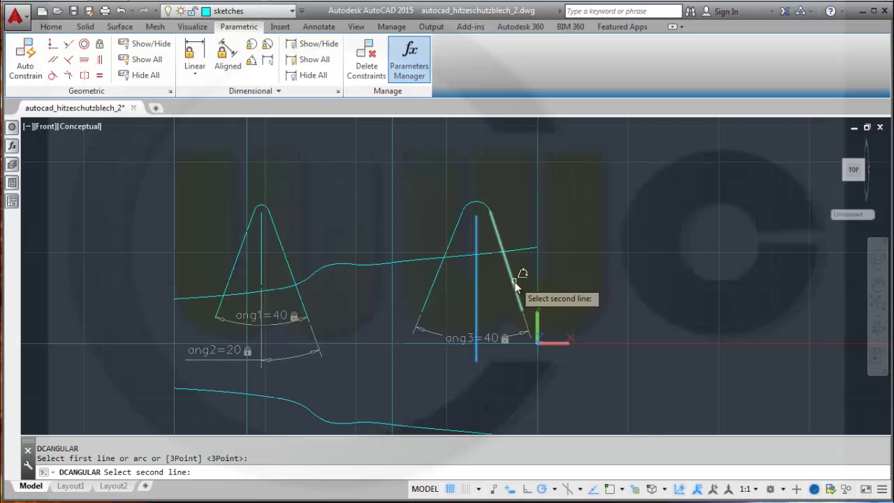
{"action": "left_click", "coordinate": [515, 283]}
{"action": "left_click", "coordinate": [514, 389]}
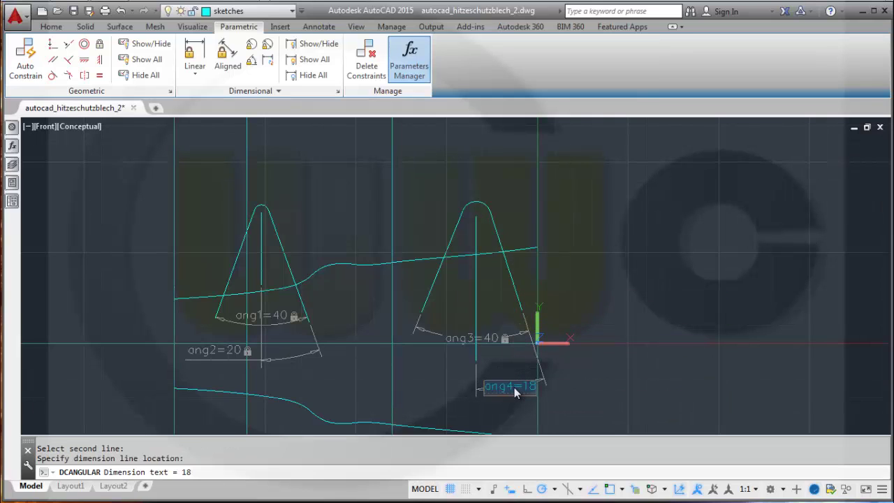
{"action": "type", "text": "20"}
{"action": "key", "text": "Return"}
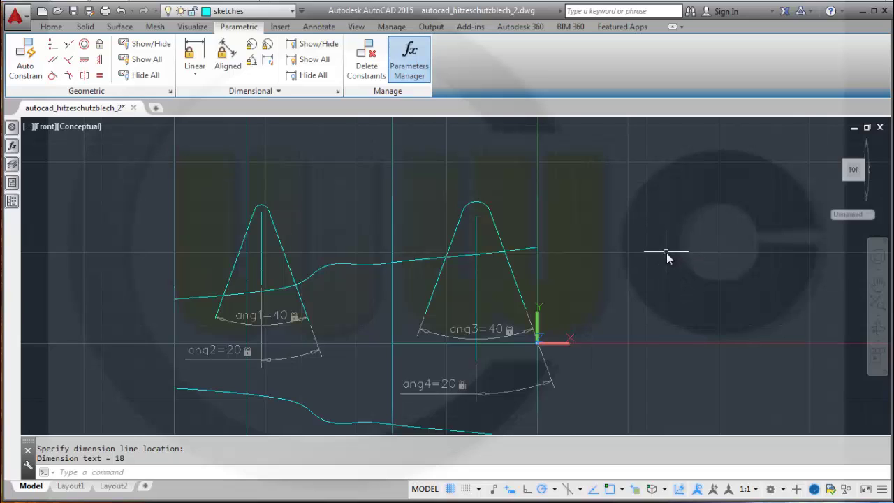
- Apply Fix constraints to the horizontal line through the origin, at its origin end and at its far end
{"action": "left_click", "coordinate": [100, 44]}
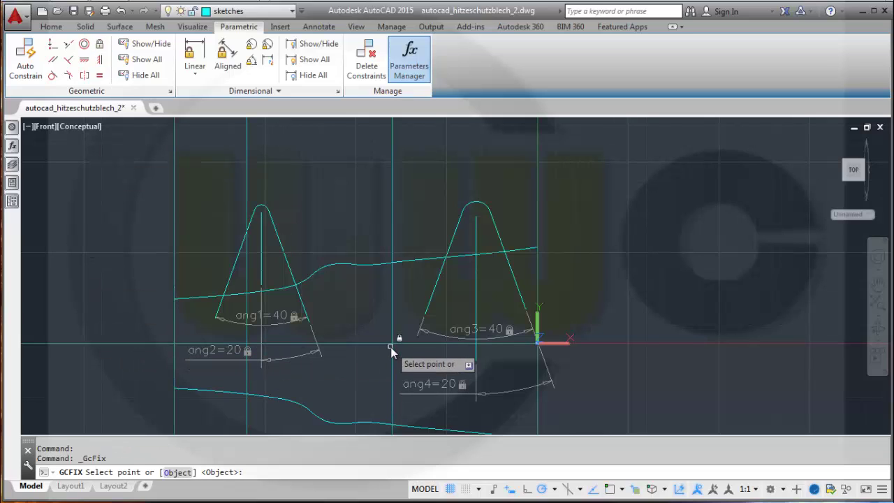
{"action": "left_click", "coordinate": [427, 345]}
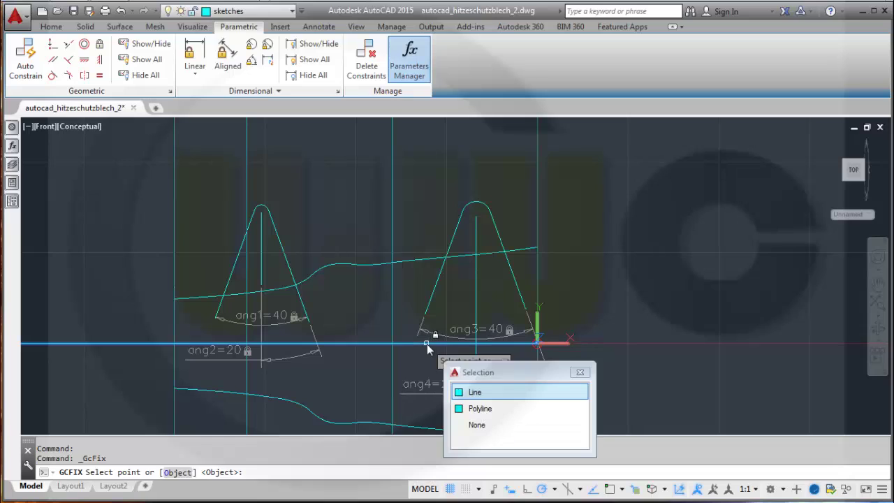
{"action": "left_click", "coordinate": [474, 394]}
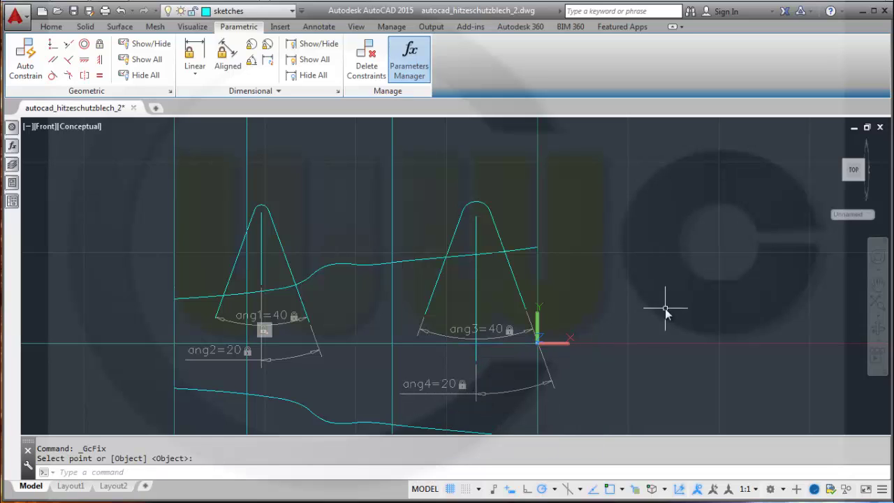
{"action": "left_click", "coordinate": [101, 61]}
{"action": "scroll", "coordinate": [95, 296], "scroll_direction": "up", "scroll_amount": 1}
{"action": "scroll", "coordinate": [107, 320], "scroll_direction": "down", "scroll_amount": 4}
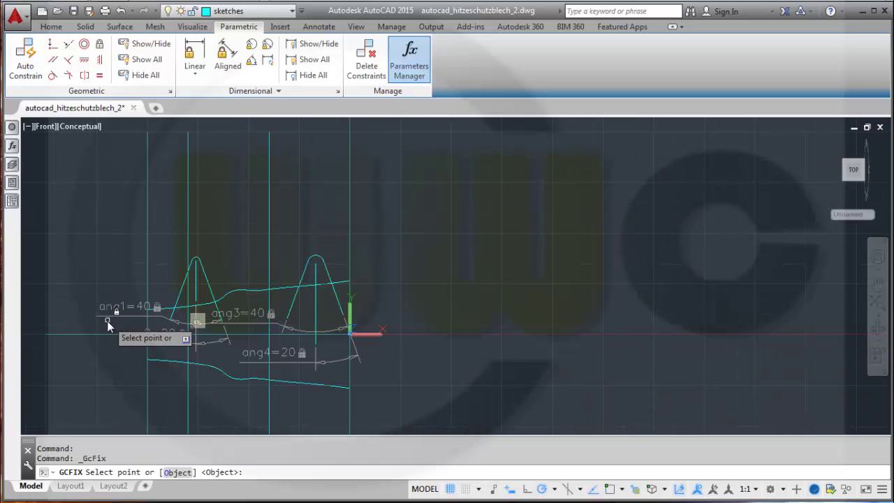
{"action": "left_click", "coordinate": [72, 336]}
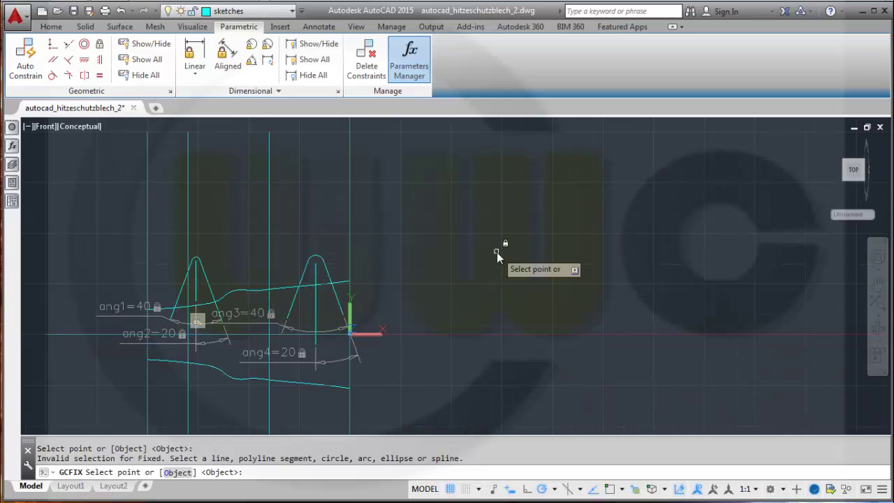
{"action": "left_click", "coordinate": [61, 336]}
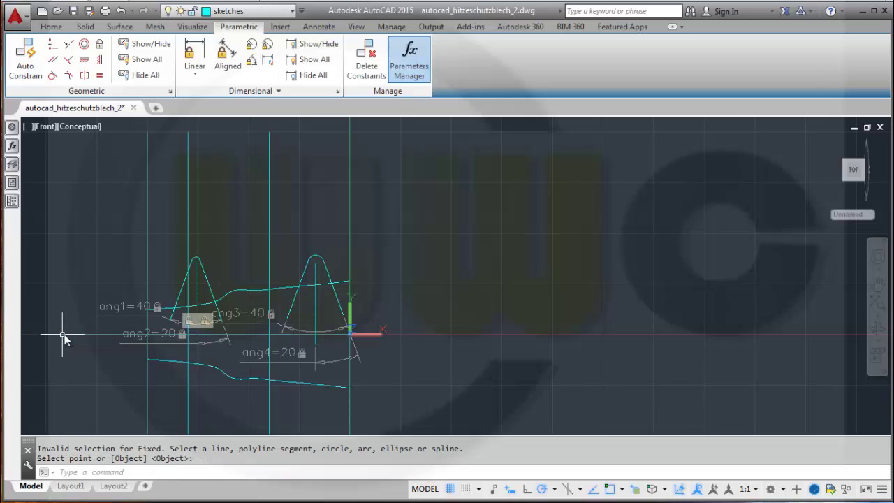
- Apply two Fix constraints to the vertical line on the Y axis, one higher up and one at its origin end
{"action": "key", "text": "Return"}
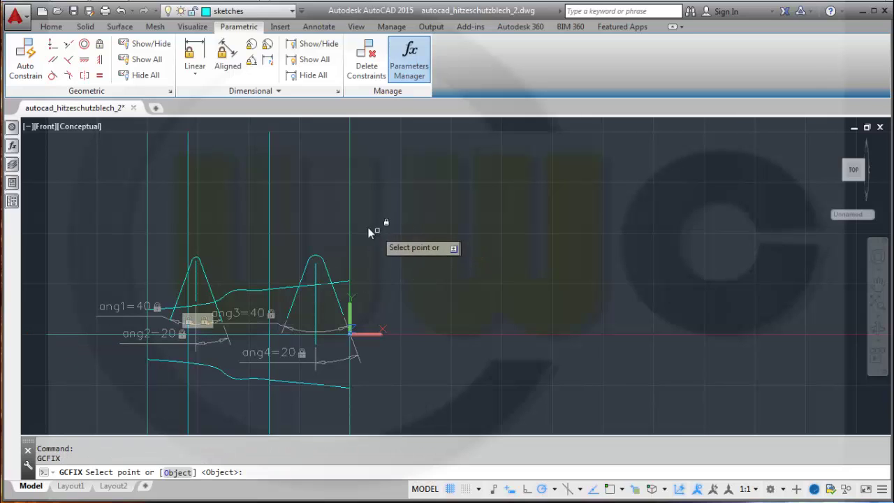
{"action": "left_click", "coordinate": [349, 142]}
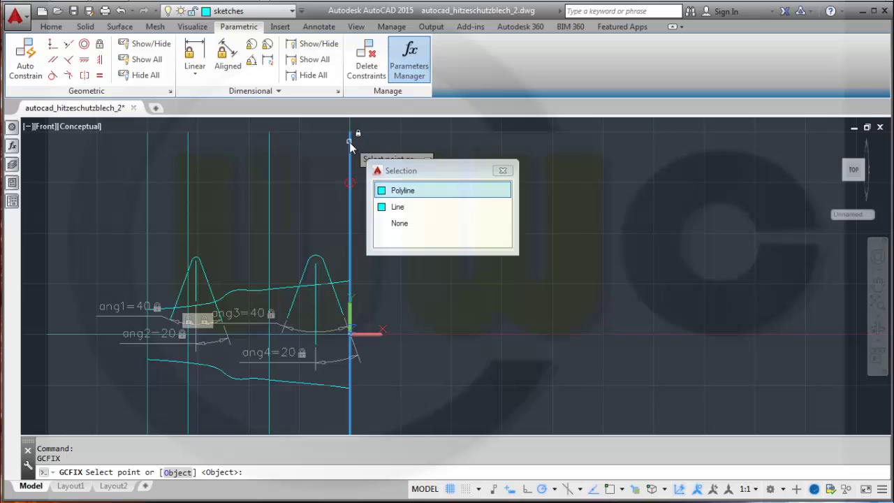
{"action": "left_click", "coordinate": [401, 206]}
{"action": "mouse_move", "coordinate": [410, 200]}
{"action": "middle_mouse_down"}
{"action": "mouse_move", "coordinate": [426, 239]}
{"action": "mouse_move", "coordinate": [422, 329]}
{"action": "mouse_move", "coordinate": [419, 230]}
{"action": "middle_mouse_up"}
{"action": "key", "text": "Return"}
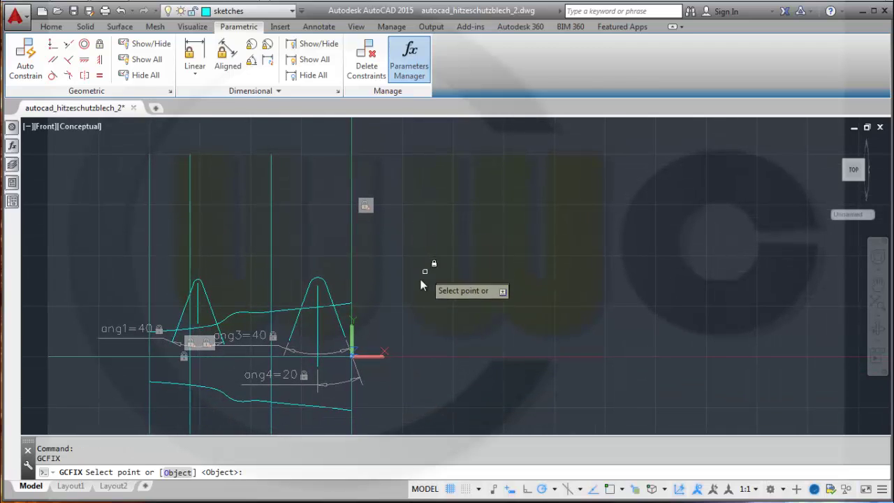
{"action": "left_click", "coordinate": [352, 293]}
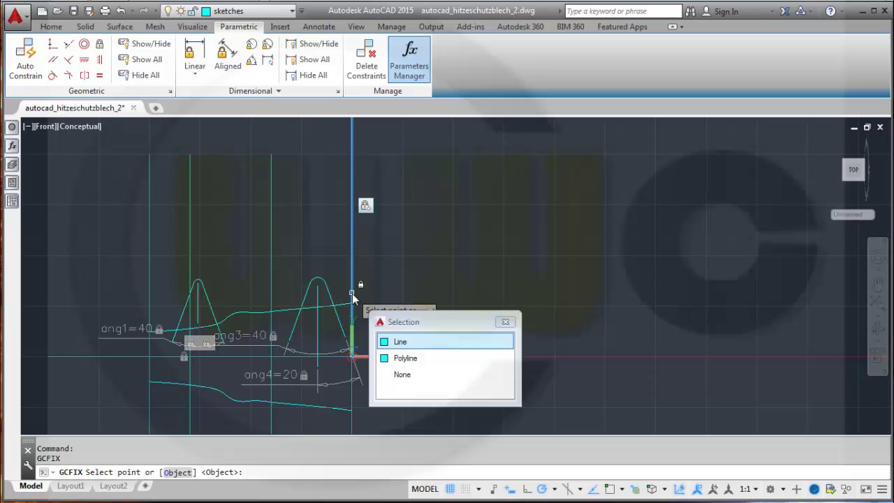
{"action": "left_click", "coordinate": [402, 338]}
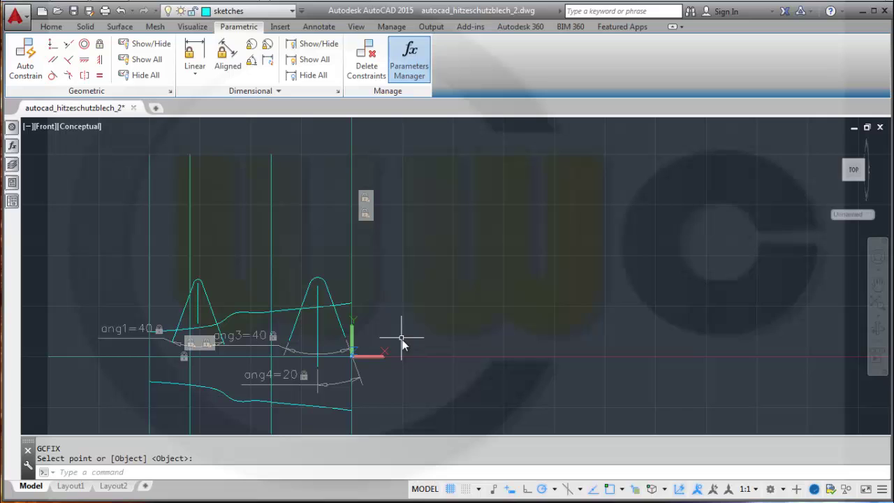
- Hide all geometric constraint markers and all dimensional constraints in the drawing
{"action": "left_click", "coordinate": [139, 75]}
{"action": "mouse_move", "coordinate": [419, 277]}
{"action": "middle_mouse_down"}
{"action": "mouse_move", "coordinate": [531, 283]}
{"action": "mouse_move", "coordinate": [601, 248]}
{"action": "middle_mouse_up"}
{"action": "scroll", "coordinate": [514, 294], "scroll_direction": "up", "scroll_amount": 2}
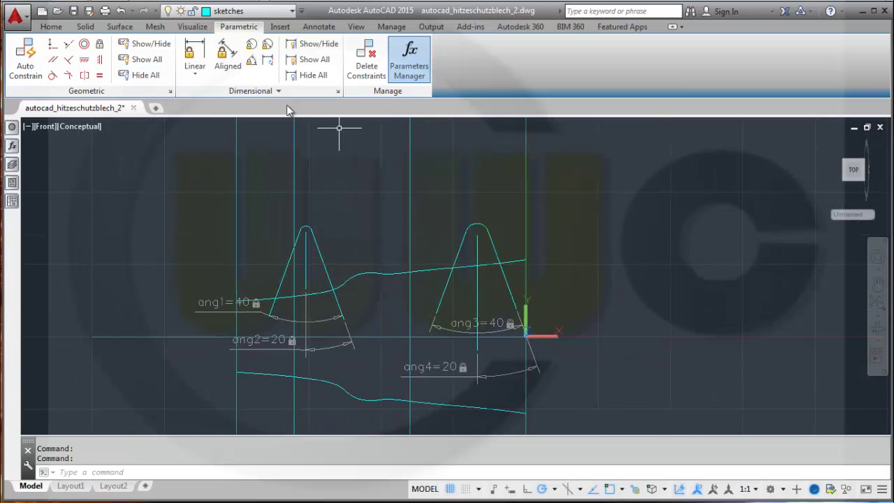
{"action": "left_click", "coordinate": [312, 74]}
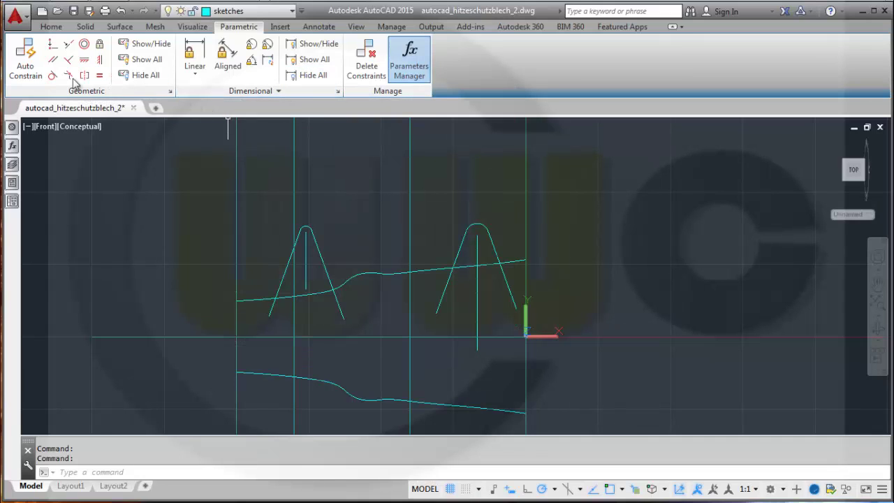
- Add a horizontal linear constraint of 200 between the centre line of the V nearest the Y axis and the vertical Y-axis line
{"action": "left_click", "coordinate": [189, 62]}
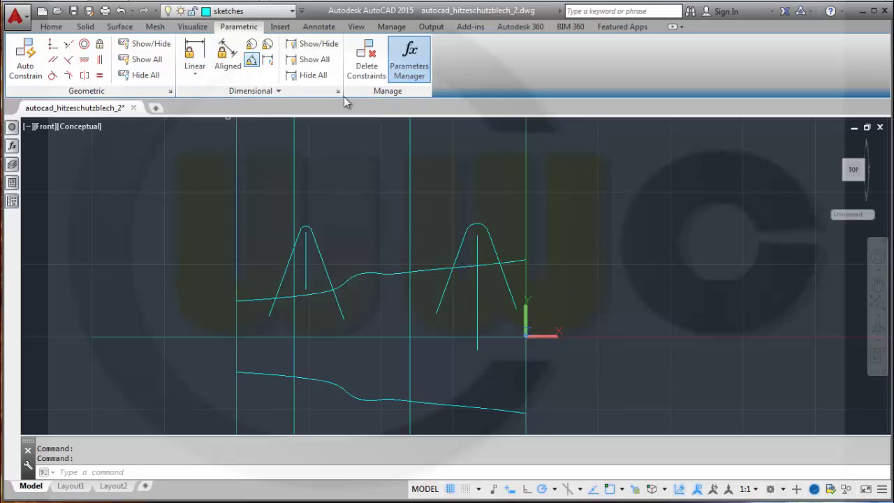
{"action": "left_click", "coordinate": [476, 295]}
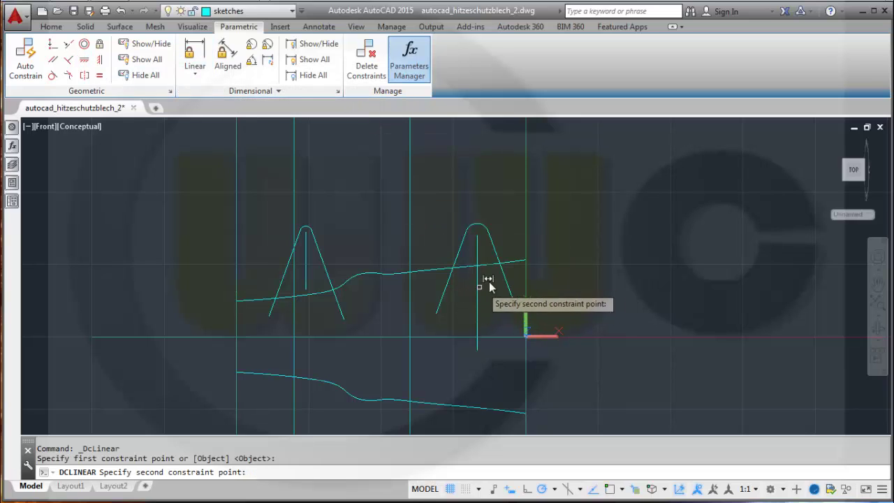
{"action": "left_click", "coordinate": [526, 236]}
{"action": "left_click", "coordinate": [575, 306]}
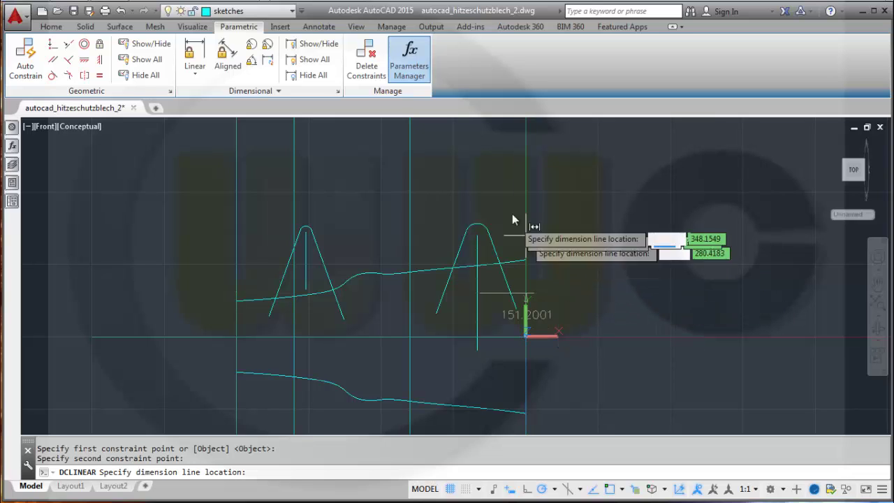
{"action": "left_click", "coordinate": [500, 183]}
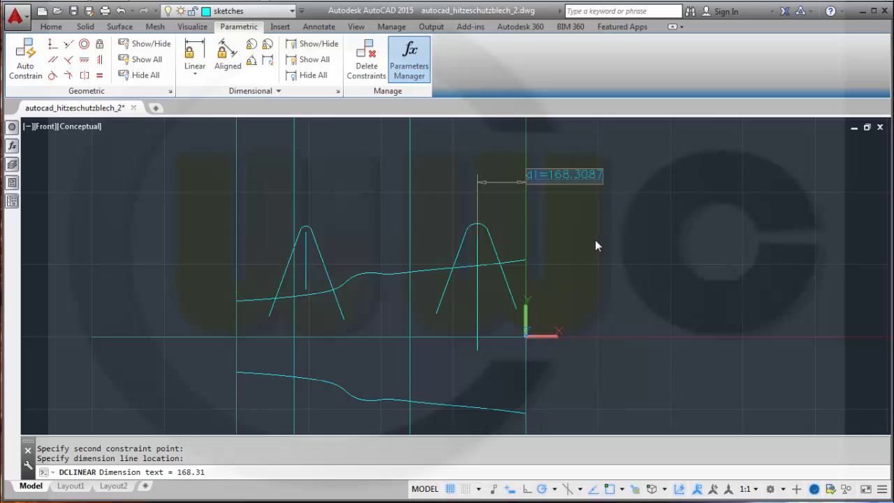
{"action": "type", "text": "200"}
{"action": "key", "text": "Return"}
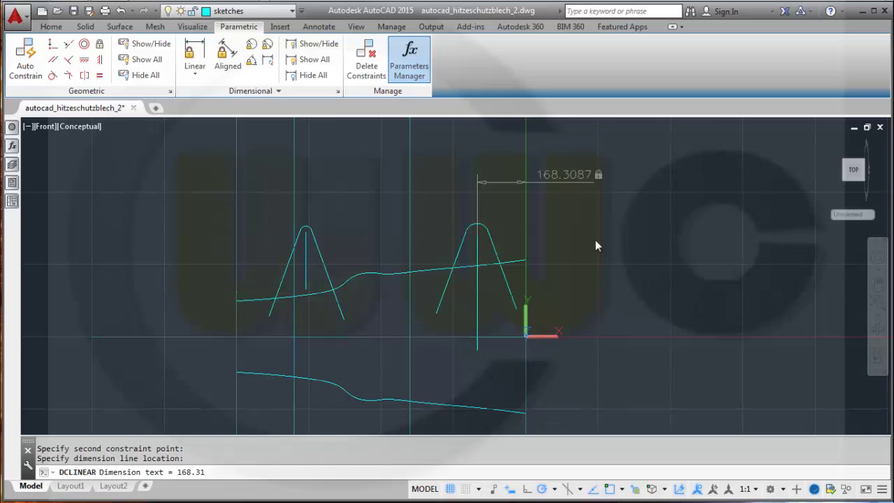
- Add a horizontal linear constraint of 800 between the farther V's centre line and the vertical Y-axis line, and hide all dimensional constraints
{"action": "left_click", "coordinate": [195, 56]}
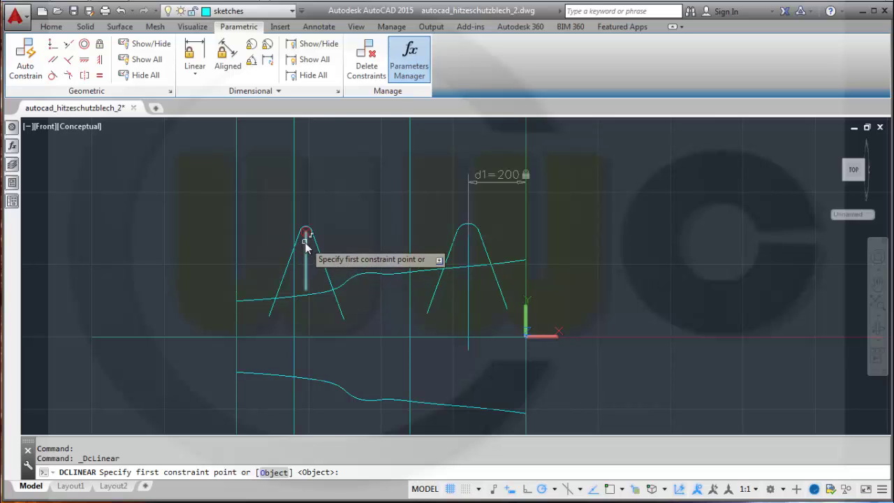
{"action": "left_click", "coordinate": [308, 282]}
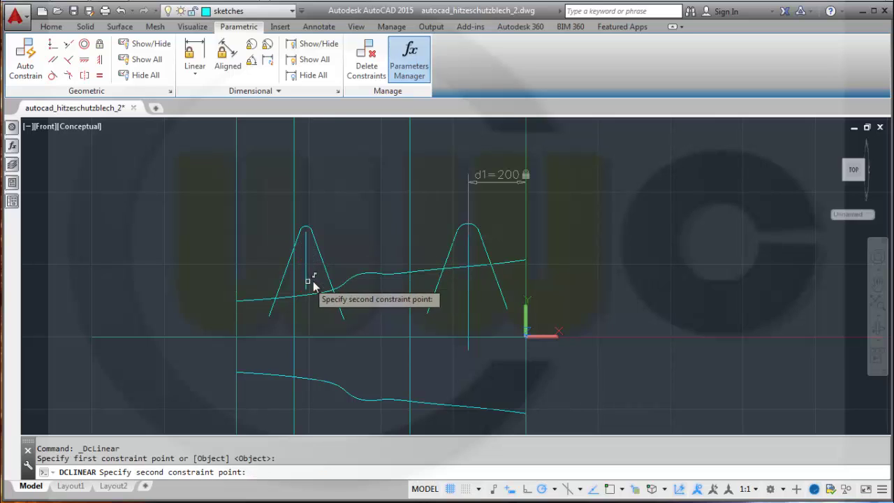
{"action": "left_click", "coordinate": [527, 285]}
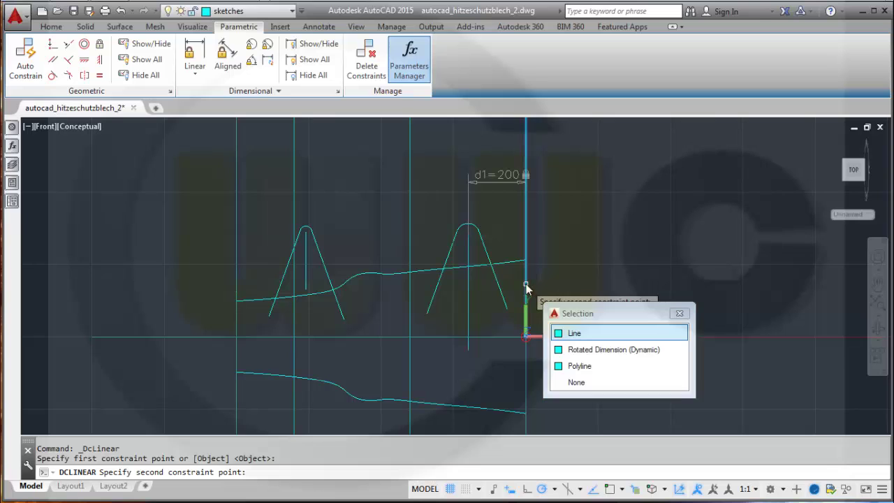
{"action": "left_click", "coordinate": [583, 331]}
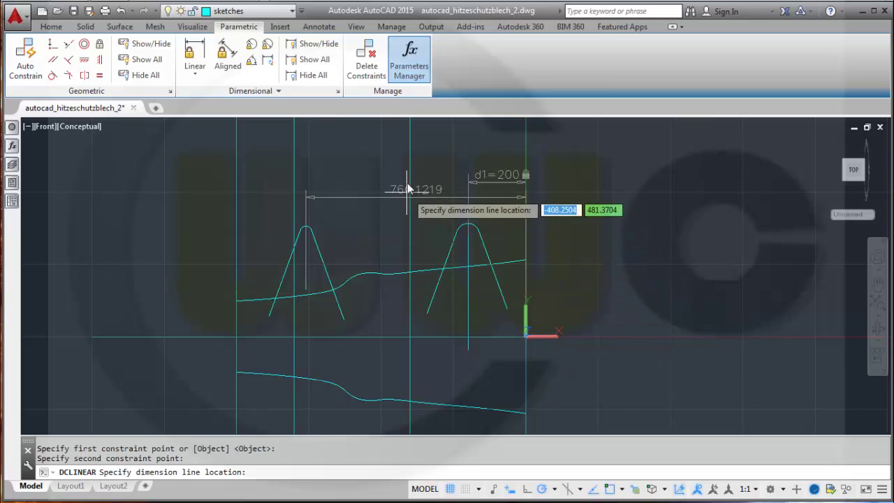
{"action": "left_click", "coordinate": [409, 251]}
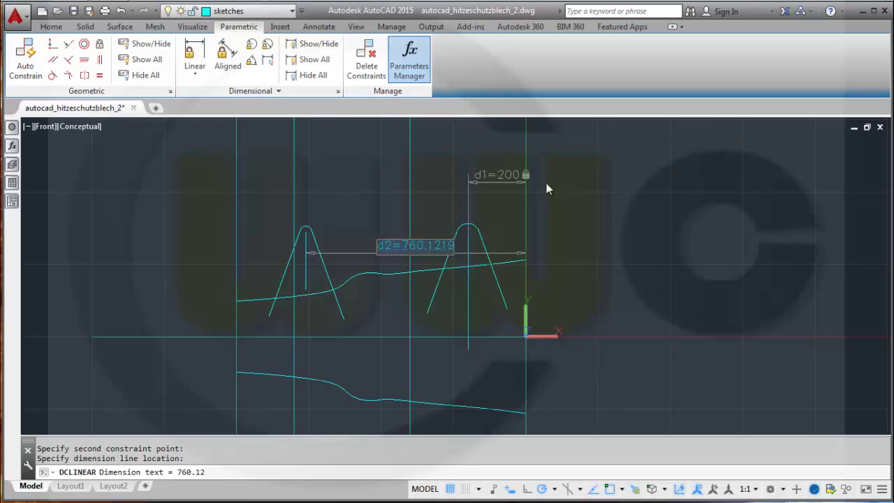
{"action": "type", "text": "800"}
{"action": "key", "text": "Return"}
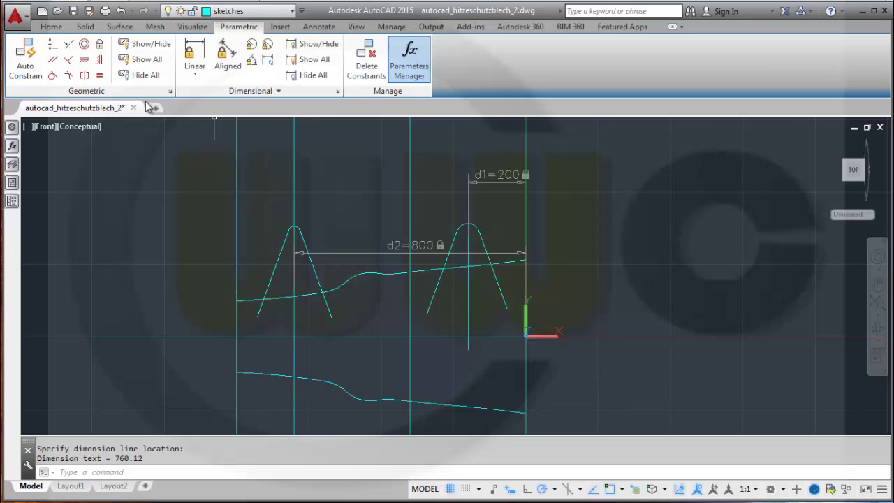
{"action": "left_click", "coordinate": [311, 75]}
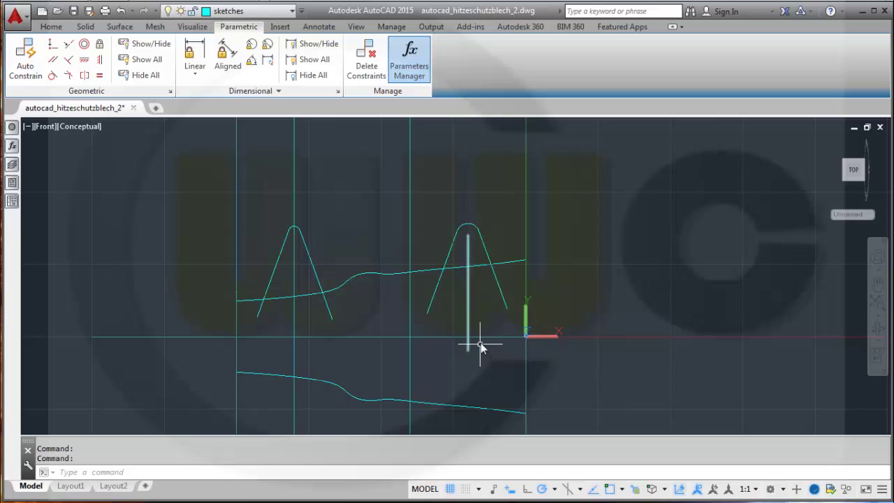
- Make the lower end of the centre line of the V nearest the Y axis coincident with the horizontal line through the origin
{"action": "left_click", "coordinate": [52, 46]}
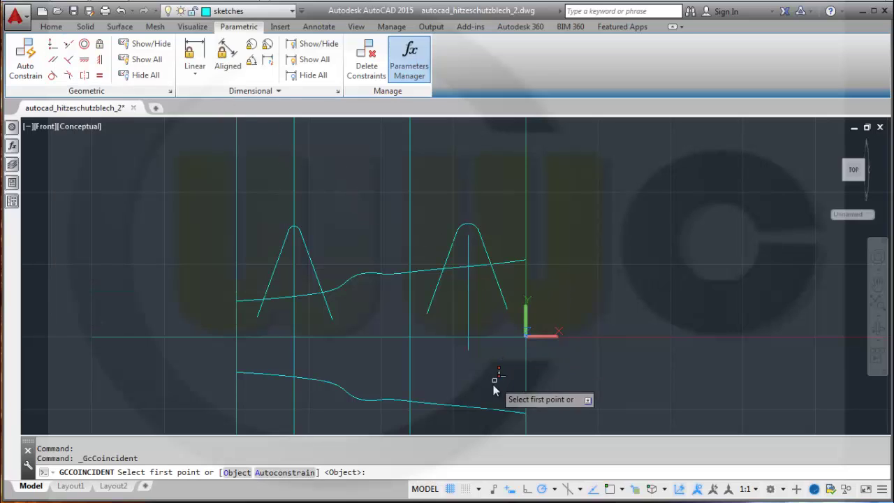
{"action": "left_click", "coordinate": [470, 353]}
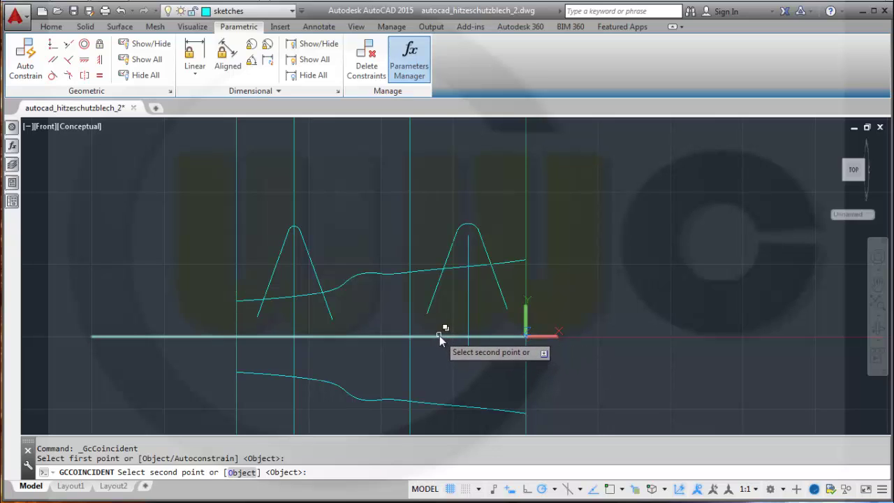
{"action": "right_click", "coordinate": [446, 326]}
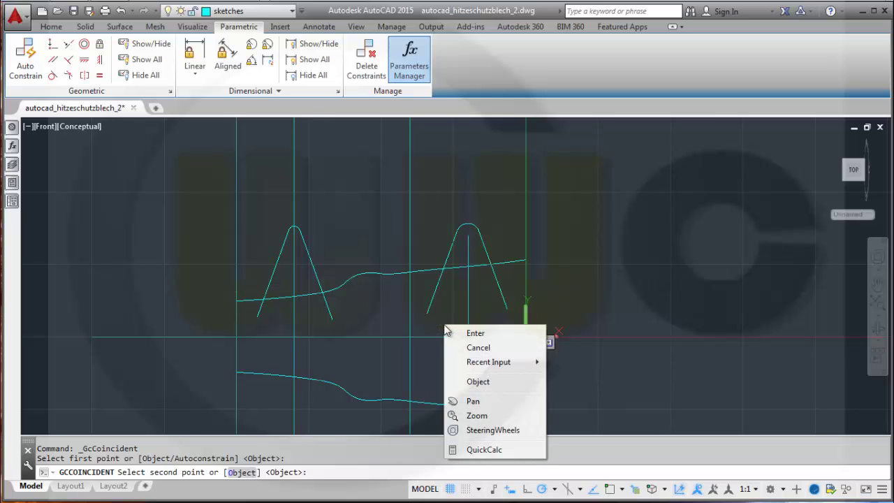
{"action": "left_click", "coordinate": [455, 383]}
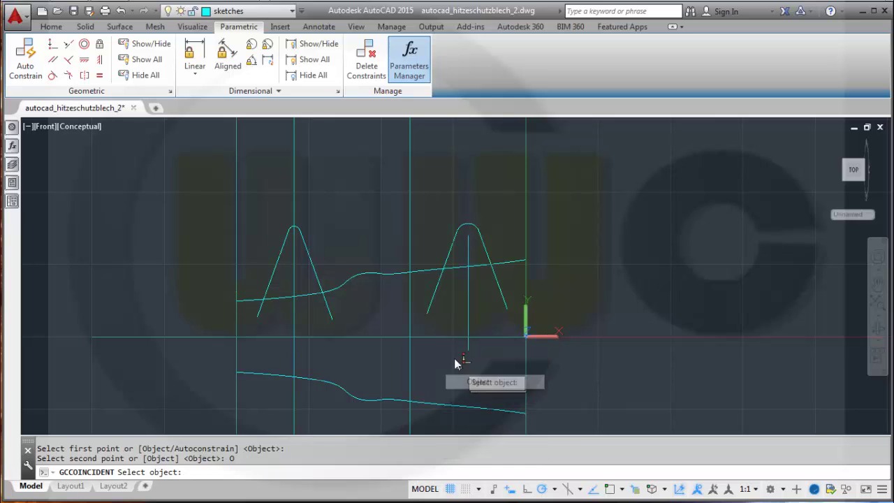
{"action": "left_click", "coordinate": [445, 338]}
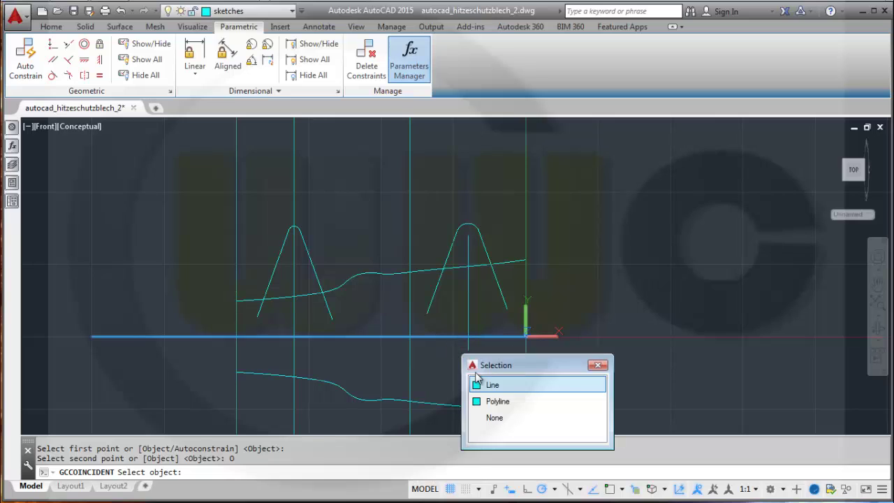
{"action": "left_click", "coordinate": [493, 386]}
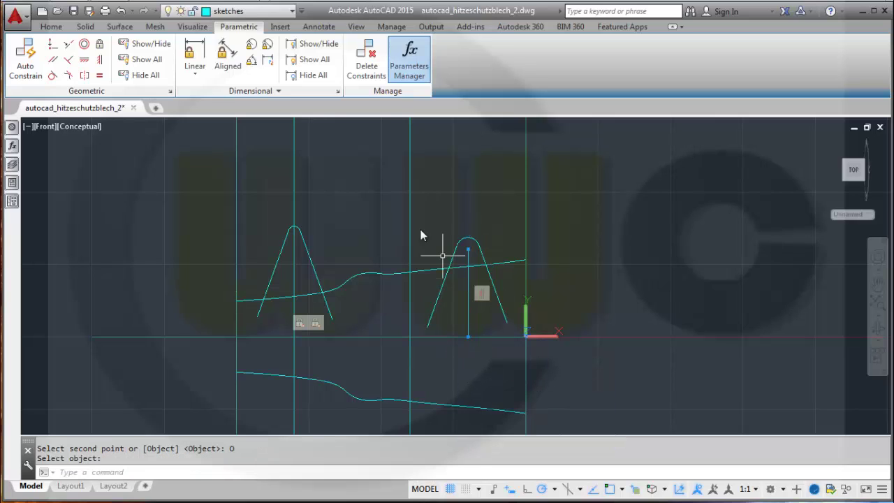
- Make the lower end of the farther V's centre line coincident with the horizontal line through the origin
{"action": "left_click", "coordinate": [52, 43]}
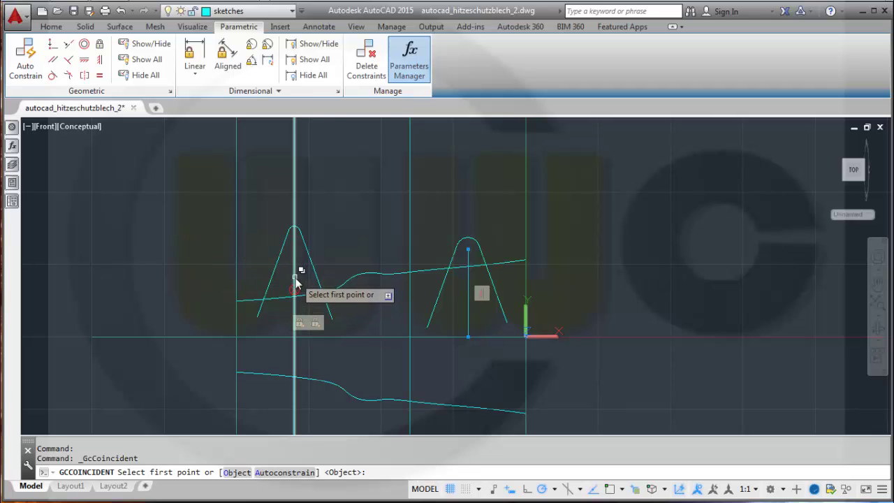
{"action": "left_click", "coordinate": [297, 279]}
{"action": "left_click", "coordinate": [344, 342]}
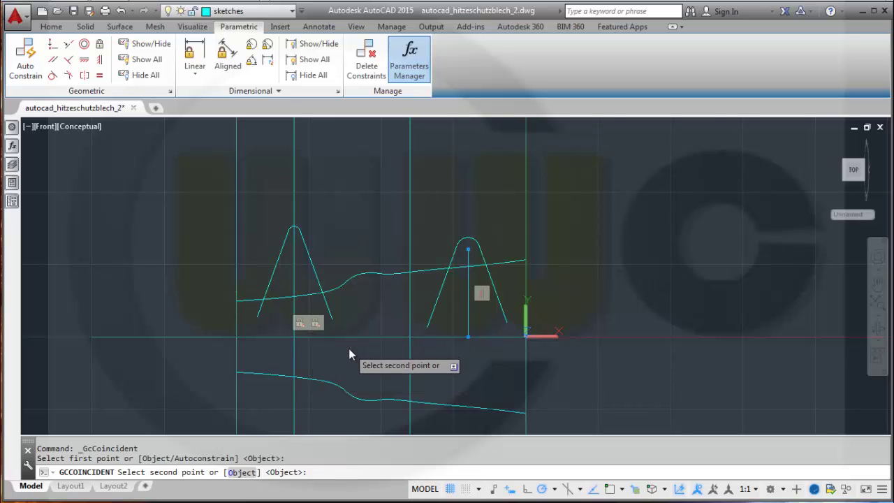
{"action": "right_click", "coordinate": [351, 352]}
{"action": "left_click", "coordinate": [384, 407]}
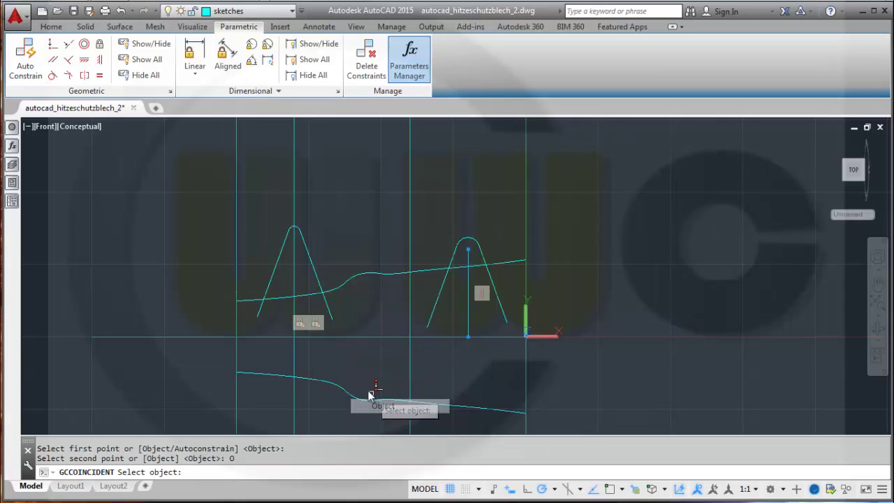
{"action": "left_click", "coordinate": [346, 337]}
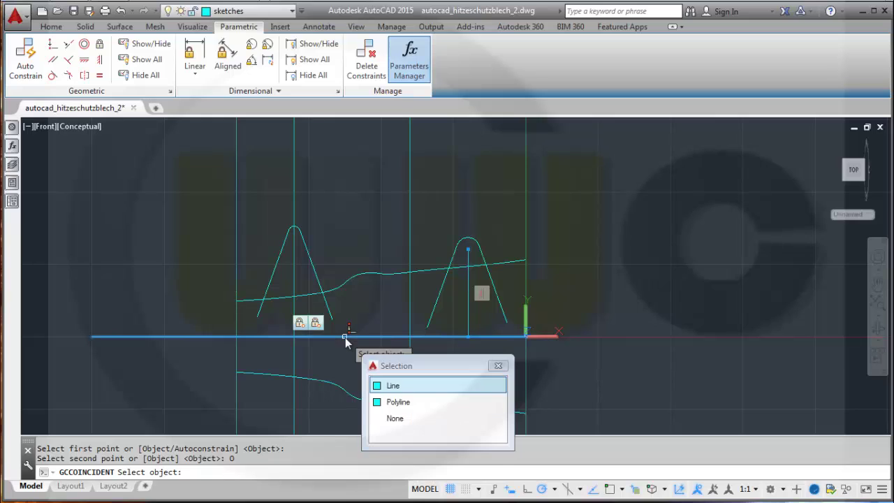
{"action": "left_click", "coordinate": [397, 388]}
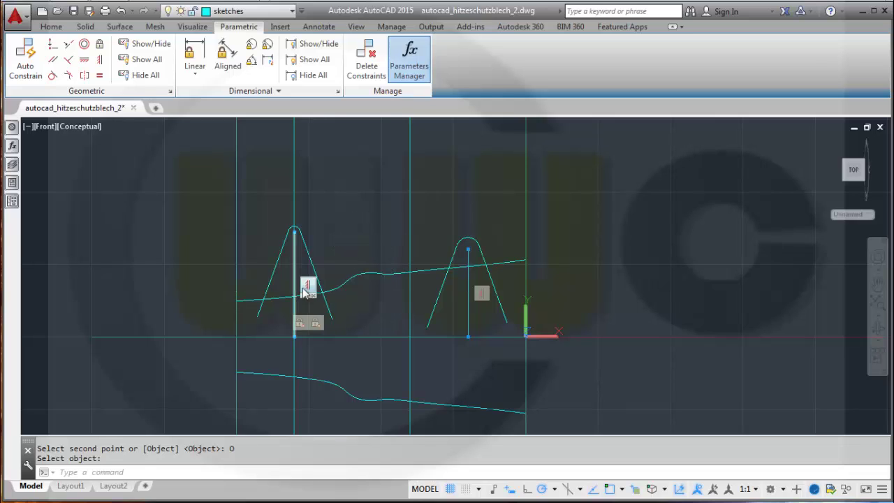
{"action": "left_click", "coordinate": [194, 68]}
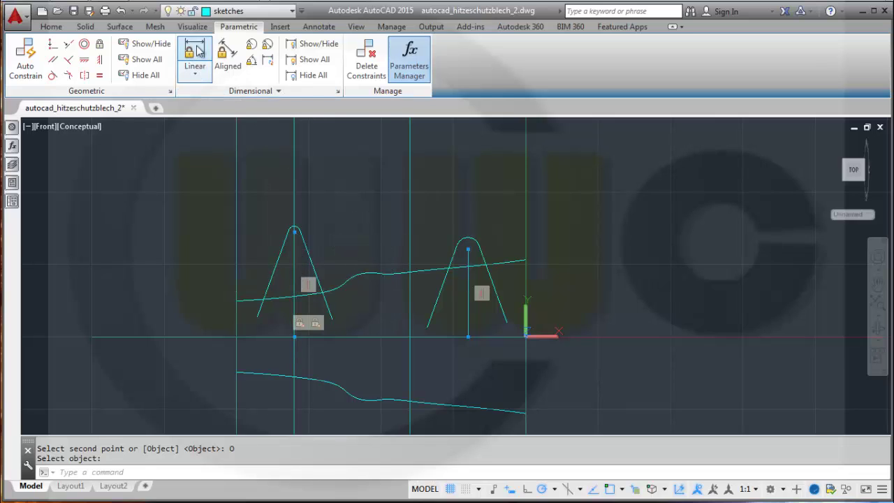
{"action": "left_click", "coordinate": [470, 319]}
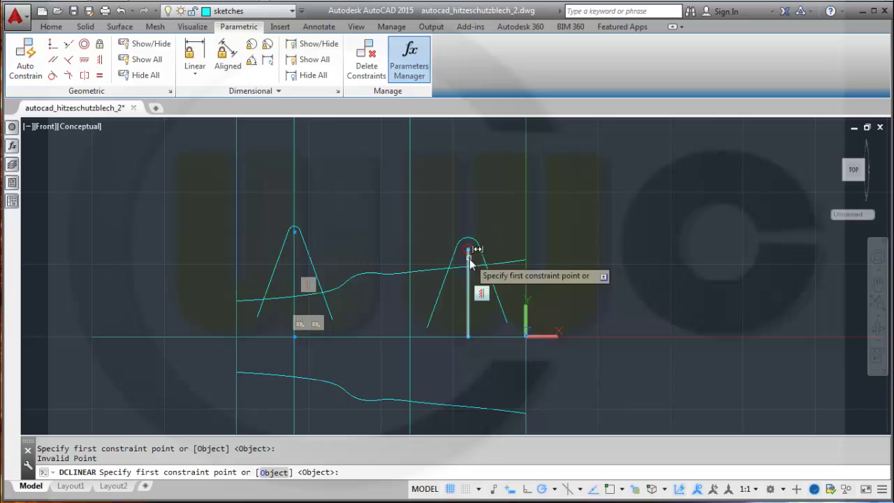
{"action": "left_click", "coordinate": [470, 259]}
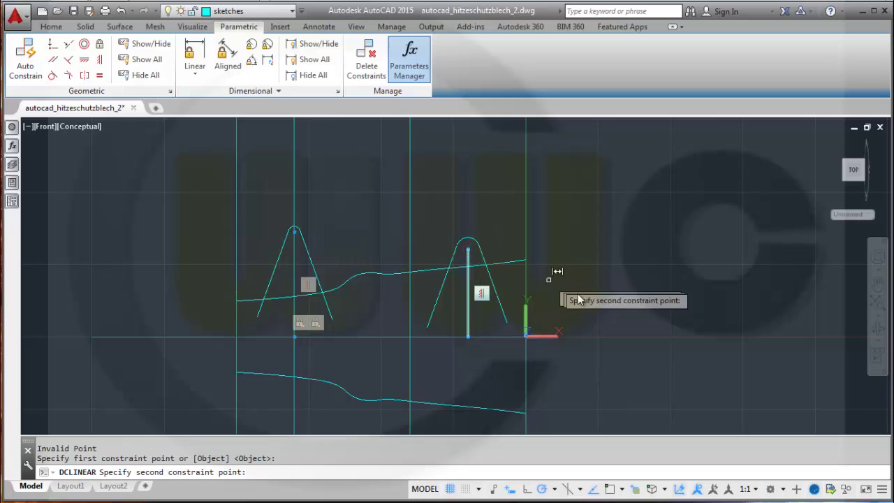
{"action": "left_click", "coordinate": [468, 334]}
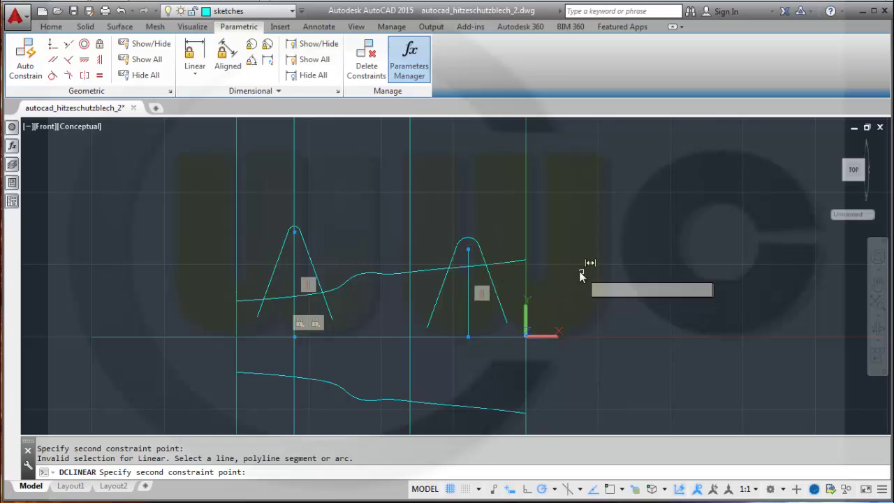
{"action": "key", "text": "Escape"}
- Add a vertical linear constraint of 200 between the upper and lower ends of the farther V's centre line
{"action": "scroll", "coordinate": [538, 292], "scroll_direction": "up", "scroll_amount": 2}
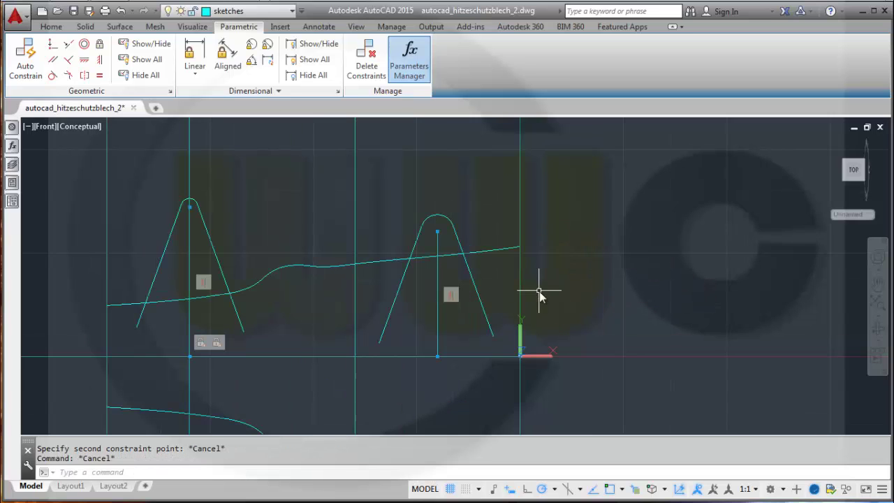
{"action": "middle_click_drag", "start_coordinate": [311, 317], "coordinate": [366, 310]}
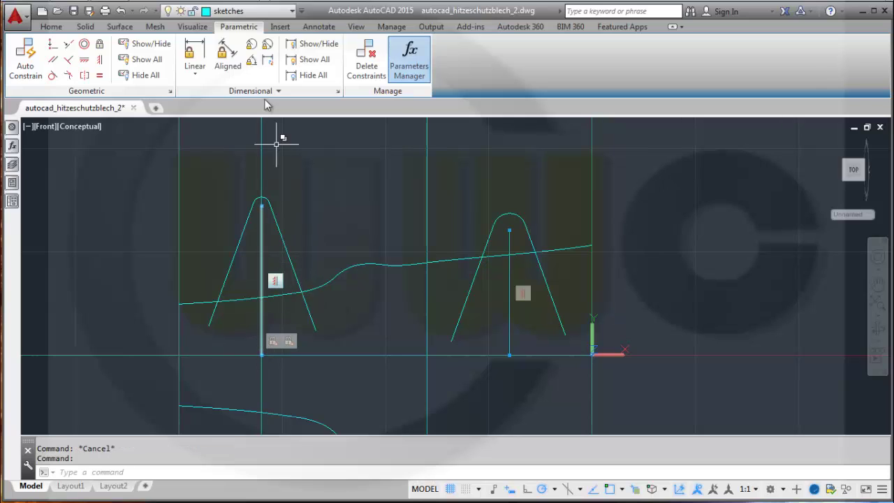
{"action": "left_click", "coordinate": [197, 54]}
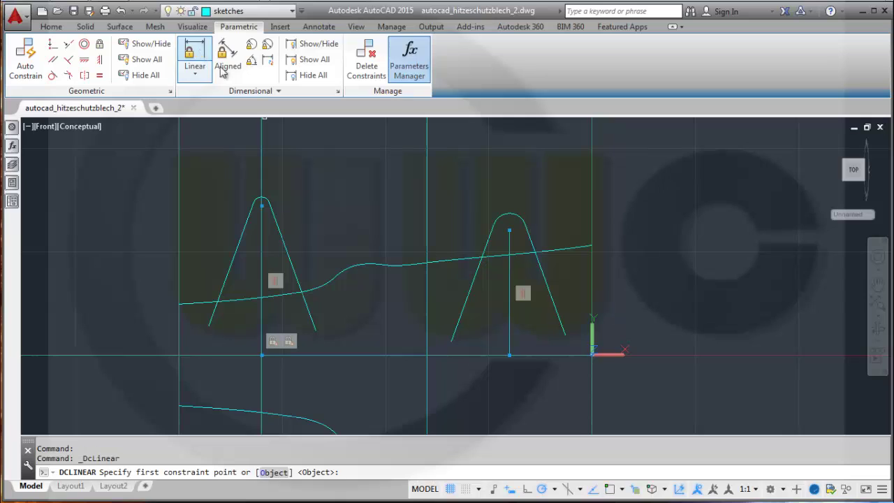
{"action": "left_click", "coordinate": [262, 208]}
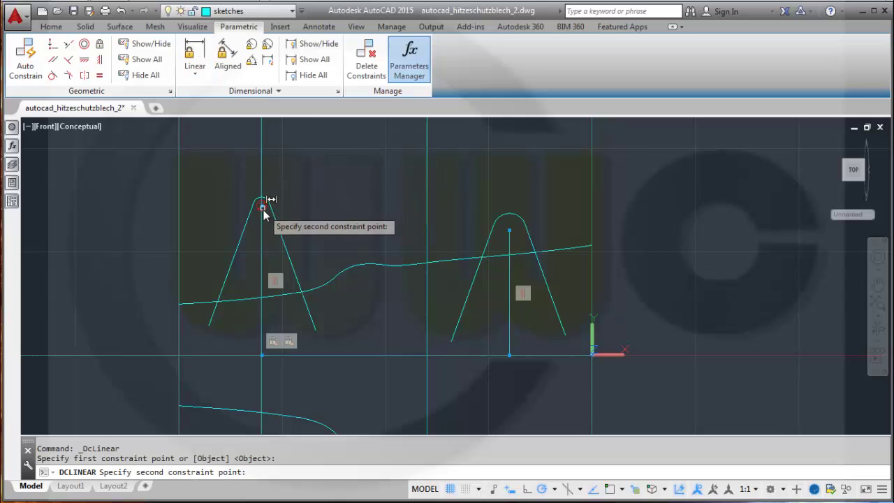
{"action": "left_click", "coordinate": [262, 353]}
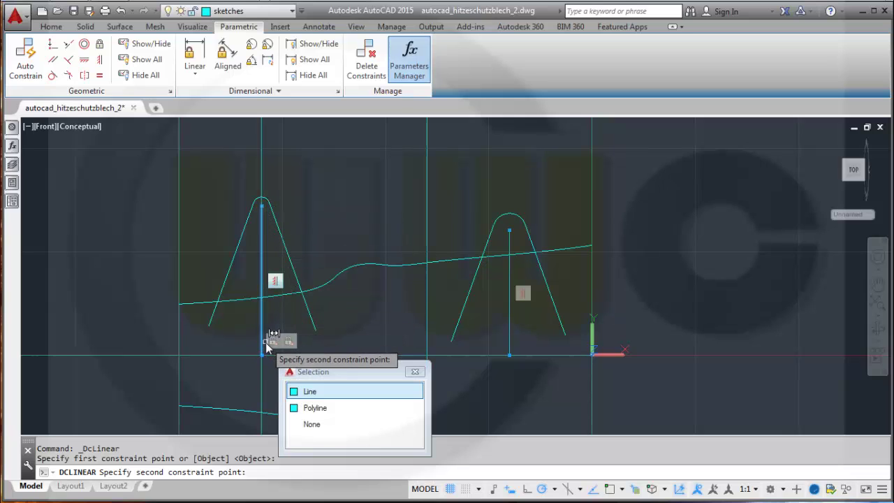
{"action": "left_click", "coordinate": [310, 392]}
{"action": "left_click", "coordinate": [128, 305]}
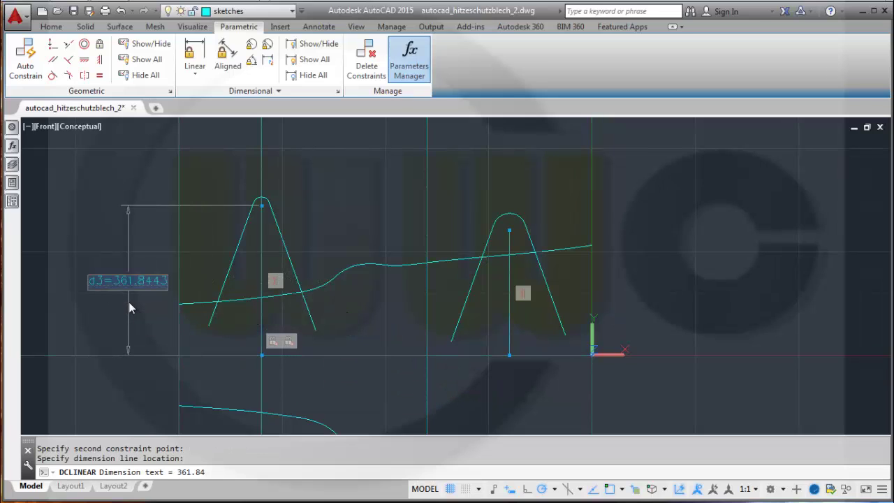
{"action": "type", "text": "200"}
{"action": "key", "text": "Return"}
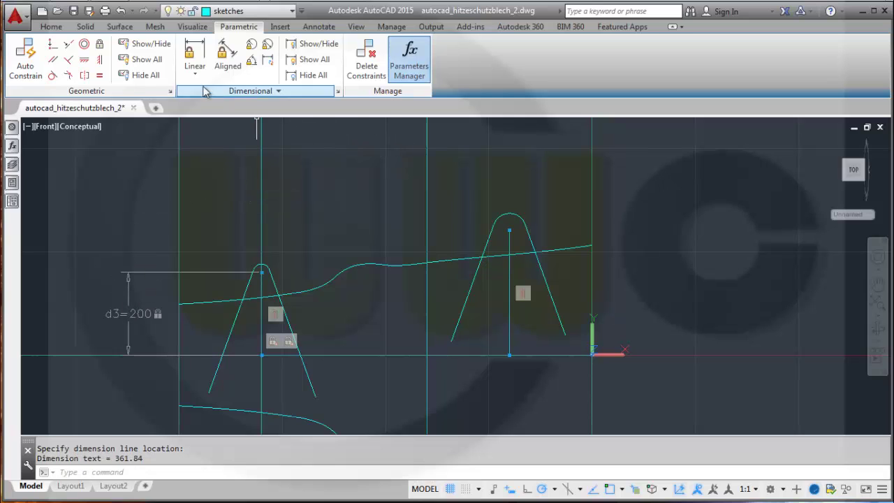
- Add a vertical linear constraint of 450 between the ends of the centre line of the V nearest the Y axis
{"action": "left_click", "coordinate": [195, 56]}
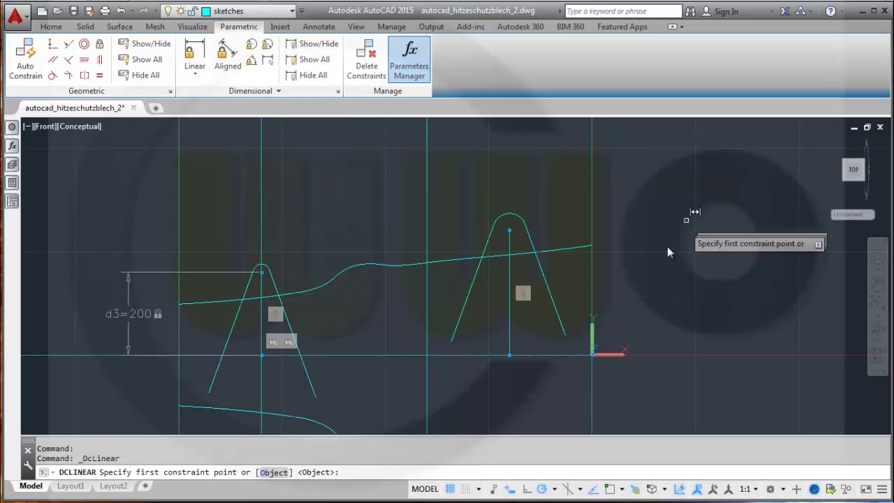
{"action": "left_click", "coordinate": [510, 232]}
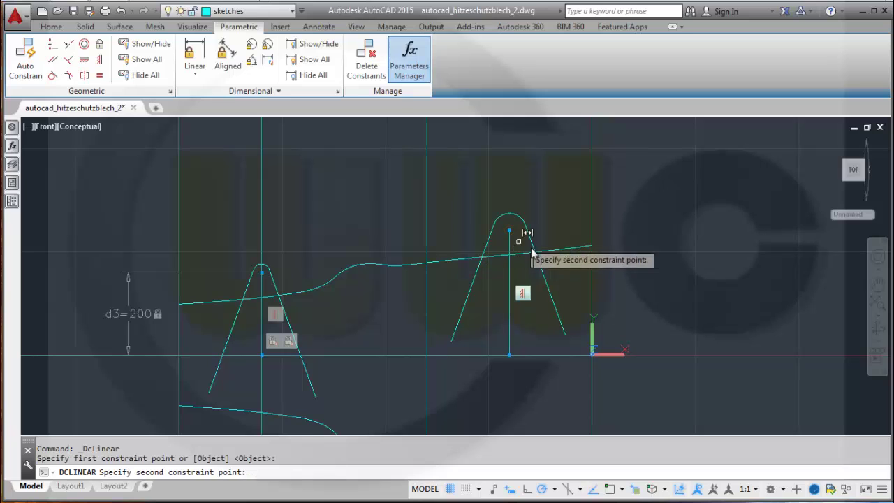
{"action": "left_click", "coordinate": [508, 350]}
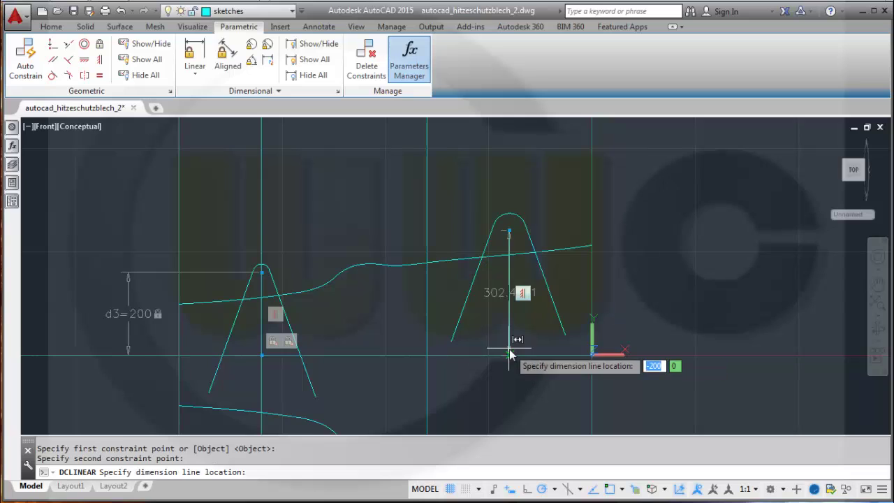
{"action": "left_click", "coordinate": [664, 328]}
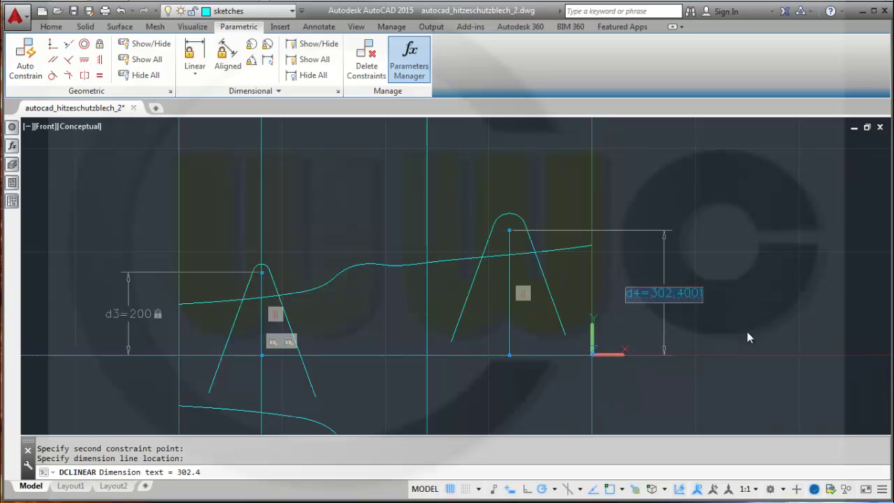
{"action": "type", "text": "450"}
{"action": "key", "text": "Return"}
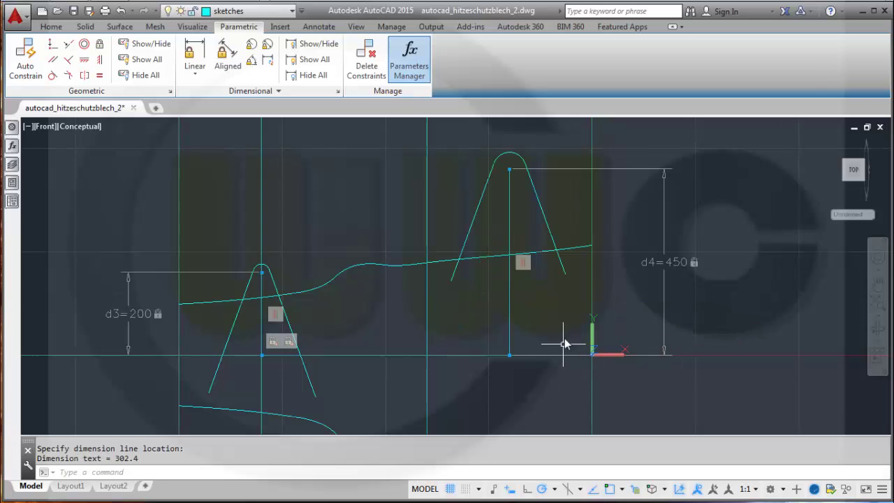
{"action": "middle_click_drag", "start_coordinate": [529, 393], "coordinate": [553, 346]}
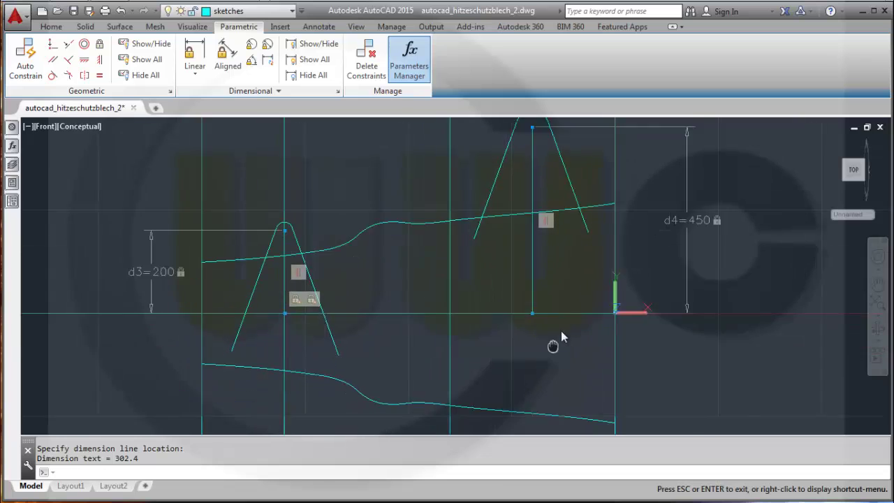
- Trim both legs of the farther V below the horizontal line through the origin, using the legs and that line as cutting edges
{"action": "mouse_move", "coordinate": [553, 346]}
{"action": "left_mouse_down"}
{"action": "mouse_move", "coordinate": [571, 309]}
{"action": "mouse_move", "coordinate": [565, 331]}
{"action": "left_mouse_up"}
{"action": "key", "text": "Escape"}
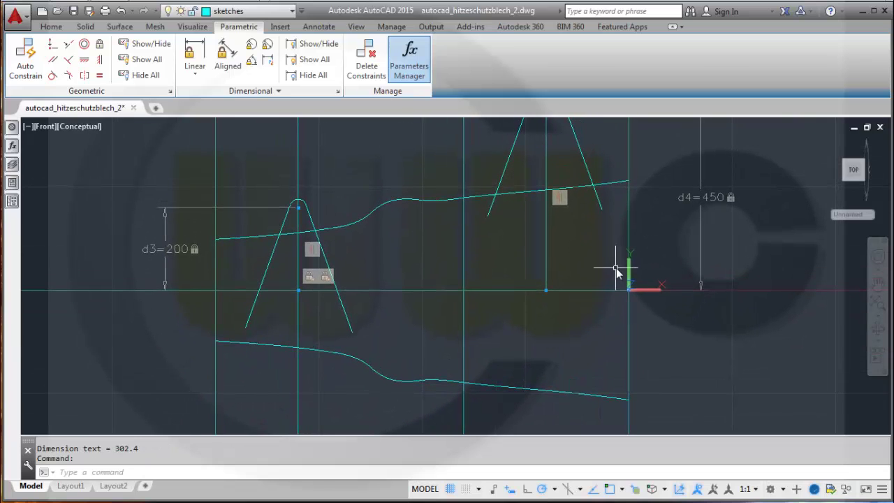
{"action": "middle_click_drag", "start_coordinate": [543, 326], "coordinate": [542, 350]}
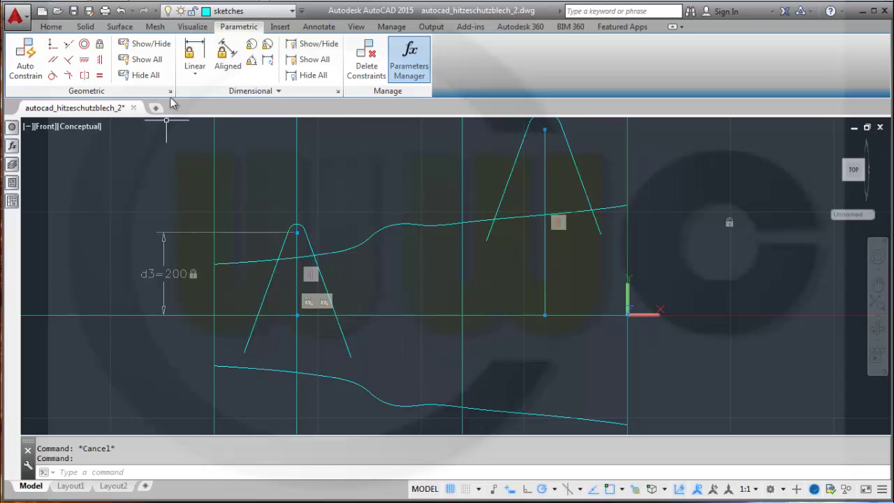
{"action": "left_click", "coordinate": [51, 28]}
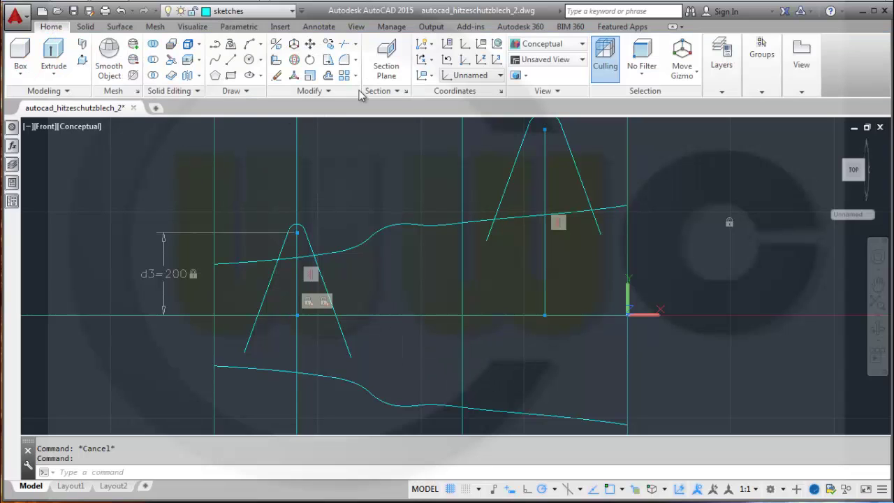
{"action": "left_click", "coordinate": [344, 43]}
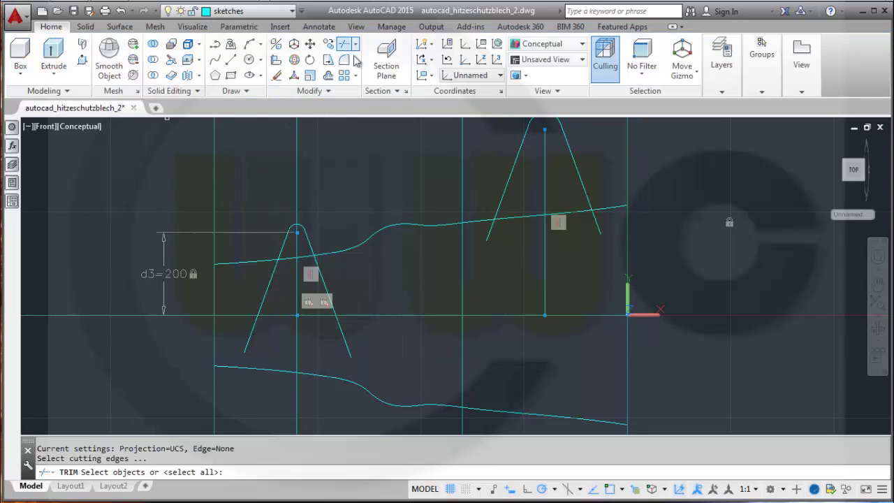
{"action": "left_click", "coordinate": [349, 349]}
{"action": "left_click", "coordinate": [253, 339]}
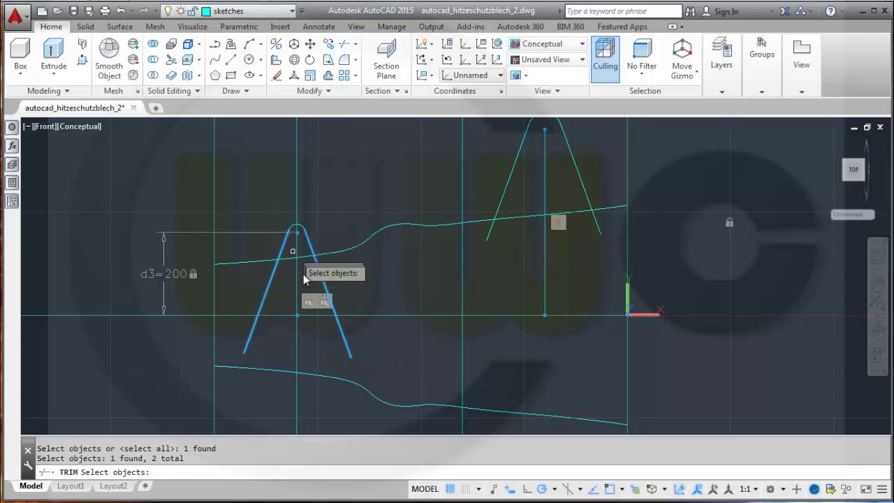
{"action": "left_click", "coordinate": [283, 317]}
{"action": "left_click", "coordinate": [336, 365]}
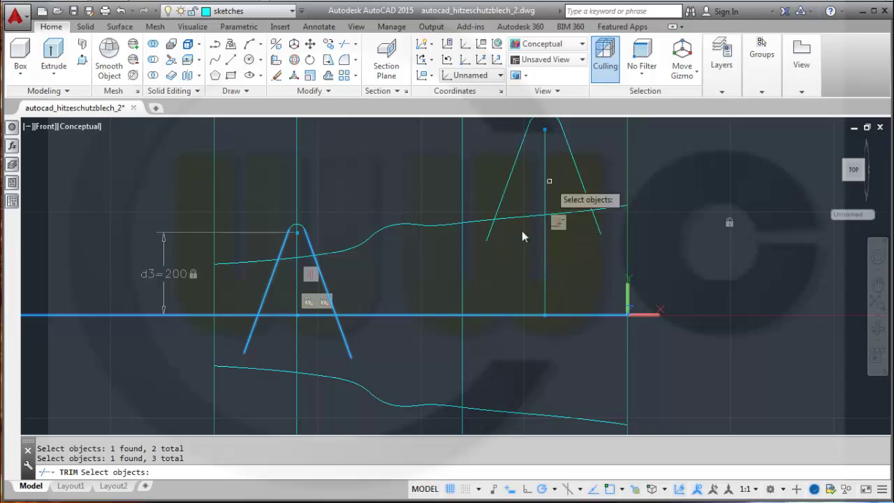
{"action": "key", "text": "Return"}
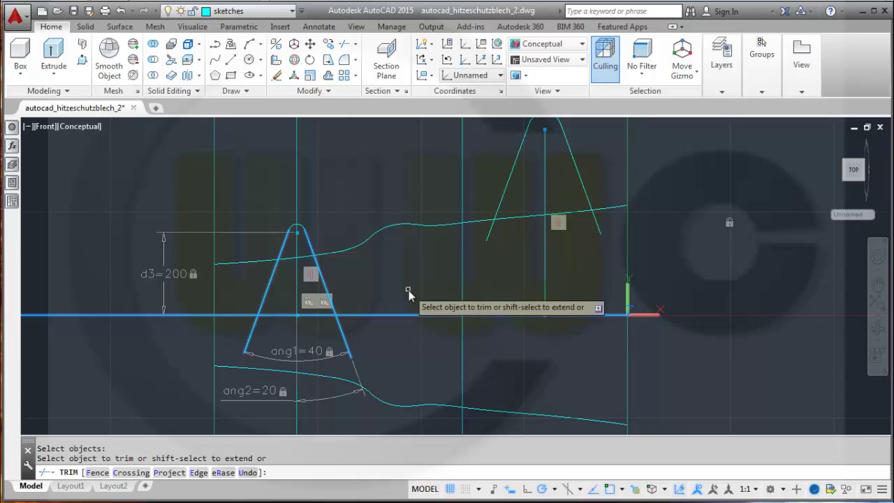
{"action": "left_click", "coordinate": [342, 340]}
{"action": "left_click", "coordinate": [250, 340]}
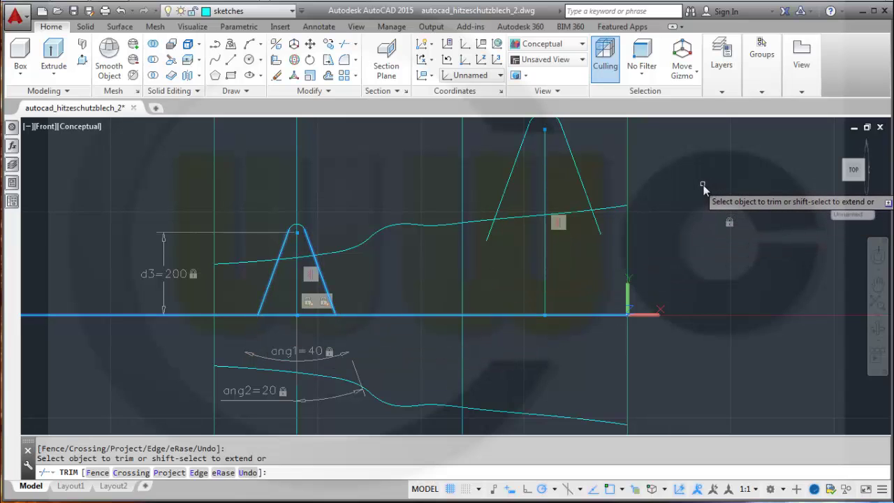
{"action": "key", "text": "Escape"}
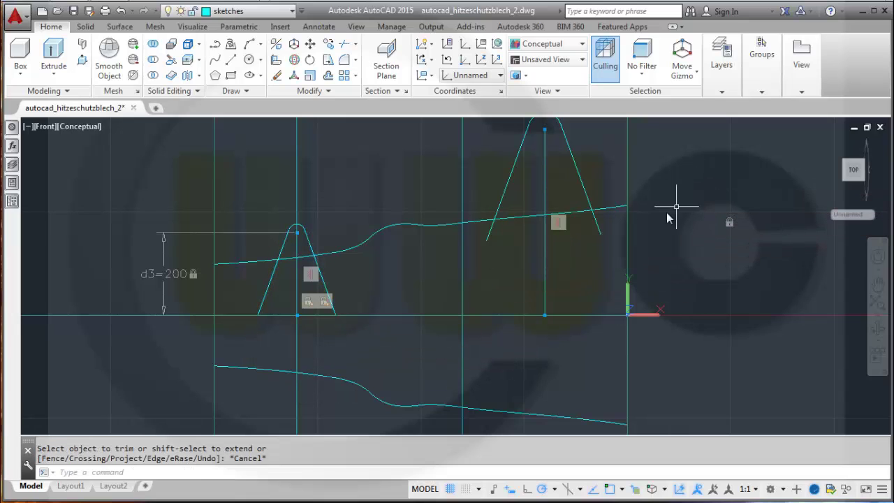
- Hide all geometric and dimensional constraints in the drawing
{"action": "left_click", "coordinate": [239, 27]}
{"action": "left_click", "coordinate": [145, 75]}
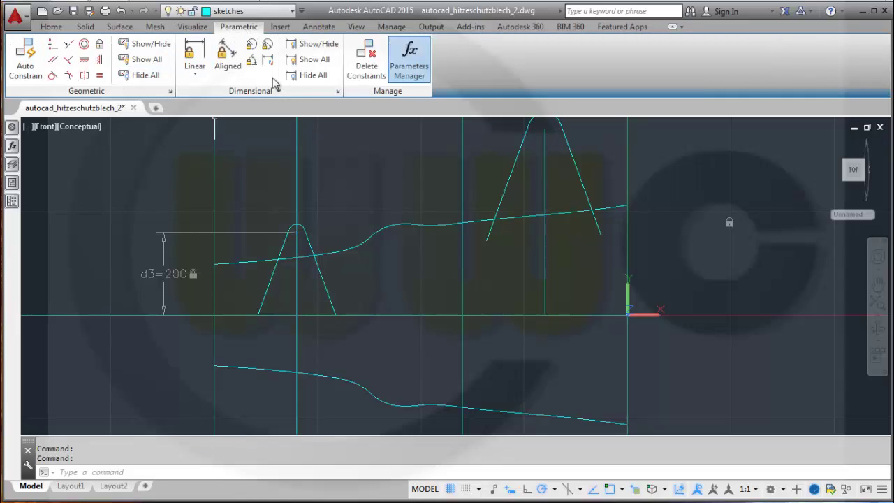
{"action": "left_click", "coordinate": [313, 76]}
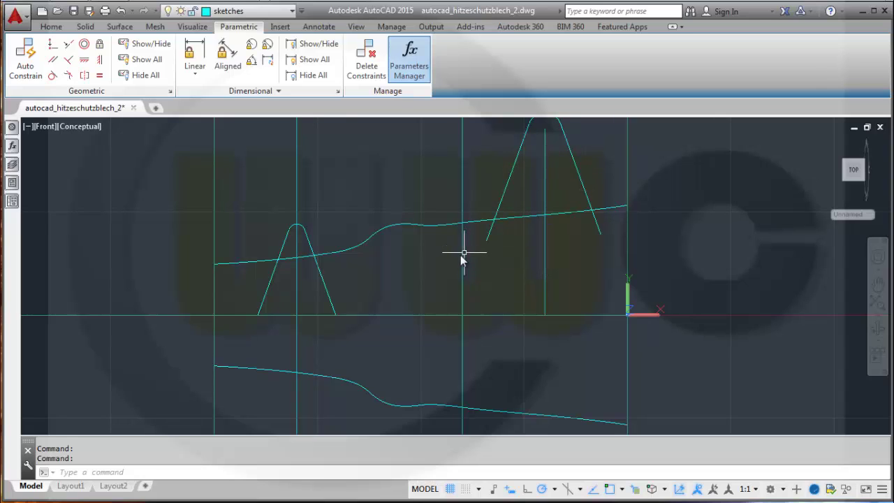
- Extend the left leg of the V nearest the Y axis to the horizontal line through the origin and try the same with its right leg
{"action": "left_click", "coordinate": [56, 28]}
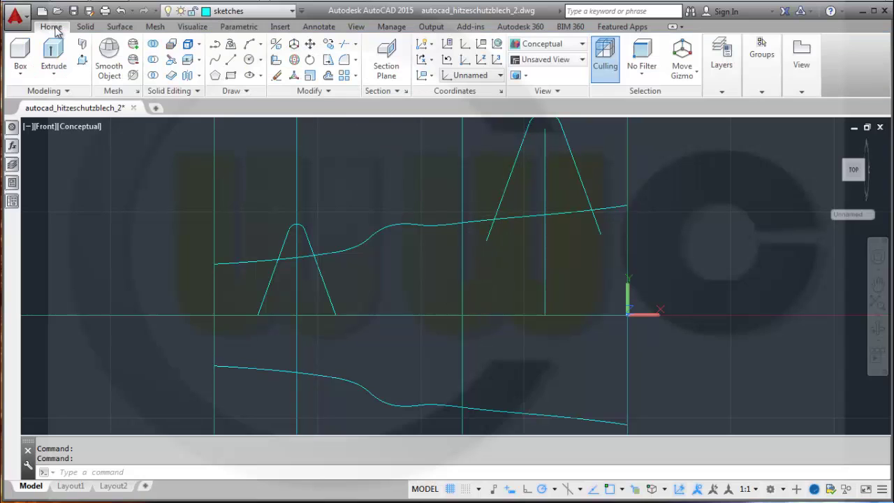
{"action": "left_click", "coordinate": [355, 43]}
{"action": "left_click", "coordinate": [369, 93]}
{"action": "left_click", "coordinate": [510, 315]}
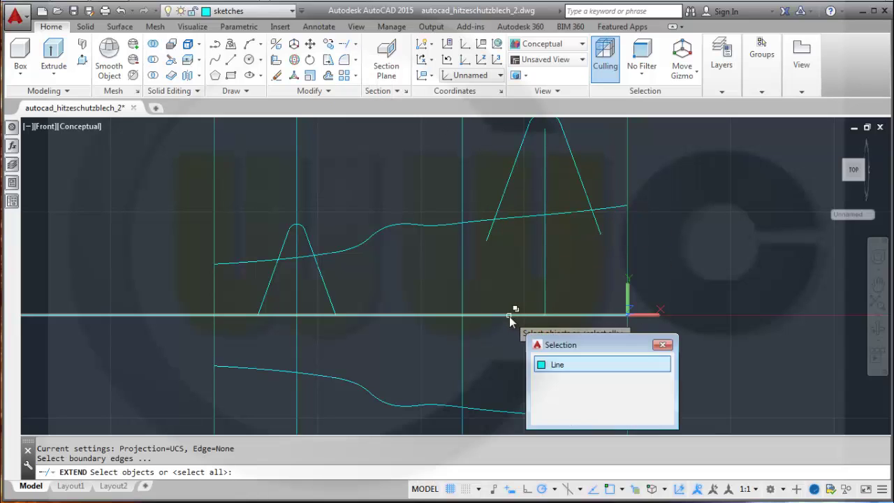
{"action": "left_click", "coordinate": [557, 365]}
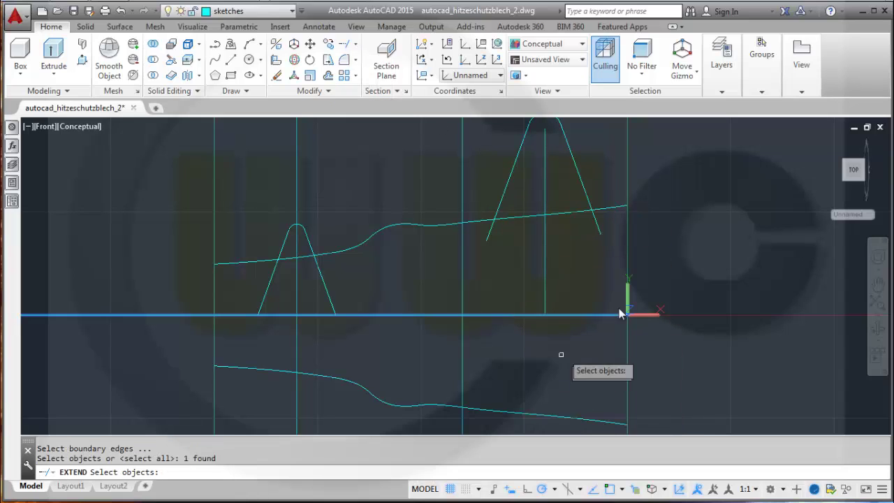
{"action": "key", "text": "Return"}
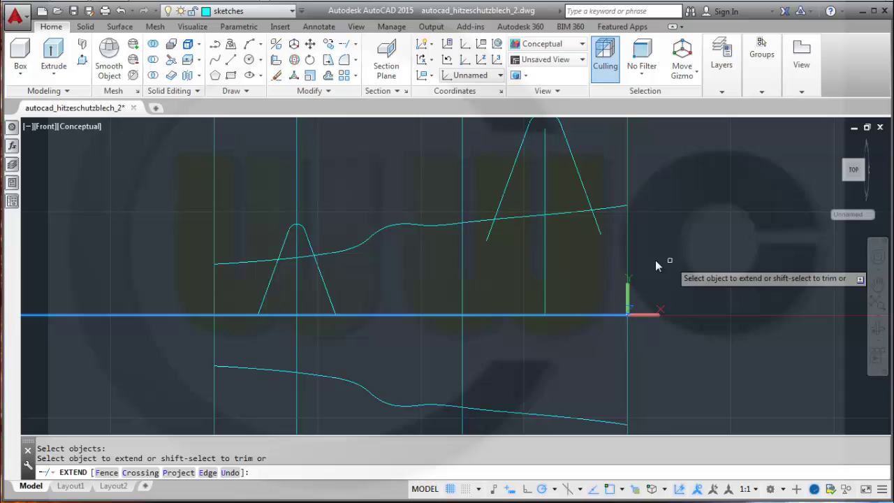
{"action": "left_click", "coordinate": [492, 236]}
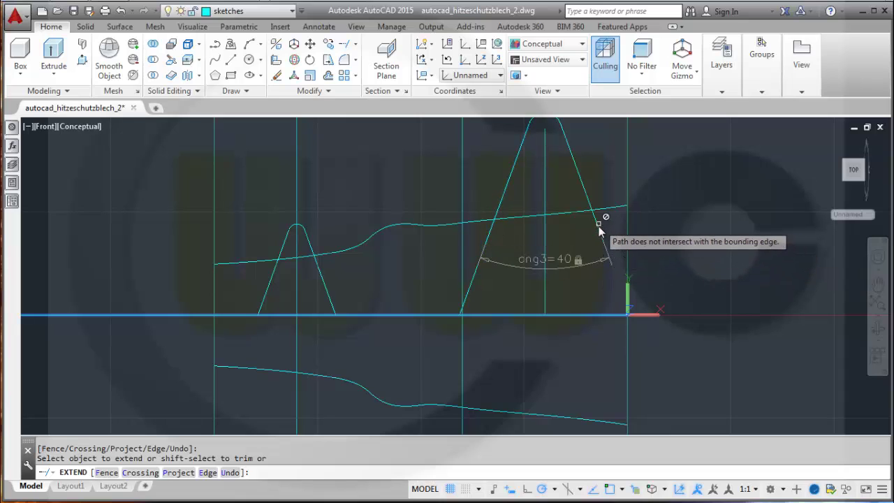
{"action": "left_click", "coordinate": [598, 227]}
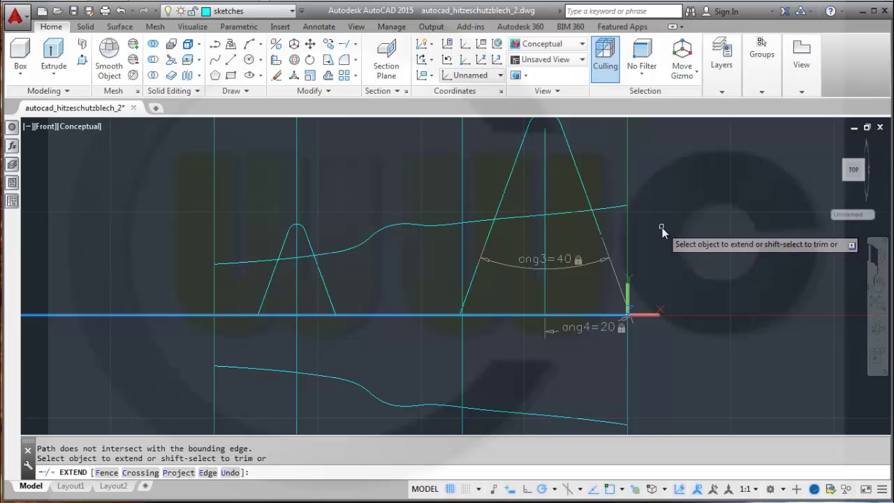
{"action": "key", "text": "Escape"}
{"action": "left_click", "coordinate": [602, 231]}
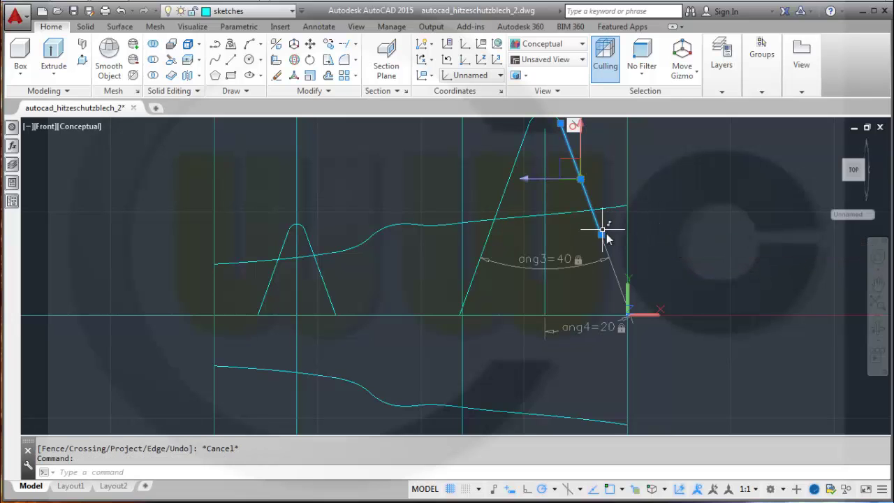
{"action": "left_click", "coordinate": [601, 234]}
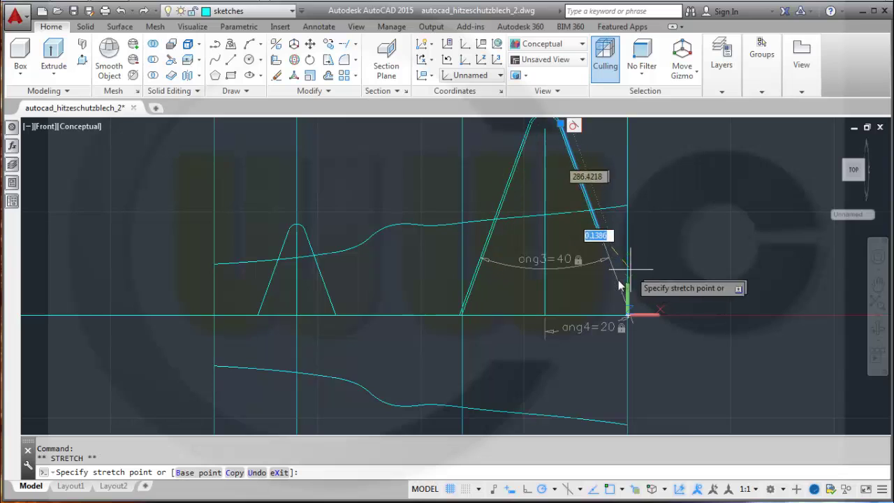
{"action": "key", "text": "Escape"}
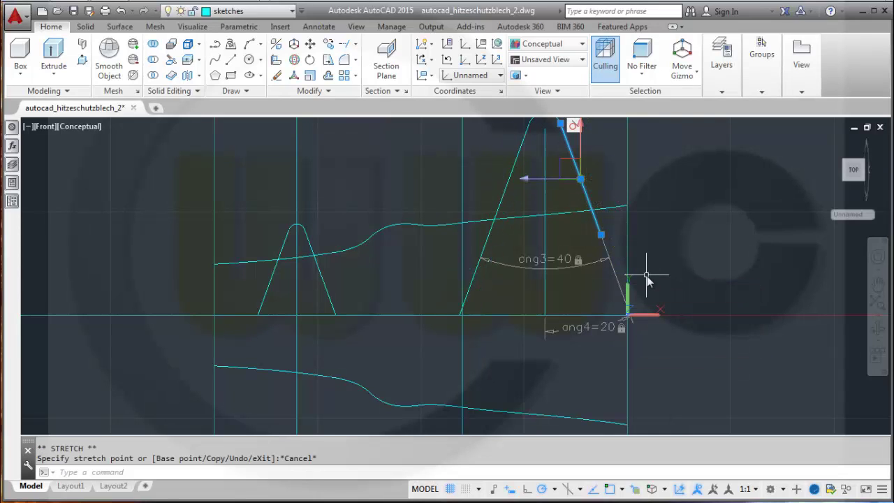
{"action": "key", "text": "Escape"}
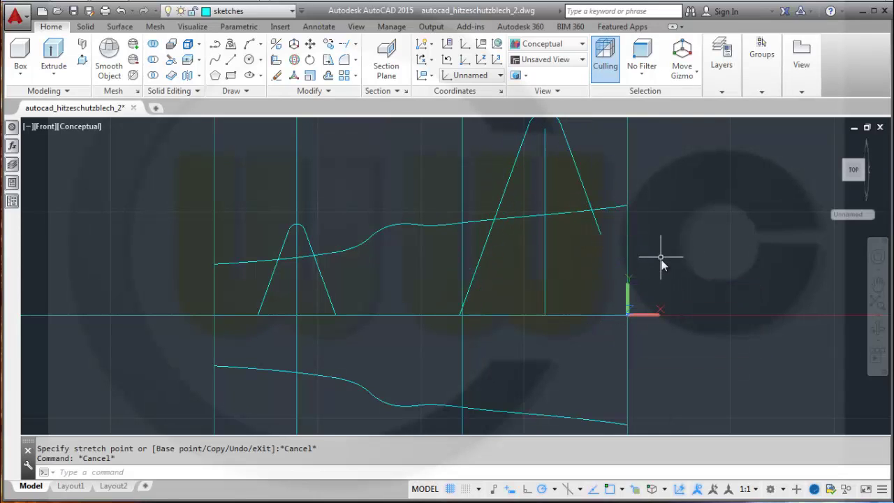
- Try to change the right leg of the V nearest the Y axis with Lengthen, using the Percent option at 40
{"action": "middle_click_drag", "start_coordinate": [613, 270], "coordinate": [508, 263]}
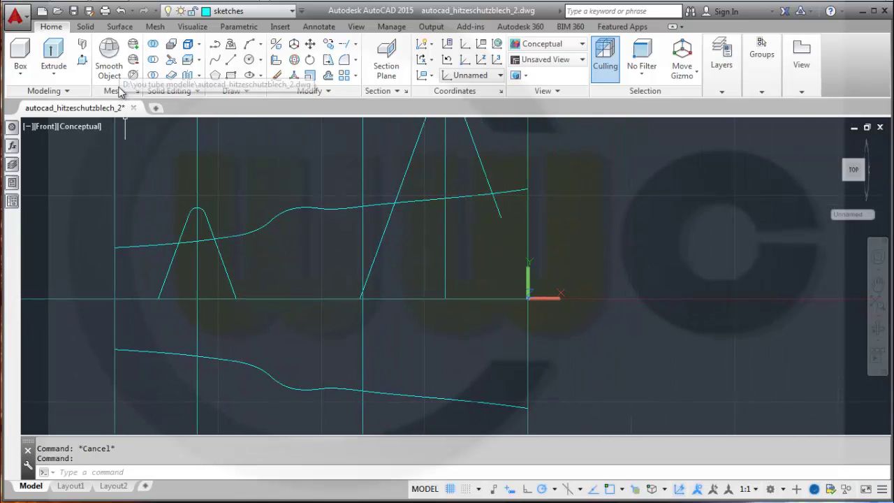
{"action": "left_click", "coordinate": [328, 91]}
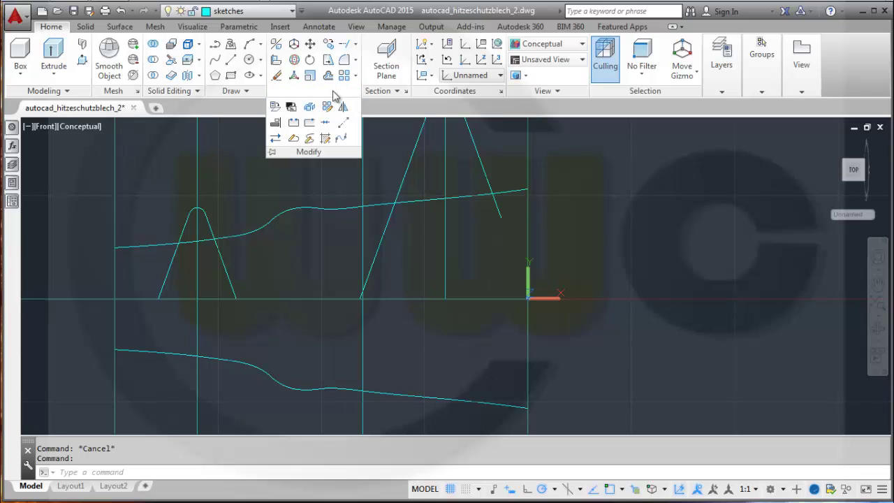
{"action": "left_click", "coordinate": [350, 125]}
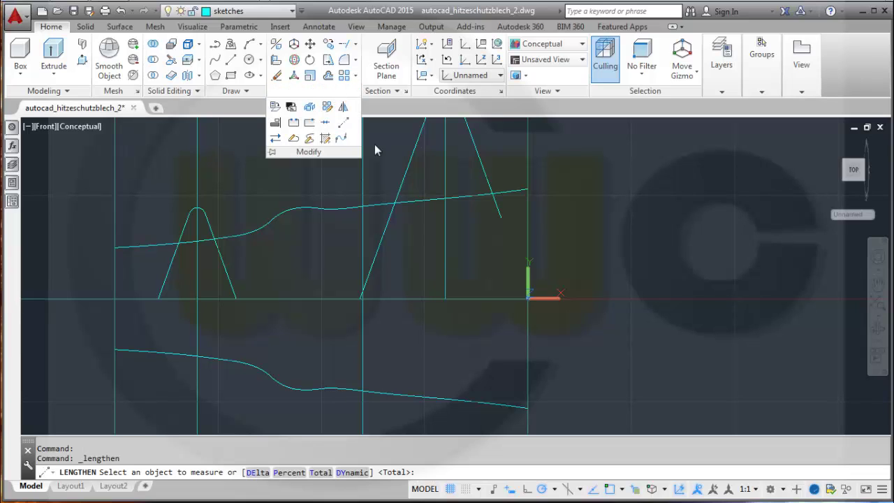
{"action": "left_click", "coordinate": [482, 172]}
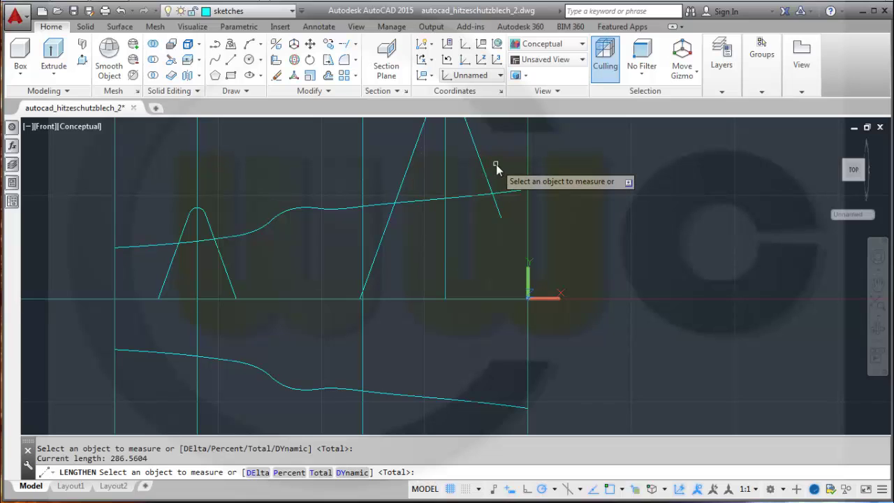
{"action": "right_click", "coordinate": [496, 164]}
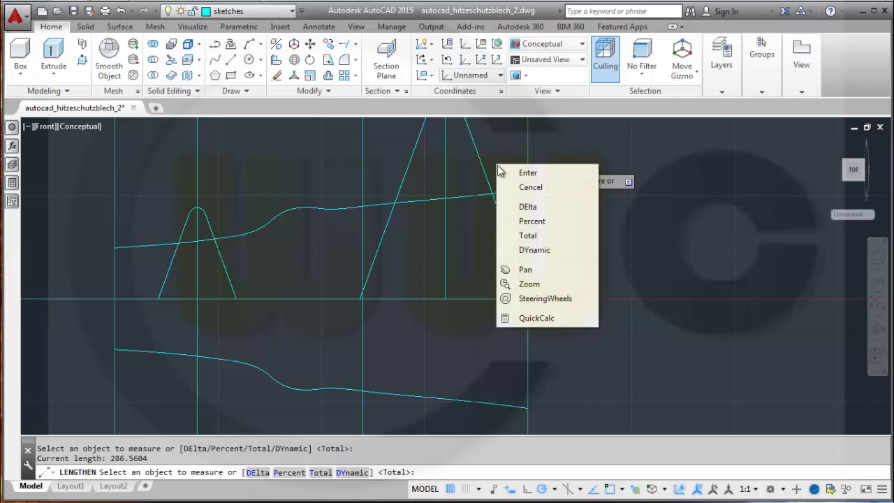
{"action": "left_click", "coordinate": [536, 224]}
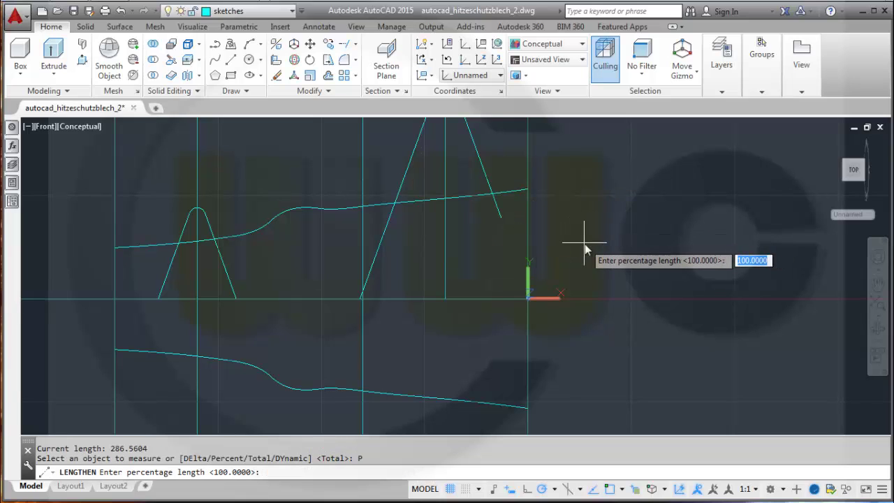
{"action": "type", "text": "40"}
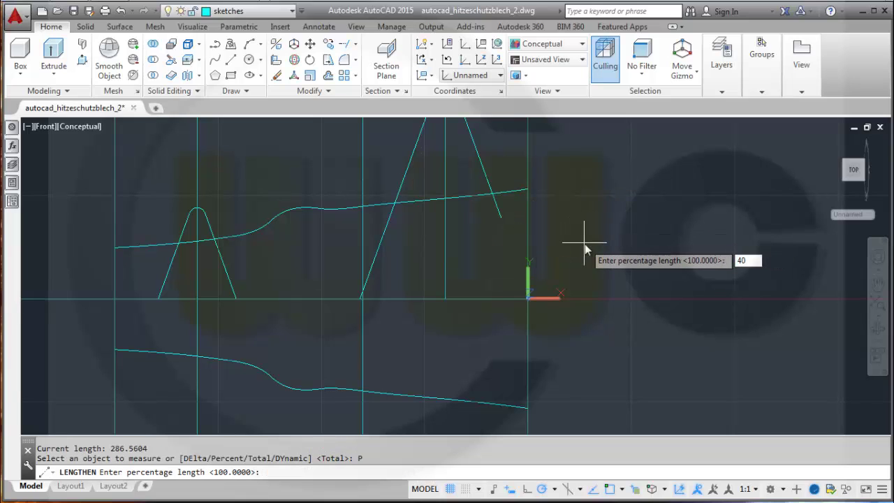
{"action": "key", "text": "Return"}
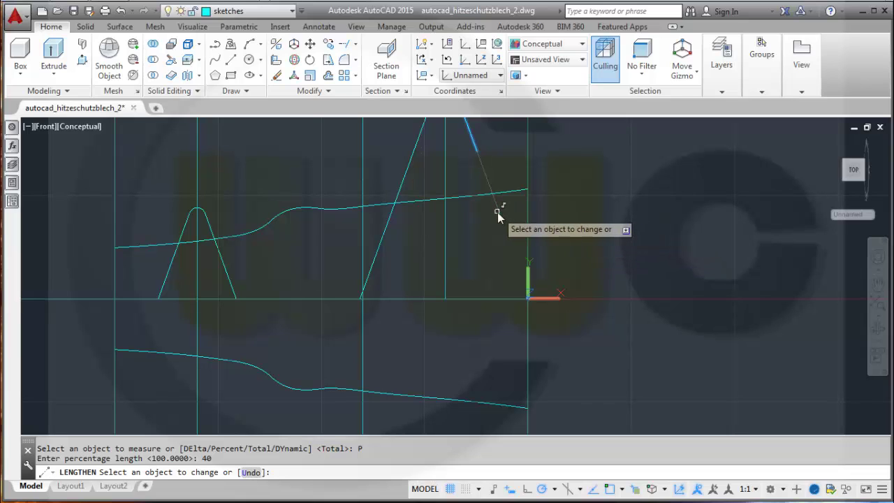
{"action": "left_click", "coordinate": [498, 212]}
{"action": "right_click", "coordinate": [559, 228]}
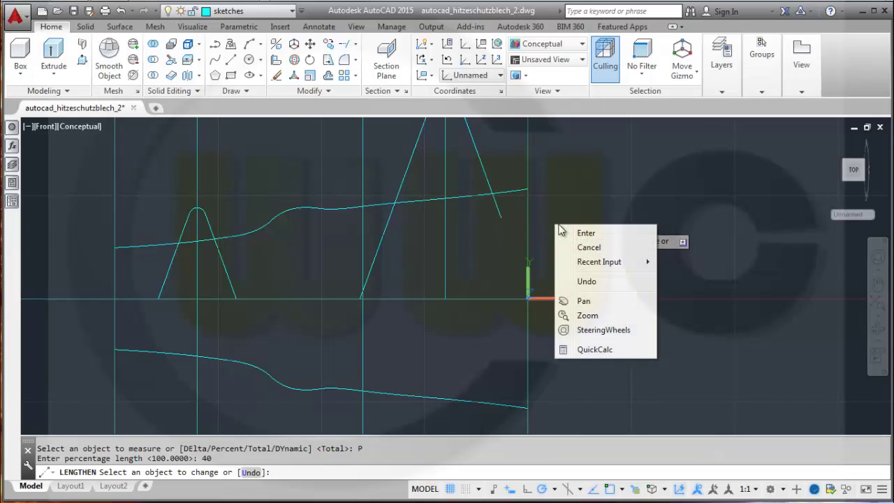
{"action": "mouse_move", "coordinate": [593, 262]}
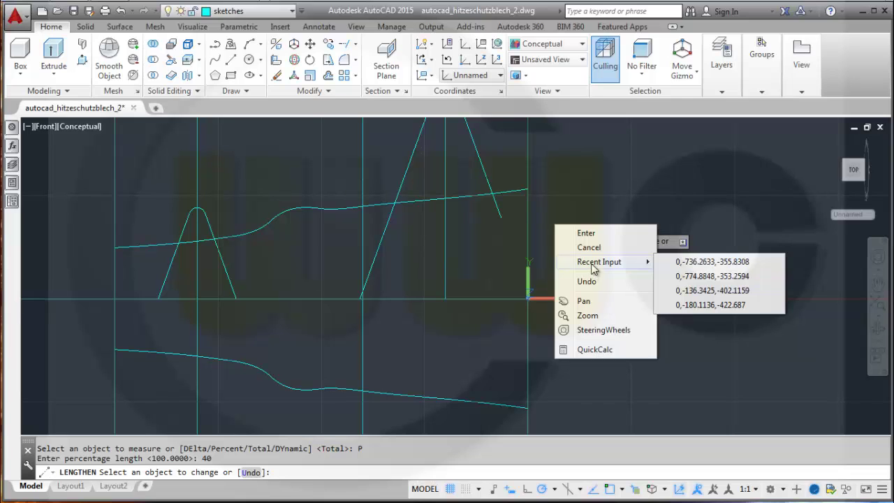
{"action": "left_click", "coordinate": [585, 248]}
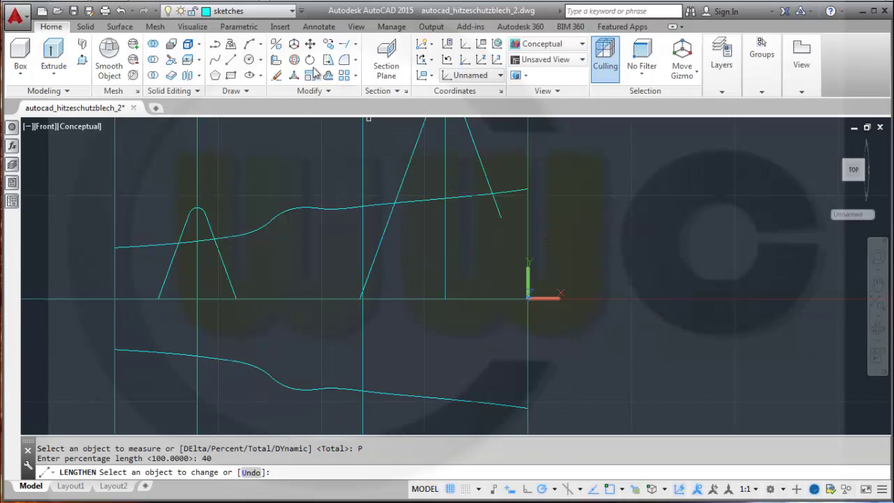
- Lengthen the right leg of the V nearest the Y axis with the Percent option at 140
{"action": "left_click", "coordinate": [325, 92]}
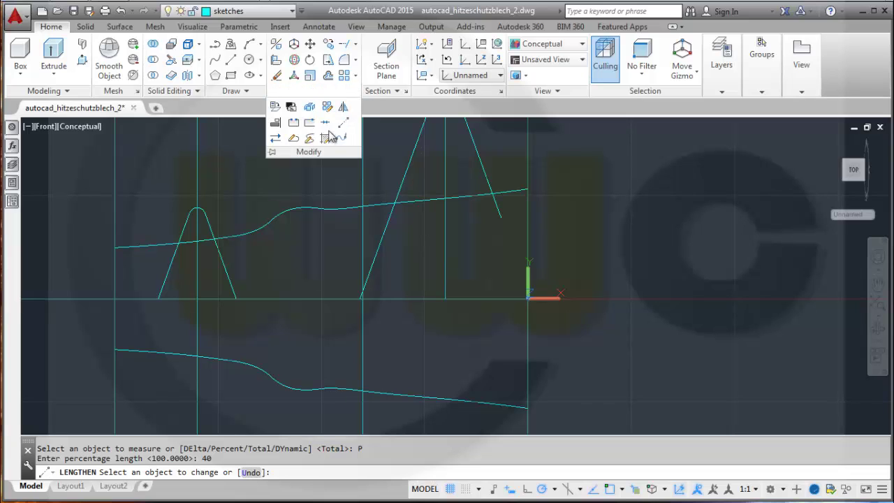
{"action": "left_click", "coordinate": [343, 129]}
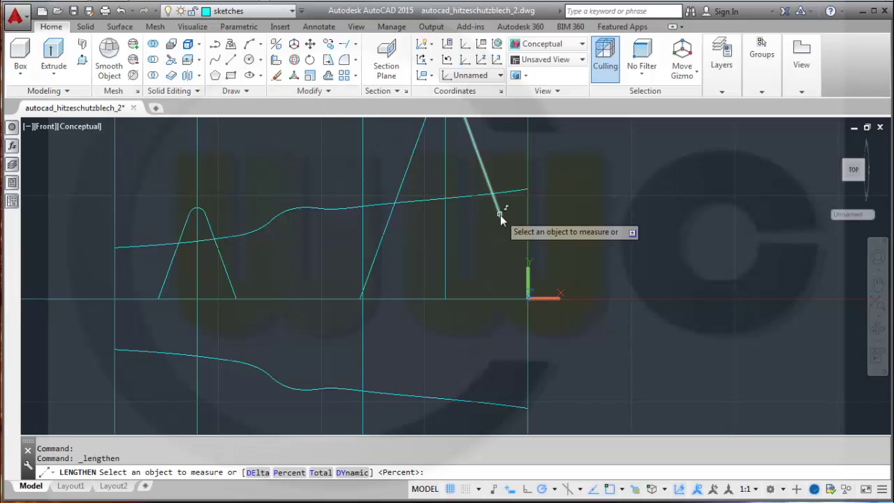
{"action": "right_click", "coordinate": [575, 232]}
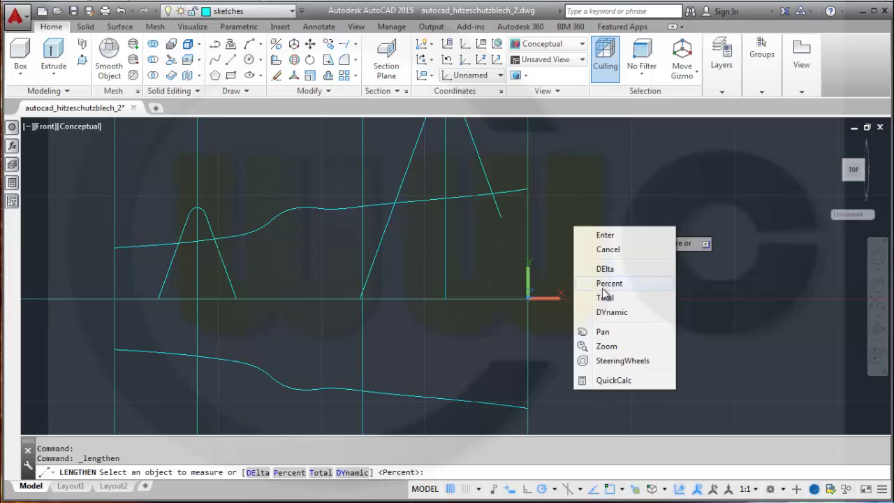
{"action": "left_click", "coordinate": [610, 283]}
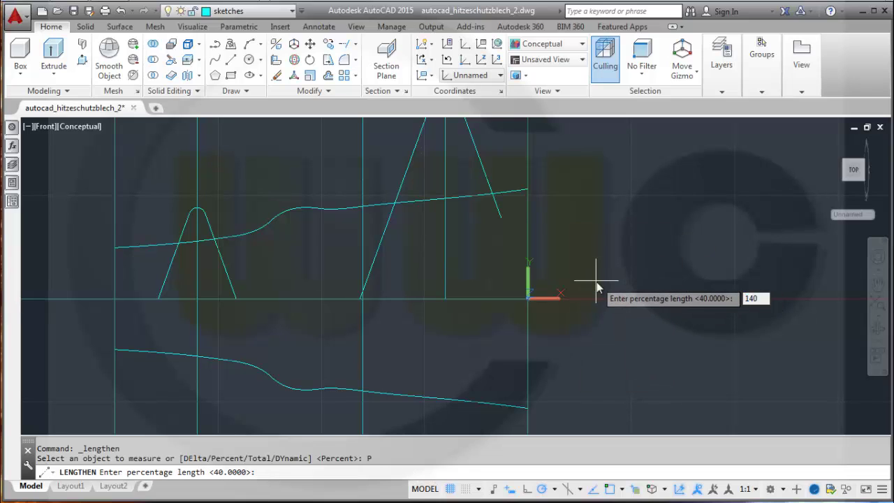
{"action": "key", "text": "Return"}
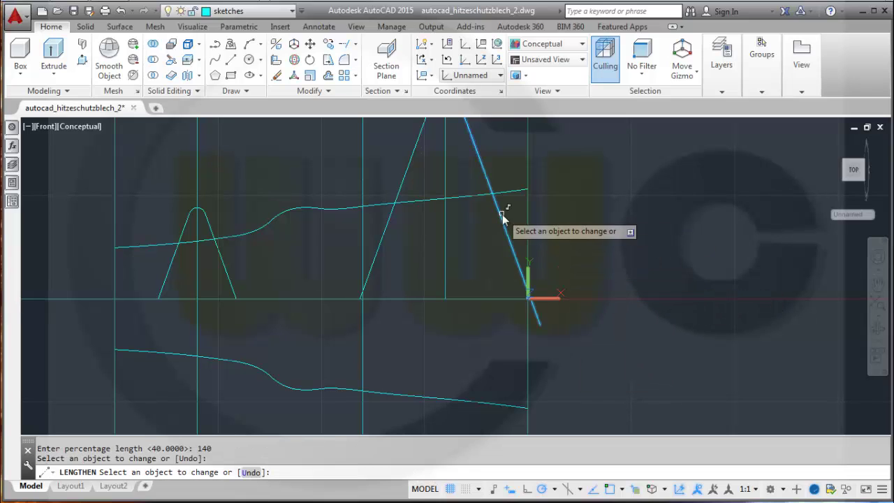
{"action": "key", "text": "Escape"}
{"action": "key", "text": "Escape"}
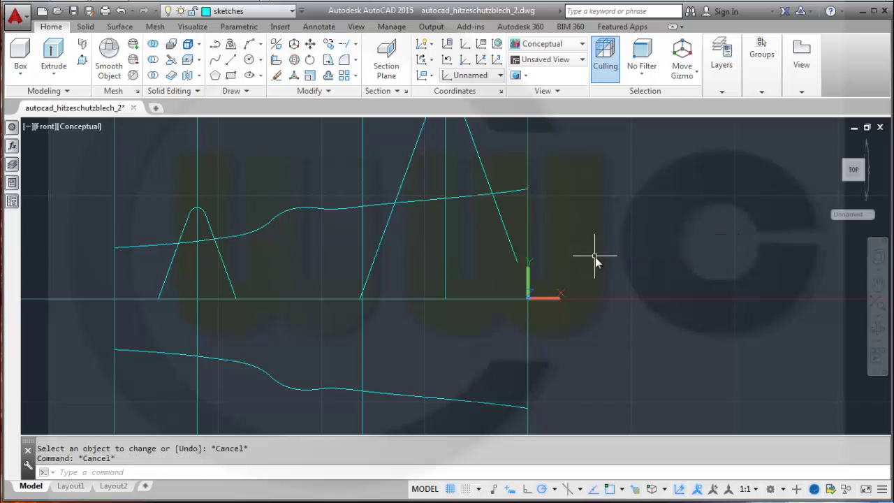
- Convert the left leg of the smaller V, farther from the Y axis, into a polyline with Edit Polyline
{"action": "scroll", "coordinate": [595, 258], "scroll_direction": "up", "scroll_amount": 1}
{"action": "scroll", "coordinate": [594, 257], "scroll_direction": "down", "scroll_amount": 3}
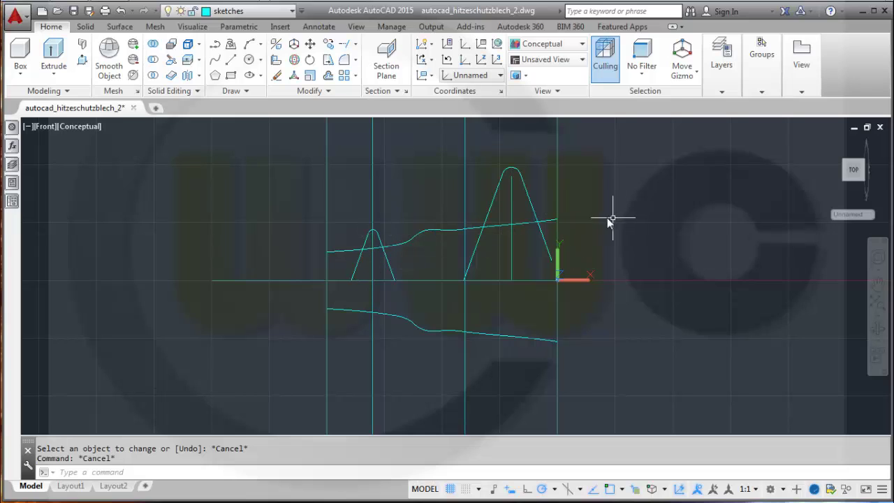
{"action": "left_click", "coordinate": [325, 94]}
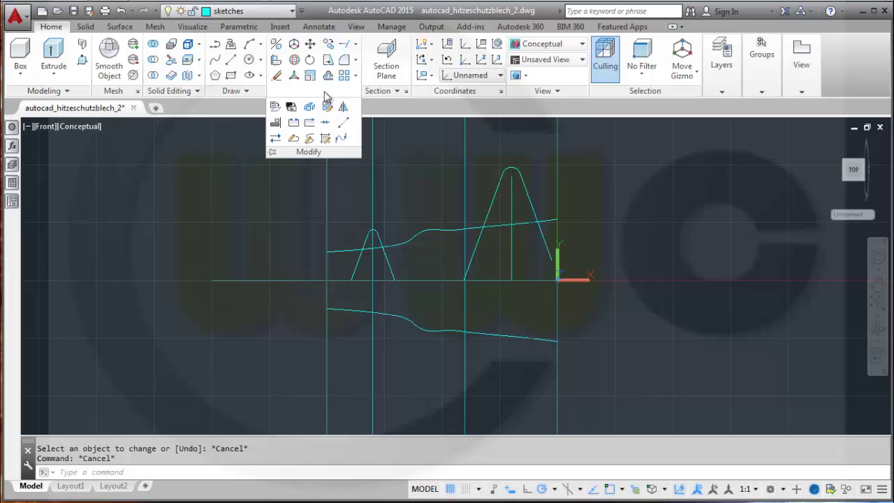
{"action": "left_click", "coordinate": [294, 138]}
{"action": "right_click", "coordinate": [273, 210]}
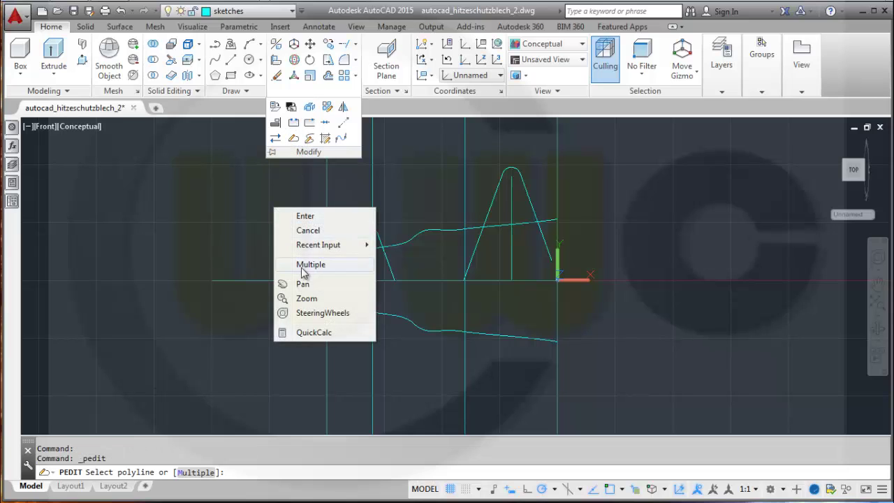
{"action": "left_click", "coordinate": [286, 262]}
{"action": "right_click", "coordinate": [252, 201]}
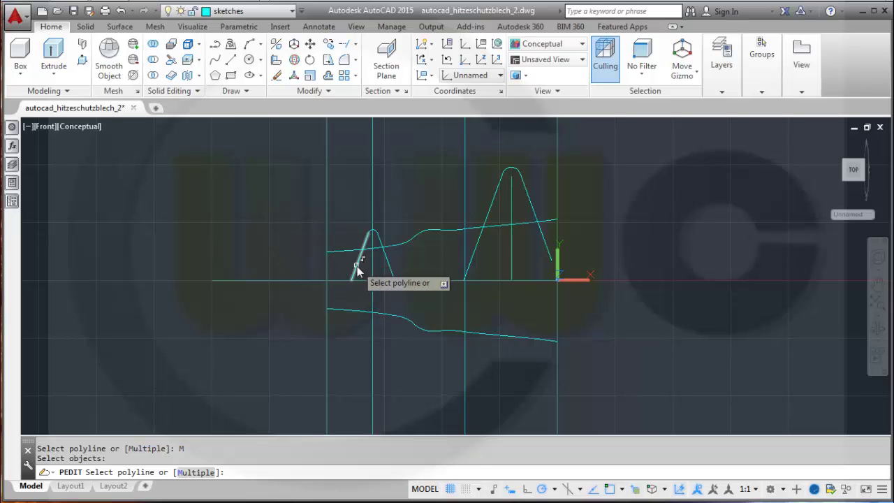
{"action": "left_click", "coordinate": [364, 246]}
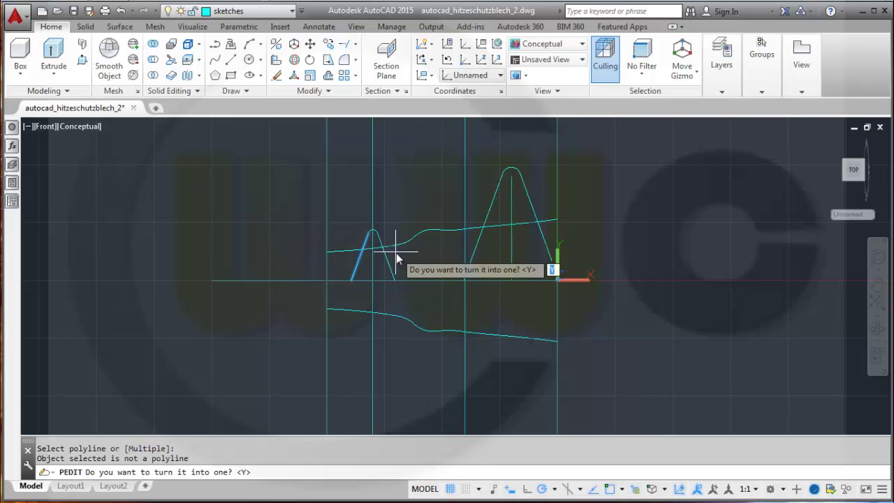
{"action": "key", "text": "Return"}
- Join the smaller V's right leg and rounded top arc to its left-leg polyline
{"action": "left_click", "coordinate": [428, 300]}
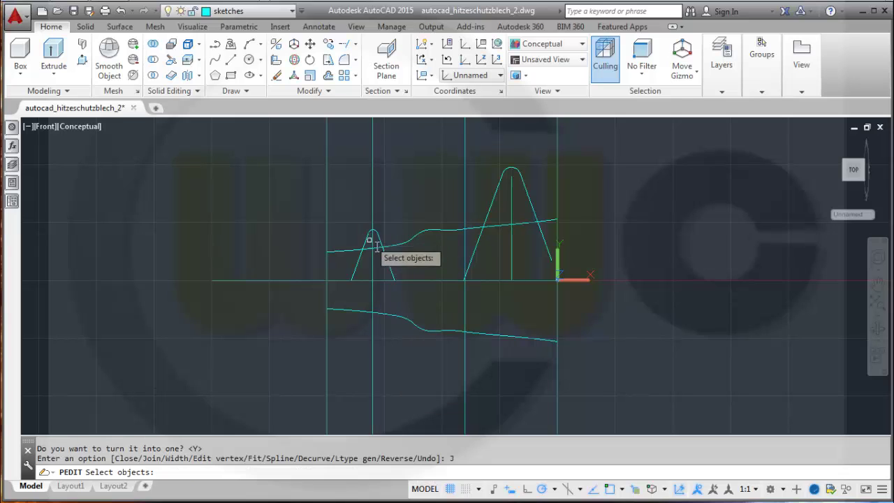
{"action": "left_click", "coordinate": [378, 236]}
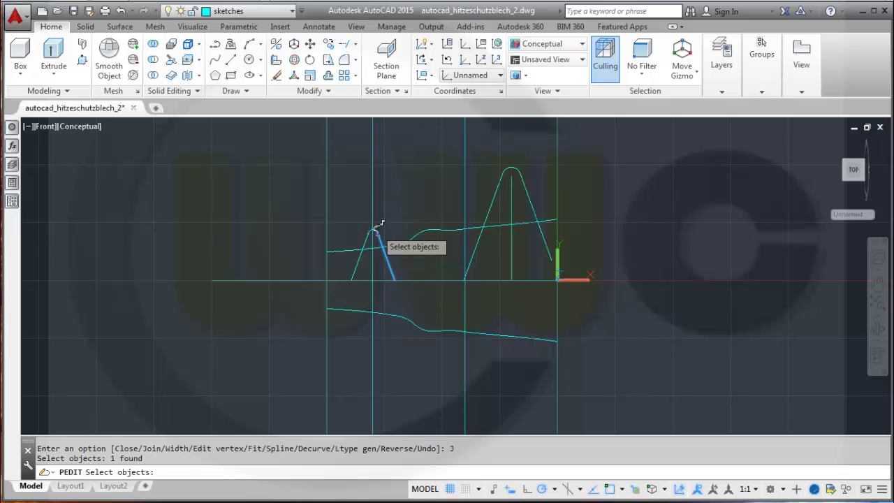
{"action": "left_click", "coordinate": [376, 228]}
{"action": "scroll", "coordinate": [374, 230], "scroll_direction": "up", "scroll_amount": 3}
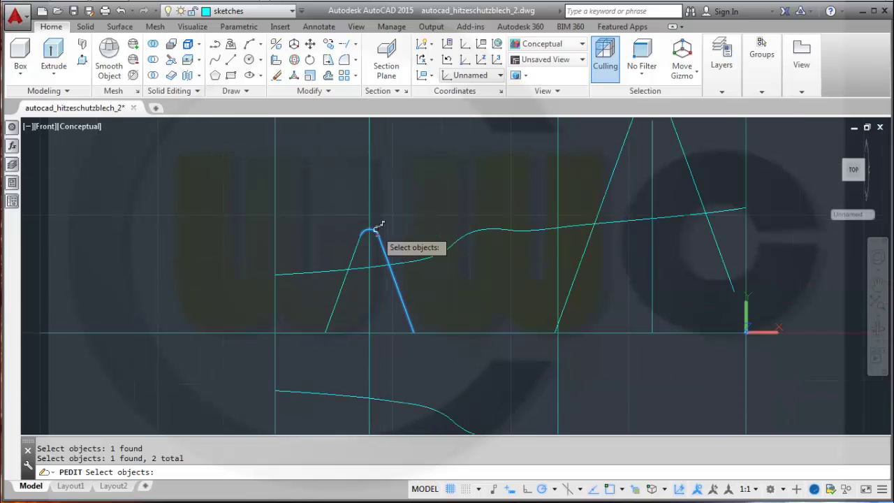
{"action": "left_click", "coordinate": [371, 231]}
{"action": "key", "text": "Return"}
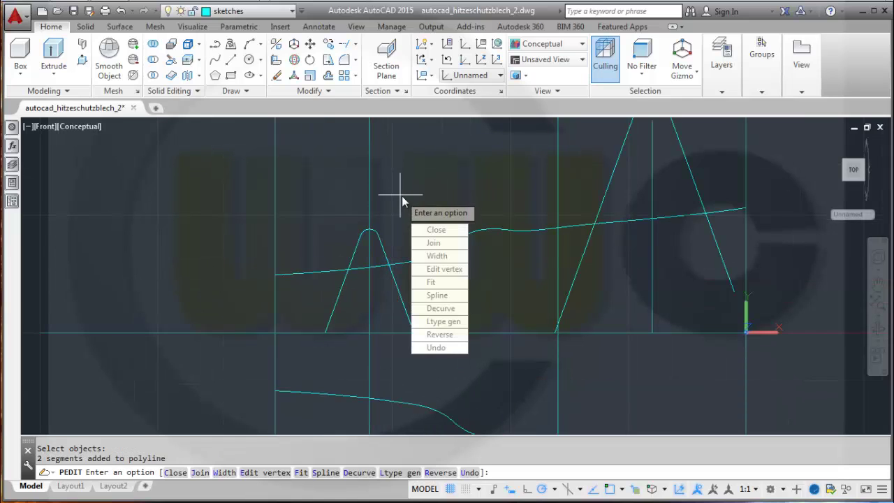
{"action": "left_click", "coordinate": [437, 243]}
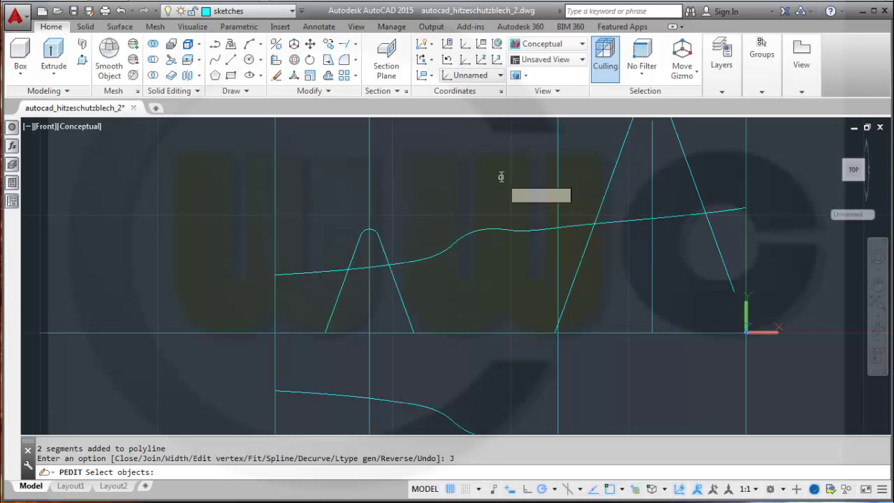
{"action": "key", "text": "Return"}
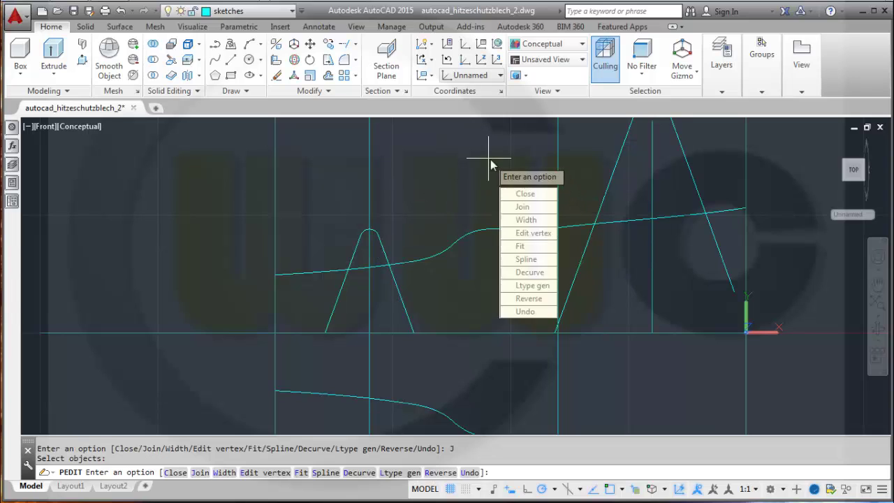
{"action": "key", "text": "Return"}
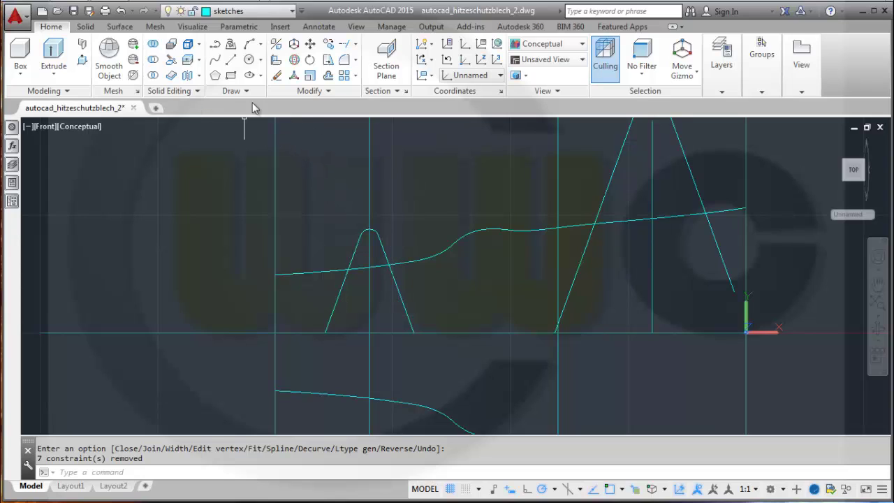
- Convert both legs and the rounded top arc of the larger V into polylines using Edit Polyline's Multiple option
{"action": "left_click", "coordinate": [330, 91]}
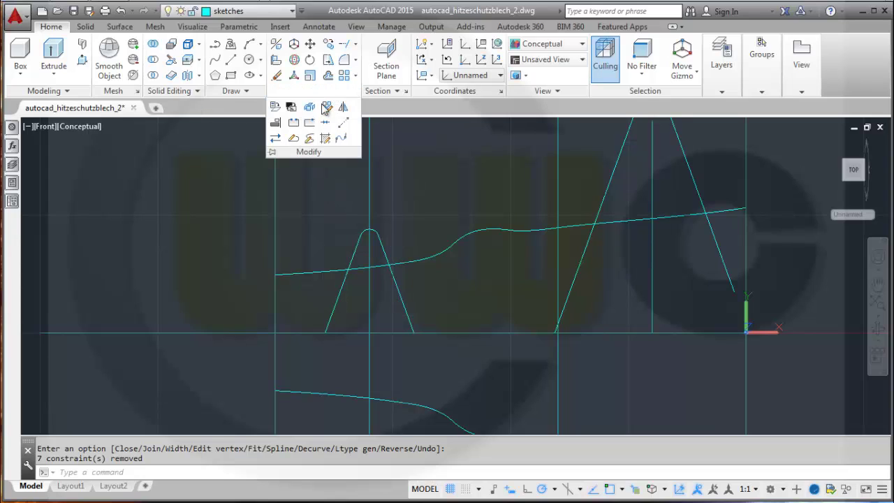
{"action": "left_click", "coordinate": [295, 140]}
{"action": "right_click", "coordinate": [668, 284]}
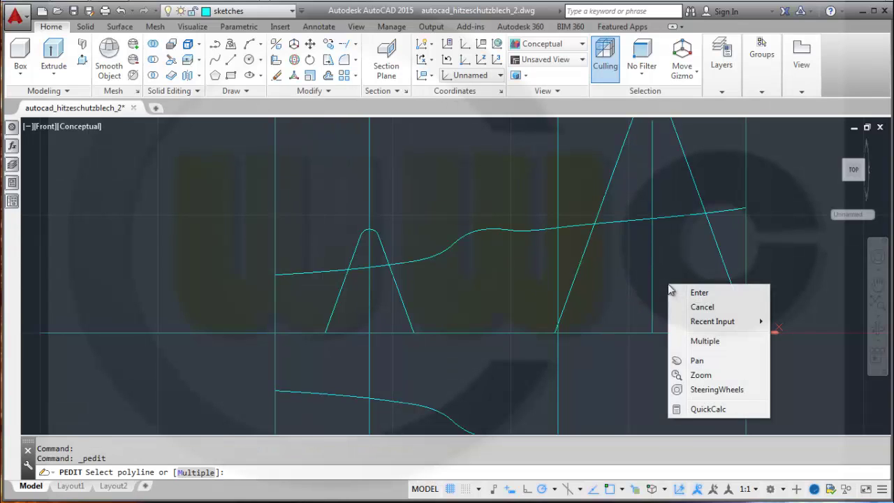
{"action": "left_click", "coordinate": [703, 341]}
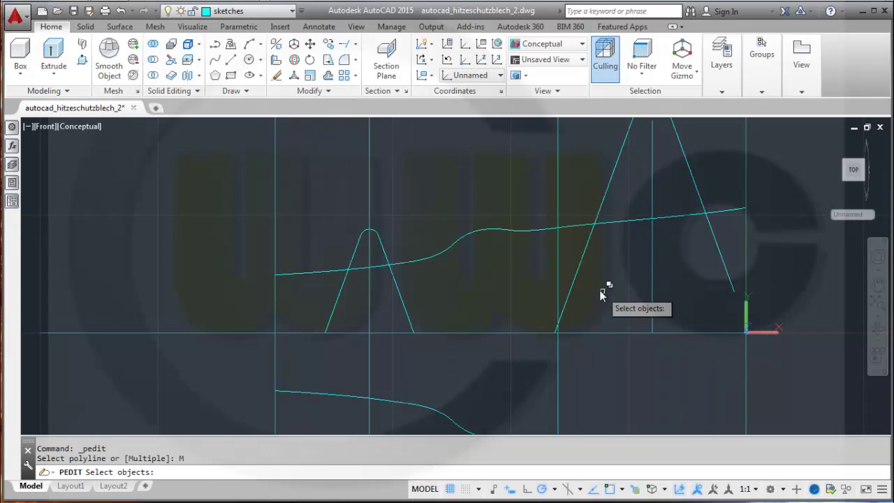
{"action": "left_click", "coordinate": [577, 272]}
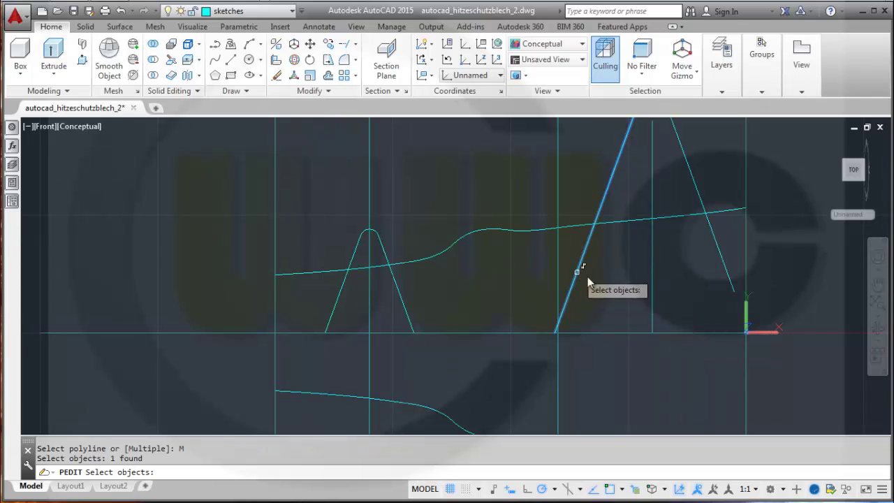
{"action": "left_click", "coordinate": [713, 235]}
{"action": "middle_click_drag", "start_coordinate": [665, 182], "coordinate": [660, 262]}
{"action": "left_click", "coordinate": [658, 186]}
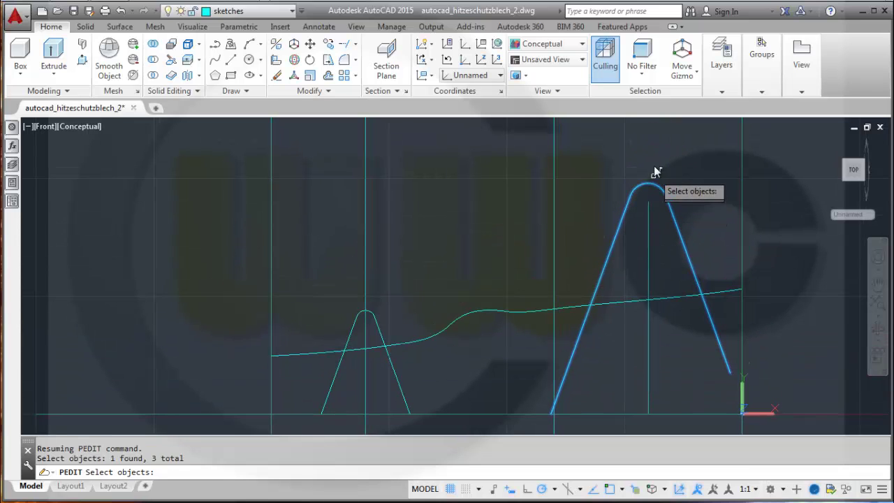
{"action": "key", "text": "Return"}
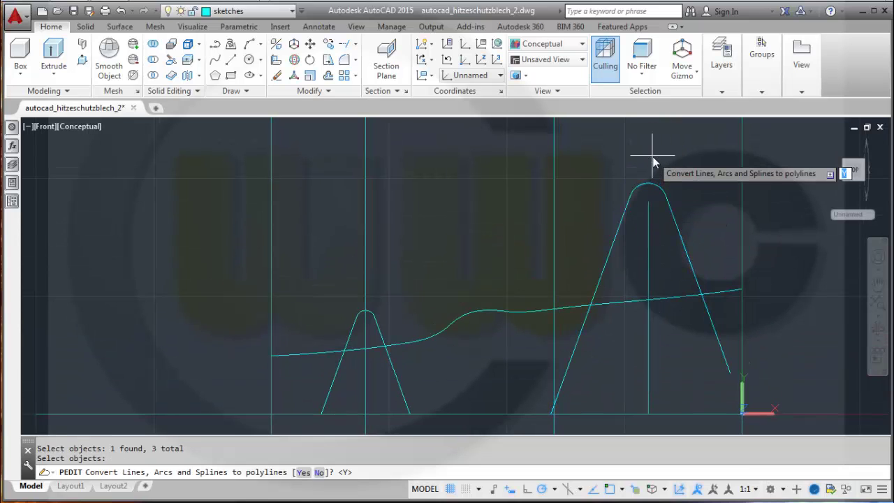
{"action": "key", "text": "Return"}
- Join the larger V's three polylines into one with a fuzz distance of 0
{"action": "key", "text": "Down"}
{"action": "key", "text": "Down"}
{"action": "key", "text": "Return"}
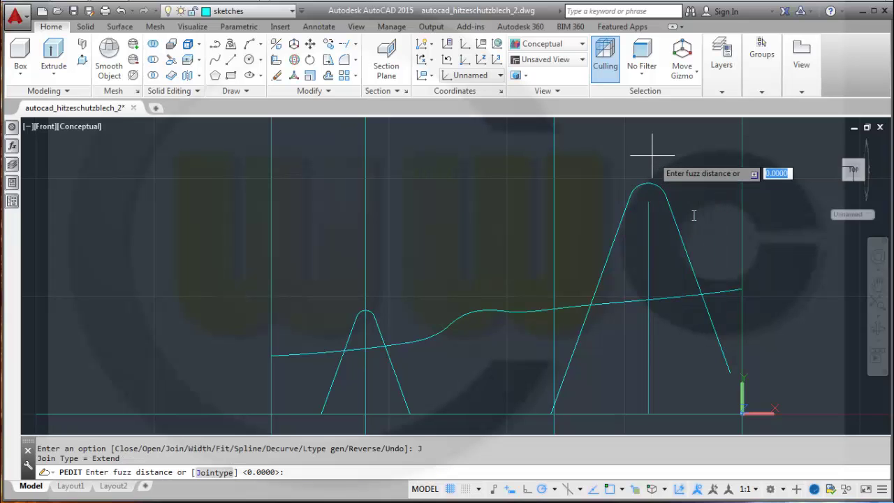
{"action": "key", "text": "Return"}
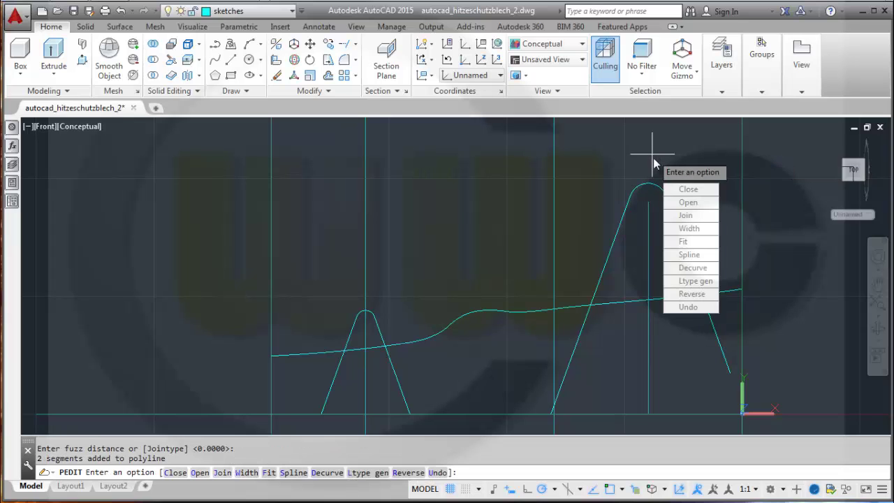
{"action": "key", "text": "Return"}
{"action": "middle_click_drag", "start_coordinate": [580, 259], "coordinate": [578, 237]}
{"action": "middle_click_drag", "start_coordinate": [580, 197], "coordinate": [583, 169]}
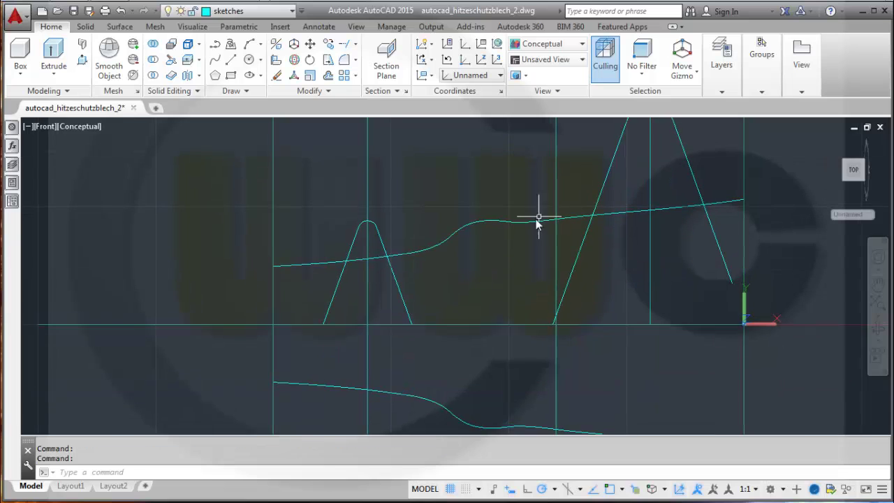
{"action": "scroll", "coordinate": [534, 223], "scroll_direction": "up", "scroll_amount": 3}
{"action": "scroll", "coordinate": [535, 225], "scroll_direction": "down", "scroll_amount": 4}
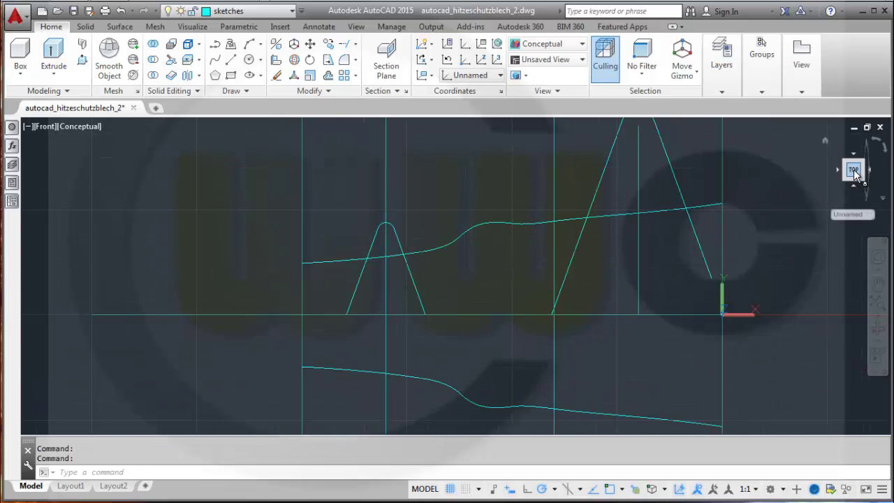
{"action": "scroll", "coordinate": [595, 178], "scroll_direction": "down", "scroll_amount": 4}
{"action": "scroll", "coordinate": [580, 255], "scroll_direction": "up", "scroll_amount": 2}
{"action": "scroll", "coordinate": [580, 252], "scroll_direction": "up", "scroll_amount": 2}
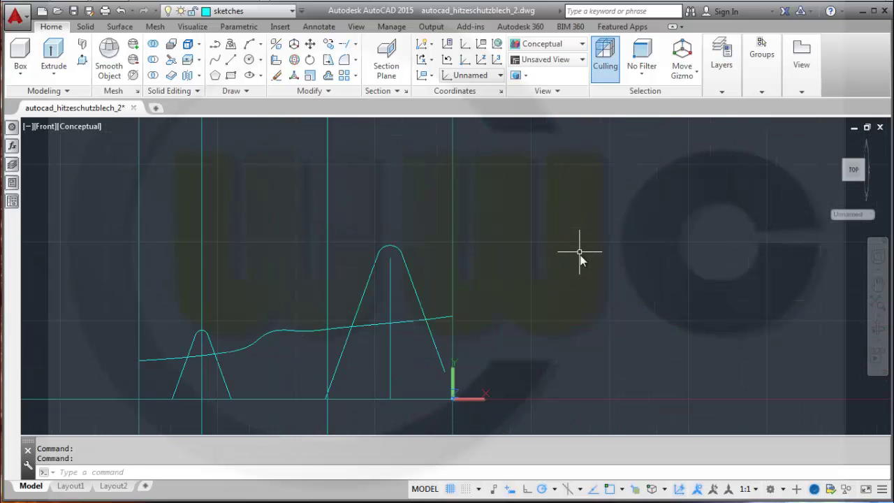
{"action": "middle_click_drag", "start_coordinate": [580, 252], "coordinate": [745, 175]}
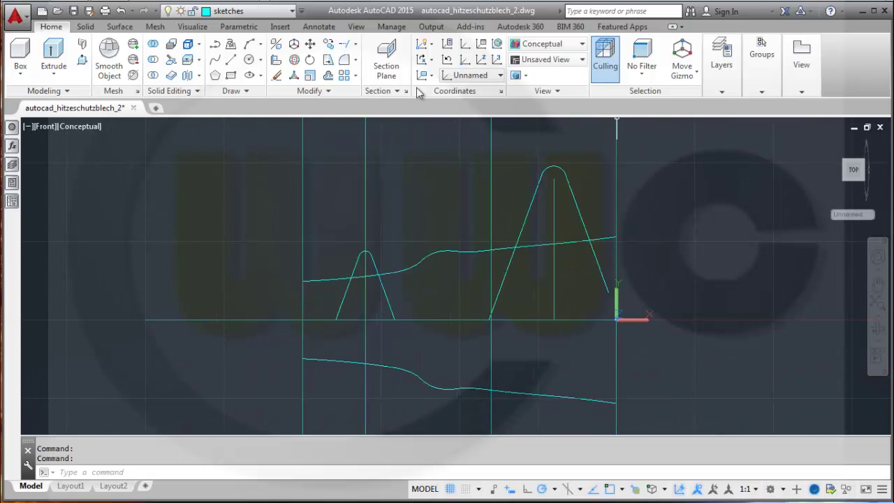
{"action": "left_click", "coordinate": [120, 28]}
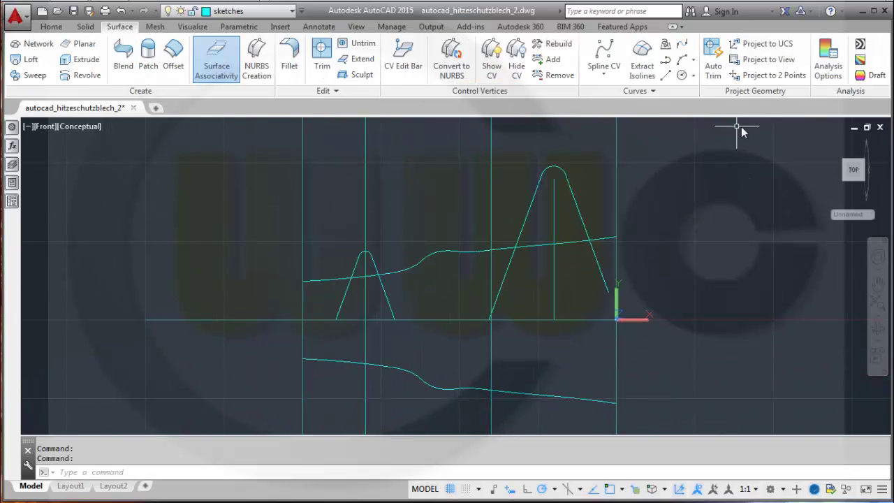
{"action": "left_click", "coordinate": [760, 60]}
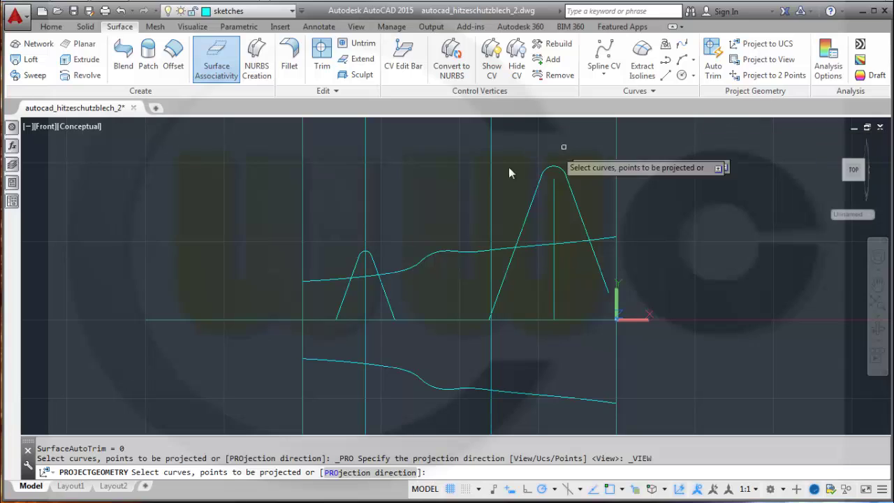
{"action": "left_click", "coordinate": [382, 287]}
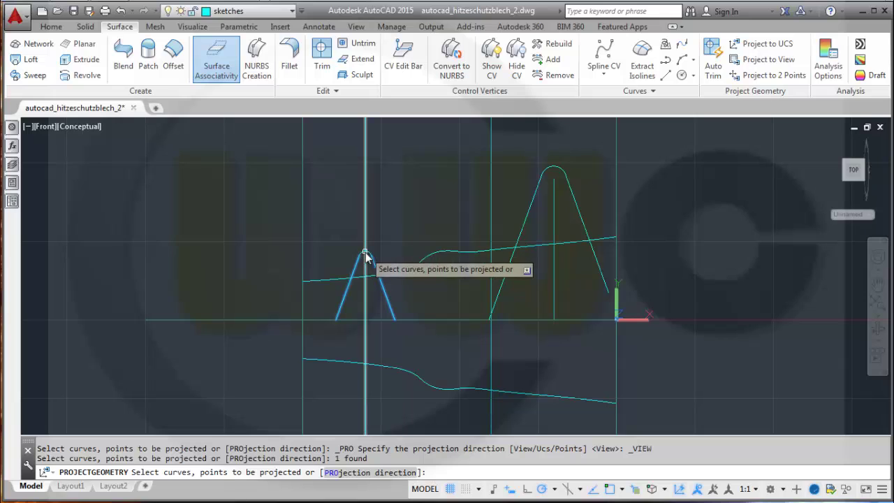
{"action": "scroll", "coordinate": [371, 254], "scroll_direction": "up", "scroll_amount": 3}
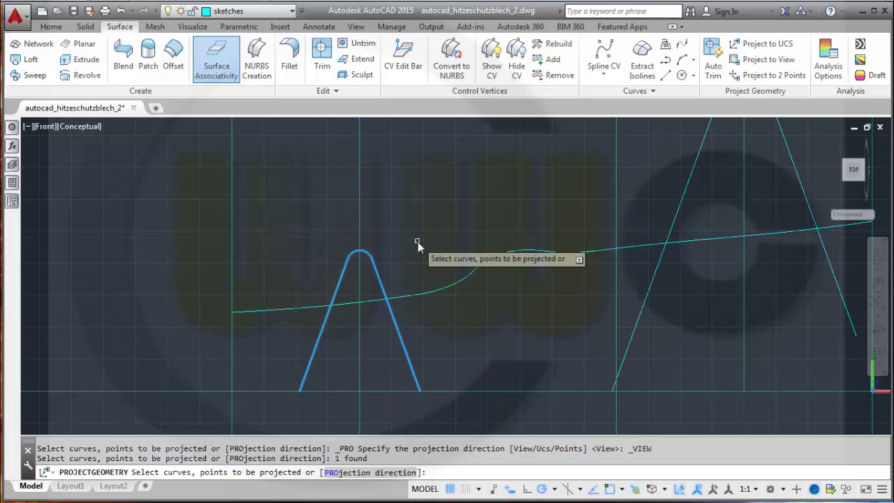
{"action": "scroll", "coordinate": [402, 202], "scroll_direction": "down", "scroll_amount": 4}
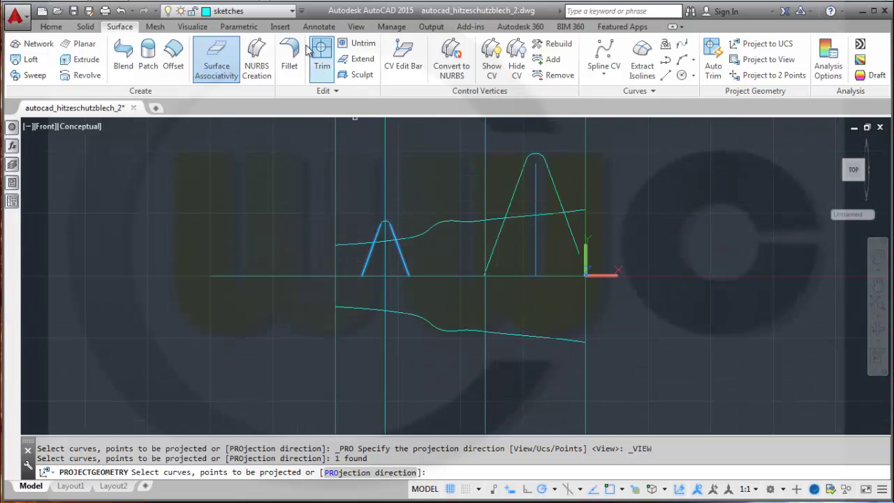
- Turn on the surfaces layer
{"action": "left_click", "coordinate": [238, 11]}
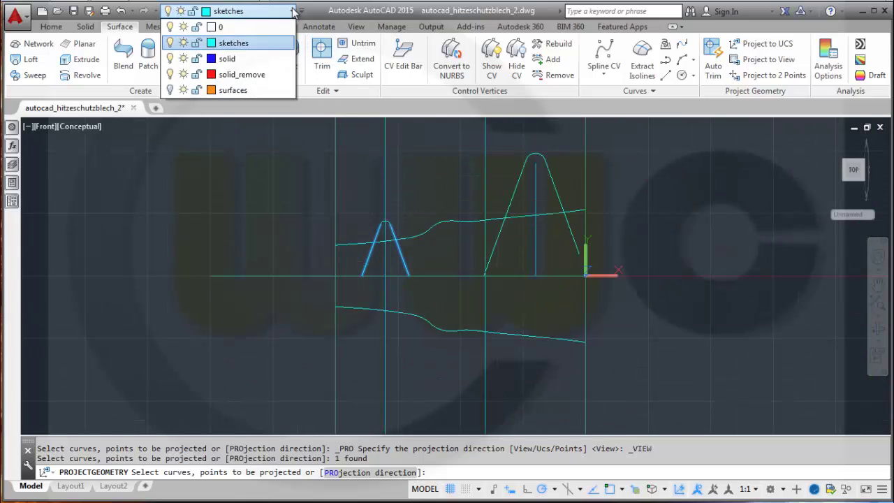
{"action": "left_click", "coordinate": [169, 90]}
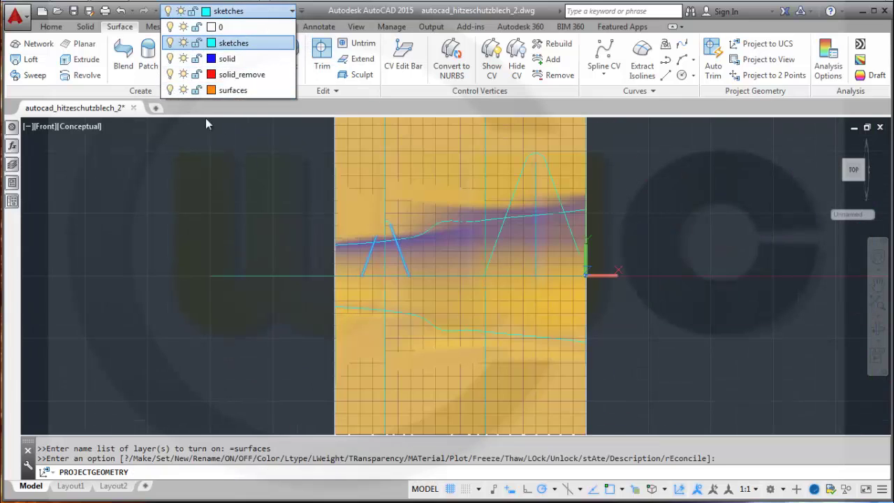
{"action": "left_click", "coordinate": [360, 168]}
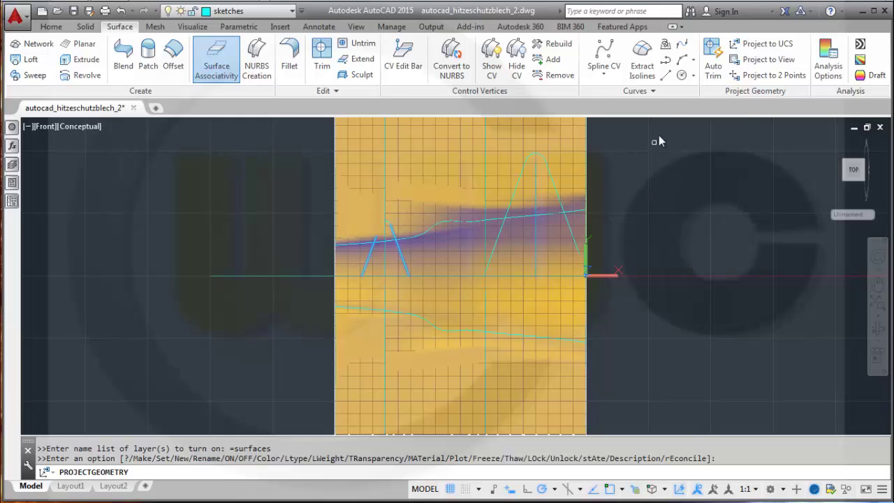
- Project the larger V polyline onto the lofted surface along the view direction and save the drawing
{"action": "left_click", "coordinate": [769, 59]}
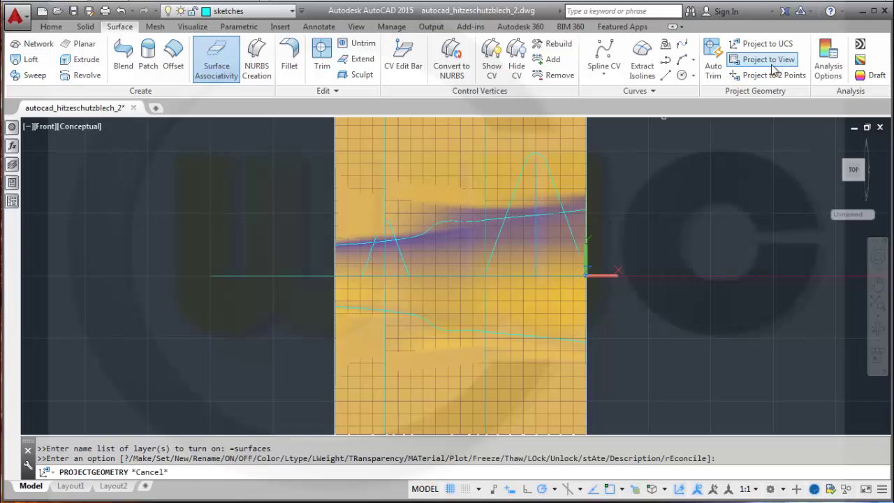
{"action": "left_click", "coordinate": [556, 188]}
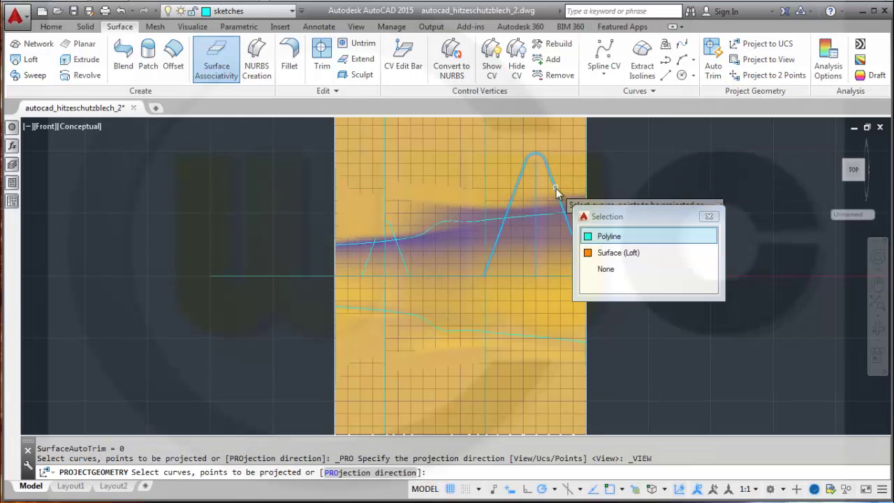
{"action": "left_click", "coordinate": [605, 238]}
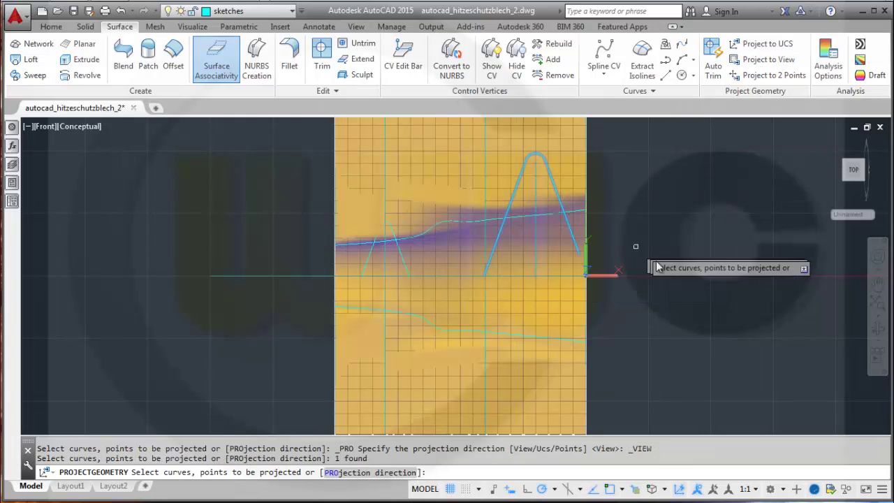
{"action": "right_click", "coordinate": [605, 309]}
{"action": "left_click", "coordinate": [622, 318]}
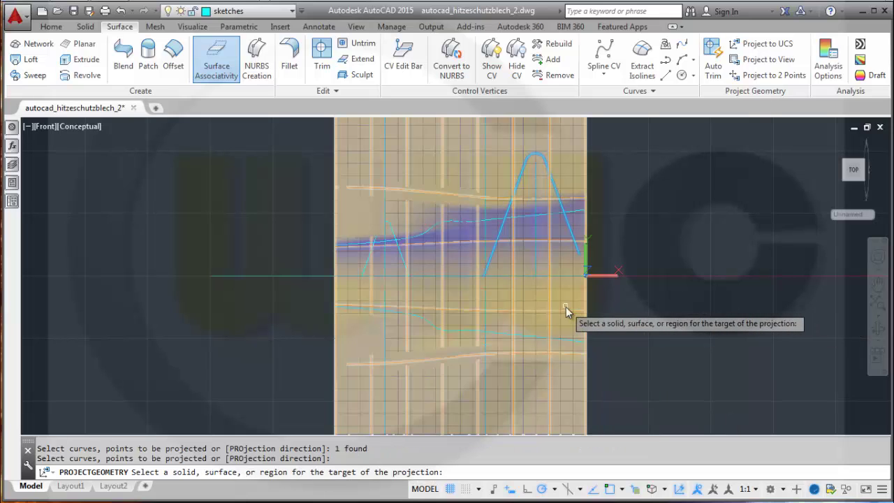
{"action": "left_click", "coordinate": [566, 307]}
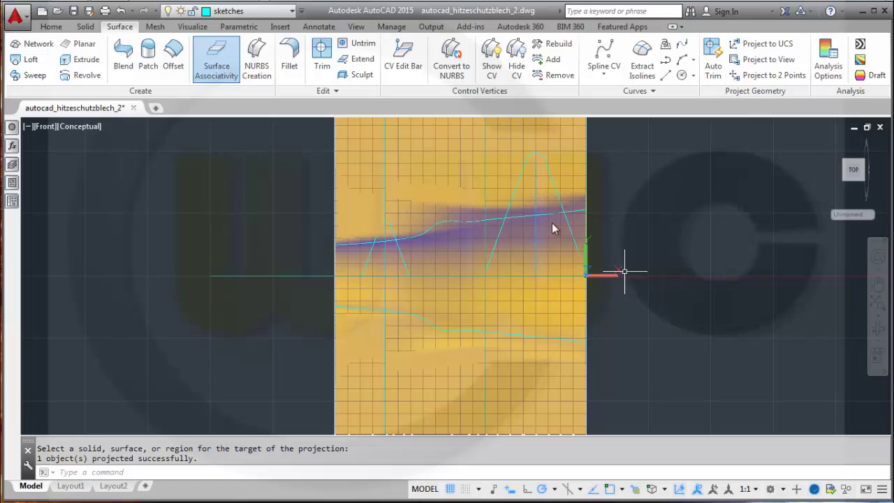
{"action": "left_click", "coordinate": [73, 11]}
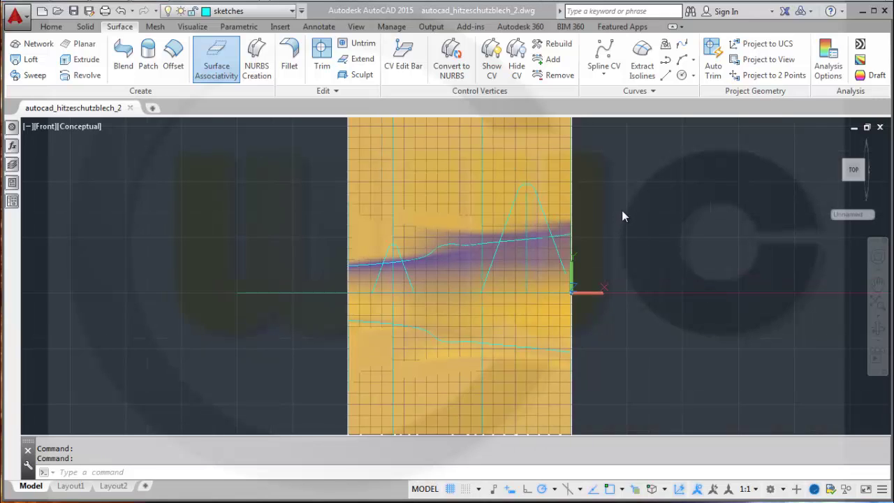
- Turn off the surfaces layer so that only the sketch curves remain on screen
{"action": "middle_click_drag", "start_coordinate": [727, 221], "coordinate": [461, 226], "text": "shift"}
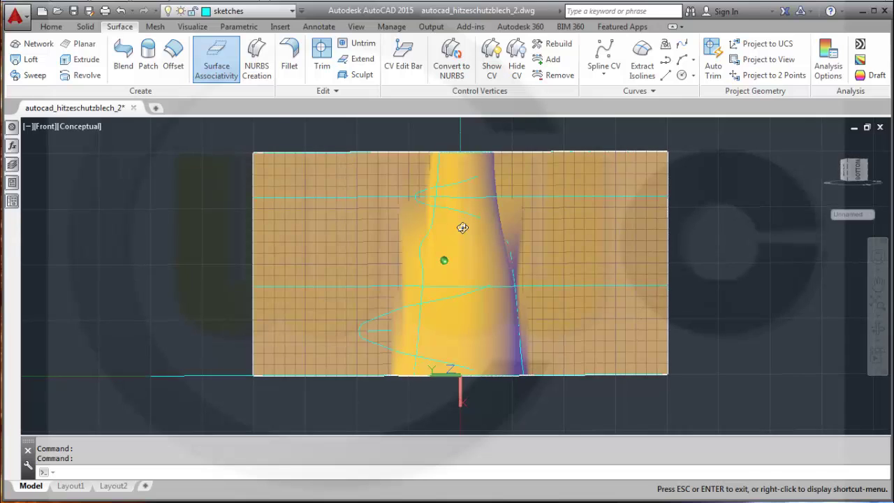
{"action": "left_click", "coordinate": [292, 11]}
{"action": "left_click", "coordinate": [170, 90]}
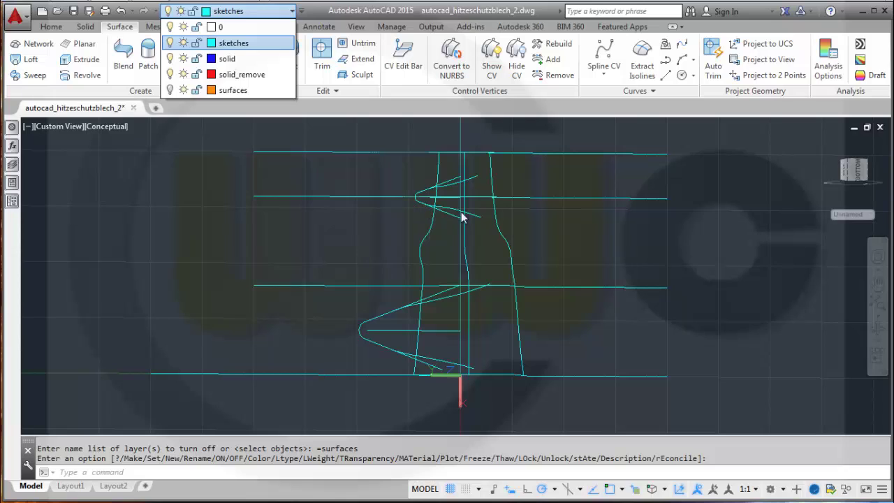
{"action": "left_click", "coordinate": [545, 183]}
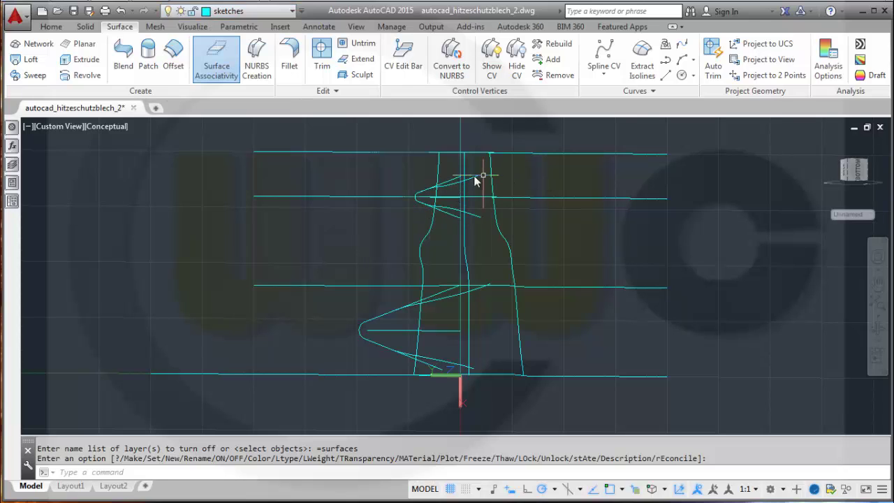
- Erase the original flat polylines of the smaller and larger V, keeping their projected curves
{"action": "left_click", "coordinate": [459, 180]}
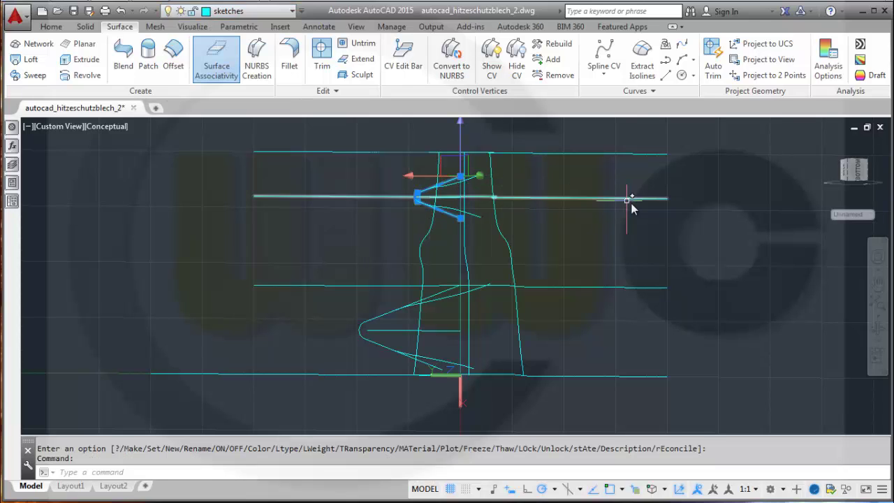
{"action": "key", "text": "Delete"}
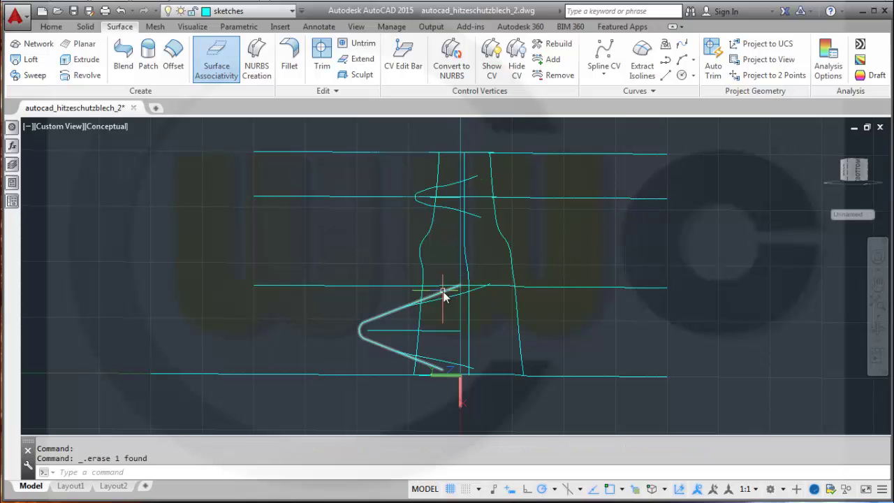
{"action": "left_click", "coordinate": [444, 290]}
{"action": "key", "text": "Delete"}
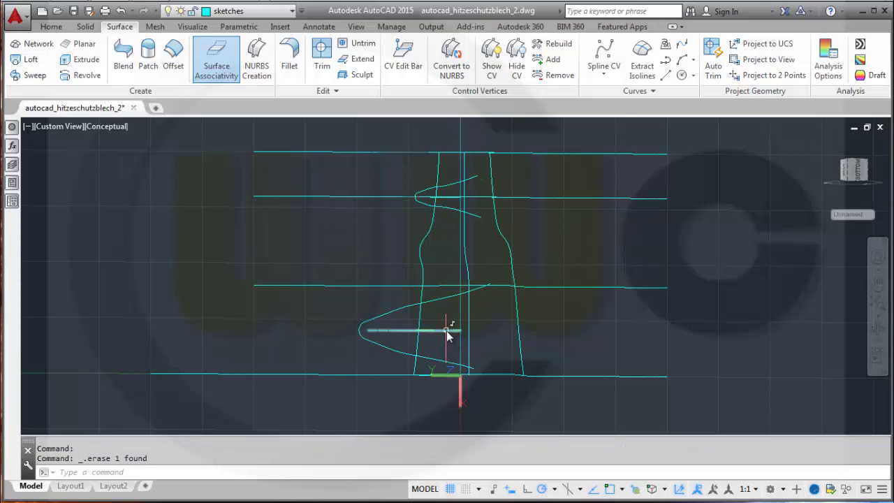
- Erase the short centre lines inside the larger and the smaller V
{"action": "left_click", "coordinate": [451, 333]}
{"action": "key", "text": "Delete"}
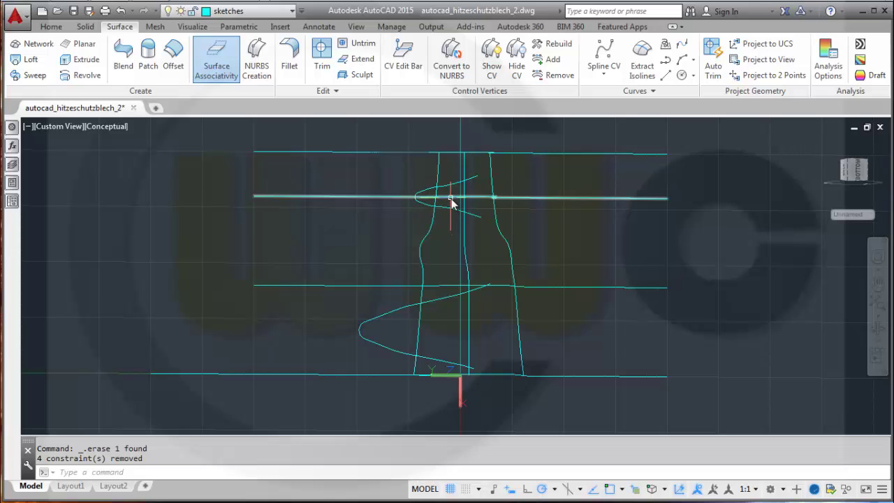
{"action": "left_click", "coordinate": [451, 197]}
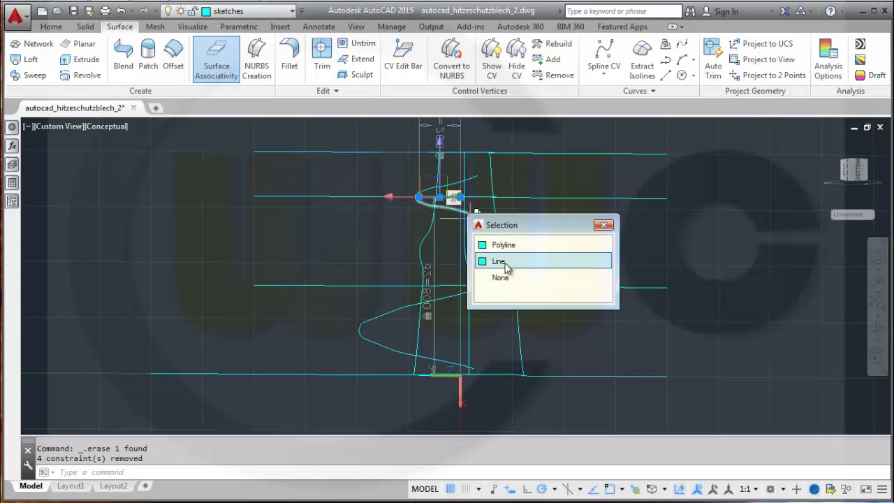
{"action": "left_click", "coordinate": [499, 259]}
{"action": "key", "text": "Delete"}
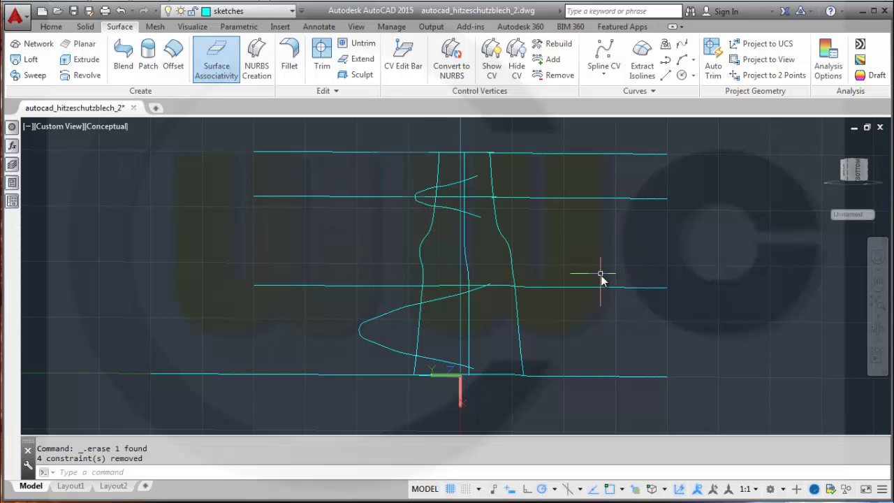
- Trim the smaller projected V and the crossing wavy profile curve, removing the leg ends beyond the curve and the curve piece between the legs
{"action": "mouse_move", "coordinate": [577, 320]}
{"action": "middle_mouse_down", "text": "shift"}
{"action": "mouse_move", "coordinate": [579, 284]}
{"action": "mouse_move", "coordinate": [595, 297]}
{"action": "middle_mouse_up", "text": "shift"}
{"action": "scroll", "coordinate": [542, 230], "scroll_direction": "up", "scroll_amount": 2}
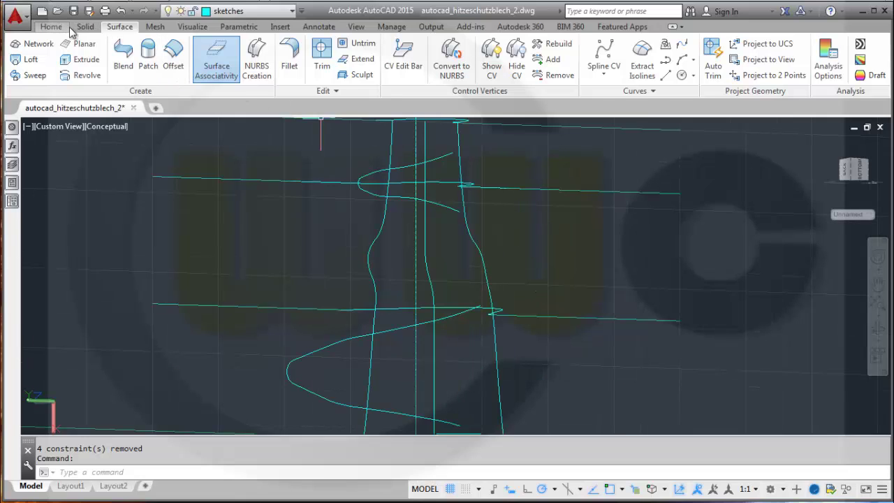
{"action": "left_click", "coordinate": [68, 29]}
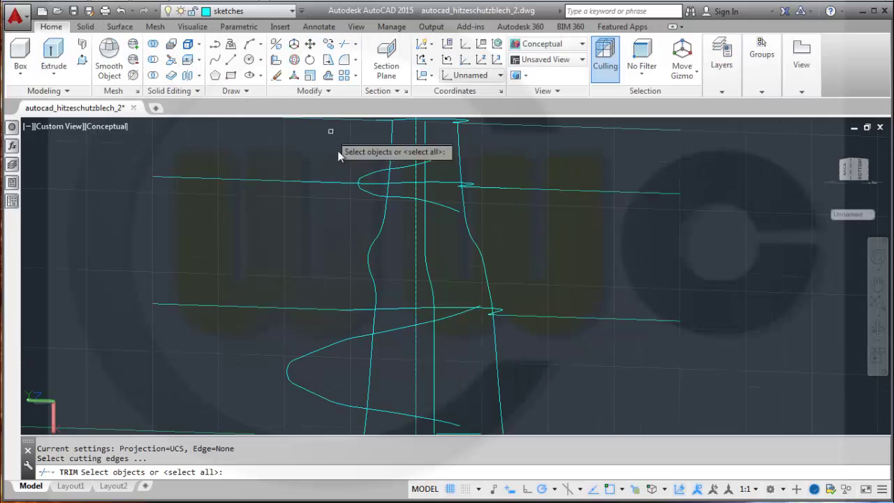
{"action": "left_click", "coordinate": [391, 155]}
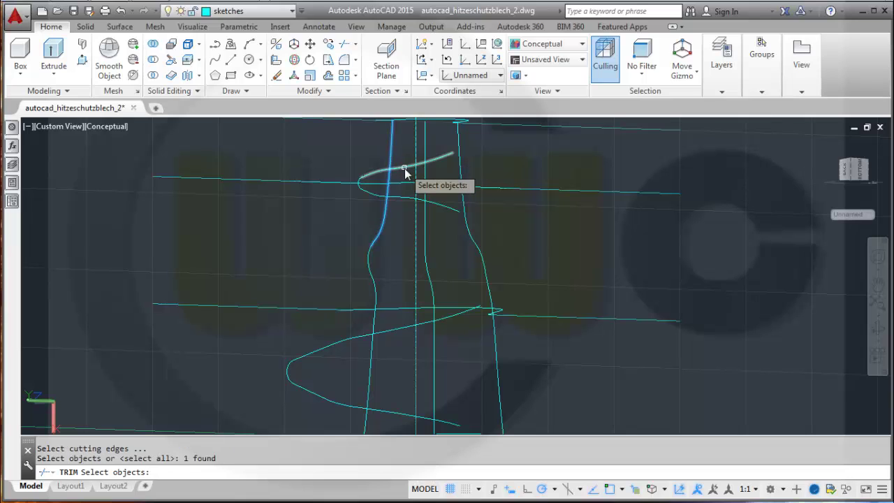
{"action": "left_click", "coordinate": [404, 168]}
{"action": "left_click", "coordinate": [404, 197]}
{"action": "key", "text": "Return"}
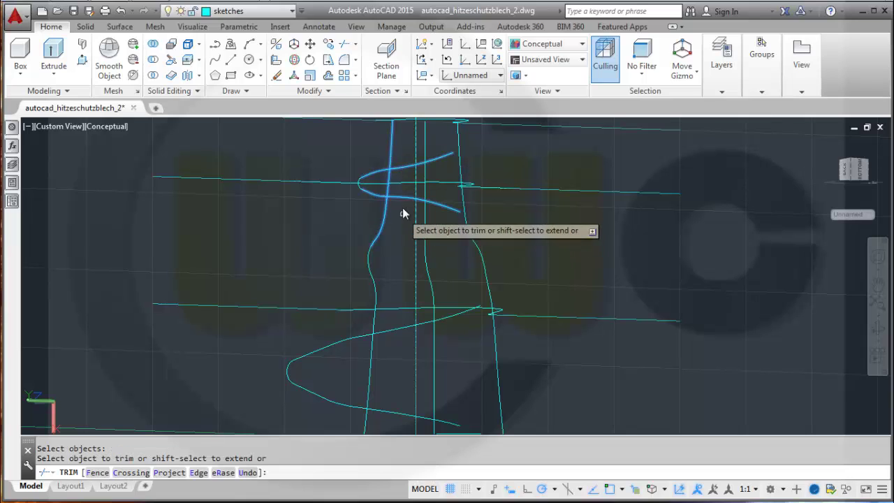
{"action": "left_click", "coordinate": [389, 185]}
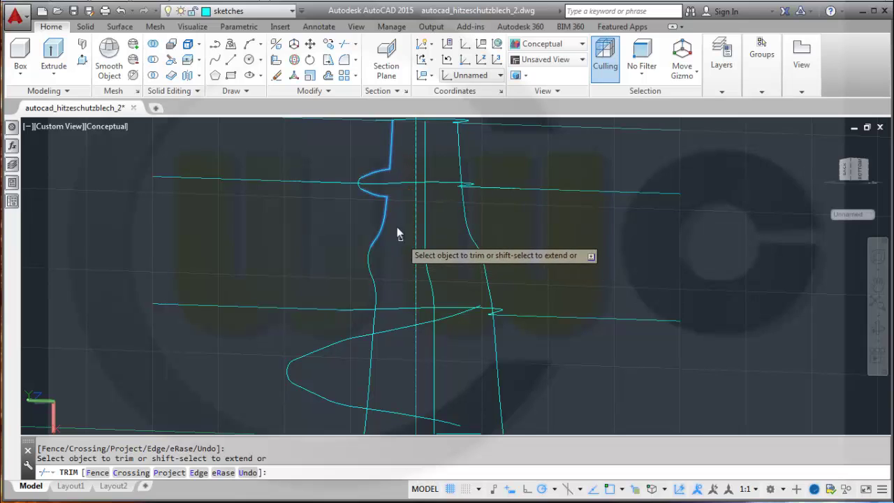
- Trim the larger projected V and the crossing profile curve, removing the leg ends beyond the curve and the curve piece between the legs
{"action": "left_click", "coordinate": [347, 46]}
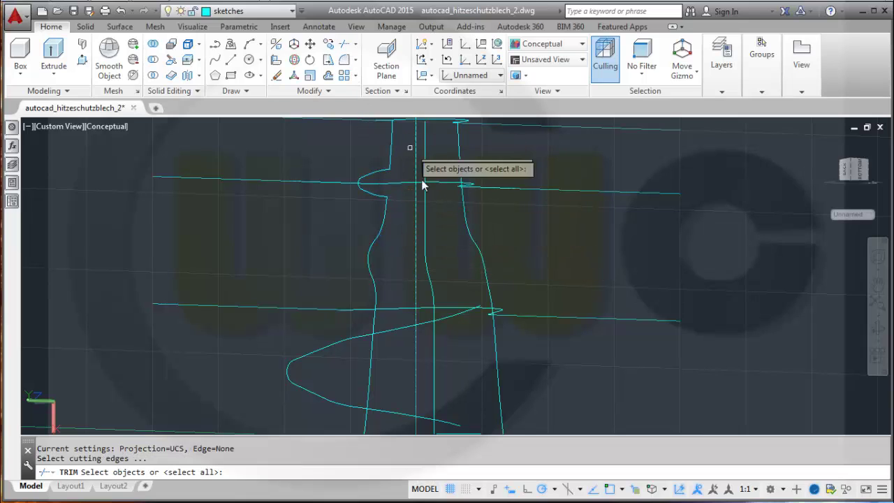
{"action": "left_click", "coordinate": [393, 329]}
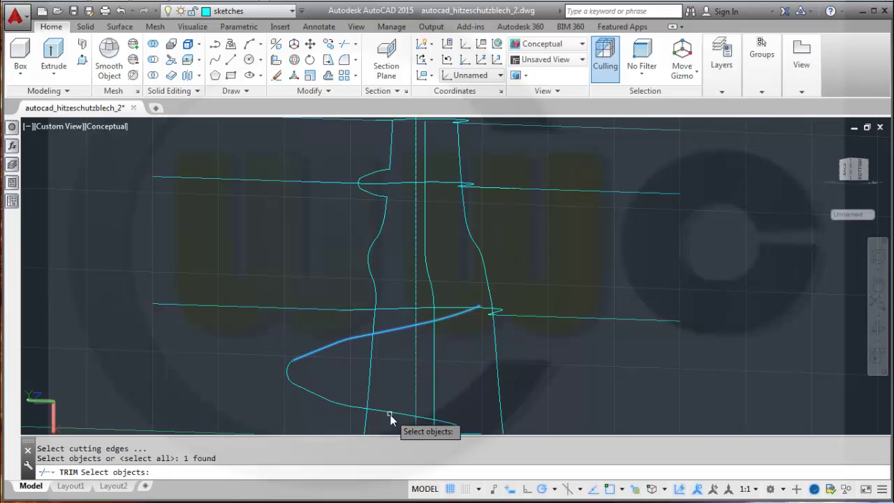
{"action": "left_click", "coordinate": [390, 413]}
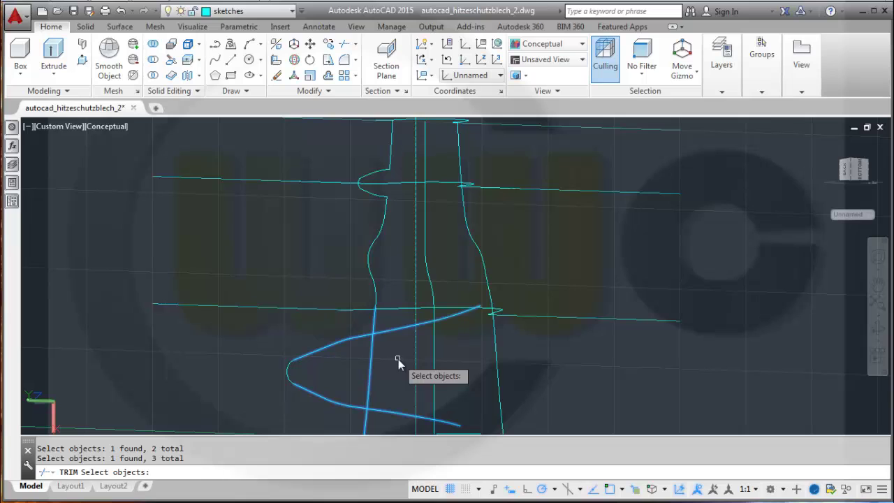
{"action": "key", "text": "Return"}
{"action": "left_click", "coordinate": [396, 330]}
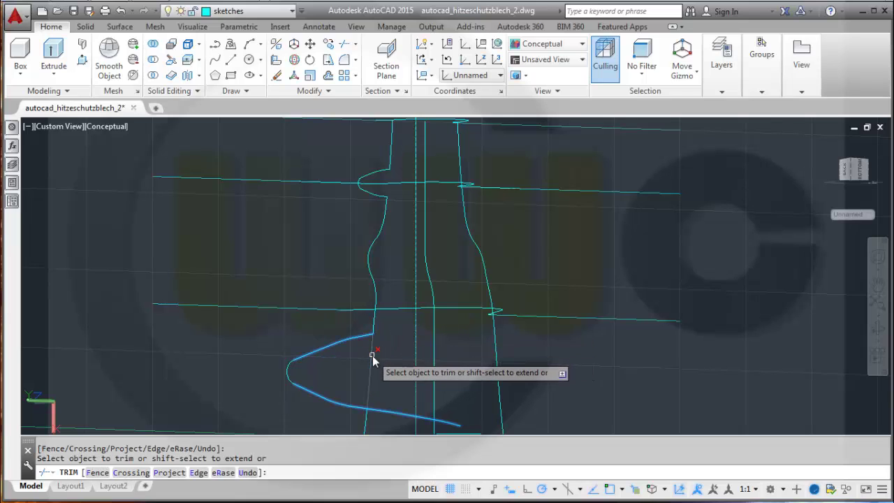
{"action": "left_click", "coordinate": [372, 356]}
{"action": "left_click", "coordinate": [387, 410]}
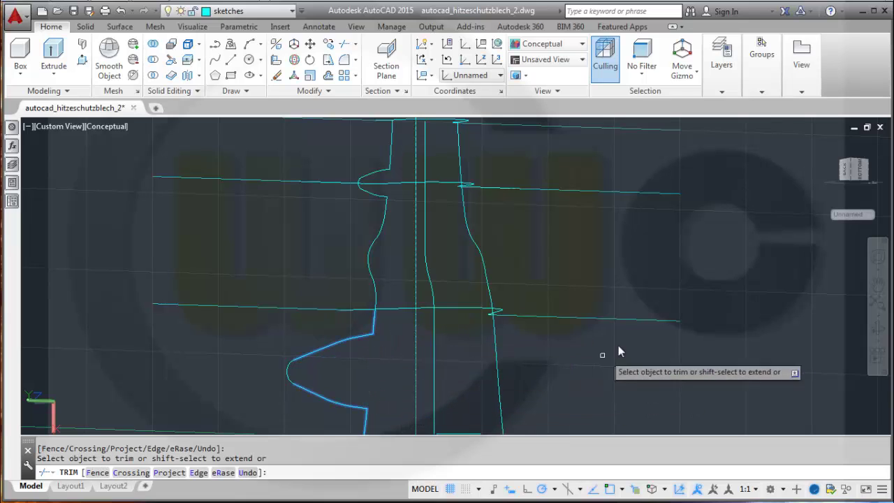
{"action": "right_click", "coordinate": [630, 263]}
{"action": "left_click", "coordinate": [654, 273]}
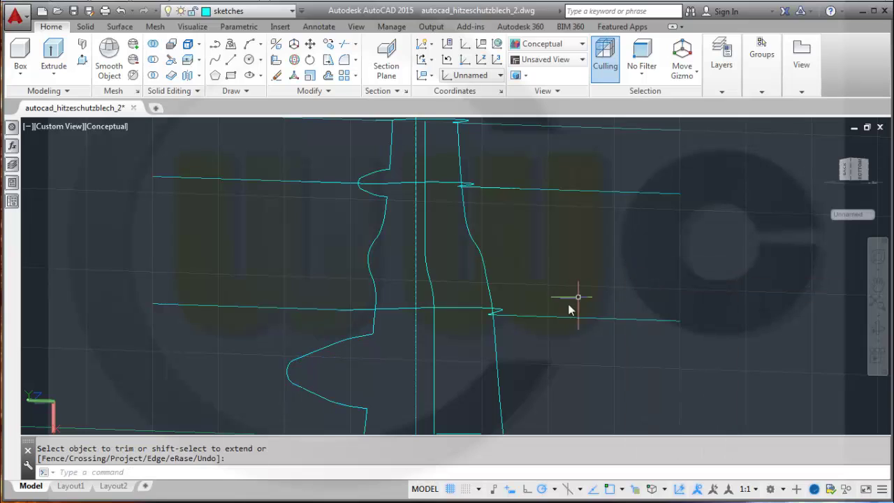
- Examine the trimmed contour and the surrounding sketch curves from several viewing angles
{"action": "mouse_move", "coordinate": [569, 303]}
{"action": "middle_mouse_down", "text": "shift"}
{"action": "mouse_move", "coordinate": [561, 343]}
{"action": "mouse_move", "coordinate": [594, 319]}
{"action": "mouse_move", "coordinate": [515, 309]}
{"action": "mouse_move", "coordinate": [547, 327]}
{"action": "mouse_move", "coordinate": [535, 315]}
{"action": "middle_mouse_up", "text": "shift"}
{"action": "scroll", "coordinate": [464, 296], "scroll_direction": "up", "scroll_amount": 2}
{"action": "scroll", "coordinate": [476, 304], "scroll_direction": "down", "scroll_amount": 5}
{"action": "mouse_move", "coordinate": [475, 304]}
{"action": "middle_mouse_down", "text": "shift"}
{"action": "mouse_move", "coordinate": [453, 315]}
{"action": "mouse_move", "coordinate": [467, 334]}
{"action": "mouse_move", "coordinate": [442, 227]}
{"action": "middle_mouse_up", "text": "shift"}
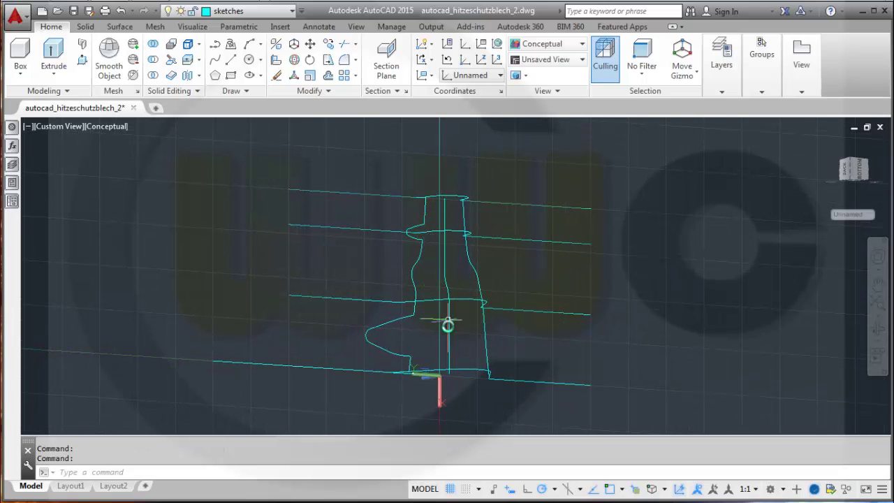
{"action": "mouse_move", "coordinate": [448, 325]}
{"action": "middle_mouse_down", "text": "shift"}
{"action": "mouse_move", "coordinate": [433, 340]}
{"action": "mouse_move", "coordinate": [415, 292]}
{"action": "middle_mouse_up", "text": "shift"}
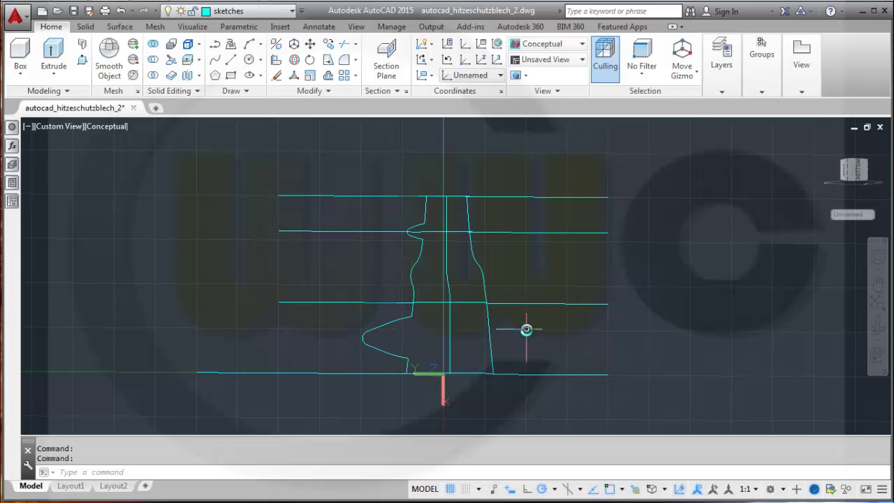
{"action": "mouse_move", "coordinate": [527, 329]}
{"action": "middle_mouse_down", "text": "shift"}
{"action": "mouse_move", "coordinate": [515, 303]}
{"action": "mouse_move", "coordinate": [515, 225]}
{"action": "mouse_move", "coordinate": [429, 239]}
{"action": "mouse_move", "coordinate": [518, 323]}
{"action": "middle_mouse_up", "text": "shift"}
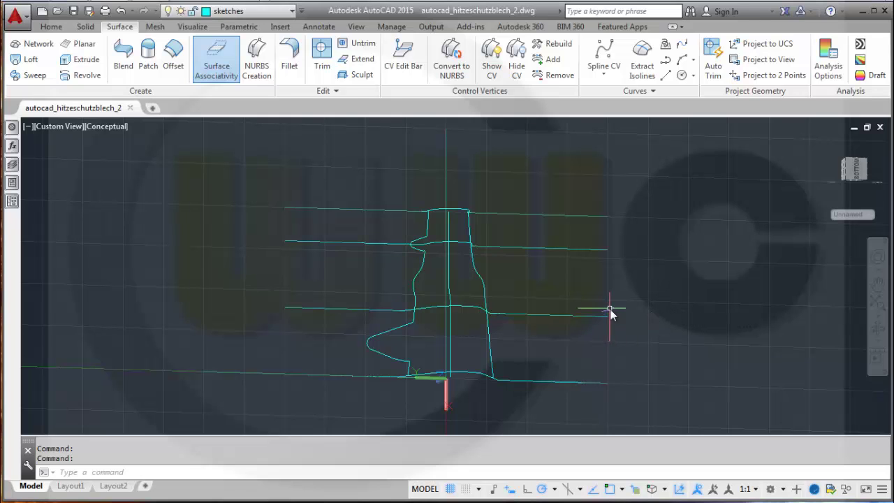
{"action": "middle_click_drag", "start_coordinate": [612, 311], "coordinate": [574, 333], "text": "shift"}
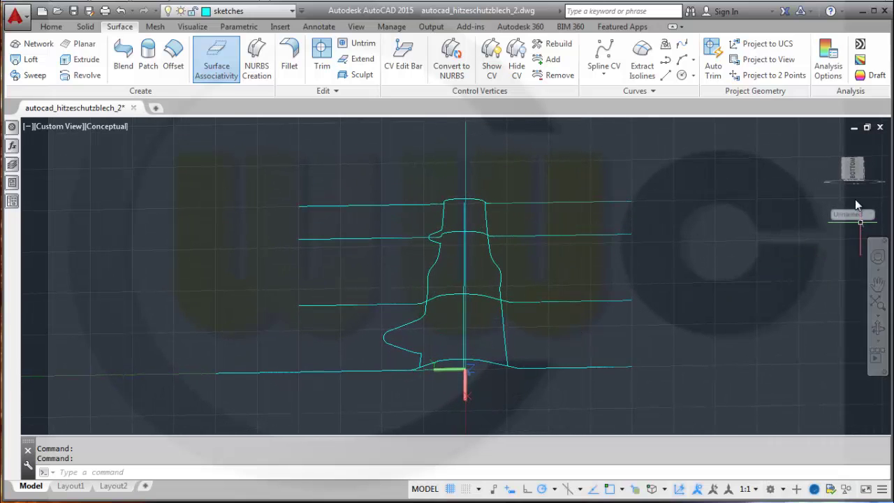
- In the Back view, draw a slanted line from above the uppermost horizontal curve down just outside the smaller V's rounded tip
{"action": "left_click", "coordinate": [857, 179]}
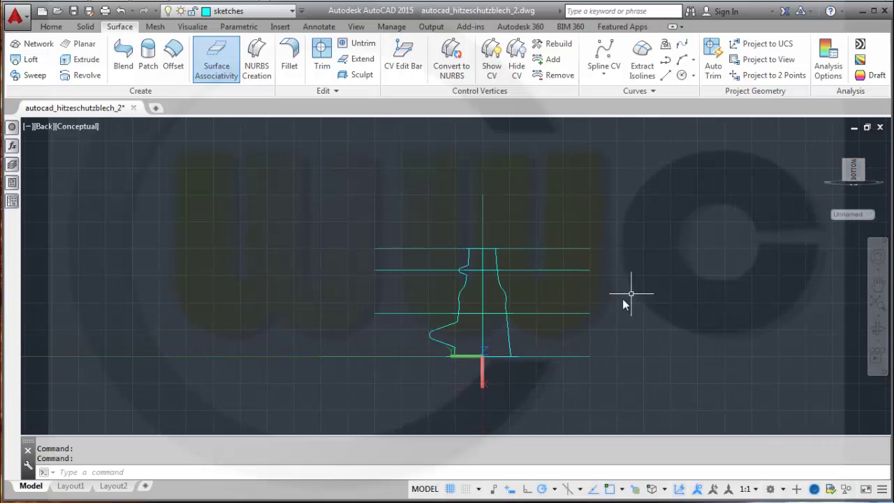
{"action": "scroll", "coordinate": [597, 314], "scroll_direction": "up", "scroll_amount": 2}
{"action": "middle_click_drag", "start_coordinate": [526, 329], "coordinate": [632, 329]}
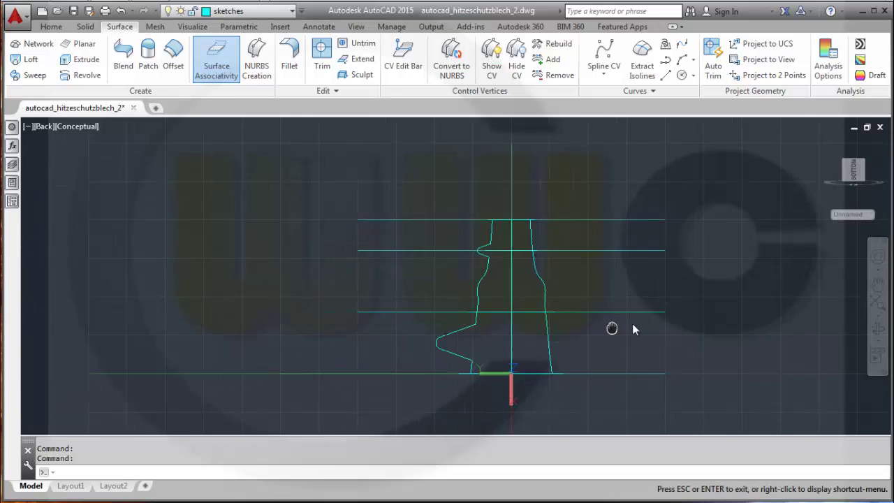
{"action": "scroll", "coordinate": [625, 319], "scroll_direction": "up", "scroll_amount": 4}
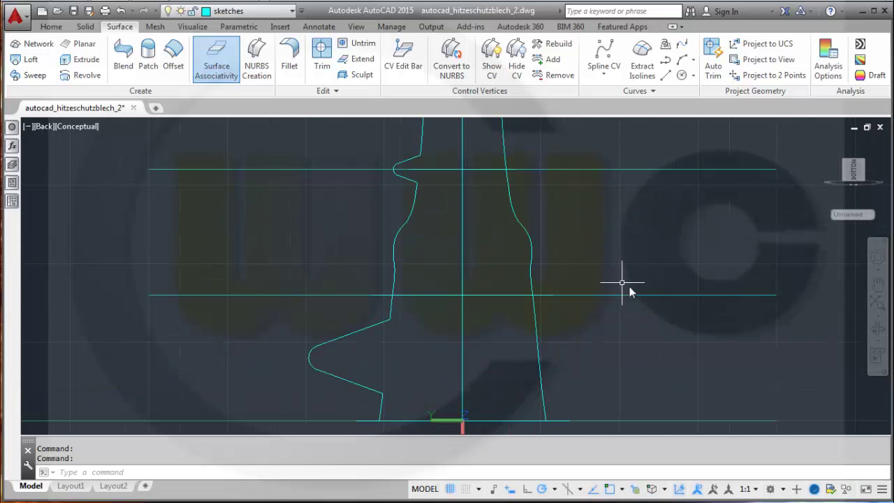
{"action": "mouse_move", "coordinate": [621, 283]}
{"action": "middle_mouse_down"}
{"action": "mouse_move", "coordinate": [732, 302]}
{"action": "mouse_move", "coordinate": [719, 297]}
{"action": "mouse_move", "coordinate": [775, 280]}
{"action": "middle_mouse_up"}
{"action": "scroll", "coordinate": [691, 286], "scroll_direction": "up", "scroll_amount": 3}
{"action": "scroll", "coordinate": [774, 280], "scroll_direction": "down", "scroll_amount": 4}
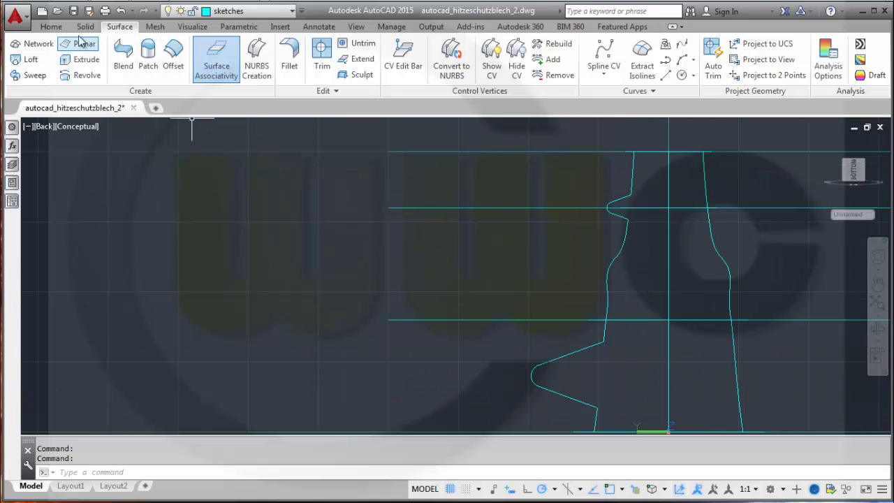
{"action": "left_click", "coordinate": [52, 27]}
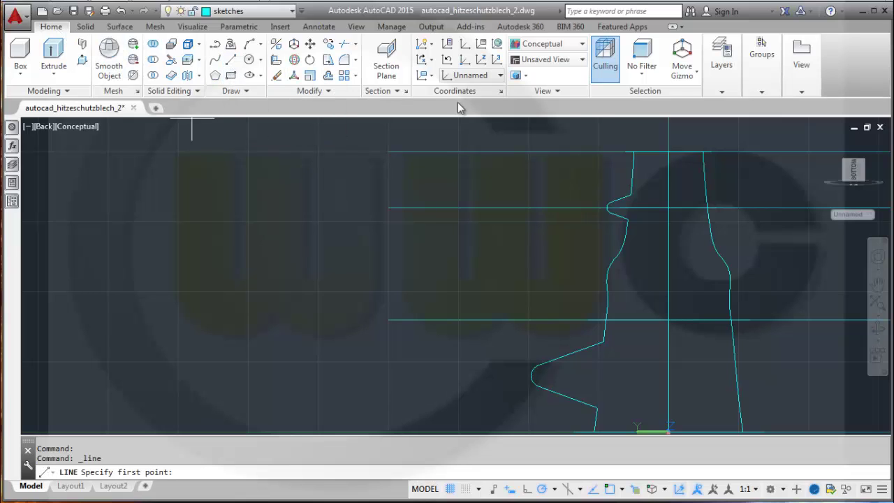
{"action": "left_click", "coordinate": [614, 135]}
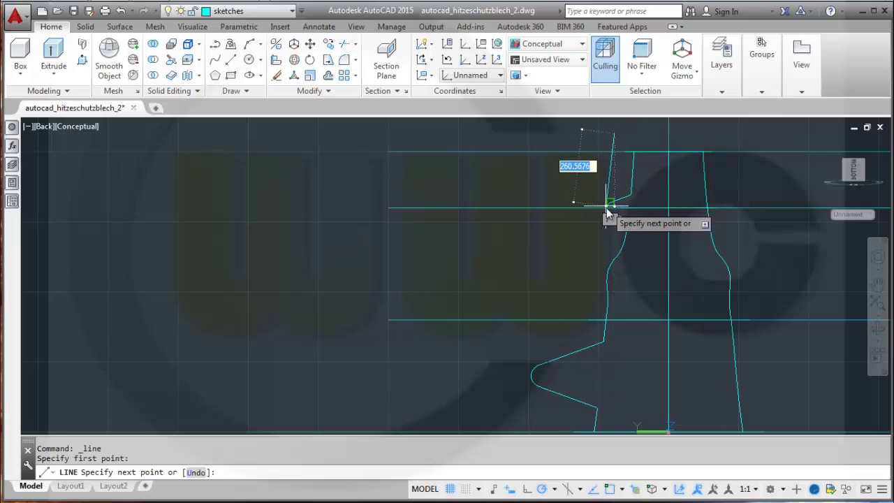
{"action": "scroll", "coordinate": [609, 203], "scroll_direction": "up", "scroll_amount": 2}
{"action": "scroll", "coordinate": [606, 228], "scroll_direction": "up", "scroll_amount": 3}
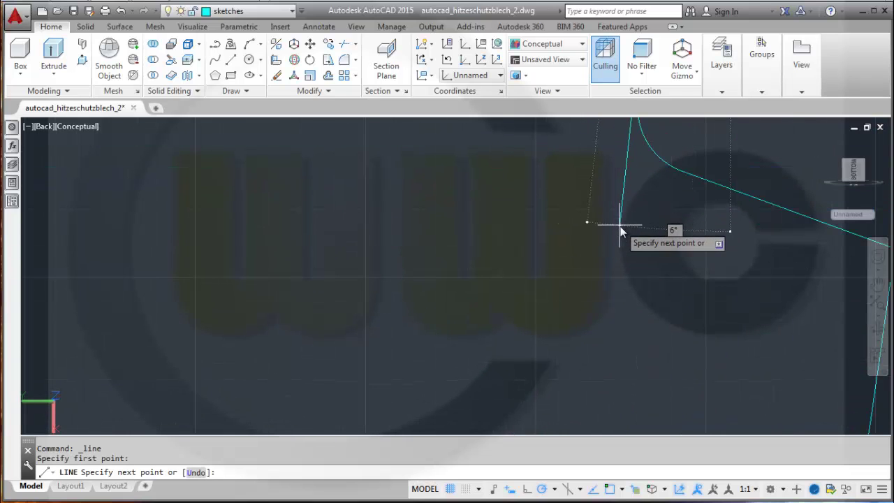
{"action": "middle_click_drag", "start_coordinate": [620, 227], "coordinate": [542, 381]}
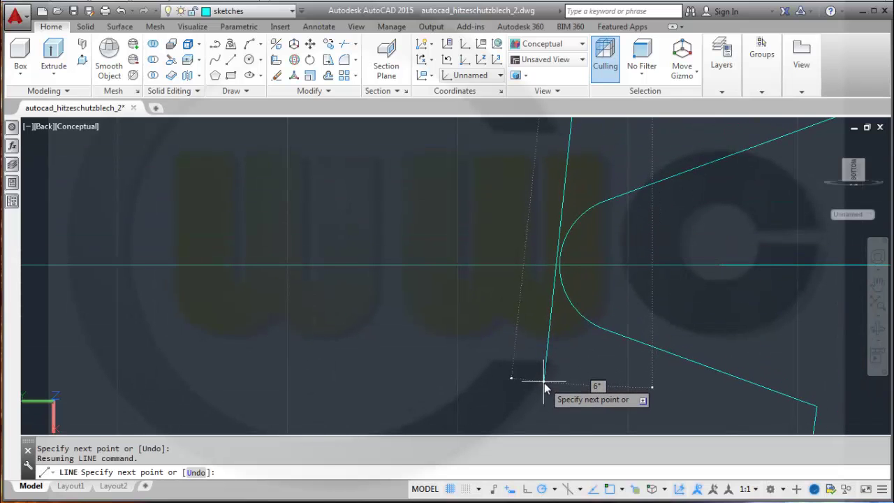
- Continue the line with a segment to just above the larger V and another past its rounded tip to below the lowest horizontal curve
{"action": "middle_click_drag", "start_coordinate": [544, 383], "coordinate": [587, 253]}
{"action": "scroll", "coordinate": [580, 264], "scroll_direction": "down", "scroll_amount": 5}
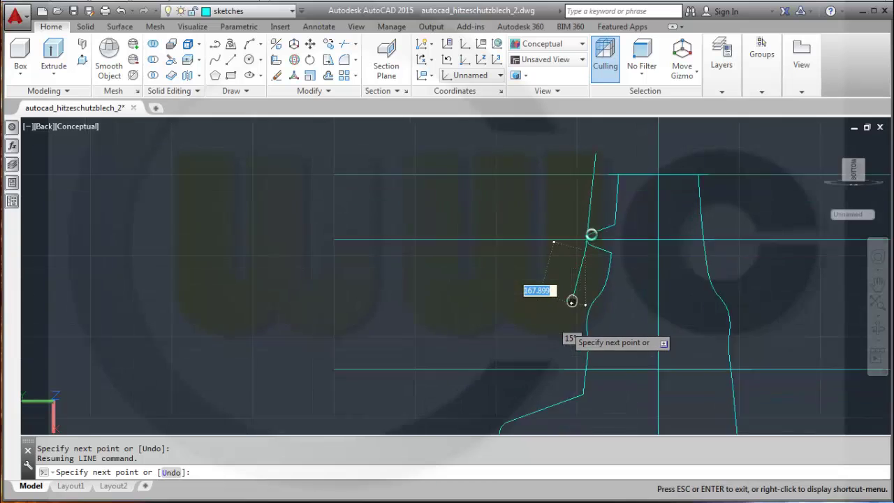
{"action": "scroll", "coordinate": [549, 285], "scroll_direction": "down", "scroll_amount": 2}
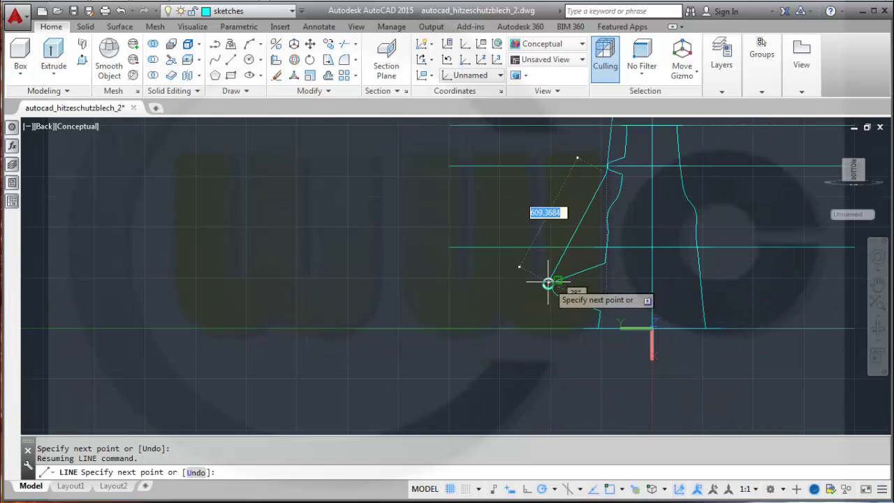
{"action": "scroll", "coordinate": [547, 291], "scroll_direction": "up", "scroll_amount": 4}
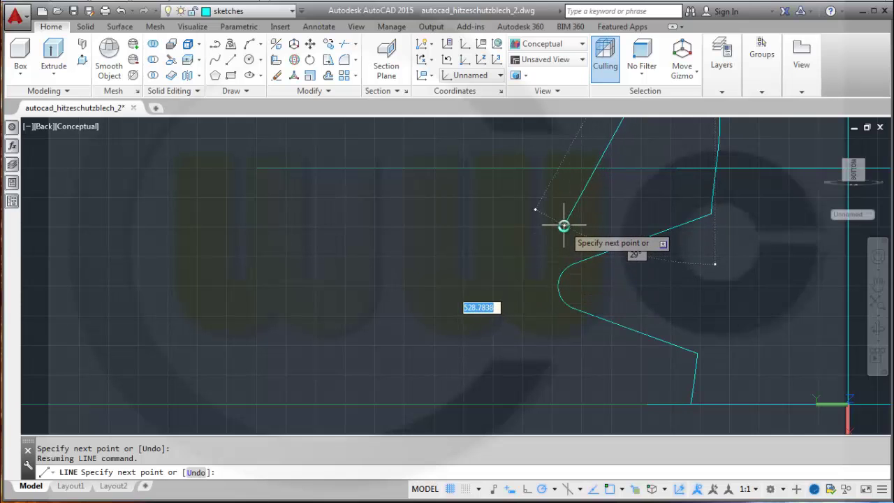
{"action": "left_click", "coordinate": [565, 226]}
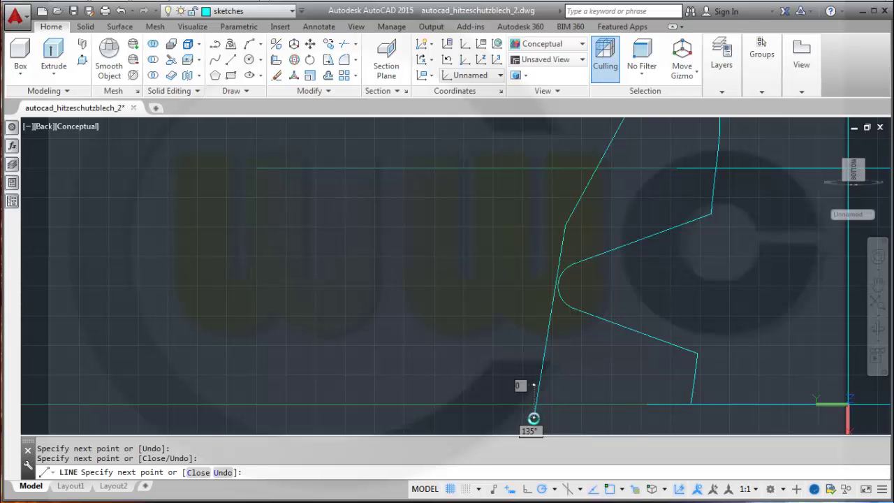
- Make solid the current layer and extrude the three line segments as surfaces to a height of about 58 along the Z axis
{"action": "mouse_move", "coordinate": [685, 332]}
{"action": "middle_mouse_down", "text": "shift"}
{"action": "mouse_move", "coordinate": [703, 236]}
{"action": "mouse_move", "coordinate": [713, 223]}
{"action": "mouse_move", "coordinate": [726, 233]}
{"action": "mouse_move", "coordinate": [723, 242]}
{"action": "mouse_move", "coordinate": [712, 238]}
{"action": "mouse_move", "coordinate": [703, 213]}
{"action": "middle_mouse_up", "text": "shift"}
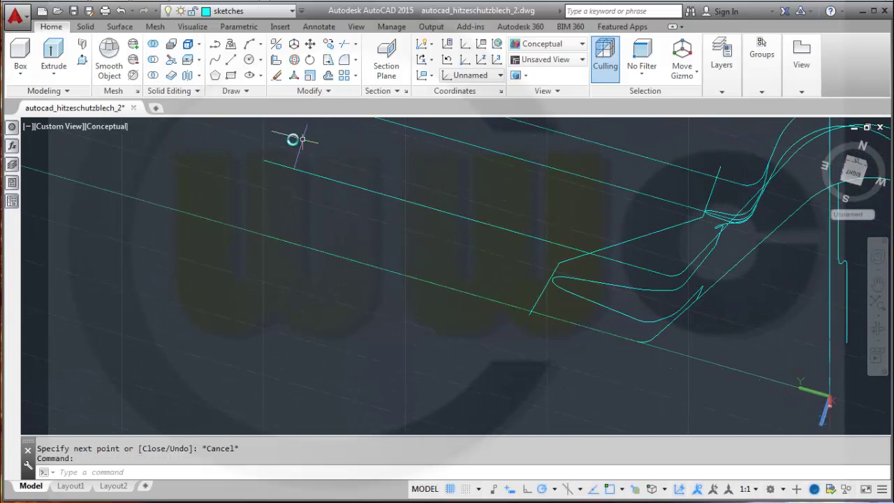
{"action": "left_click", "coordinate": [120, 27]}
{"action": "left_click", "coordinate": [293, 12]}
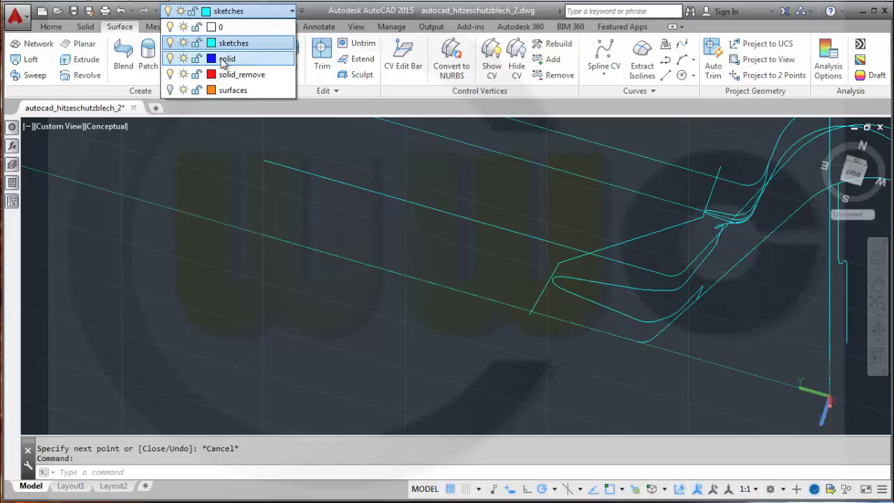
{"action": "left_click", "coordinate": [225, 60]}
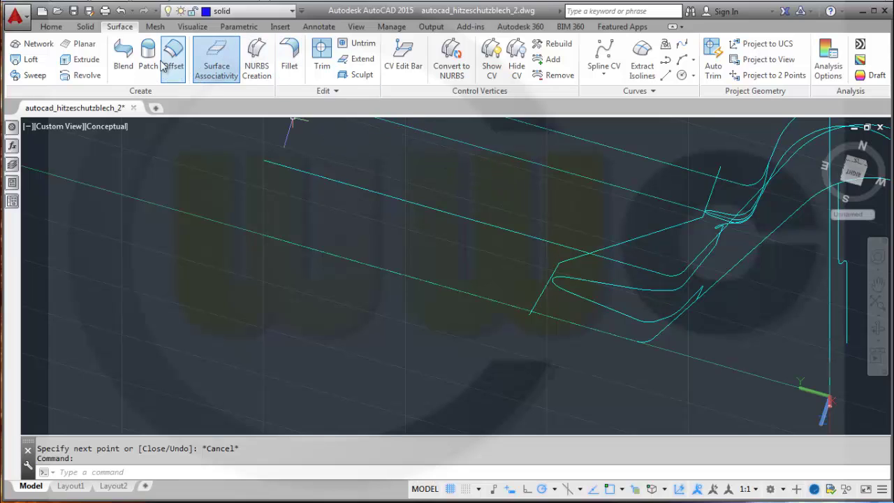
{"action": "left_click", "coordinate": [86, 60]}
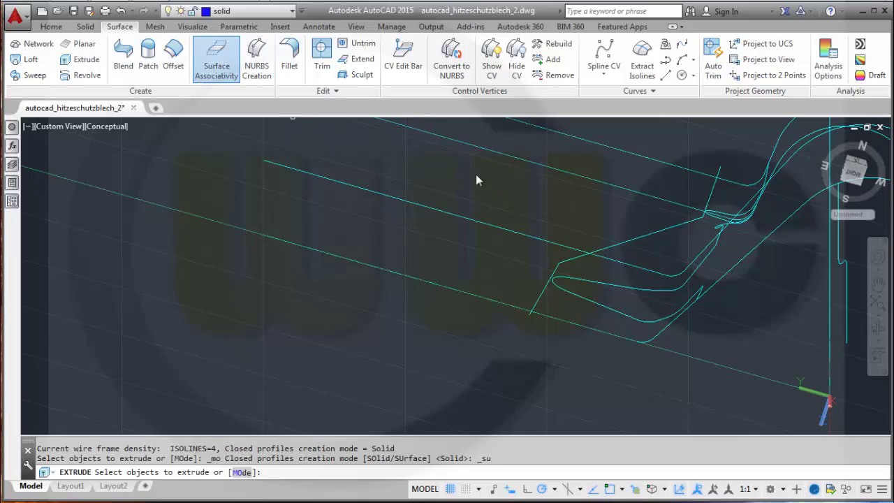
{"action": "left_click", "coordinate": [554, 272]}
{"action": "left_click", "coordinate": [609, 248]}
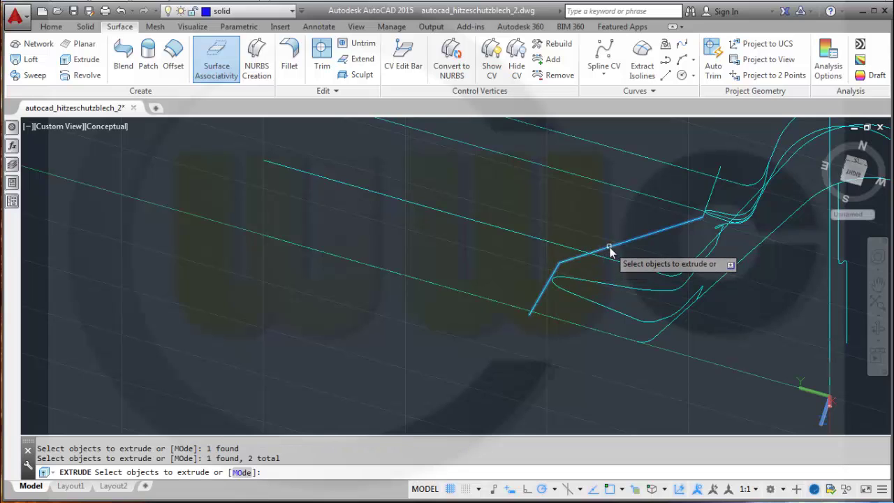
{"action": "right_click", "coordinate": [654, 221]}
{"action": "left_click", "coordinate": [667, 225]}
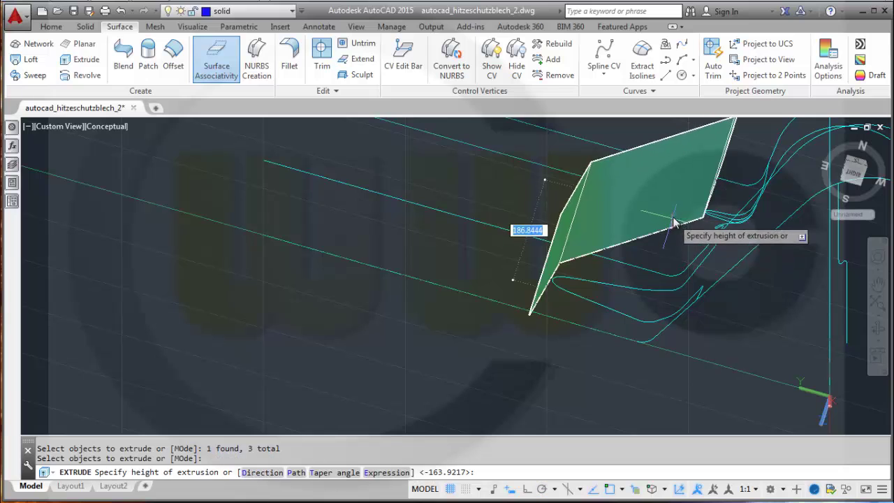
{"action": "middle_click_drag", "start_coordinate": [658, 255], "coordinate": [649, 232], "text": "shift"}
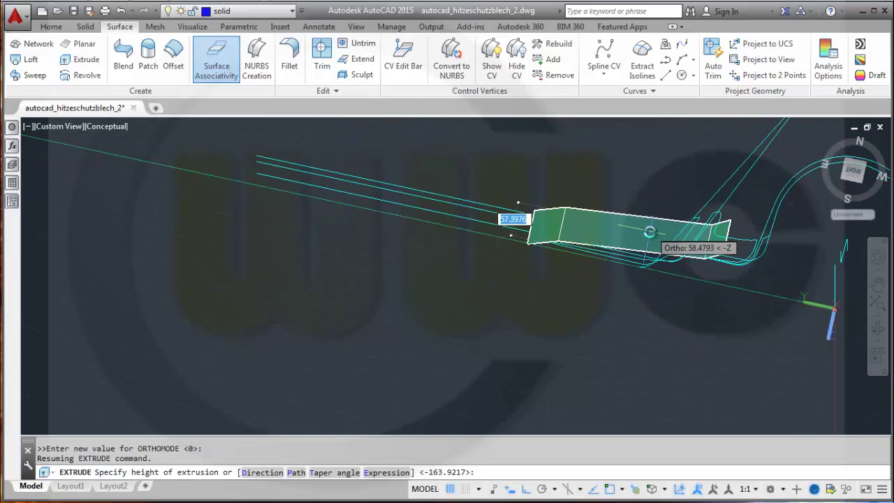
{"action": "left_click", "coordinate": [650, 230]}
- Turn the surfaces layer on to show the lofted heat shield together with the extruded strip
{"action": "middle_click_drag", "start_coordinate": [618, 177], "coordinate": [415, 258], "text": "shift"}
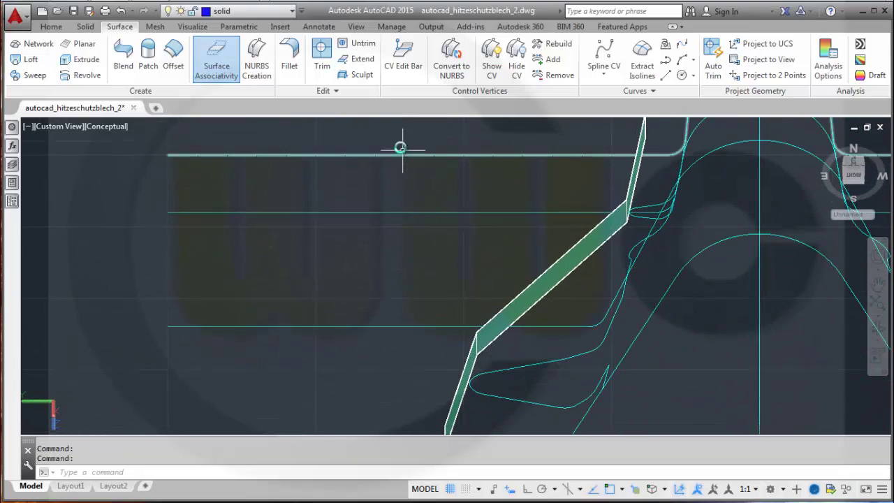
{"action": "left_click", "coordinate": [292, 11]}
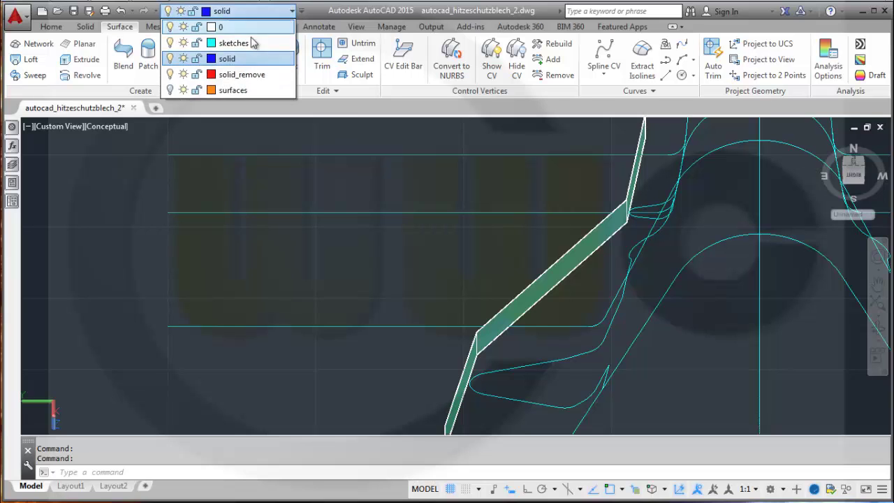
{"action": "left_click", "coordinate": [167, 90]}
{"action": "left_click", "coordinate": [428, 172]}
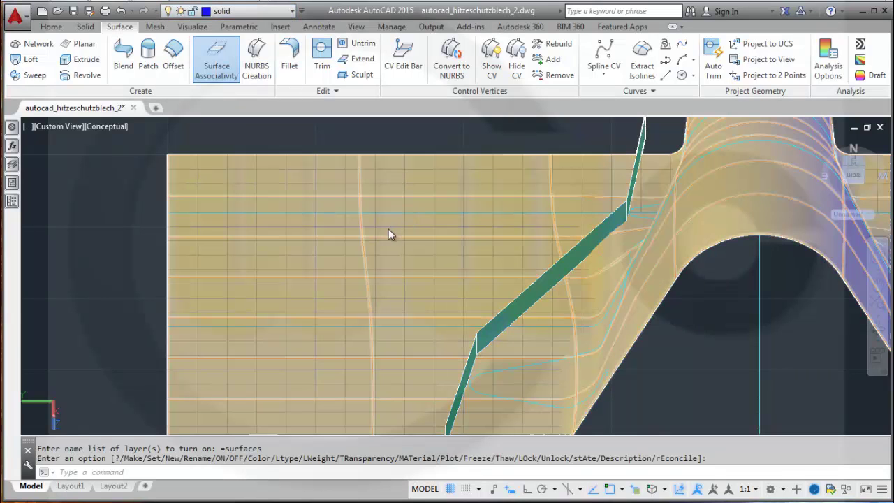
- Extend the outer edges of the three extruded strip surfaces by a distance of 50
{"action": "mouse_move", "coordinate": [415, 229]}
{"action": "middle_mouse_down", "text": "shift"}
{"action": "mouse_move", "coordinate": [387, 189]}
{"action": "mouse_move", "coordinate": [410, 186]}
{"action": "mouse_move", "coordinate": [430, 166]}
{"action": "mouse_move", "coordinate": [571, 224]}
{"action": "mouse_move", "coordinate": [485, 231]}
{"action": "mouse_move", "coordinate": [410, 199]}
{"action": "mouse_move", "coordinate": [421, 229]}
{"action": "middle_mouse_up", "text": "shift"}
{"action": "left_click", "coordinate": [363, 60]}
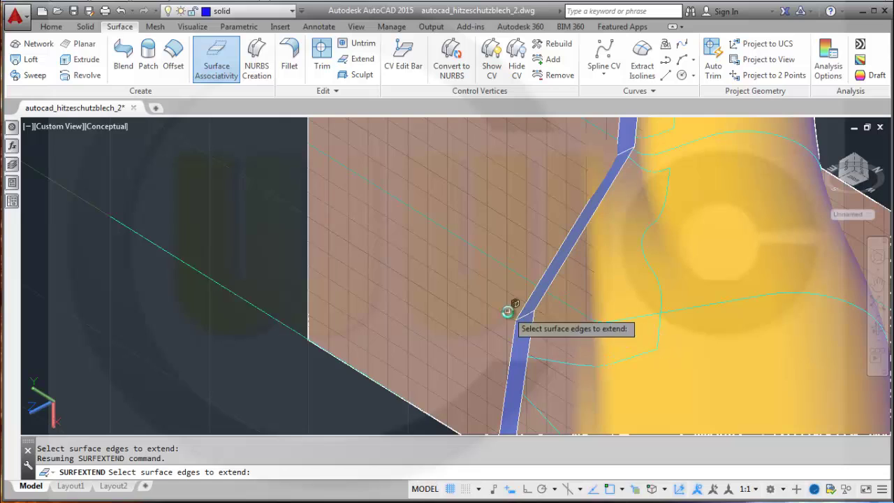
{"action": "middle_click_drag", "start_coordinate": [509, 311], "coordinate": [542, 338], "text": "shift"}
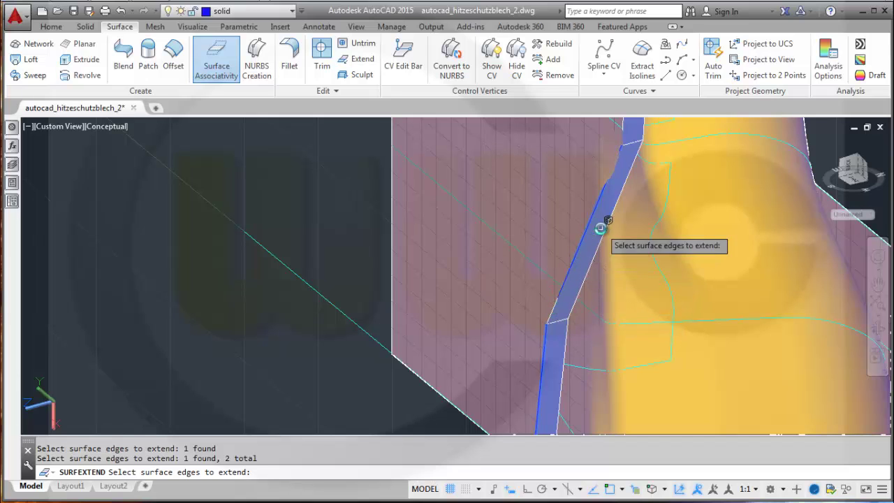
{"action": "middle_click_drag", "start_coordinate": [599, 230], "coordinate": [571, 282], "text": "shift"}
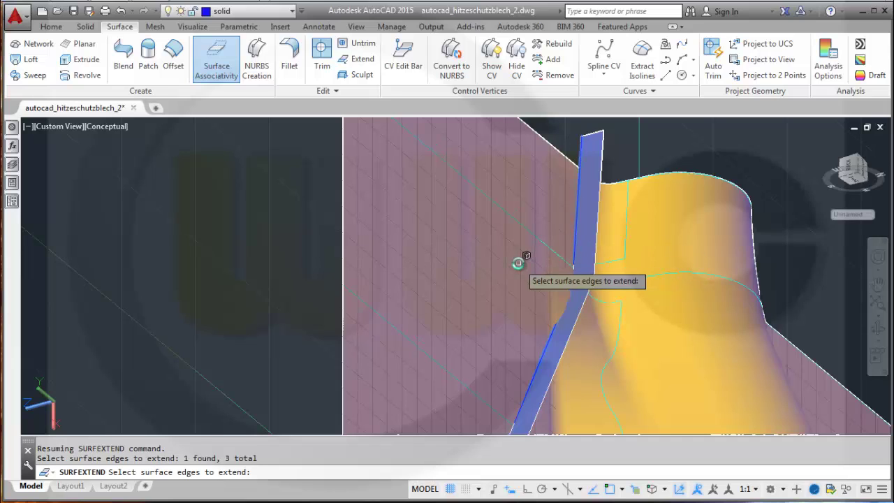
{"action": "key", "text": "Return"}
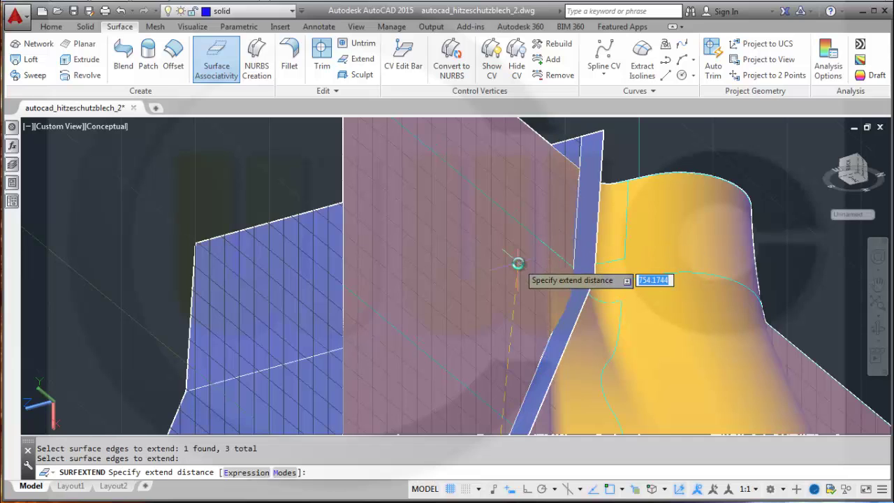
{"action": "middle_click_drag", "start_coordinate": [415, 303], "coordinate": [455, 314], "text": "shift"}
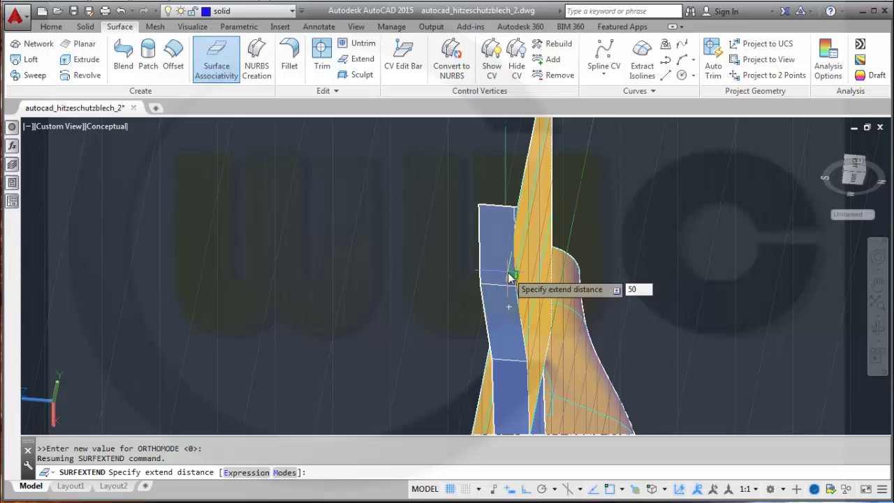
{"action": "key", "text": "Return"}
- Start a surface trim with the lofted heat shield as the surface to trim
{"action": "middle_click_drag", "start_coordinate": [565, 279], "coordinate": [458, 297], "text": "shift"}
{"action": "scroll", "coordinate": [479, 328], "scroll_direction": "down", "scroll_amount": 3}
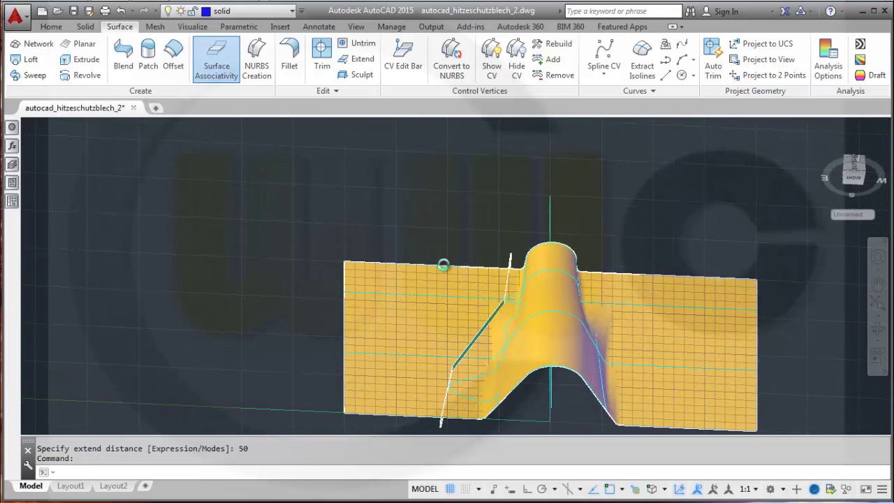
{"action": "left_click", "coordinate": [322, 50]}
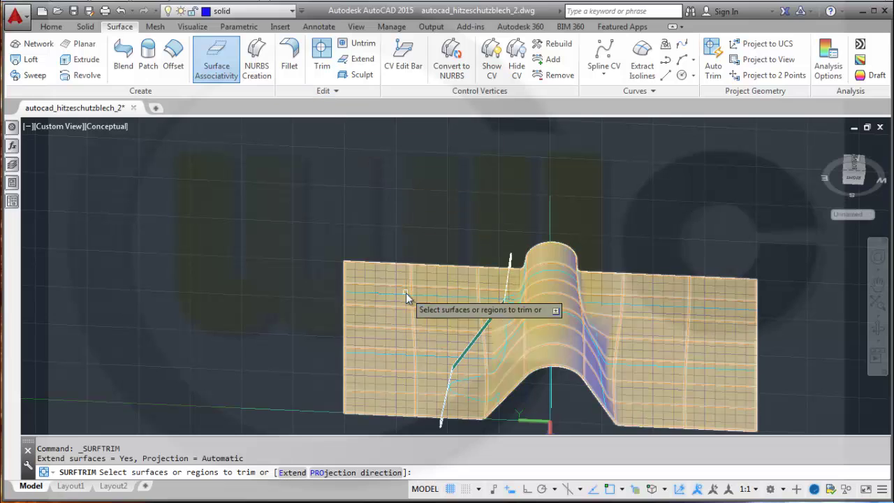
{"action": "left_click", "coordinate": [394, 279]}
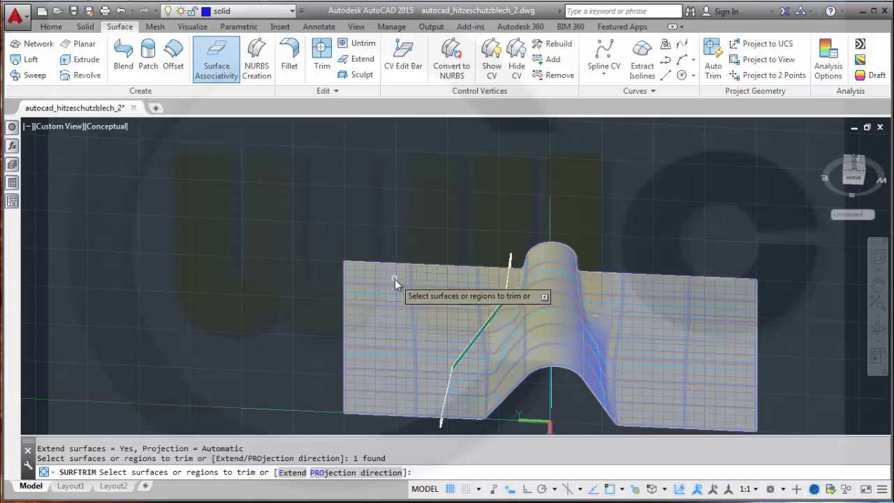
{"action": "right_click", "coordinate": [429, 205]}
{"action": "left_click", "coordinate": [458, 208]}
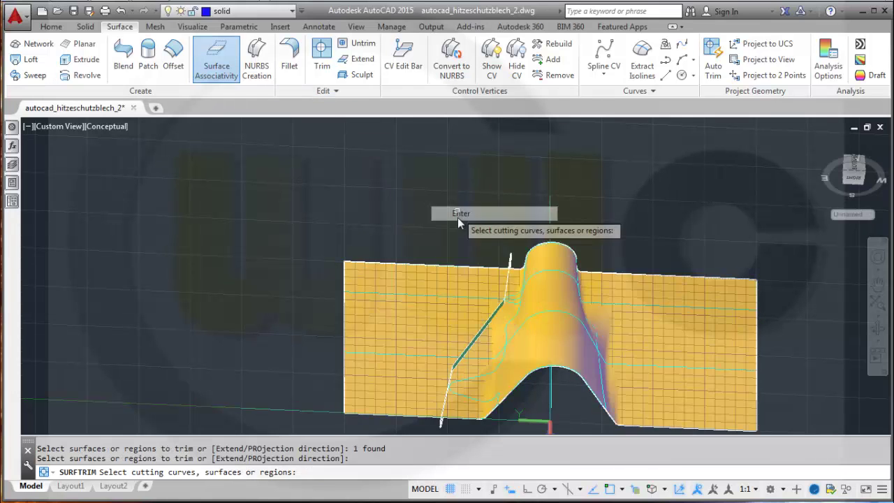
- Use the three extruded strip surfaces as cutters and trim away the flat shield area outside them
{"action": "middle_click_drag", "start_coordinate": [429, 225], "coordinate": [479, 382], "text": "shift"}
{"action": "left_click", "coordinate": [479, 382]}
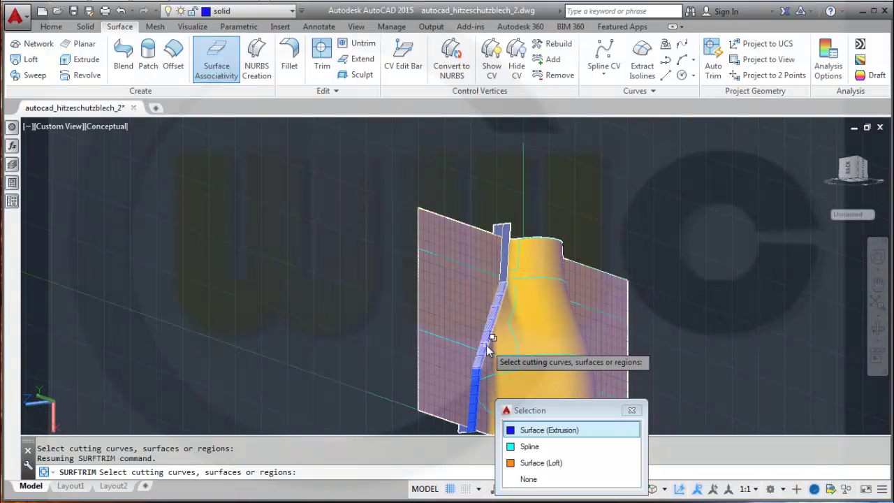
{"action": "left_click", "coordinate": [529, 430]}
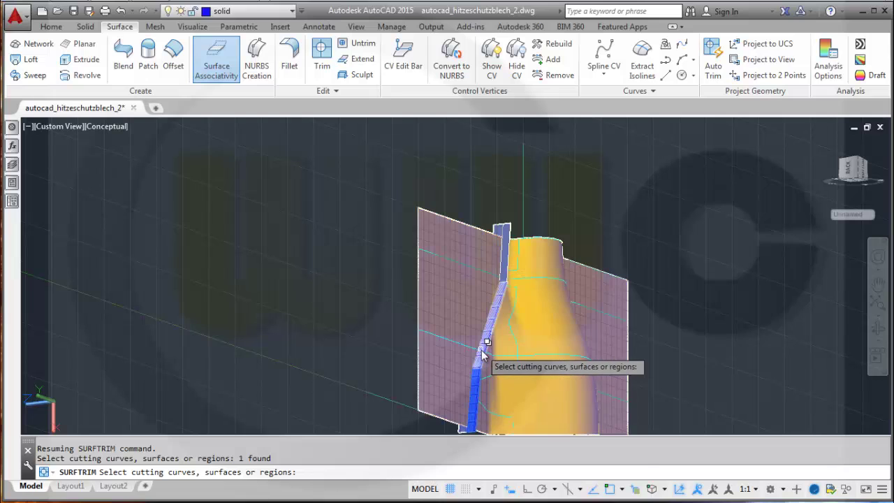
{"action": "left_click", "coordinate": [483, 352]}
{"action": "left_click", "coordinate": [535, 399]}
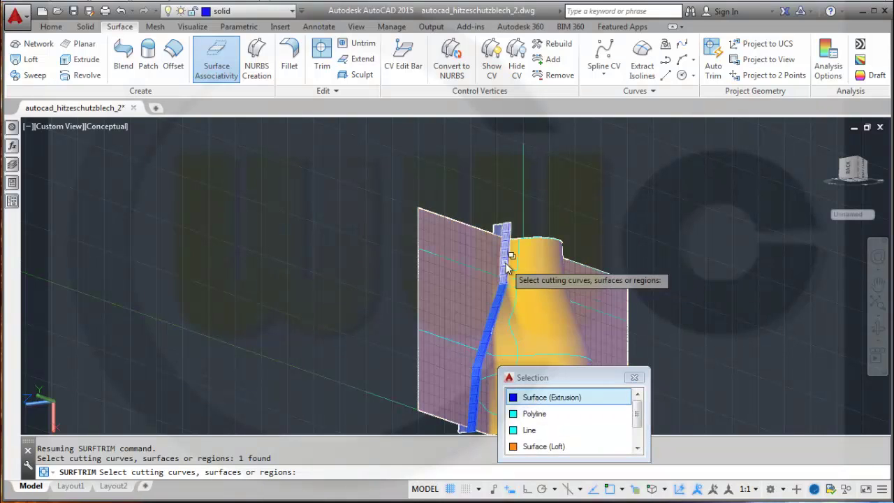
{"action": "left_click", "coordinate": [508, 266]}
{"action": "left_click", "coordinate": [573, 311]}
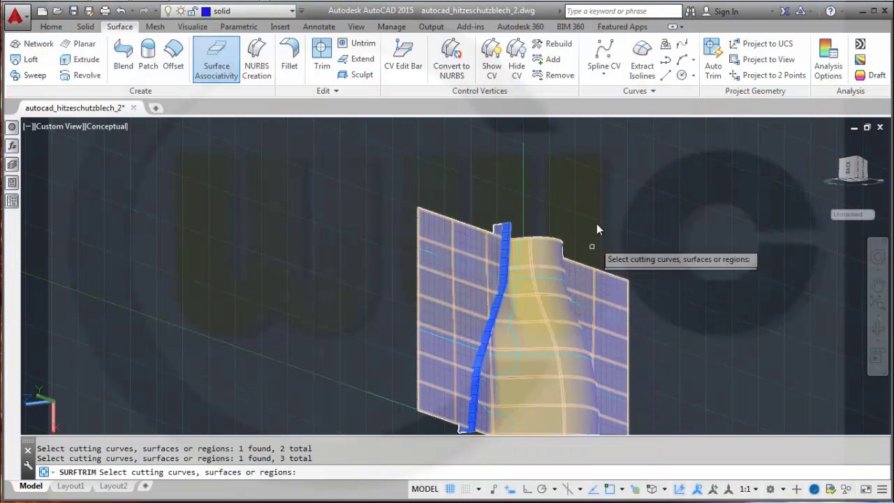
{"action": "key", "text": "Return"}
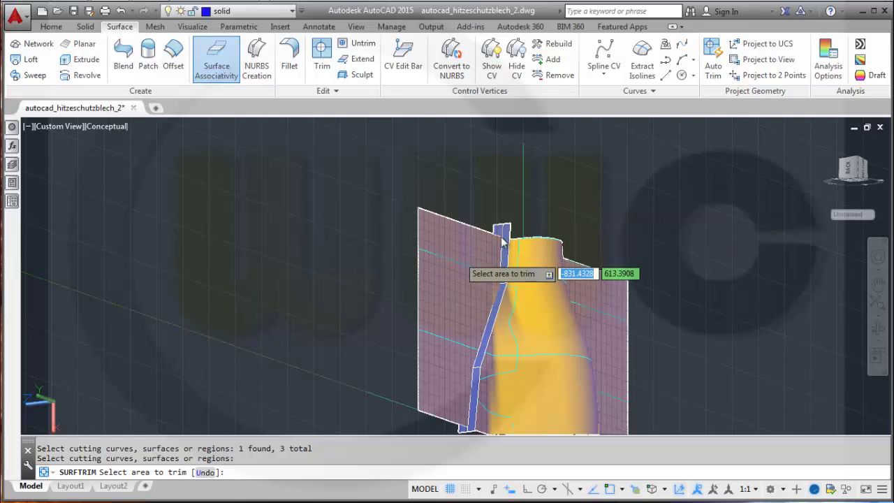
{"action": "middle_click_drag", "start_coordinate": [624, 259], "coordinate": [595, 263], "text": "shift"}
{"action": "middle_click_drag", "start_coordinate": [585, 266], "coordinate": [554, 258], "text": "shift"}
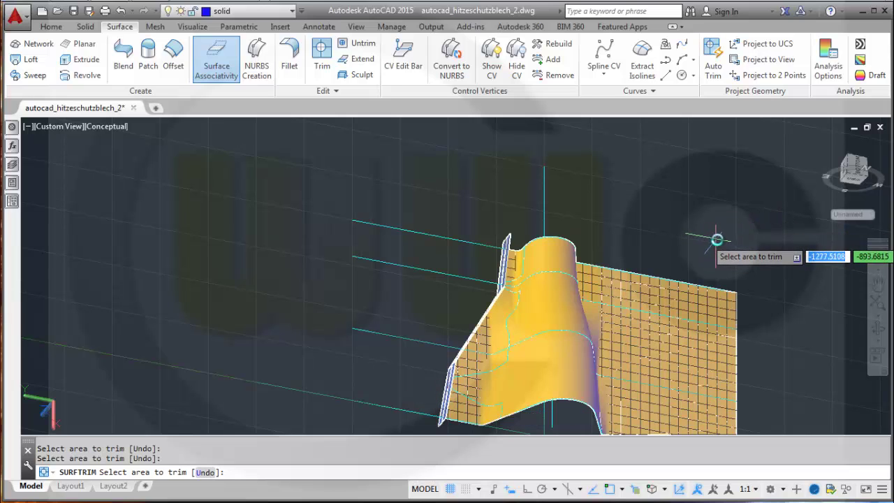
{"action": "key", "text": "Escape"}
- Turn off the solid layer to hide the extruded strips and make surfaces the current layer
{"action": "middle_click_drag", "start_coordinate": [753, 298], "coordinate": [761, 315], "text": "shift"}
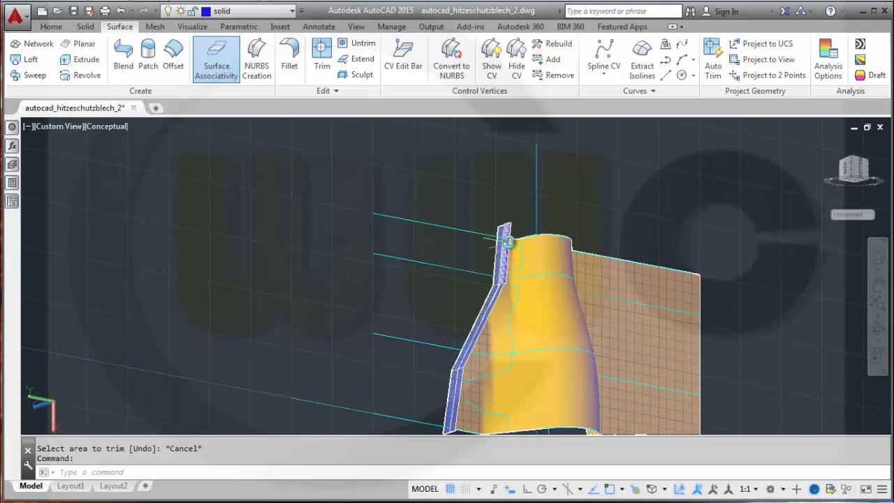
{"action": "mouse_move", "coordinate": [661, 234]}
{"action": "middle_mouse_down", "text": "shift"}
{"action": "mouse_move", "coordinate": [623, 227]}
{"action": "mouse_move", "coordinate": [660, 236]}
{"action": "middle_mouse_up", "text": "shift"}
{"action": "left_click", "coordinate": [227, 11]}
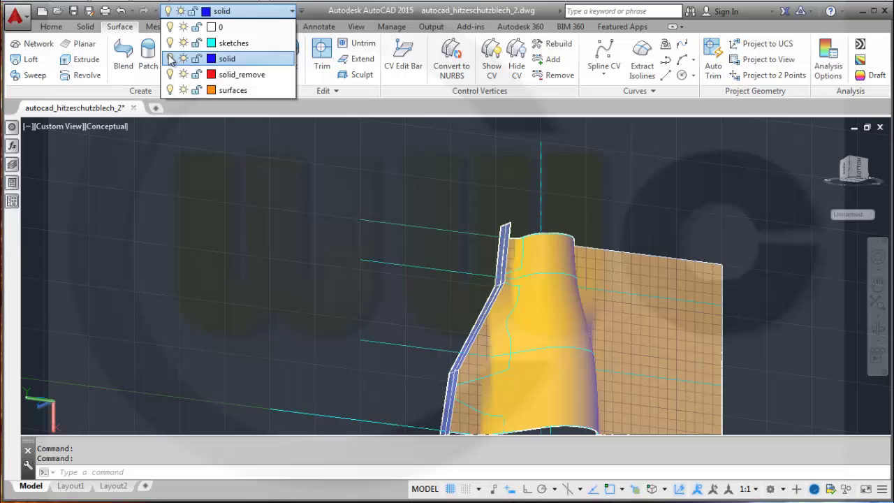
{"action": "left_click", "coordinate": [170, 59]}
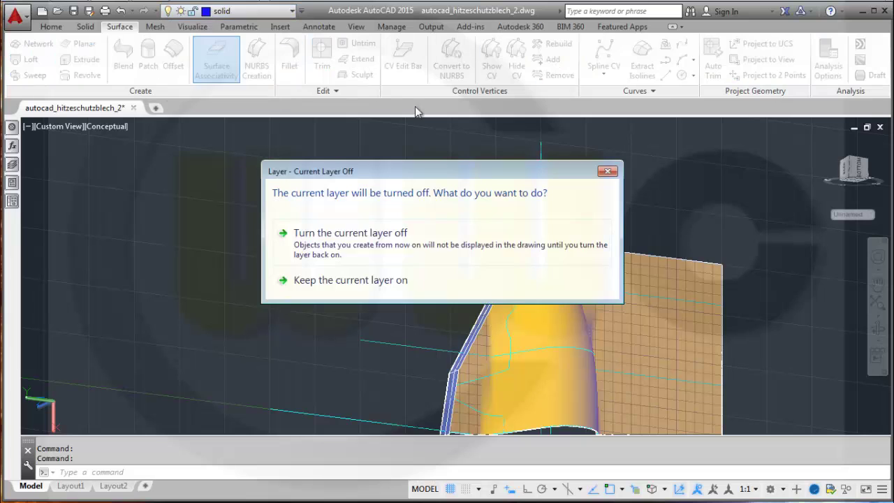
{"action": "left_click", "coordinate": [342, 238]}
{"action": "middle_click_drag", "start_coordinate": [366, 222], "coordinate": [499, 200], "text": "shift"}
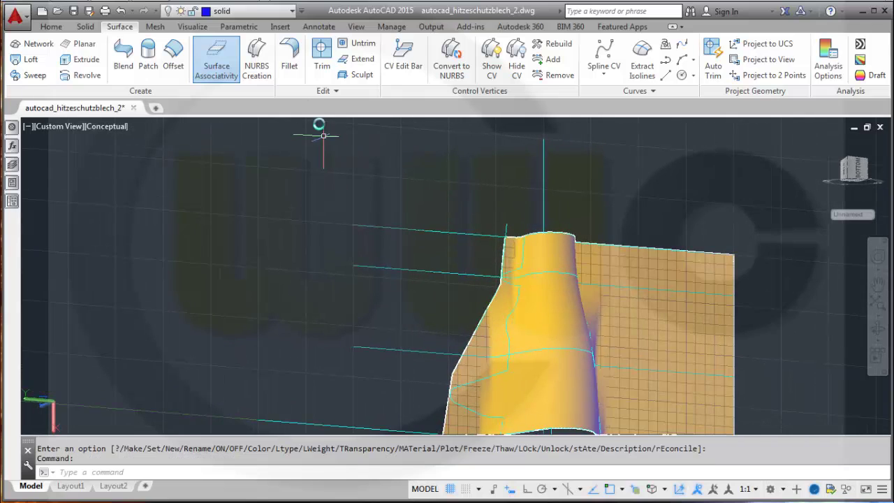
{"action": "left_click", "coordinate": [292, 11]}
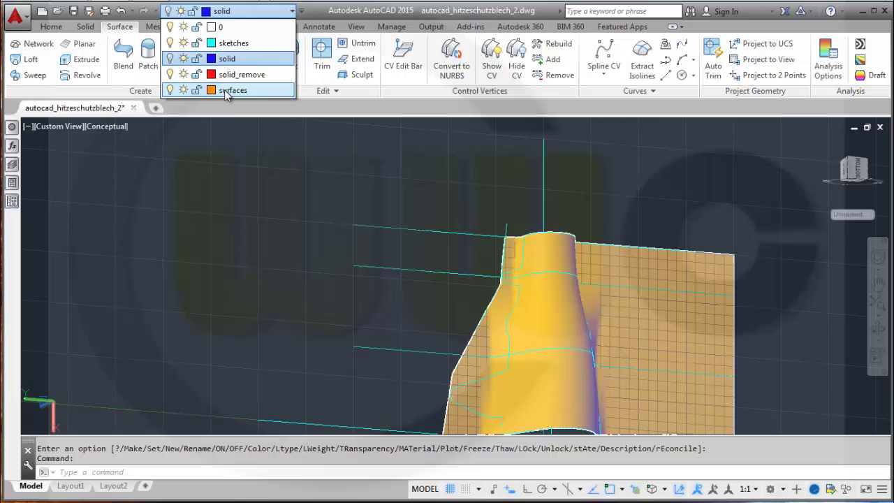
{"action": "left_click", "coordinate": [224, 90]}
- Start another surface trim with the lofted heat shield as the surface to trim
{"action": "middle_click_drag", "start_coordinate": [437, 178], "coordinate": [468, 205], "text": "shift"}
{"action": "scroll", "coordinate": [468, 205], "scroll_direction": "down", "scroll_amount": 2}
{"action": "middle_click_drag", "start_coordinate": [552, 196], "coordinate": [385, 177], "text": "shift"}
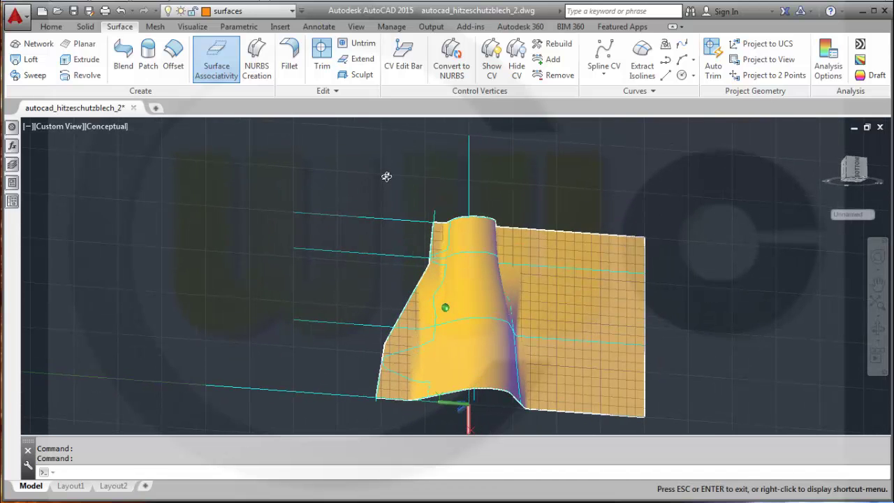
{"action": "left_click", "coordinate": [322, 63]}
{"action": "left_click", "coordinate": [415, 330]}
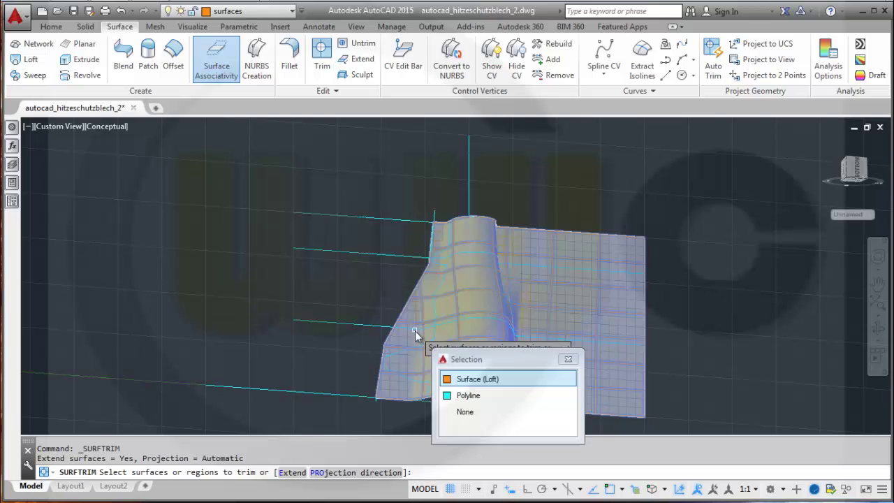
{"action": "left_click", "coordinate": [478, 380]}
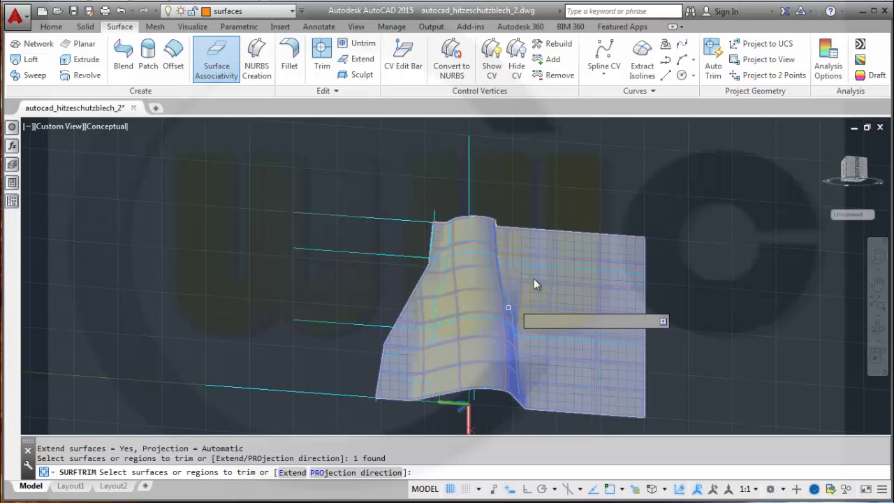
{"action": "right_click", "coordinate": [587, 176]}
{"action": "left_click", "coordinate": [612, 183]}
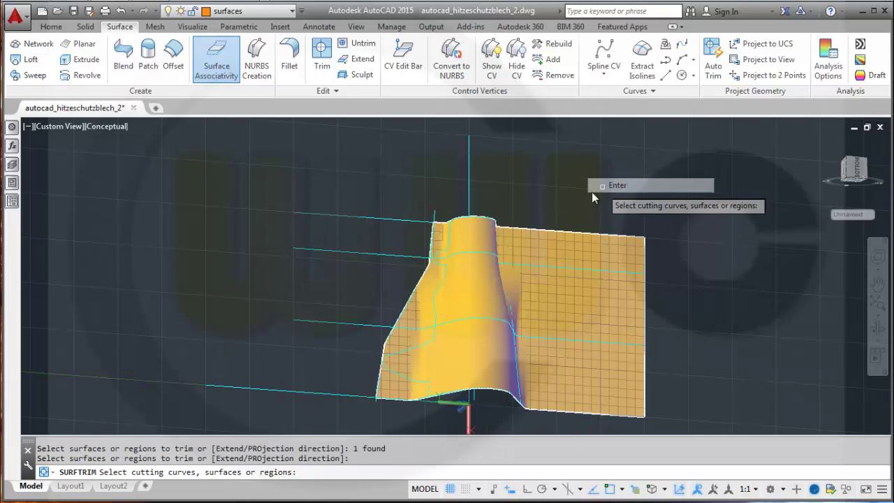
- Window-select the V contour curves as cutting curves and remove the uppermost slanted line from the selection
{"action": "mouse_move", "coordinate": [511, 204]}
{"action": "middle_mouse_down", "text": "shift"}
{"action": "mouse_move", "coordinate": [500, 215]}
{"action": "mouse_move", "coordinate": [515, 217]}
{"action": "middle_mouse_up", "text": "shift"}
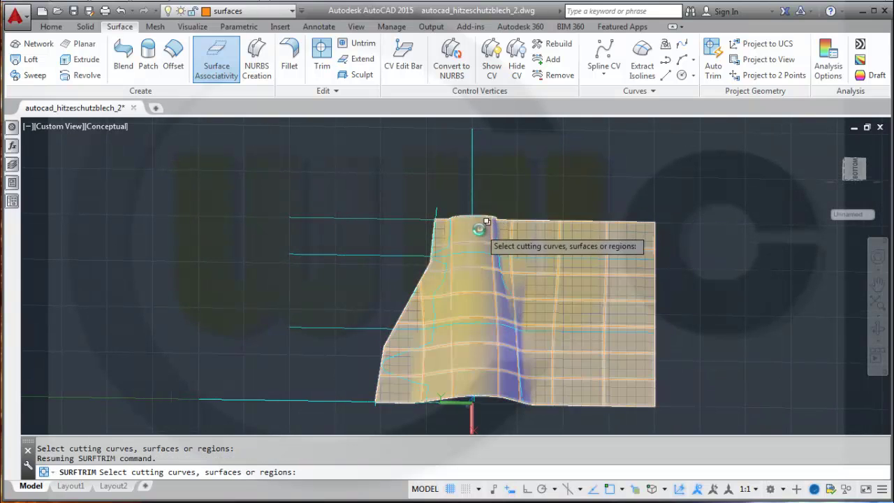
{"action": "left_click", "coordinate": [408, 189]}
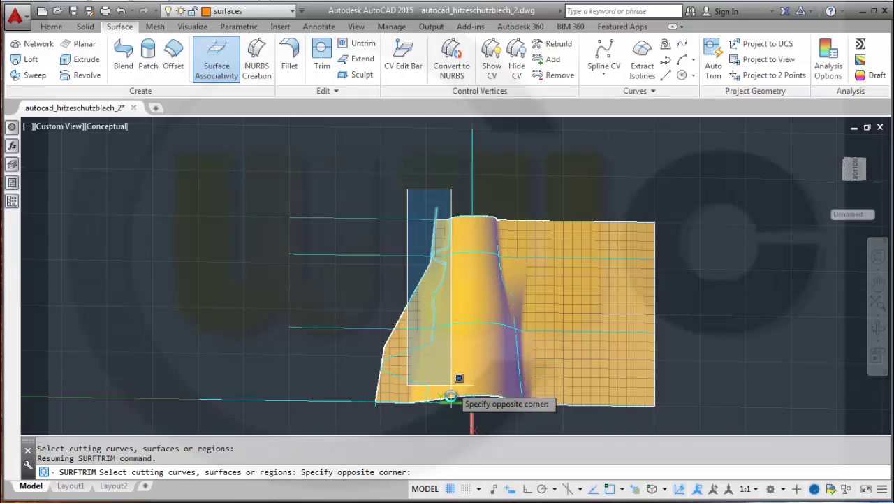
{"action": "left_click", "coordinate": [464, 423]}
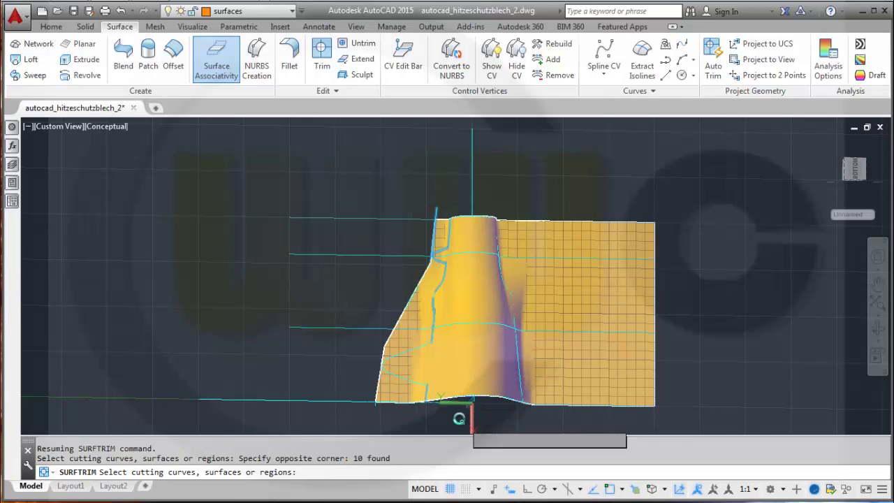
{"action": "left_click", "coordinate": [433, 234], "text": "shift"}
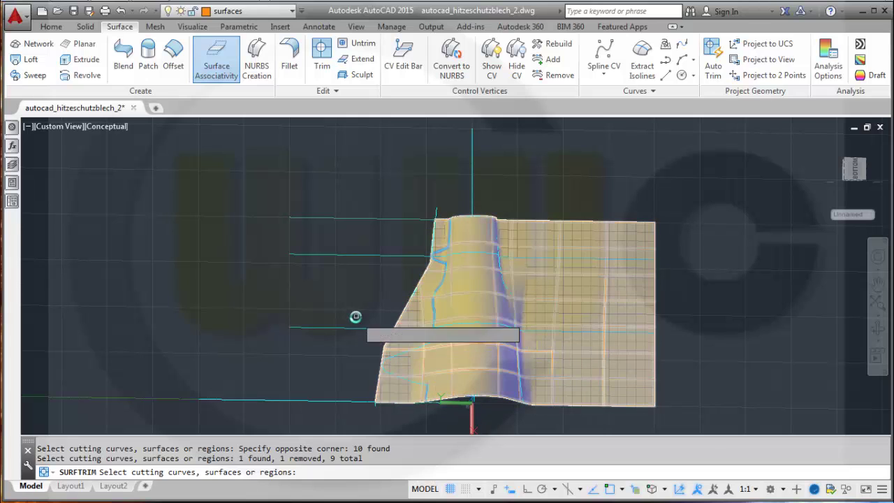
- Add the three remaining splines of the large V tab, including its rounded tip, to the cutting curves and accept the selection
{"action": "left_click", "coordinate": [408, 353]}
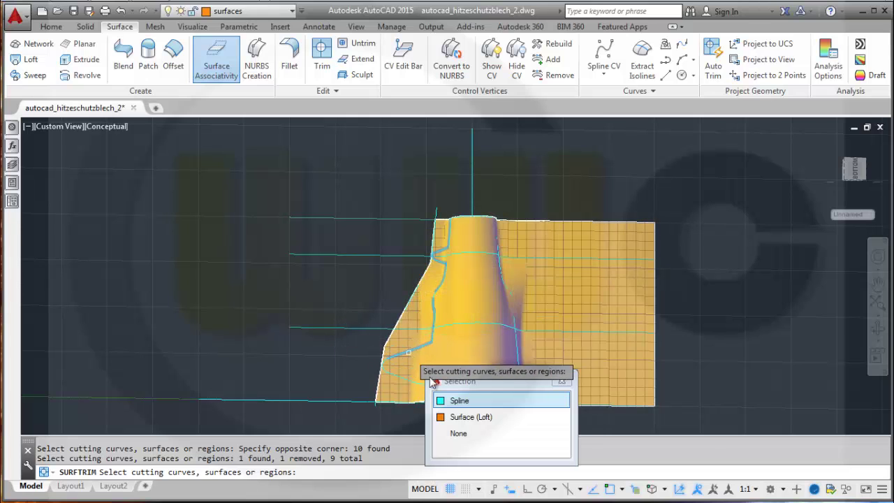
{"action": "left_click", "coordinate": [463, 402]}
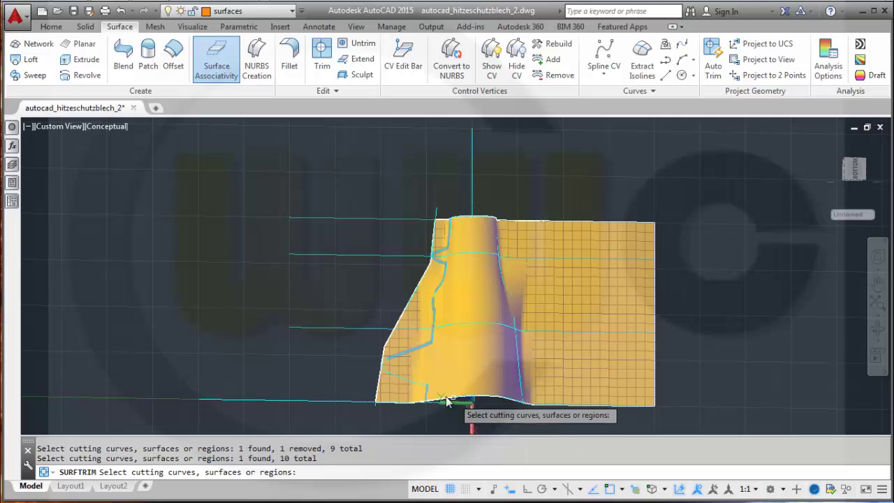
{"action": "left_click", "coordinate": [410, 382]}
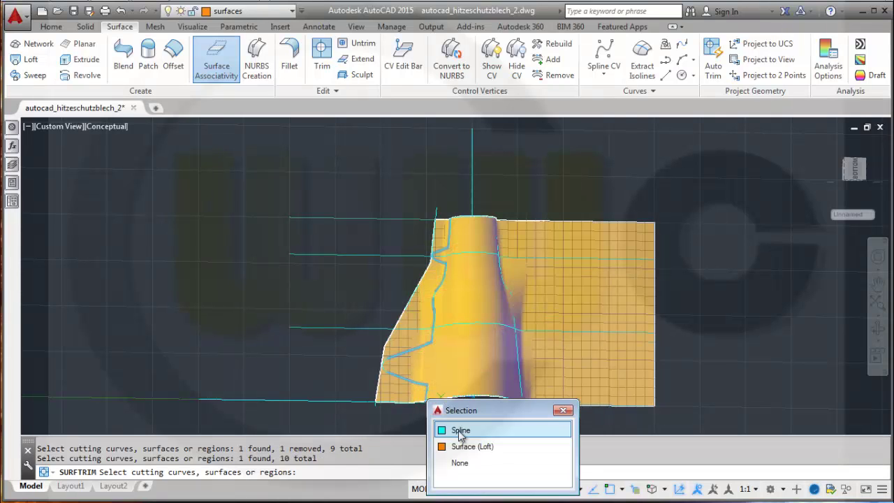
{"action": "left_click", "coordinate": [450, 429]}
{"action": "left_click", "coordinate": [387, 371]}
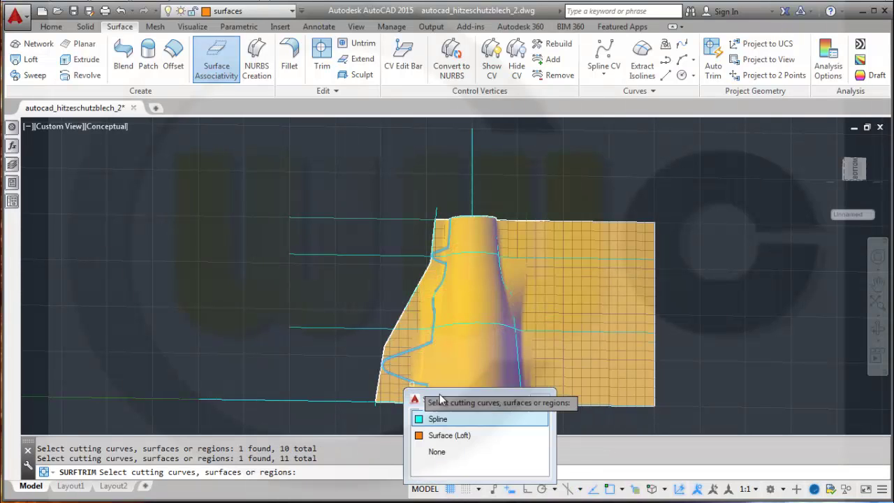
{"action": "left_click", "coordinate": [437, 420]}
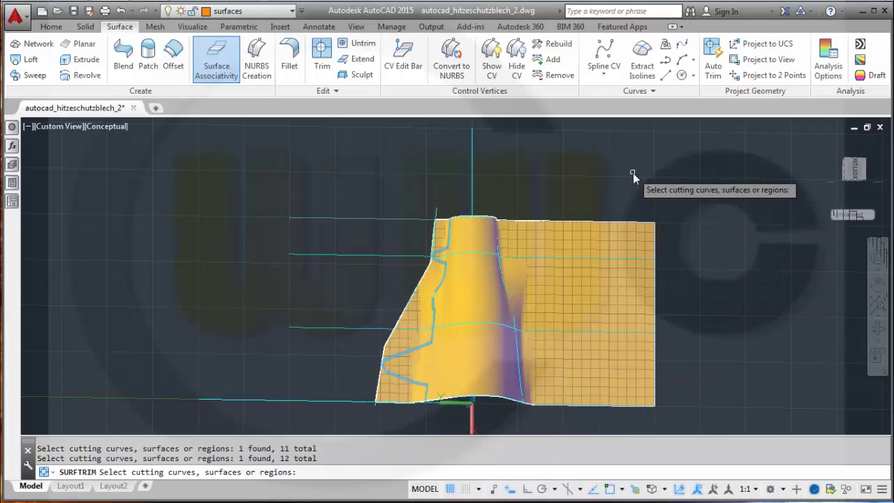
{"action": "key", "text": "Return"}
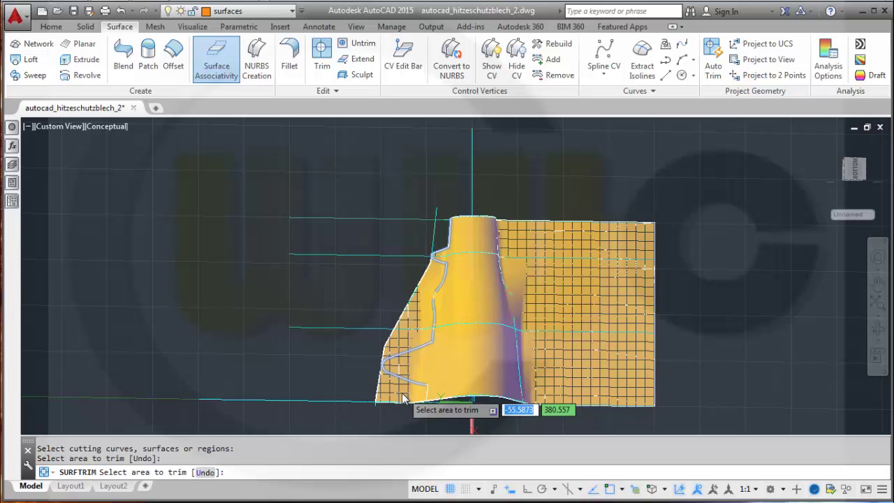
- Trim away the flat shield areas outside the V contour, including the leftover sliver at the small tab's rounded tip
{"action": "left_click", "coordinate": [402, 398]}
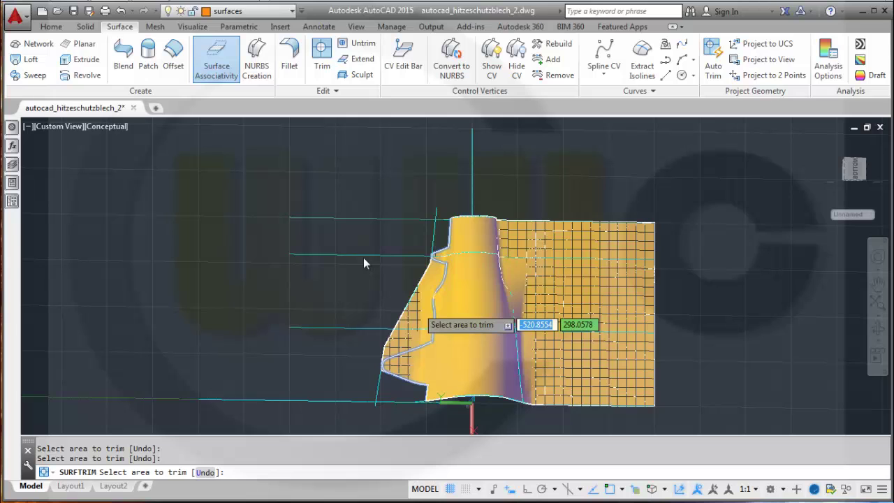
{"action": "scroll", "coordinate": [429, 249], "scroll_direction": "up", "scroll_amount": 4}
{"action": "scroll", "coordinate": [452, 254], "scroll_direction": "up", "scroll_amount": 6}
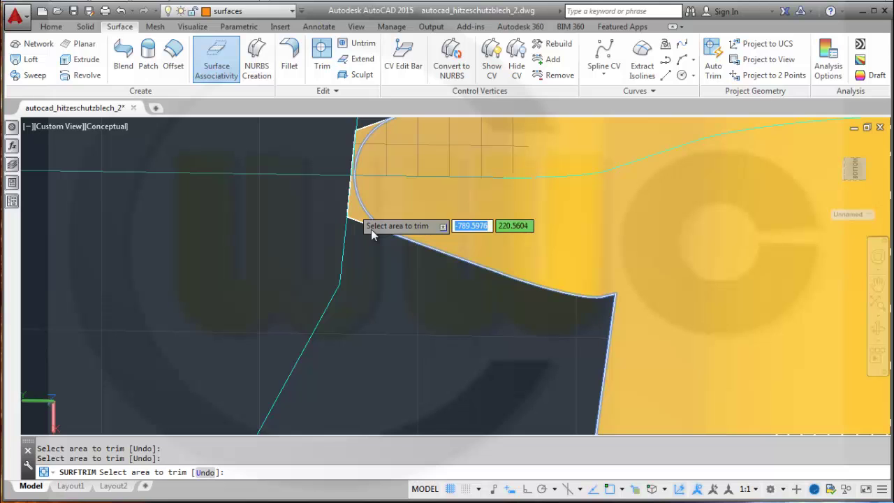
{"action": "left_click", "coordinate": [371, 229]}
- Trim off the leftover corner area around the large tab's rounded tip and finish the surface trim
{"action": "scroll", "coordinate": [426, 243], "scroll_direction": "down", "scroll_amount": 3}
{"action": "scroll", "coordinate": [504, 253], "scroll_direction": "down", "scroll_amount": 3}
{"action": "middle_click_drag", "start_coordinate": [447, 312], "coordinate": [519, 216]}
{"action": "scroll", "coordinate": [487, 259], "scroll_direction": "up", "scroll_amount": 2}
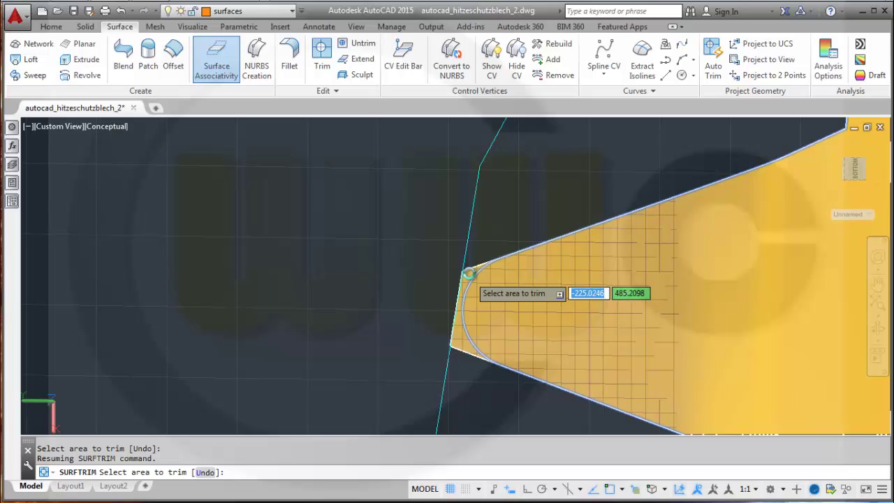
{"action": "left_click", "coordinate": [469, 273]}
{"action": "middle_click_drag", "start_coordinate": [677, 301], "coordinate": [520, 235]}
{"action": "scroll", "coordinate": [546, 254], "scroll_direction": "down", "scroll_amount": 4}
{"action": "middle_click_drag", "start_coordinate": [556, 262], "coordinate": [492, 348]}
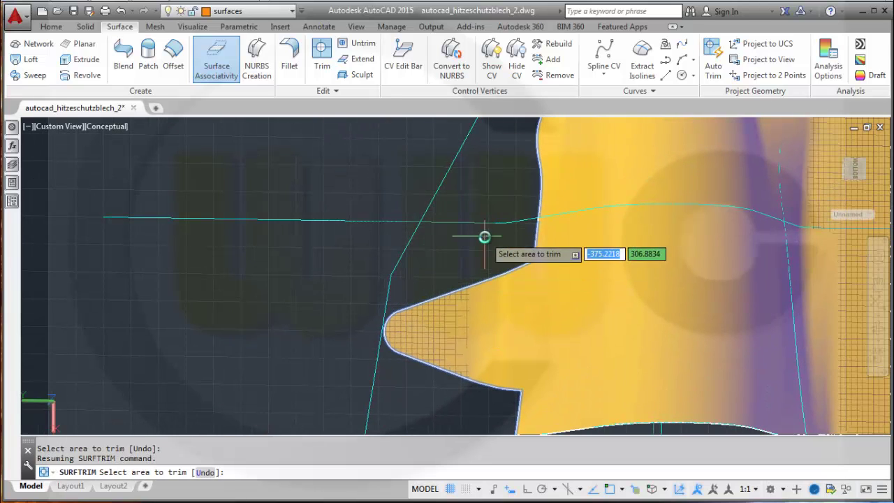
{"action": "scroll", "coordinate": [395, 179], "scroll_direction": "down", "scroll_amount": 4}
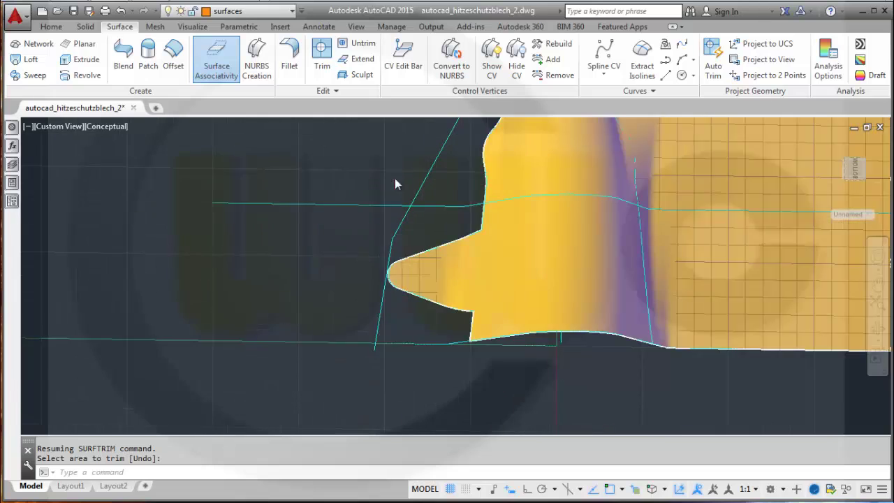
{"action": "middle_click_drag", "start_coordinate": [400, 229], "coordinate": [342, 356]}
{"action": "key", "text": "Return"}
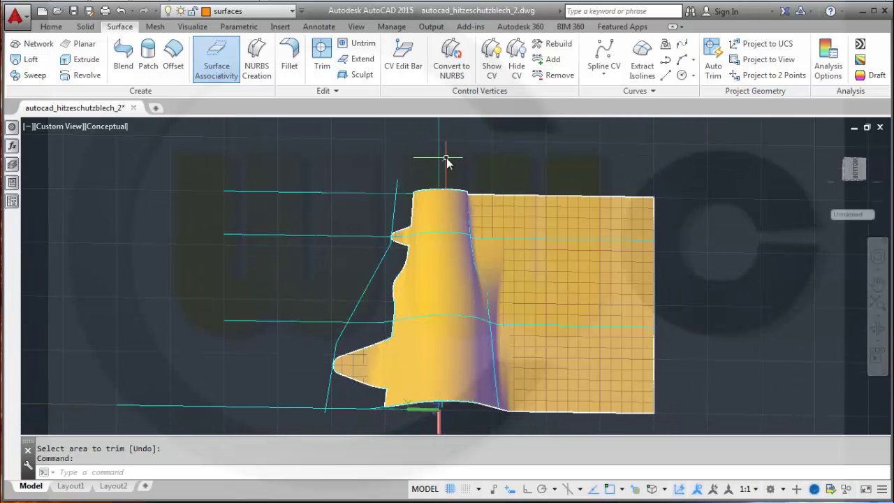
- Turn the solid layer back on and make it the current layer
{"action": "middle_click_drag", "start_coordinate": [568, 405], "coordinate": [451, 318], "text": "shift"}
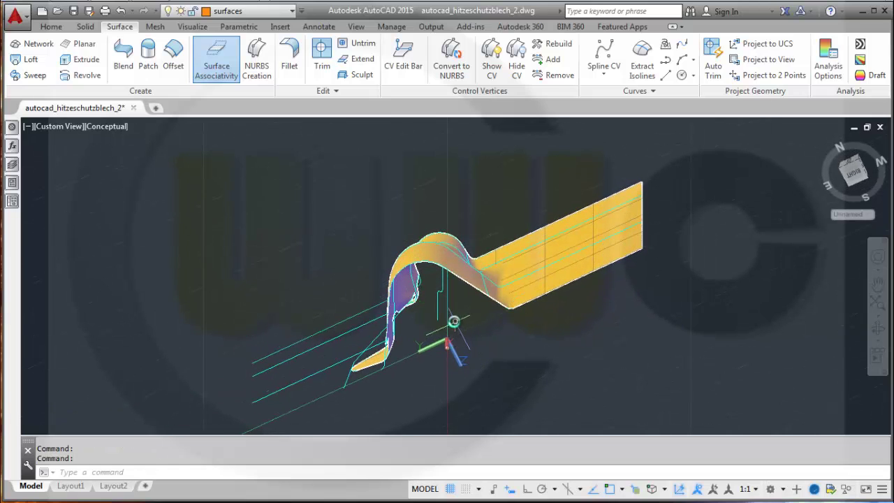
{"action": "middle_click_drag", "start_coordinate": [408, 191], "coordinate": [447, 206], "text": "shift"}
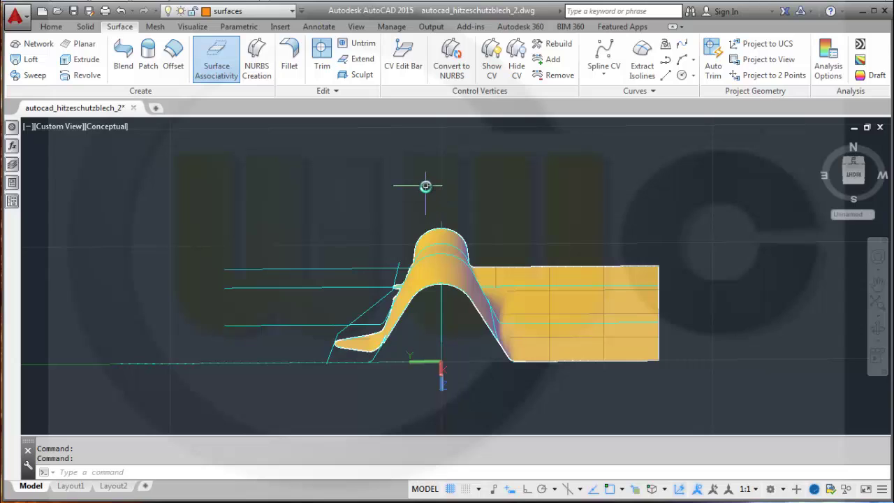
{"action": "left_click", "coordinate": [292, 11]}
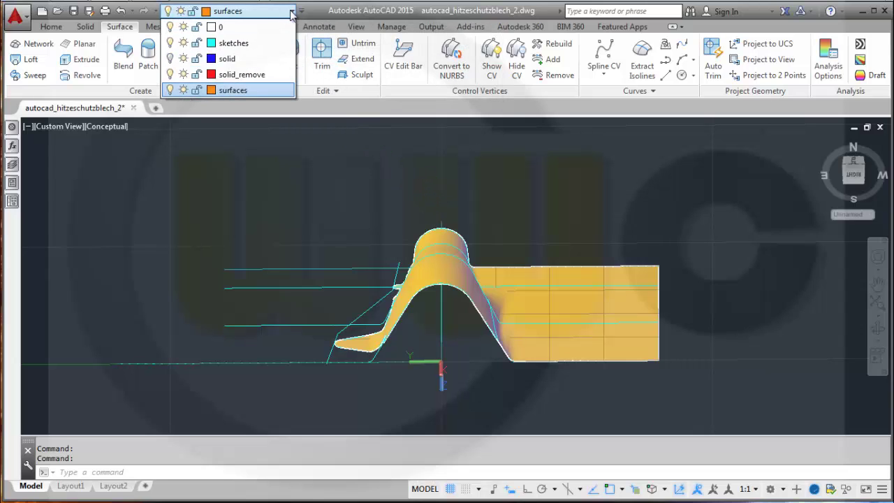
{"action": "left_click", "coordinate": [171, 58]}
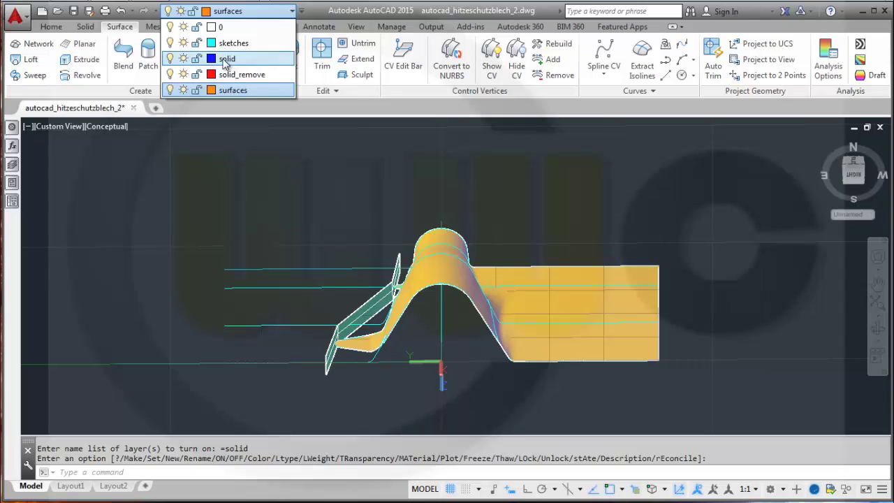
{"action": "left_click", "coordinate": [225, 60]}
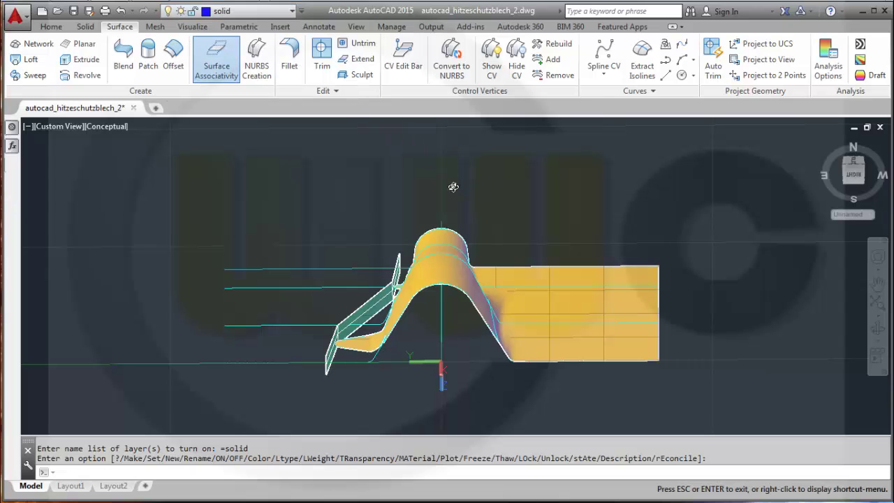
- Extrude the centre line beneath the shield's arch by 600 as a surface to form a cutting plane
{"action": "middle_click_drag", "start_coordinate": [453, 190], "coordinate": [463, 172], "text": "shift"}
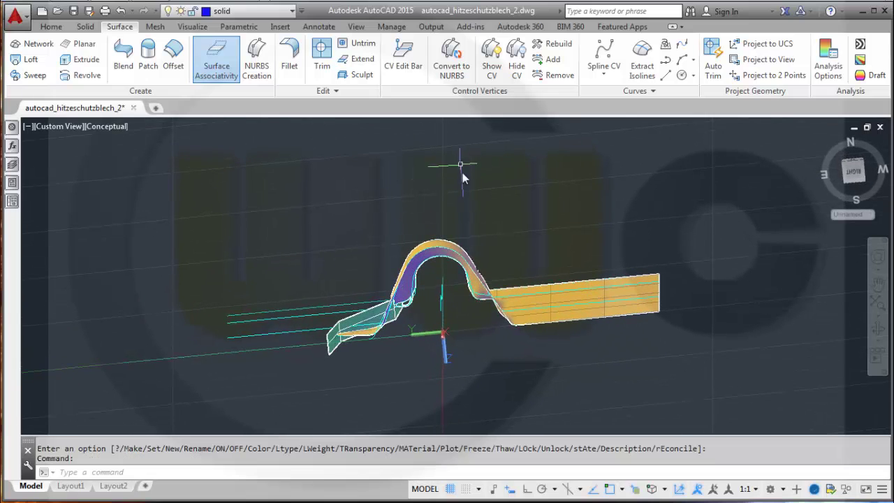
{"action": "left_click", "coordinate": [82, 59]}
{"action": "left_click", "coordinate": [445, 323]}
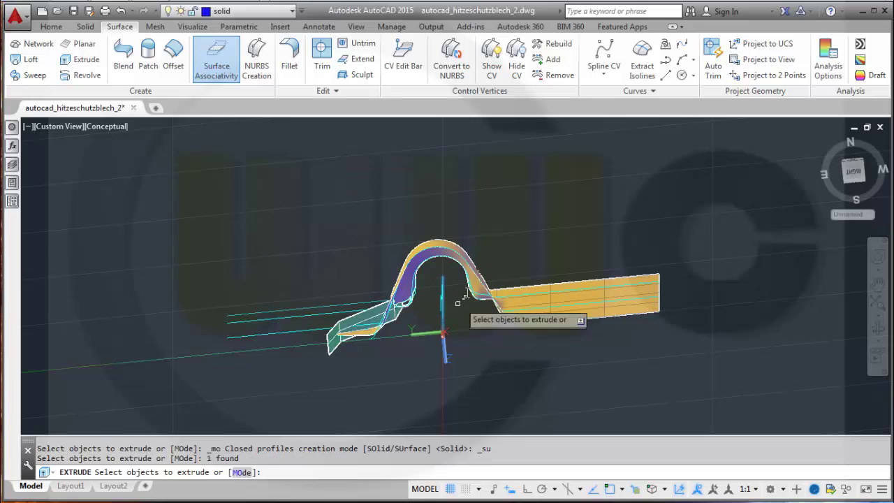
{"action": "right_click", "coordinate": [505, 222]}
{"action": "left_click", "coordinate": [529, 233]}
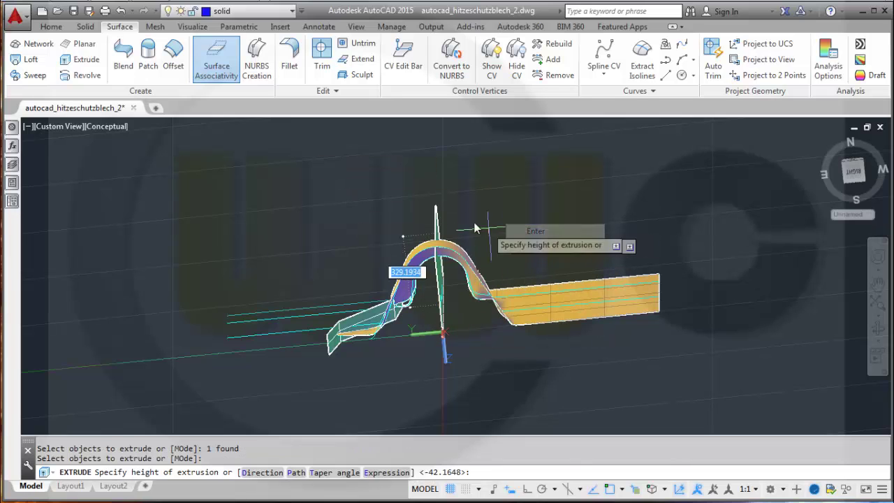
{"action": "middle_click_drag", "start_coordinate": [504, 223], "coordinate": [427, 271], "text": "shift"}
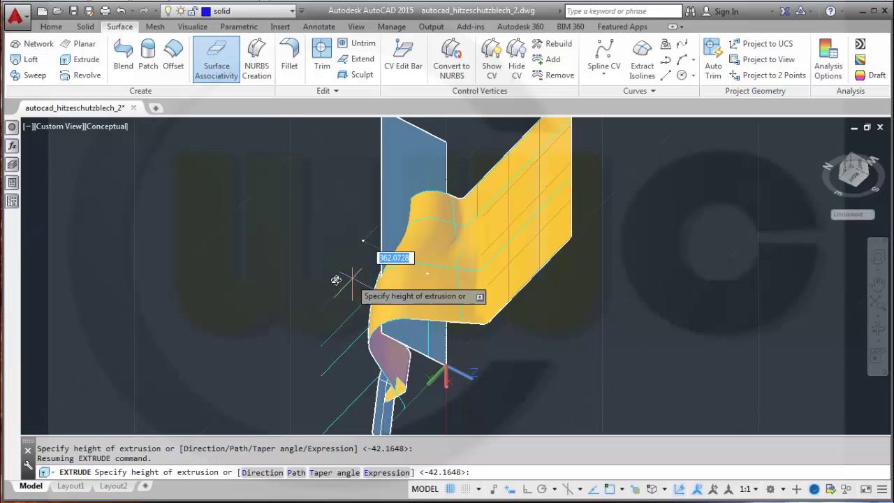
{"action": "type", "text": "6"}
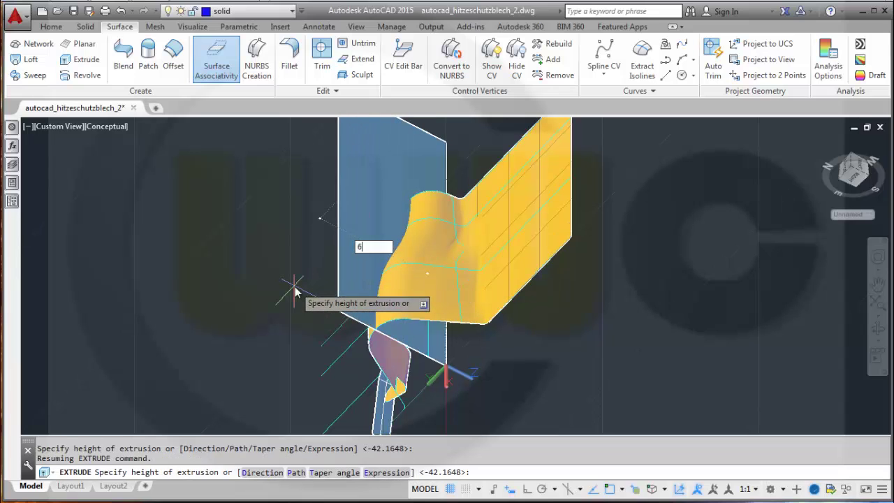
{"action": "type", "text": "00"}
{"action": "key", "text": "Return"}
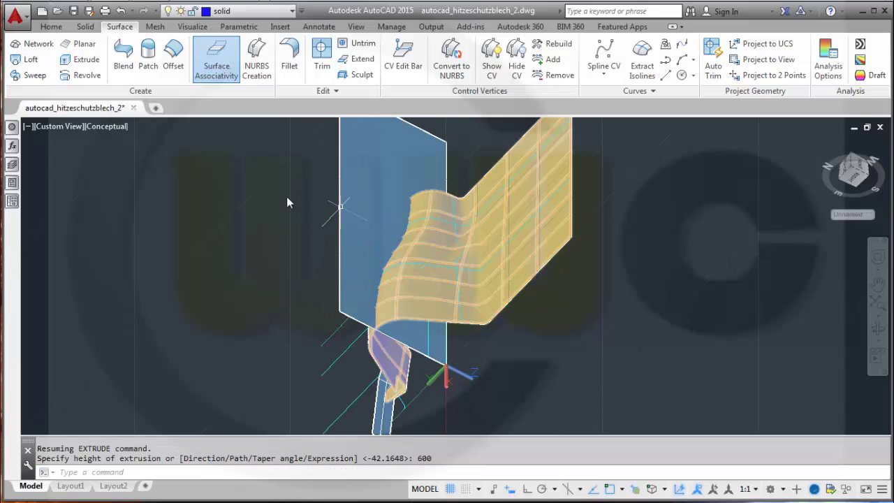
- Make surfaces the current layer and trim away the heat shield's untabbed half, using the extruded centre plane as the cutter
{"action": "middle_click_drag", "start_coordinate": [290, 199], "coordinate": [346, 209], "text": "shift"}
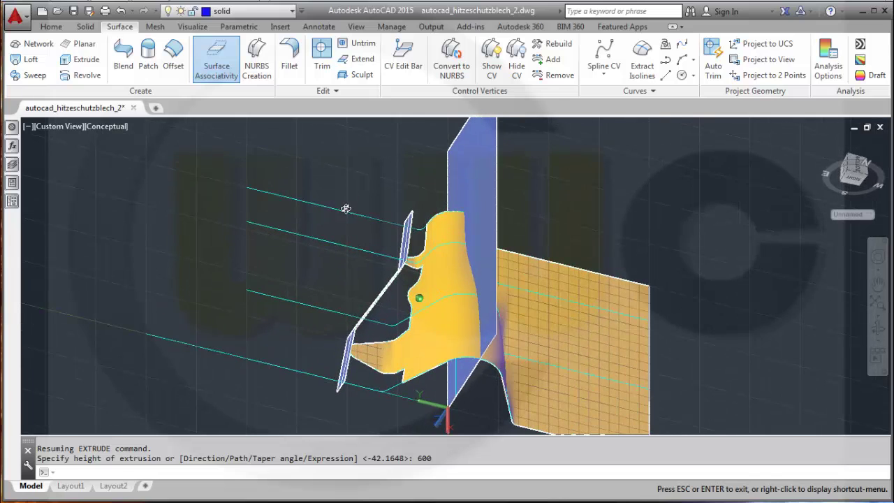
{"action": "left_click", "coordinate": [320, 54]}
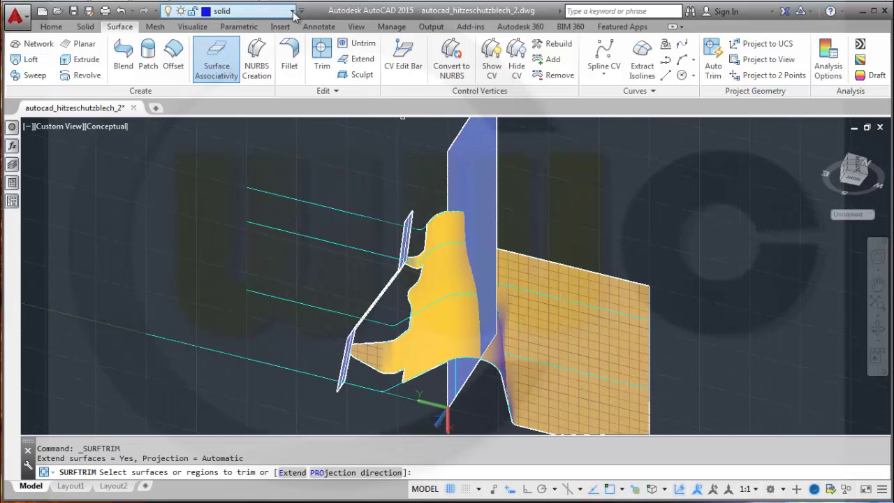
{"action": "left_click", "coordinate": [245, 11]}
{"action": "left_click", "coordinate": [238, 91]}
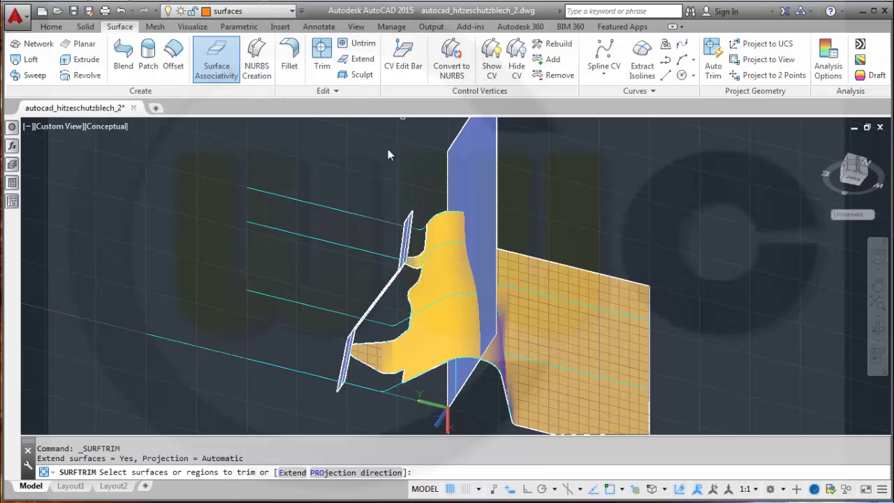
{"action": "left_click", "coordinate": [439, 269]}
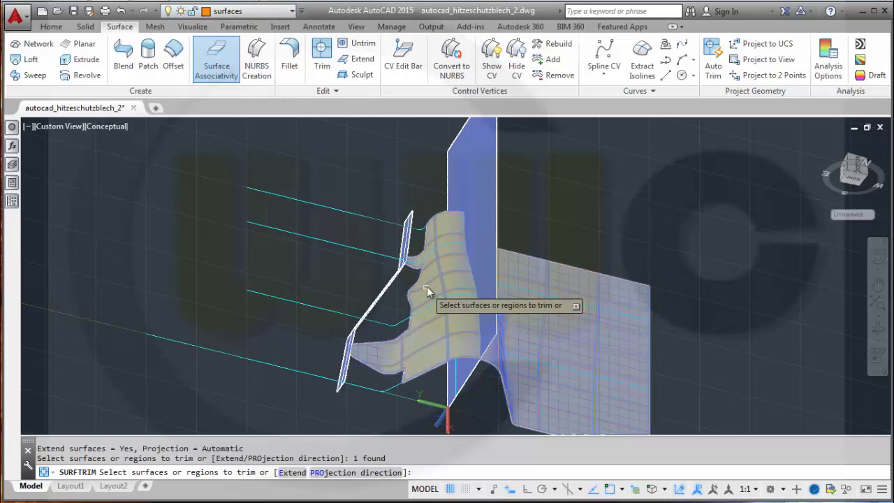
{"action": "right_click", "coordinate": [571, 198]}
{"action": "left_click", "coordinate": [601, 206]}
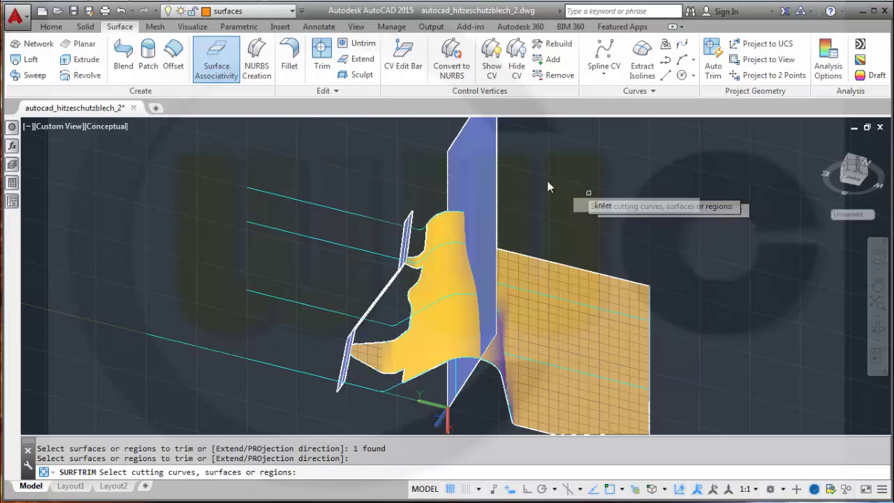
{"action": "left_click", "coordinate": [484, 172]}
{"action": "key", "text": "Return"}
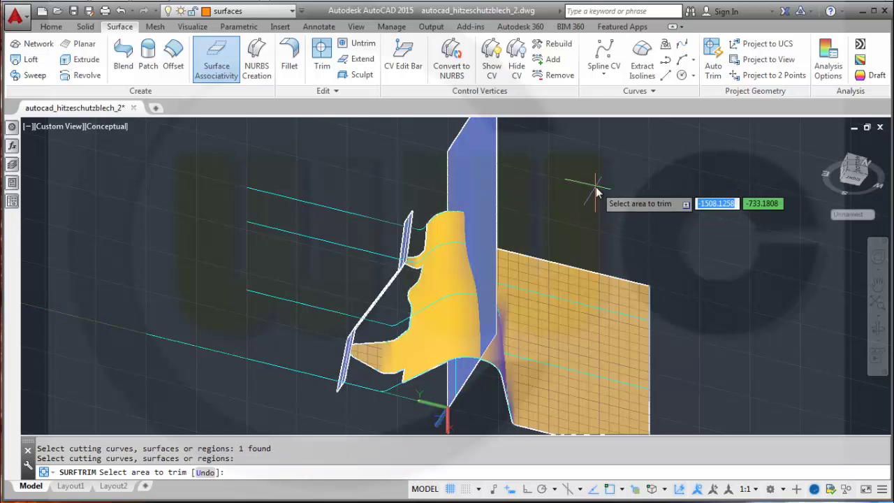
{"action": "left_click", "coordinate": [559, 285]}
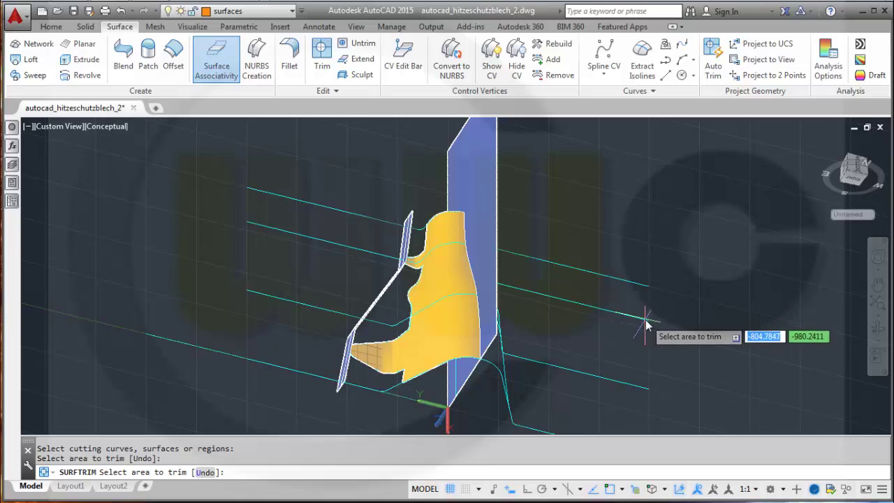
{"action": "middle_click_drag", "start_coordinate": [646, 323], "coordinate": [551, 305], "text": "shift"}
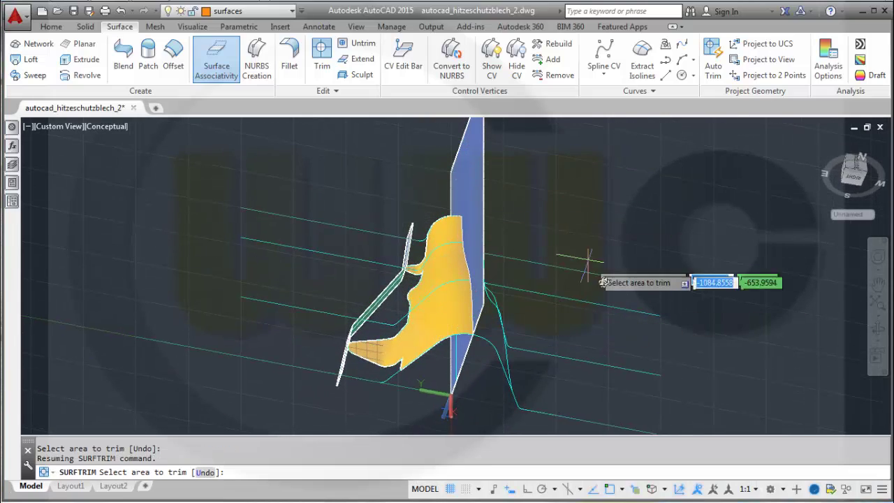
{"action": "middle_click_drag", "start_coordinate": [602, 282], "coordinate": [587, 265], "text": "shift"}
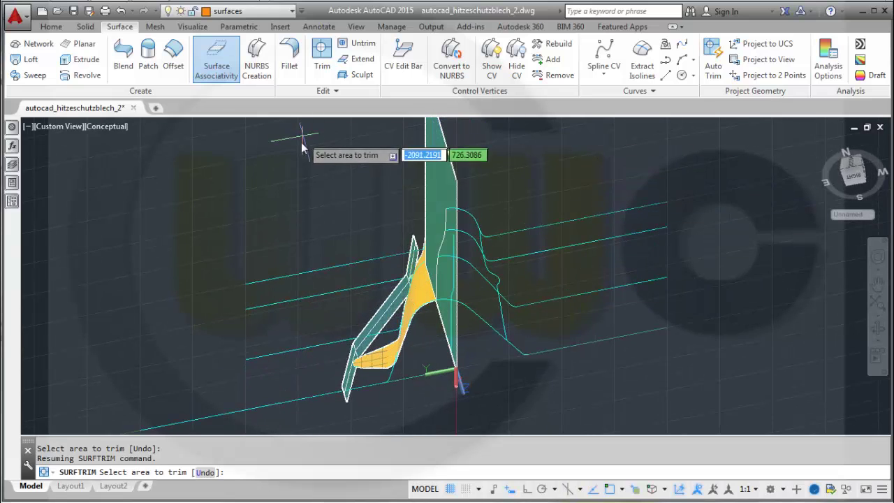
{"action": "middle_click_drag", "start_coordinate": [510, 213], "coordinate": [559, 242], "text": "shift"}
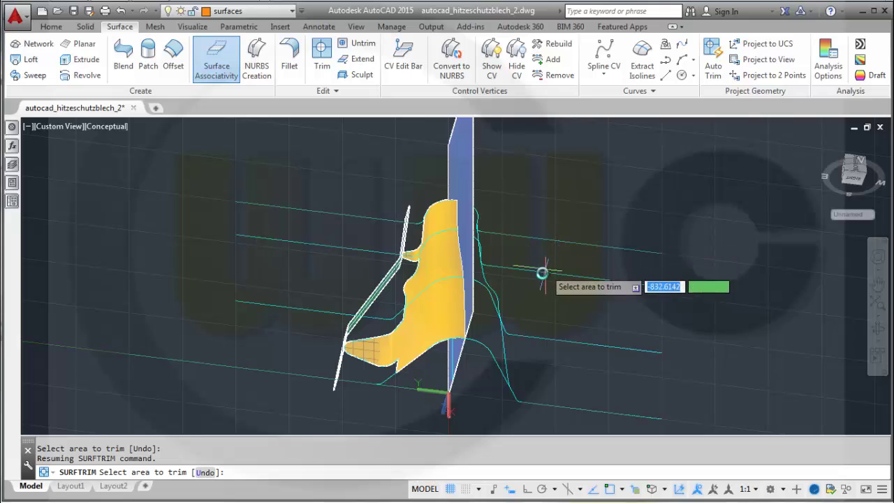
{"action": "middle_click_drag", "start_coordinate": [567, 329], "coordinate": [559, 308], "text": "shift"}
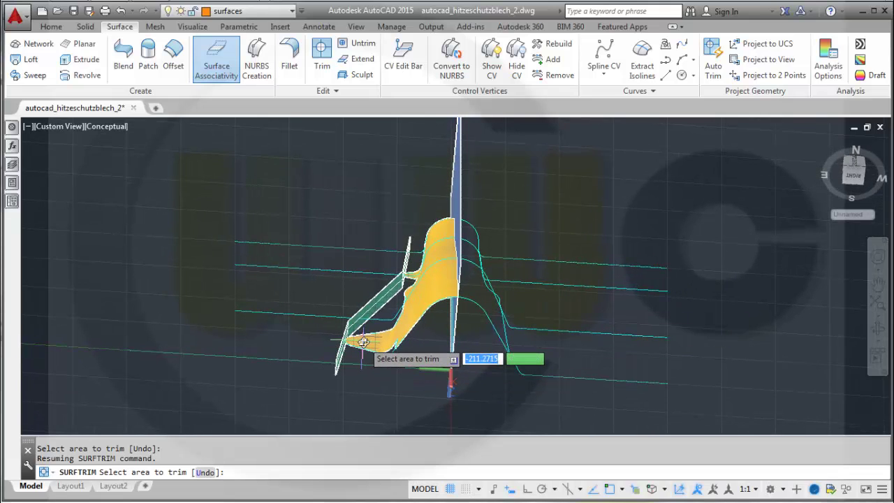
{"action": "middle_click_drag", "start_coordinate": [627, 247], "coordinate": [599, 275], "text": "shift"}
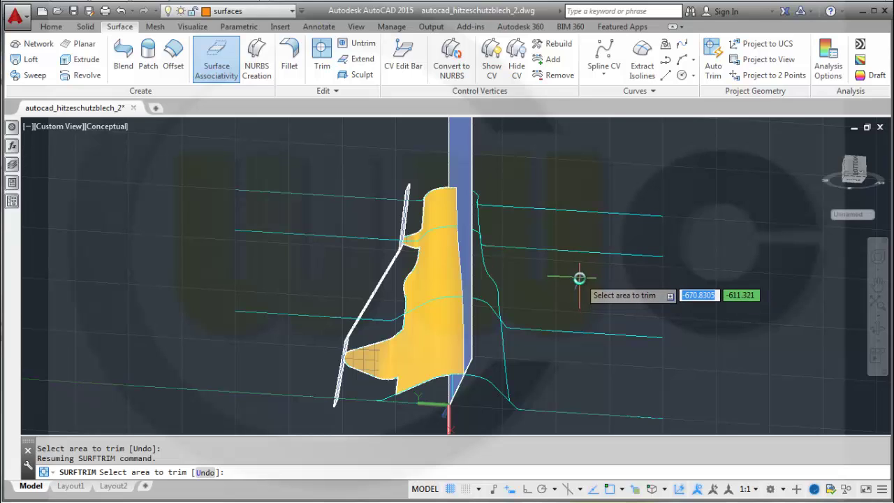
- Save the drawing and 3D-mirror the tabbed half shield across the centre plane, defined by three of its corners, keeping the source half
{"action": "key", "text": "ctrl+s"}
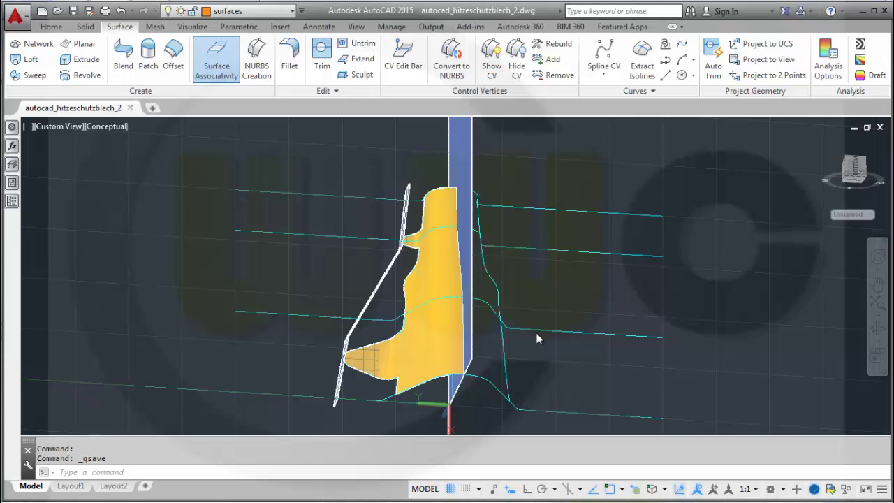
{"action": "left_click", "coordinate": [63, 28]}
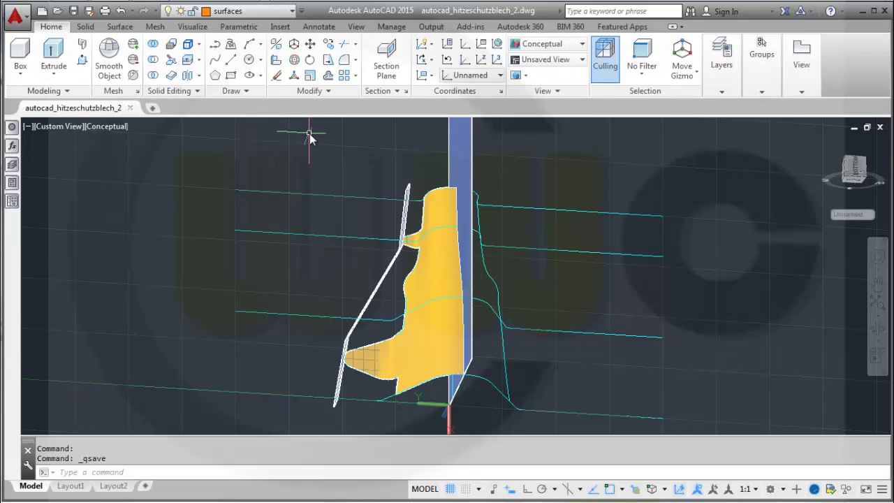
{"action": "left_click", "coordinate": [437, 341]}
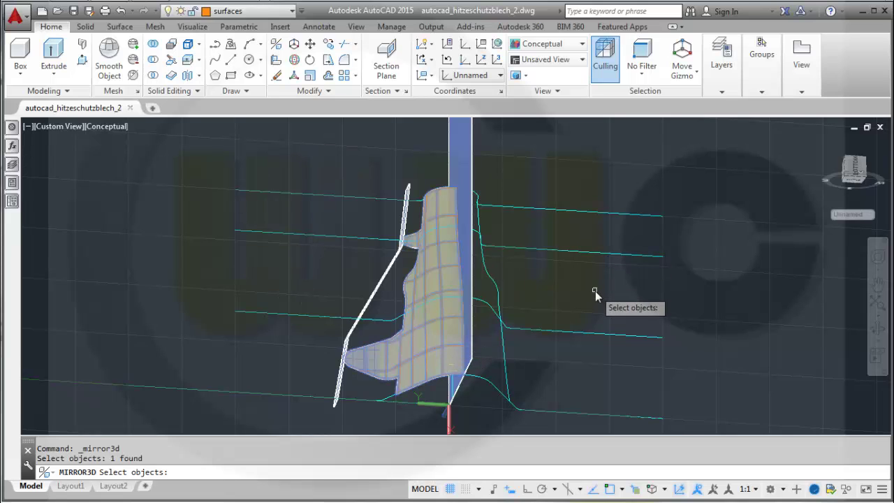
{"action": "key", "text": "Return"}
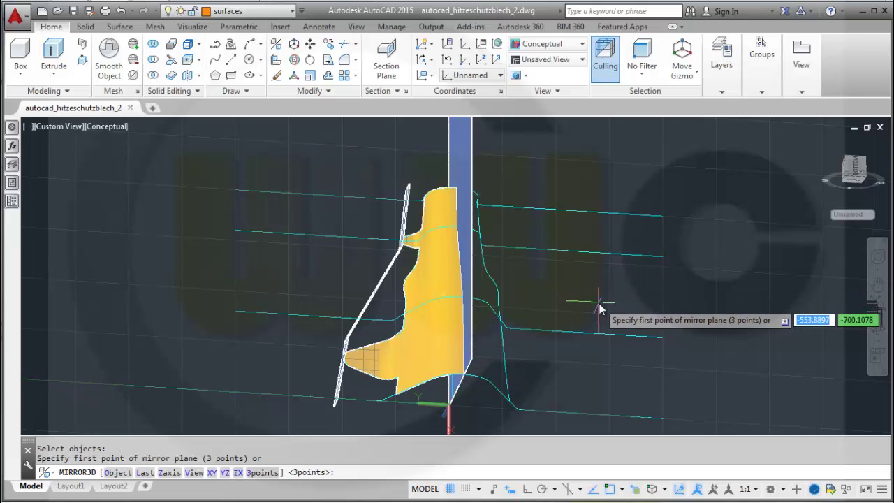
{"action": "middle_click_drag", "start_coordinate": [580, 334], "coordinate": [611, 339], "text": "shift"}
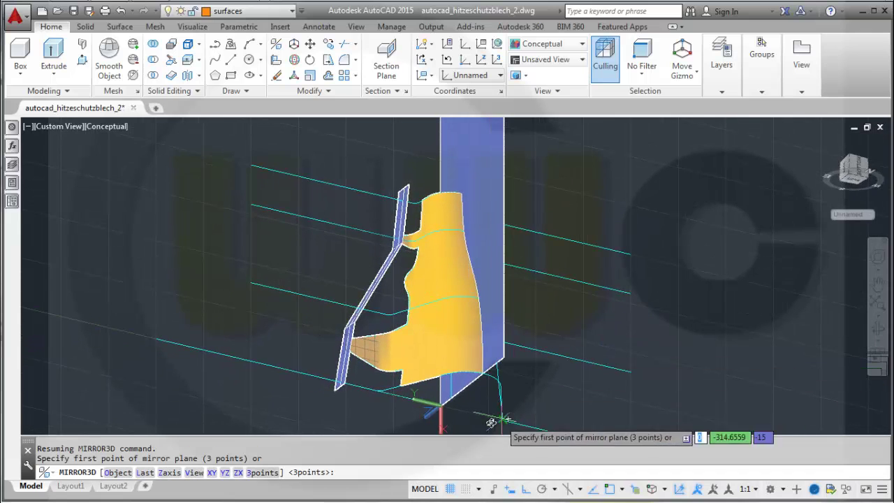
{"action": "left_click", "coordinate": [440, 405]}
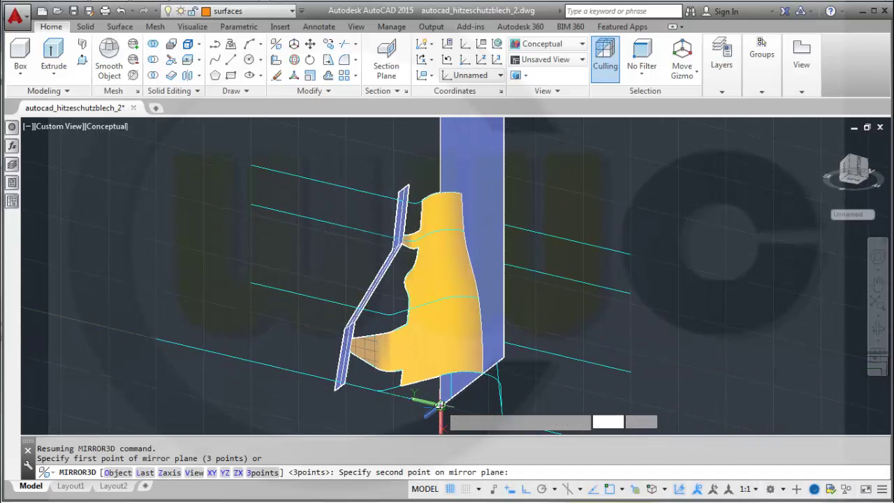
{"action": "left_click", "coordinate": [500, 359]}
{"action": "middle_click_drag", "start_coordinate": [569, 304], "coordinate": [563, 437], "text": "shift"}
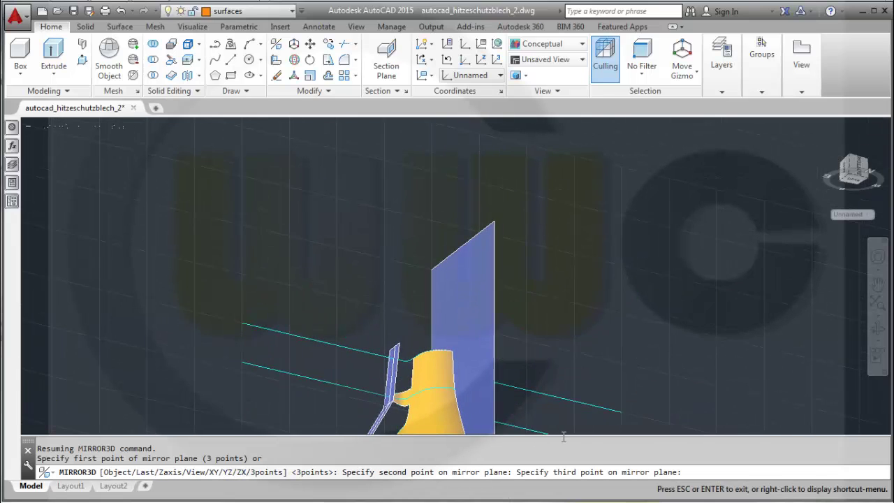
{"action": "left_click", "coordinate": [495, 220]}
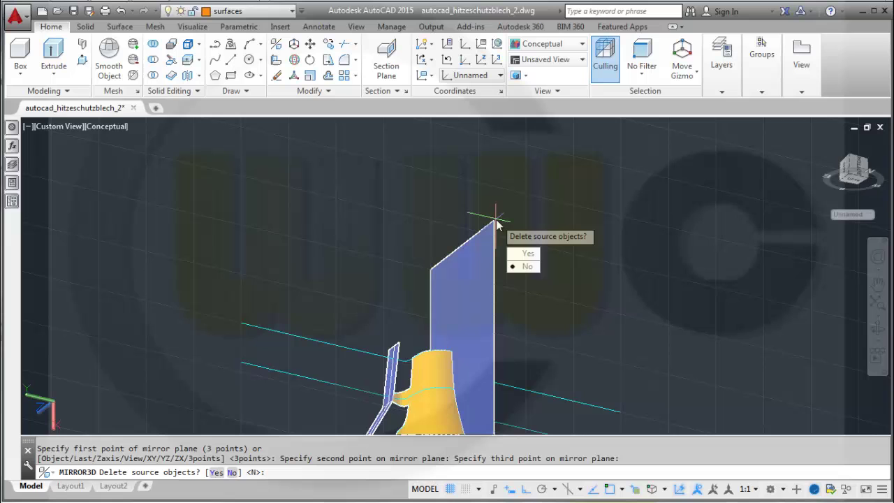
{"action": "left_click", "coordinate": [528, 266]}
- Turn off the solid and sketches layers so only the two heat shield surfaces are displayed
{"action": "middle_click_drag", "start_coordinate": [562, 292], "coordinate": [593, 195]}
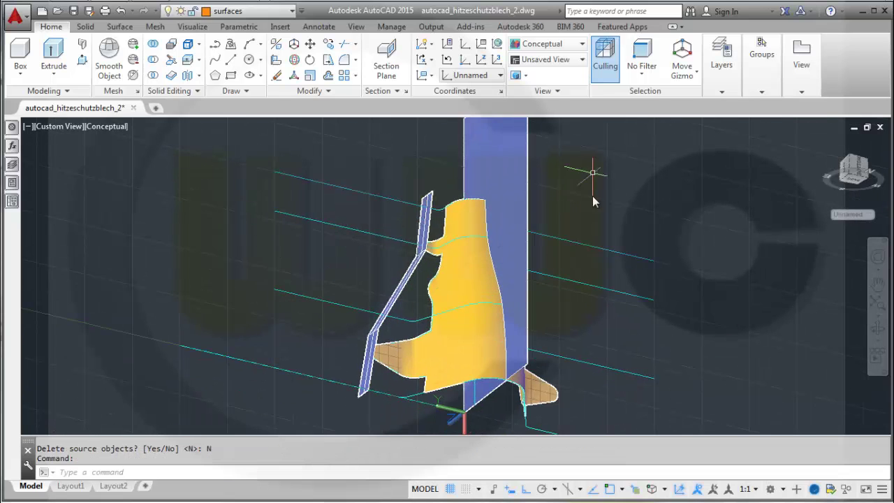
{"action": "middle_click_drag", "start_coordinate": [644, 277], "coordinate": [580, 253], "text": "shift"}
{"action": "left_click", "coordinate": [292, 12]}
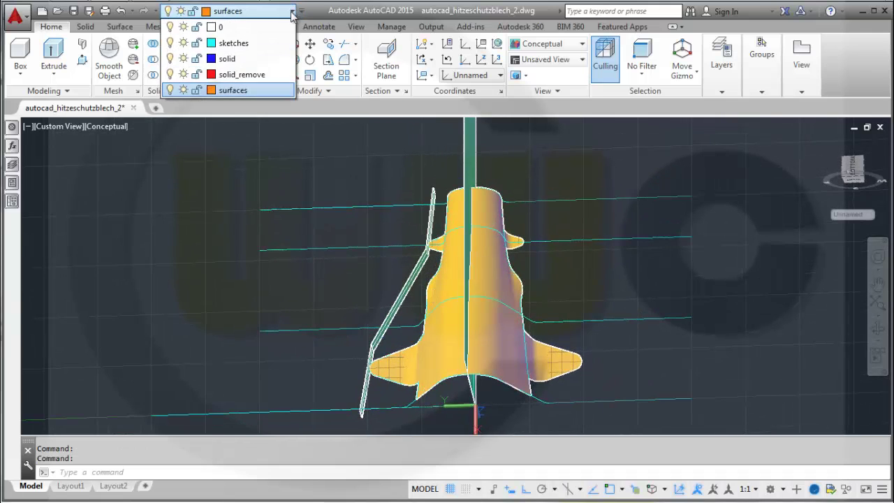
{"action": "left_click", "coordinate": [171, 59]}
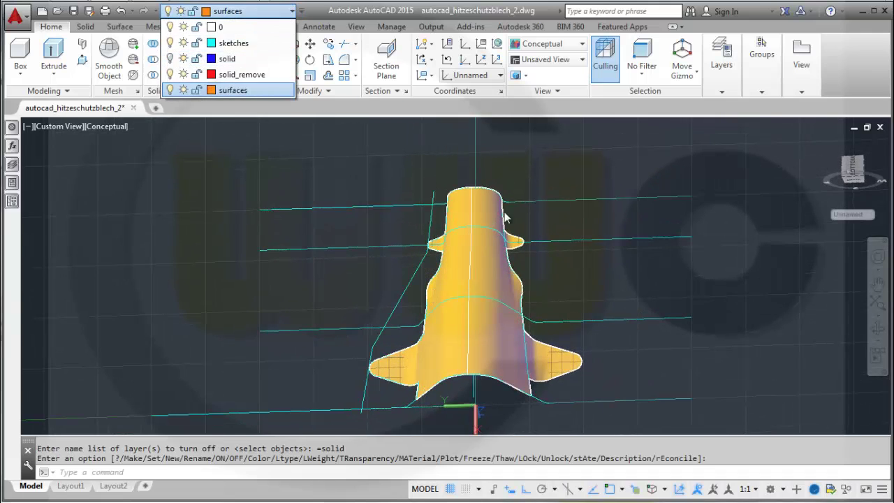
{"action": "left_click", "coordinate": [170, 43]}
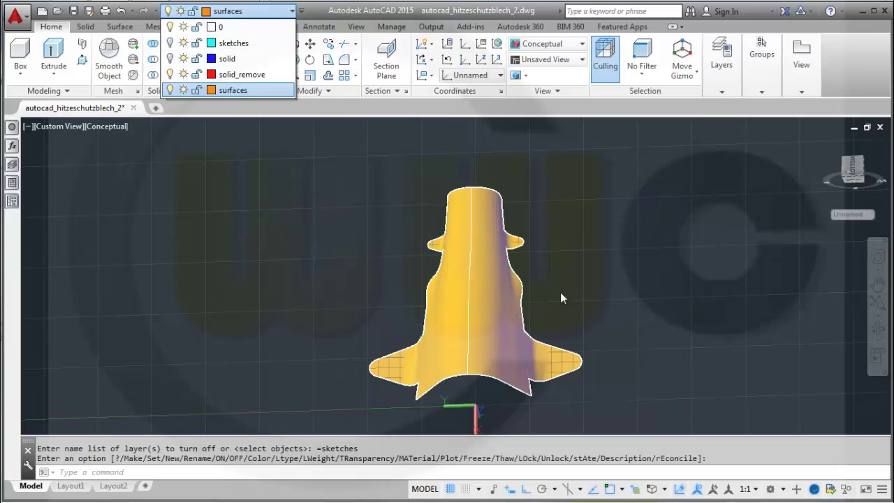
- Examine the complete mirrored heat shield from several sides, including the tabs, the arch opening and the centre seam
{"action": "mouse_move", "coordinate": [556, 262]}
{"action": "middle_mouse_down", "text": "shift"}
{"action": "mouse_move", "coordinate": [580, 320]}
{"action": "mouse_move", "coordinate": [523, 311]}
{"action": "mouse_move", "coordinate": [515, 285]}
{"action": "middle_mouse_up", "text": "shift"}
{"action": "right_click", "coordinate": [514, 261], "text": "shift"}
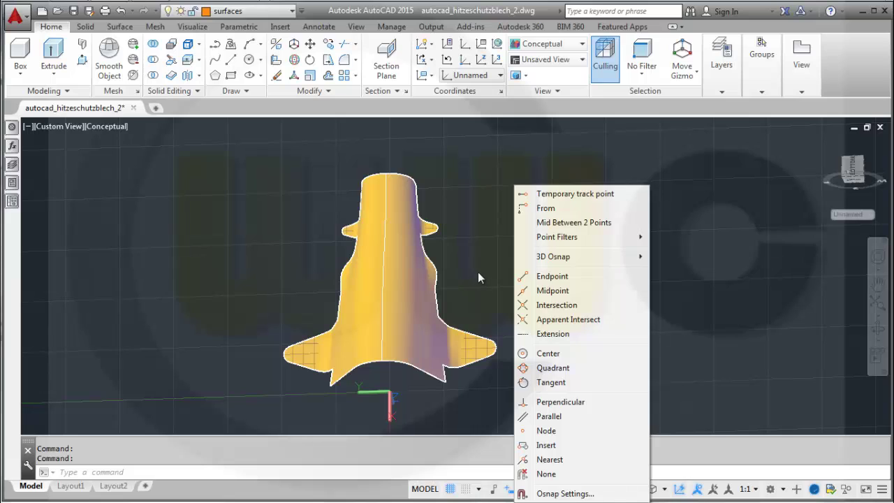
{"action": "key", "text": "Escape"}
{"action": "middle_click_drag", "start_coordinate": [484, 289], "coordinate": [453, 237], "text": "shift"}
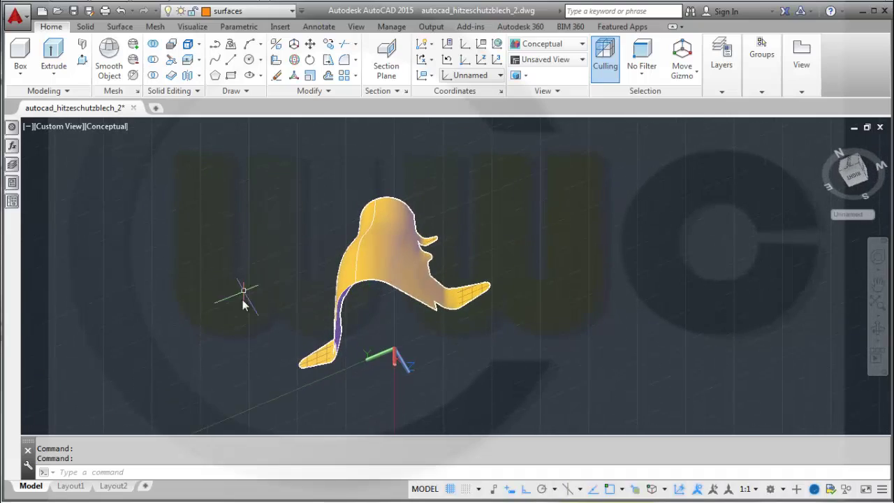
{"action": "middle_click_drag", "start_coordinate": [242, 300], "coordinate": [305, 333], "text": "shift"}
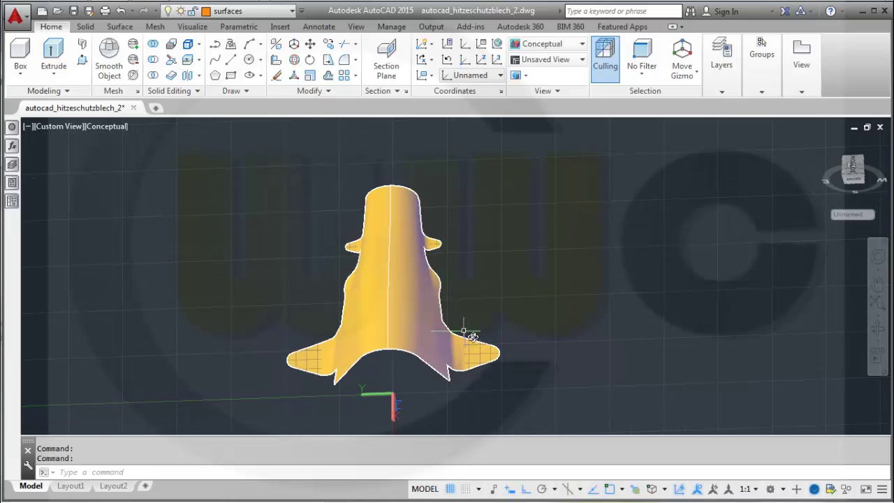
{"action": "middle_click_drag", "start_coordinate": [466, 333], "coordinate": [624, 343]}
{"action": "middle_click_drag", "start_coordinate": [423, 358], "coordinate": [439, 384], "text": "shift"}
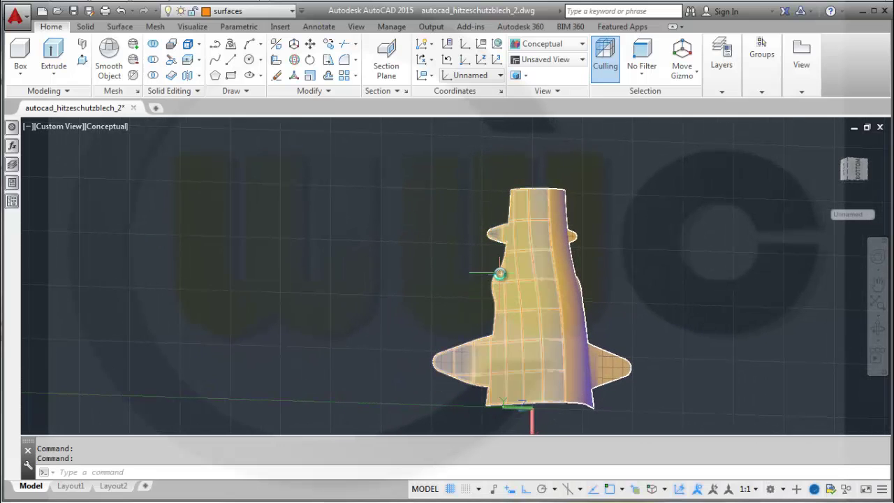
{"action": "middle_click_drag", "start_coordinate": [653, 344], "coordinate": [590, 330], "text": "shift"}
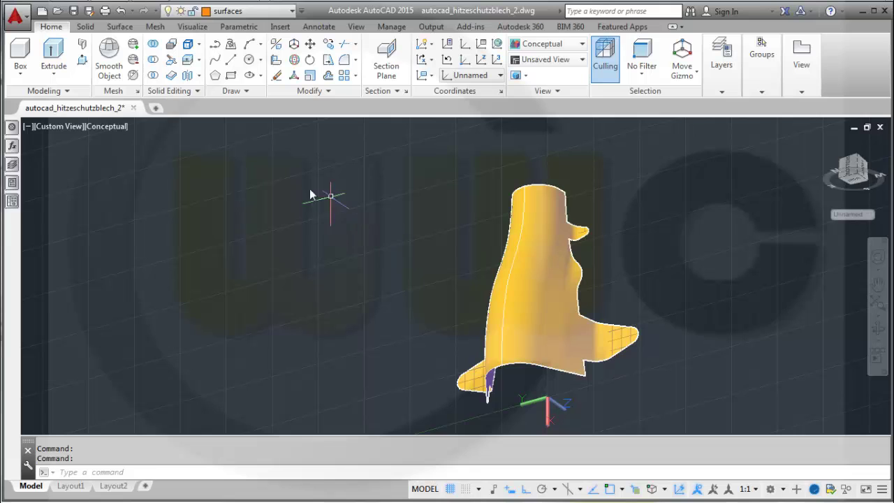
- Set the viewport's visual style to Realistic and check the appearance of the full heat shield
{"action": "left_click", "coordinate": [107, 126]}
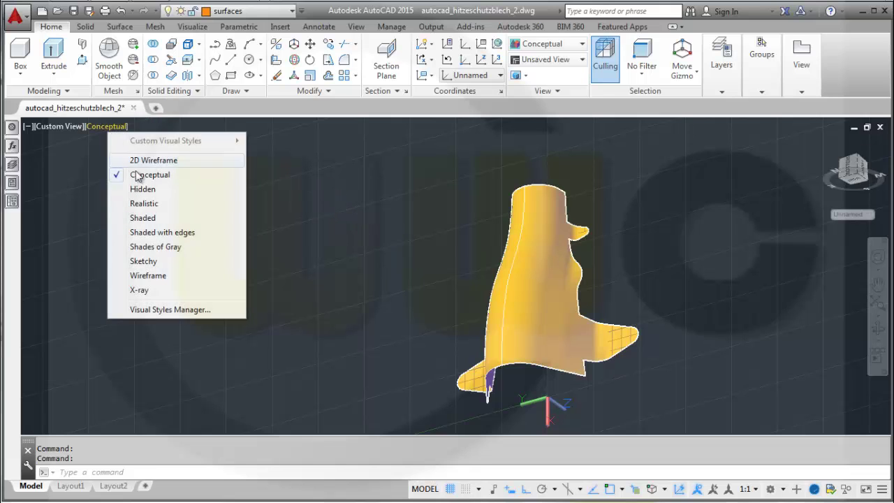
{"action": "left_click", "coordinate": [144, 204]}
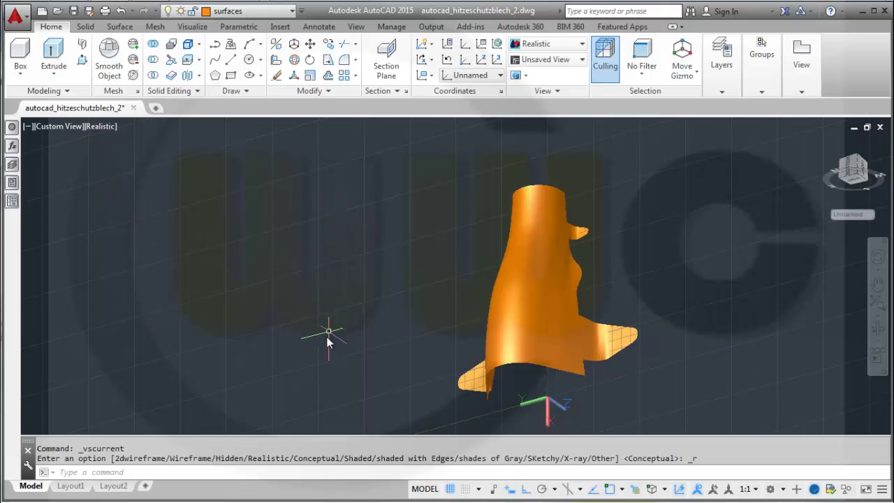
{"action": "middle_click_drag", "start_coordinate": [329, 340], "coordinate": [371, 313], "text": "shift"}
{"action": "middle_click_drag", "start_coordinate": [680, 315], "coordinate": [688, 370], "text": "shift"}
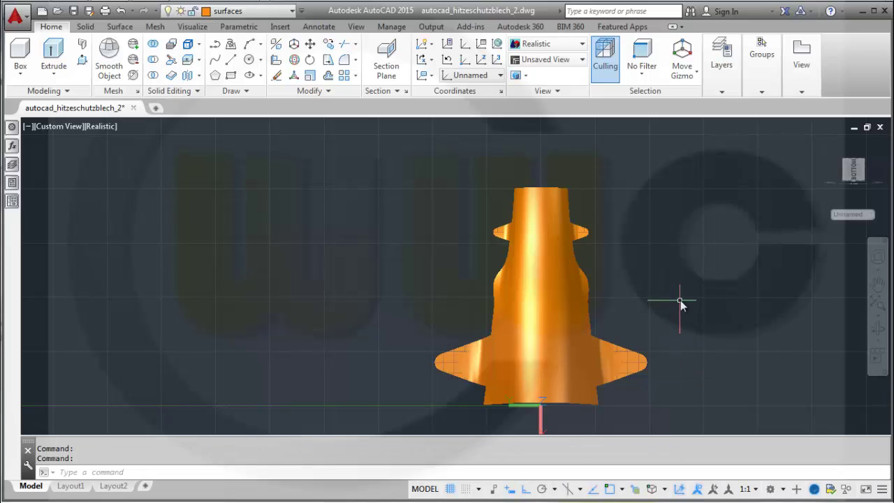